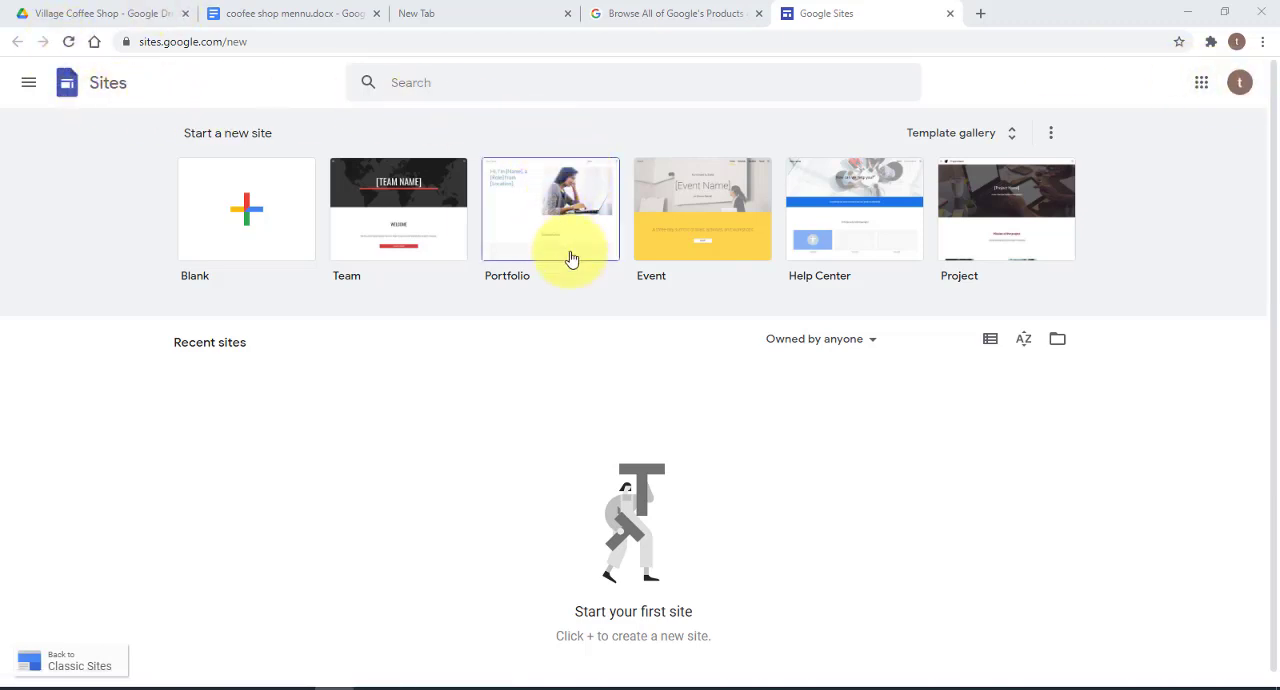
pyautogui.click(1200, 89)
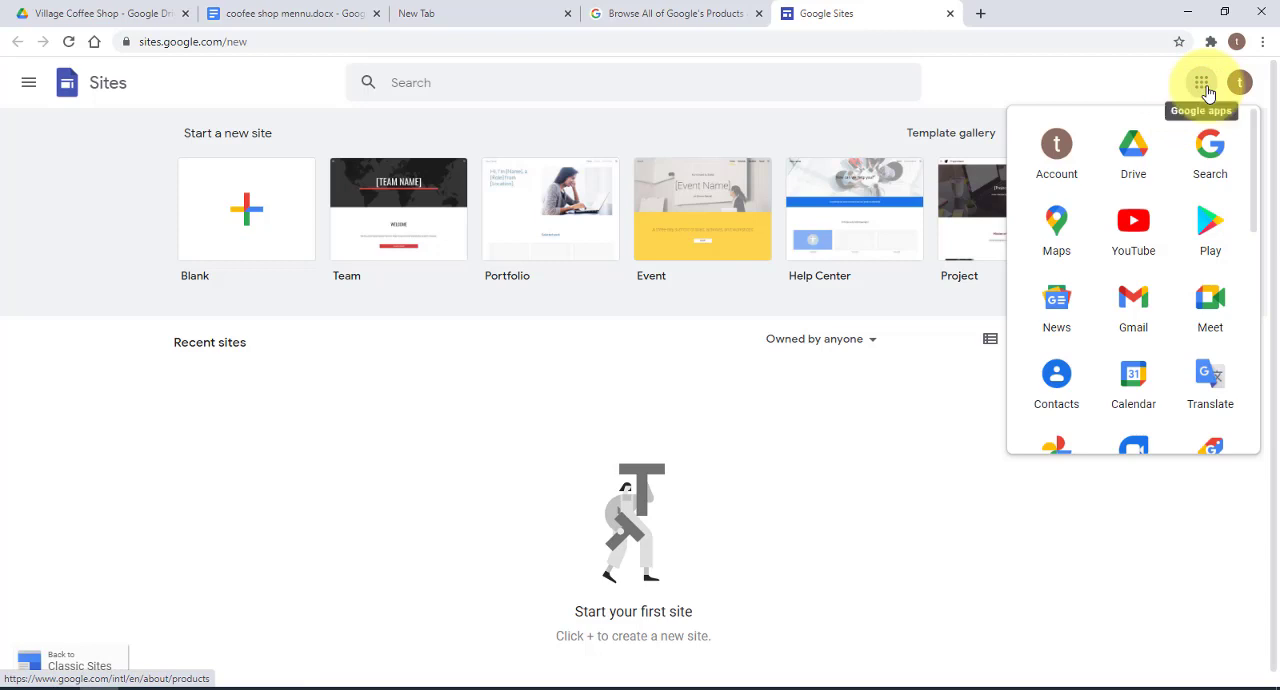
pyautogui.click(355, 40)
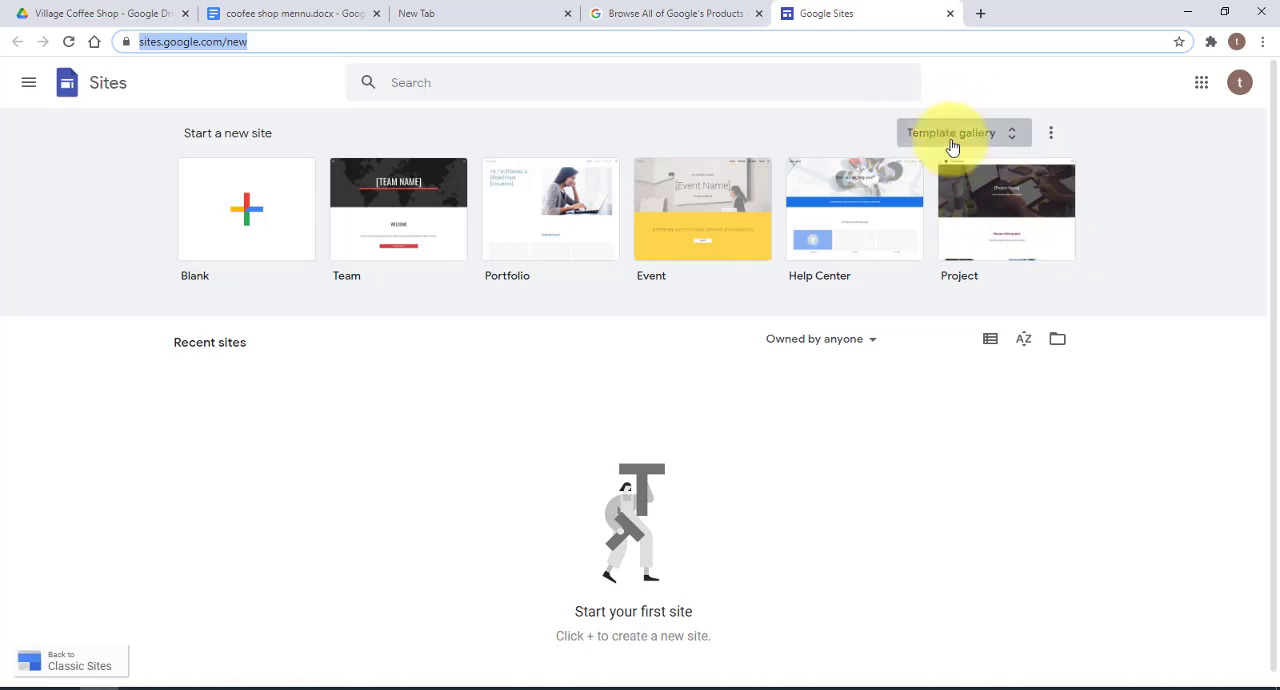
# Look through the full template gallery and create a new site from the Blank template
pyautogui.click(1012, 140)
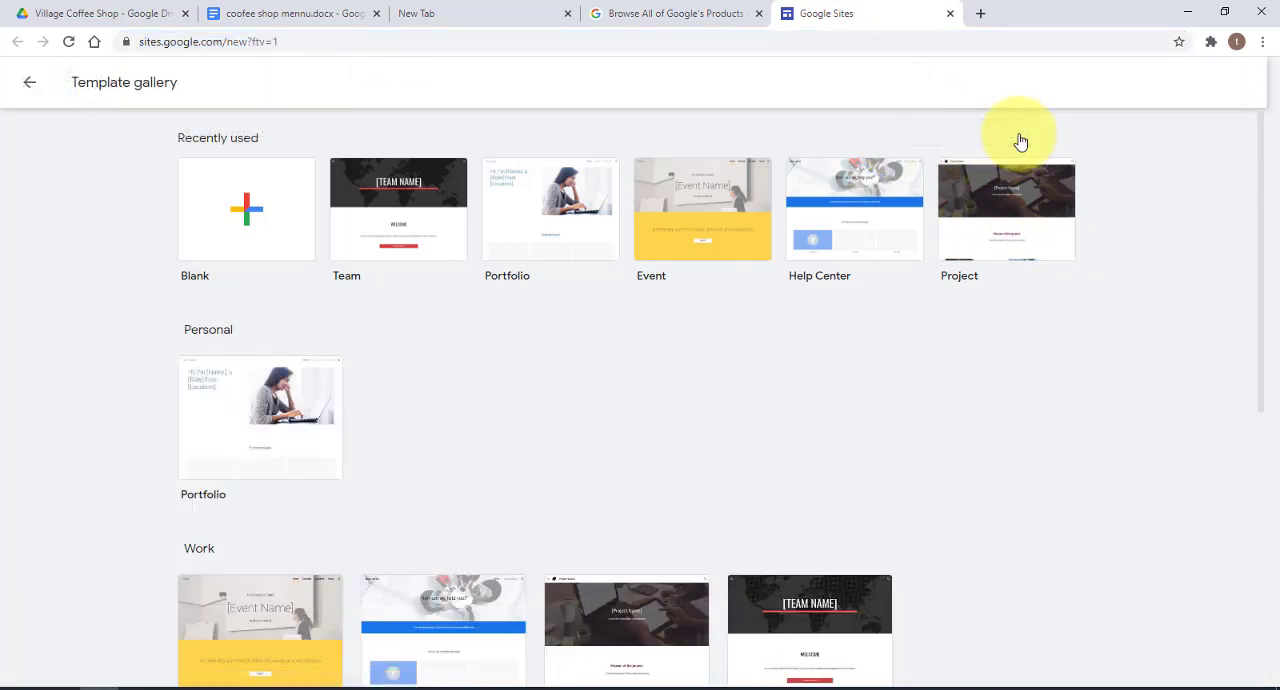
pyautogui.scroll(-2, 1052, 293)
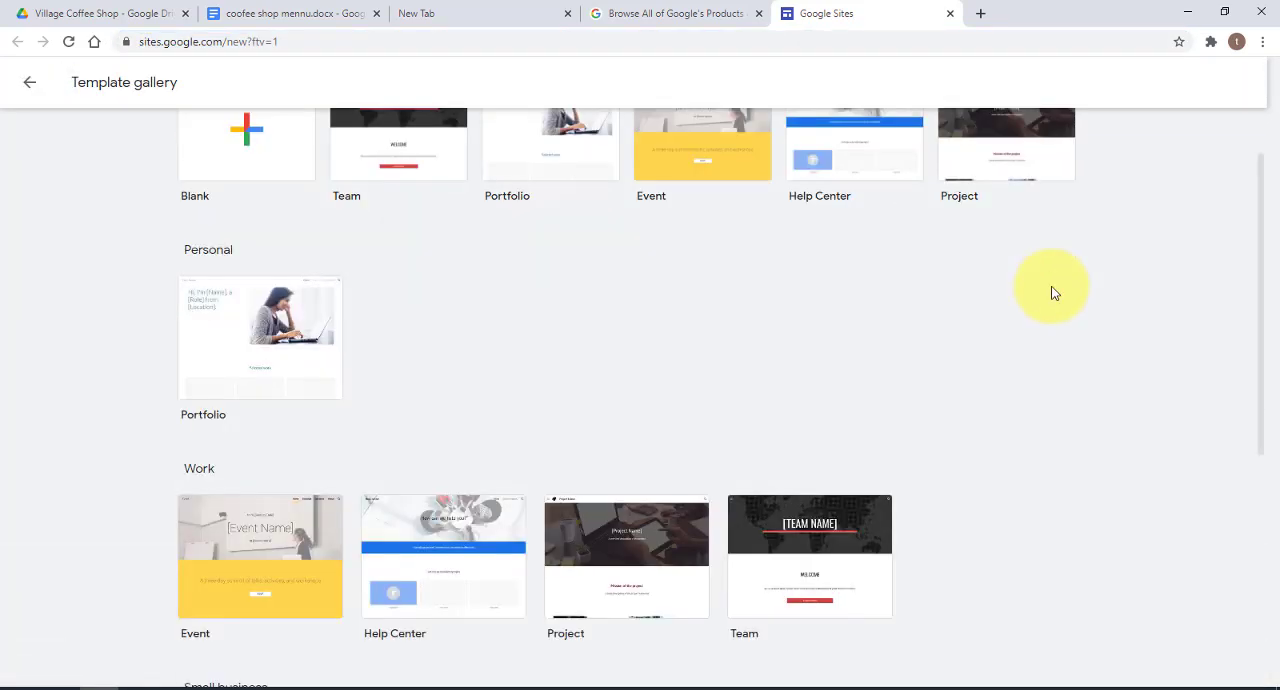
pyautogui.scroll(-4, 1051, 293)
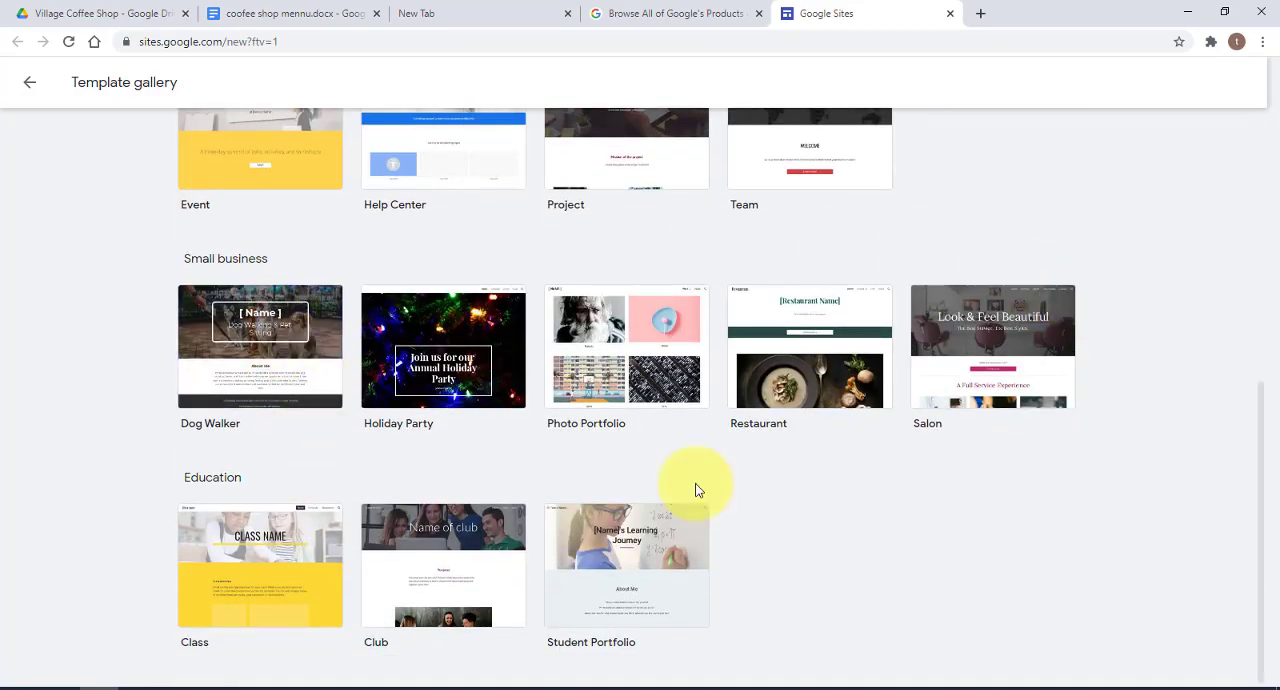
pyautogui.scroll(6, 1140, 460)
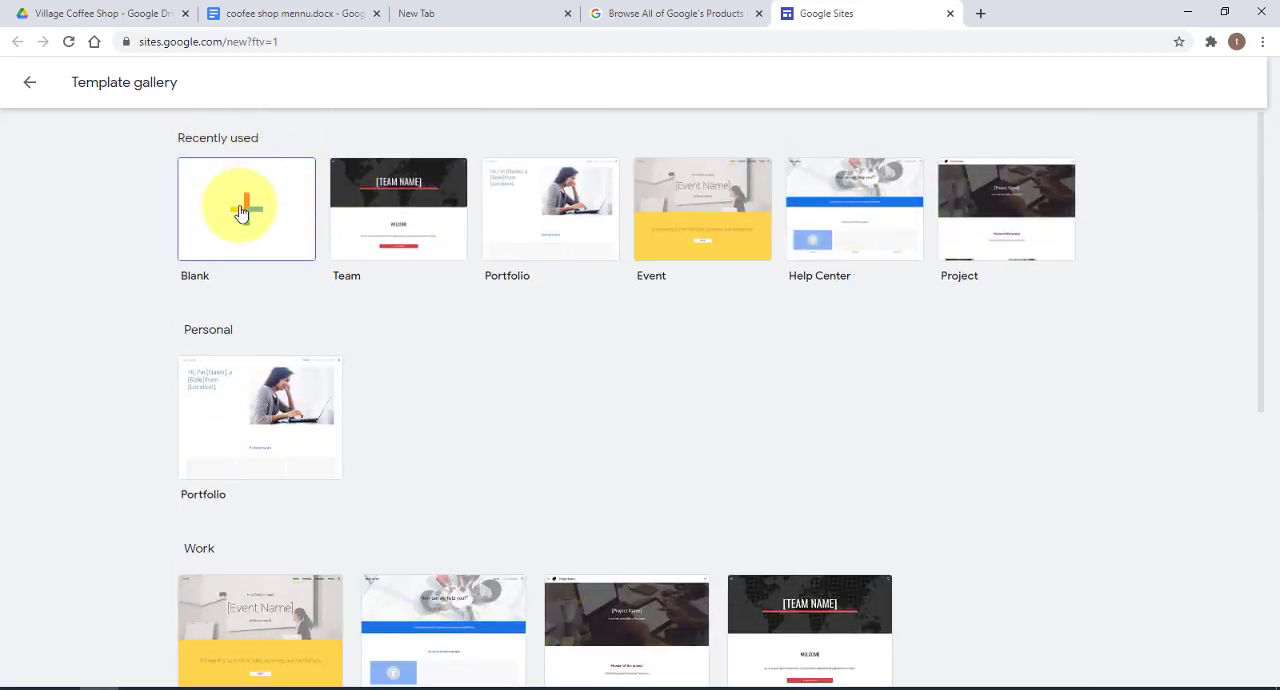
pyautogui.click(241, 211)
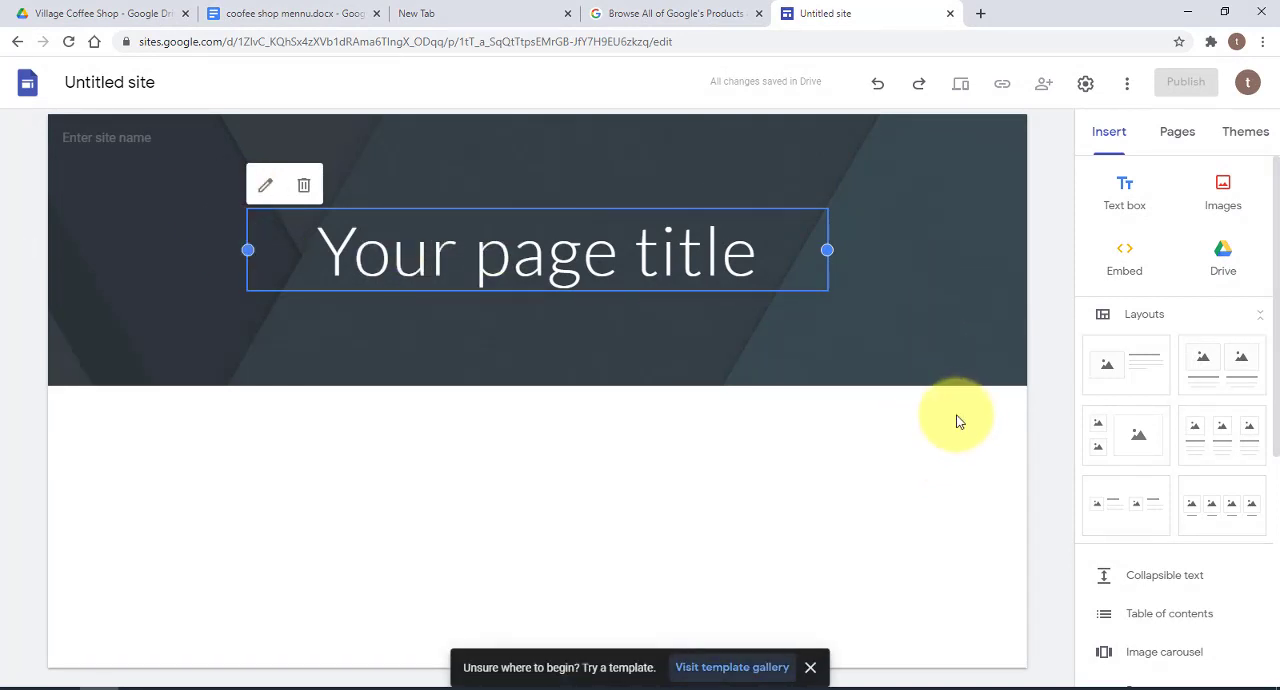
# Name the site document "Village Coffee Shop"
pyautogui.click(161, 85)
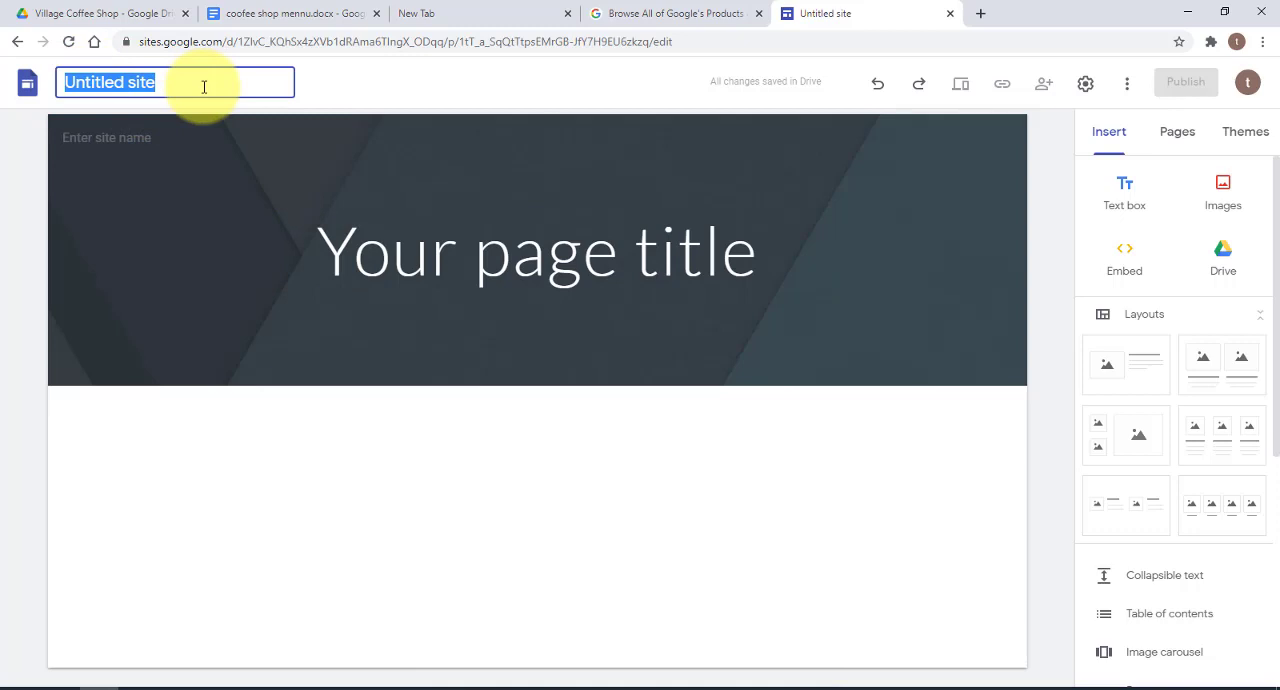
pyautogui.write('Village Coffee Shop')
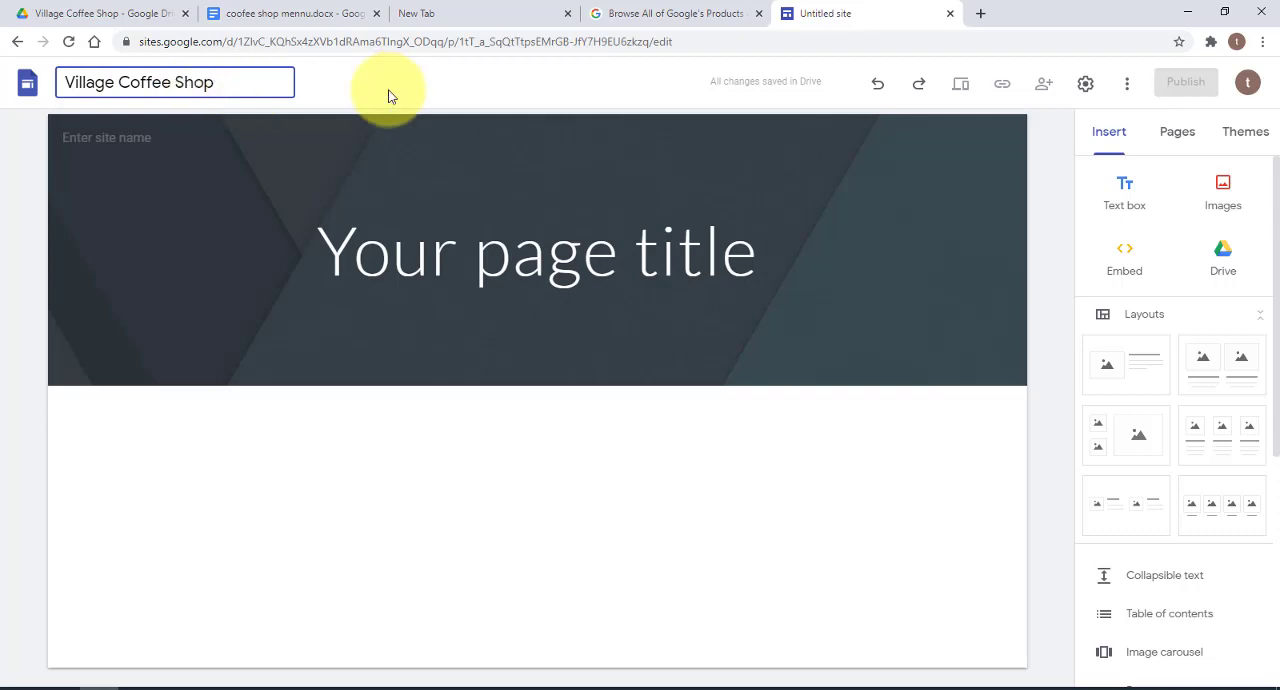
pyautogui.click(390, 96)
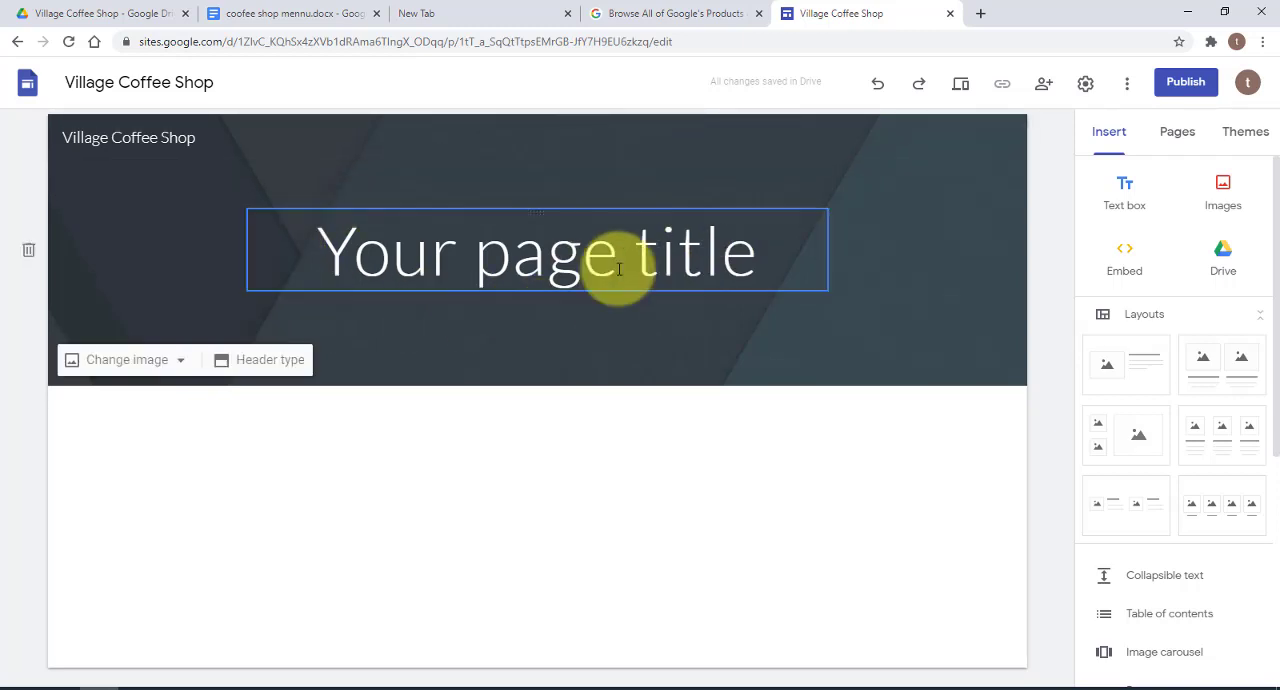
# Open the image selection for the page header and examine its gallery, URL, search and album sources
pyautogui.click(731, 264)
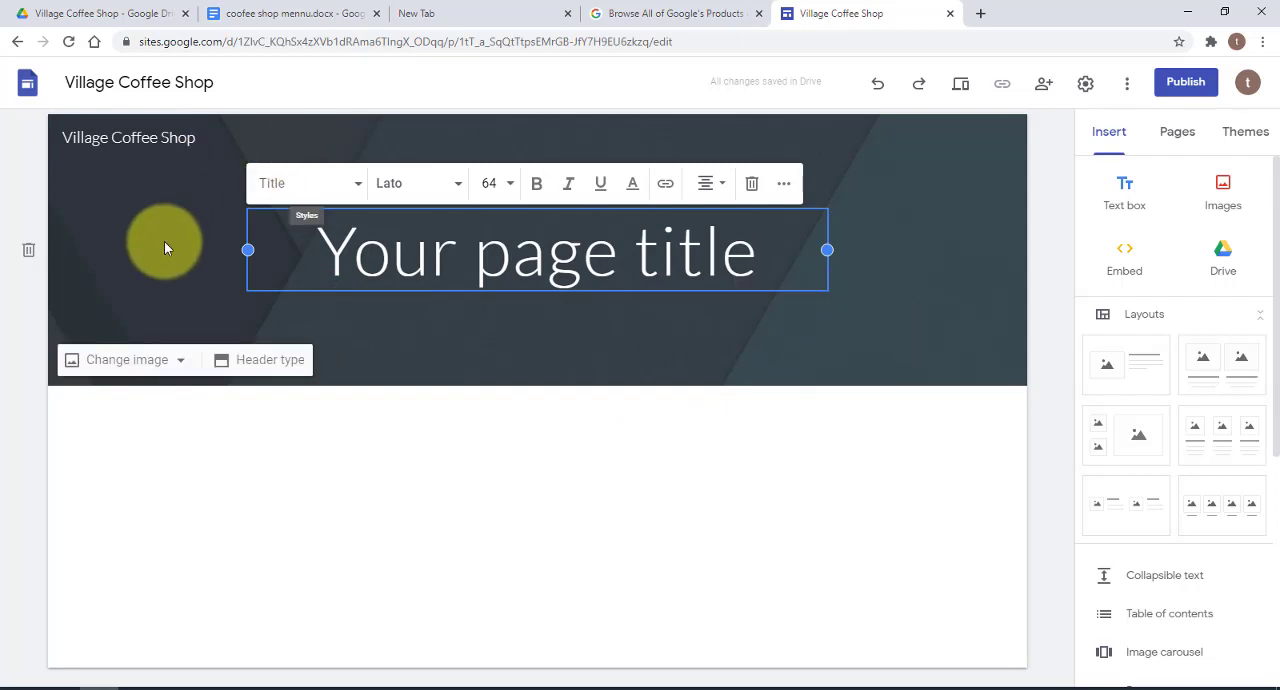
pyautogui.click(183, 365)
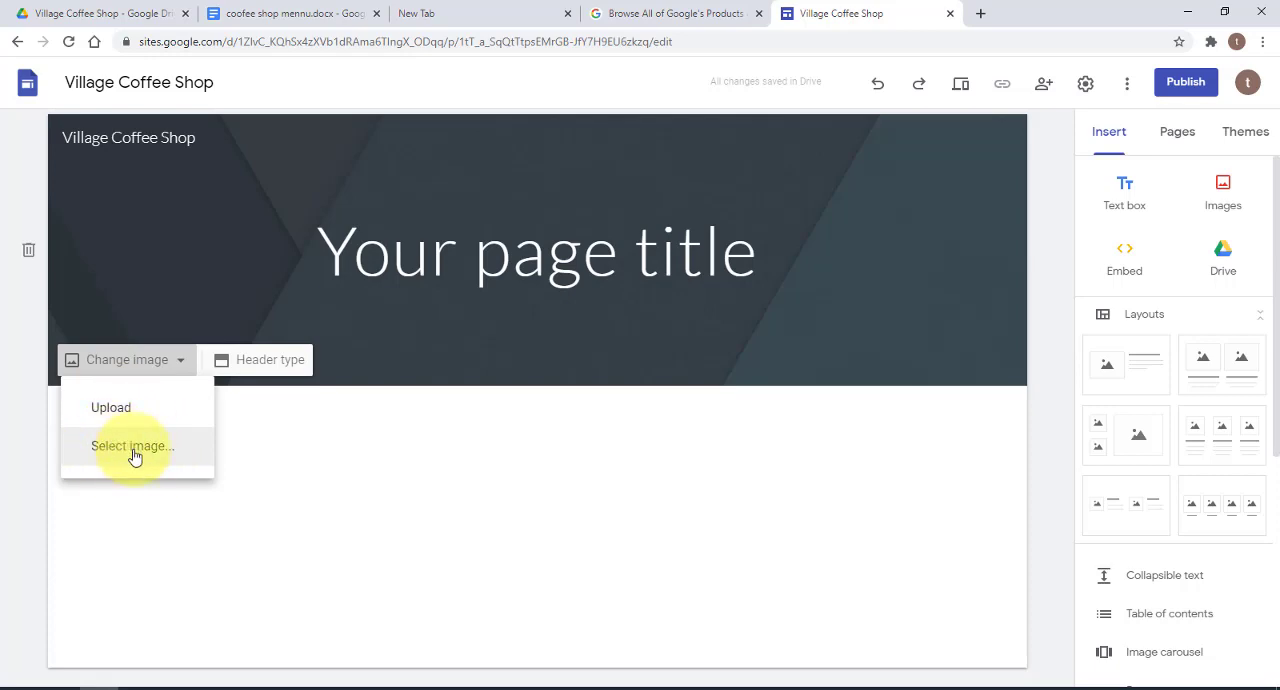
pyautogui.click(133, 452)
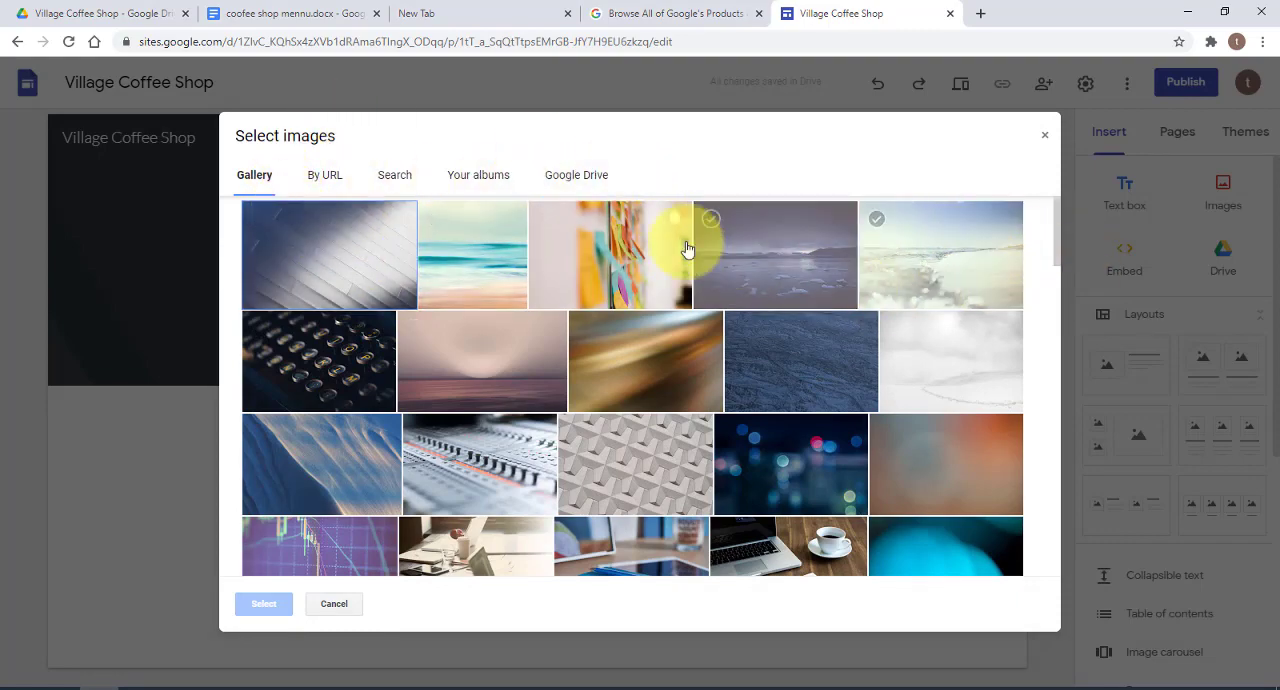
pyautogui.scroll(-5, 700, 366)
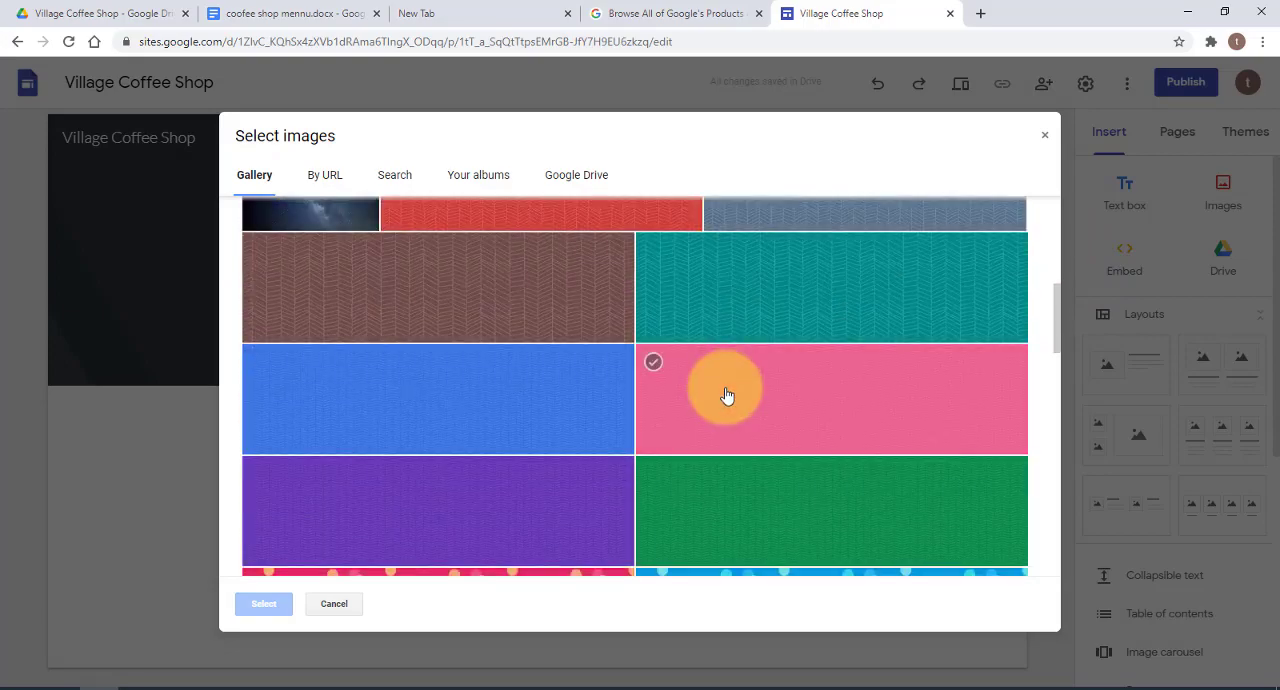
pyautogui.scroll(-10, 727, 395)
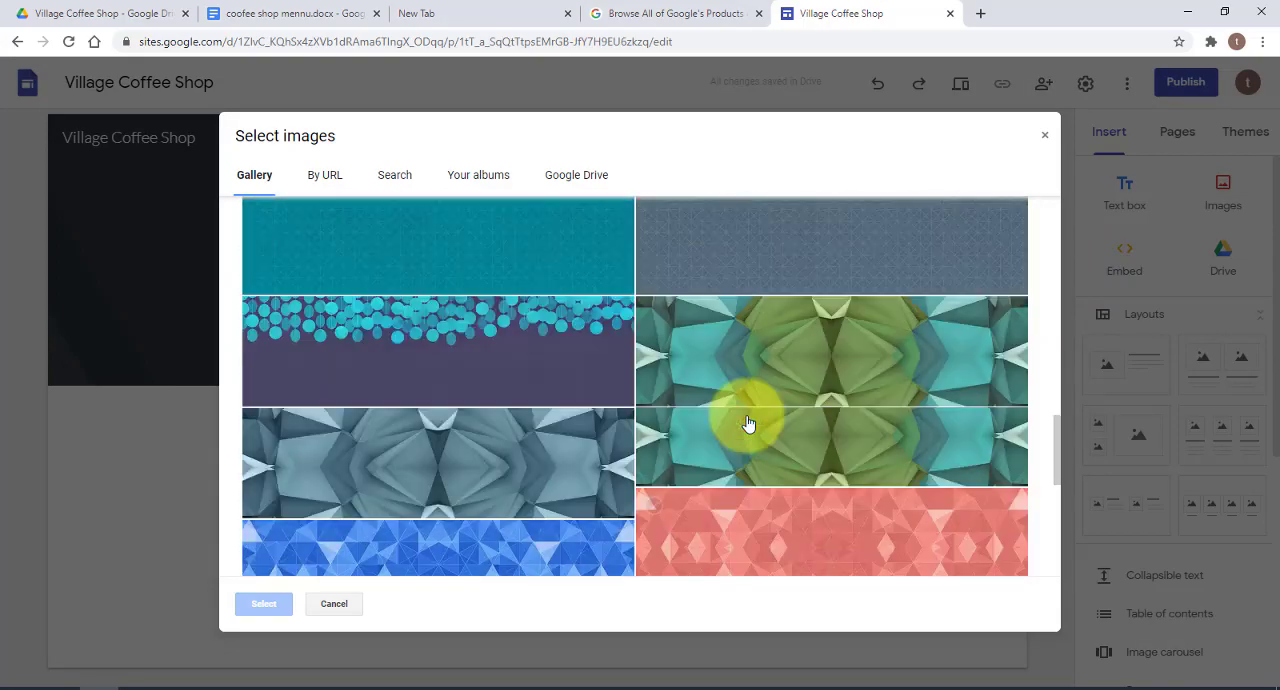
pyautogui.scroll(15, 748, 424)
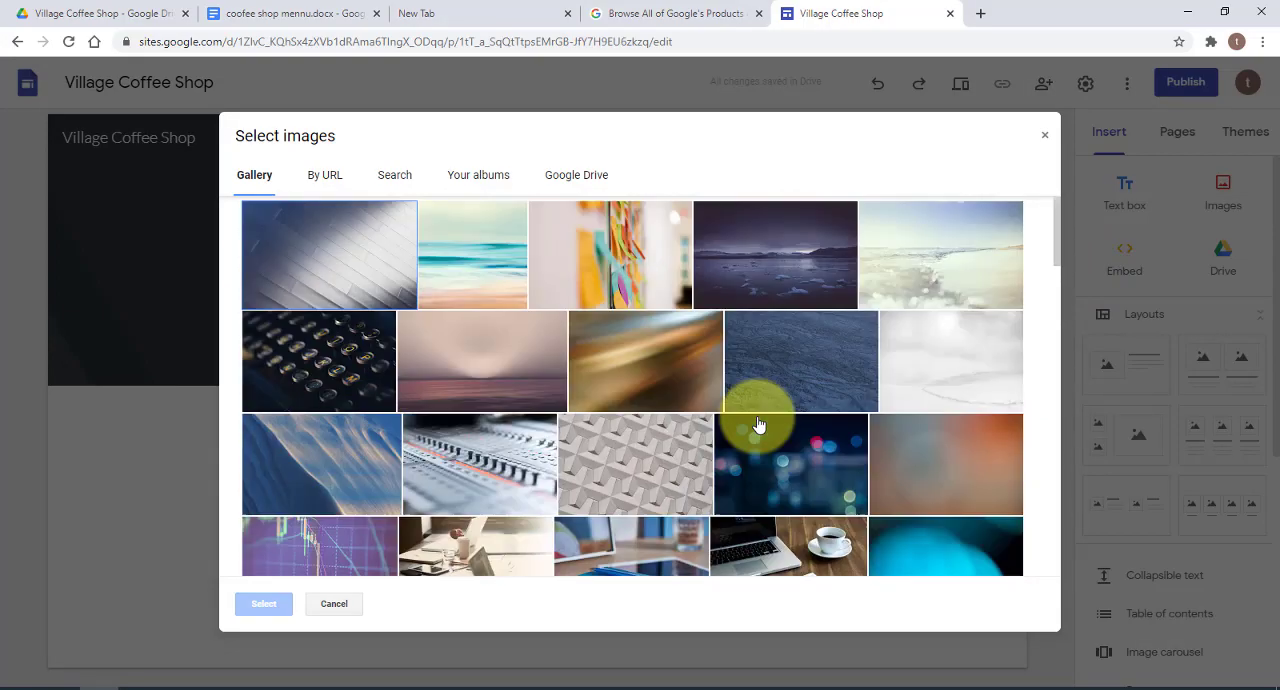
pyautogui.click(326, 176)
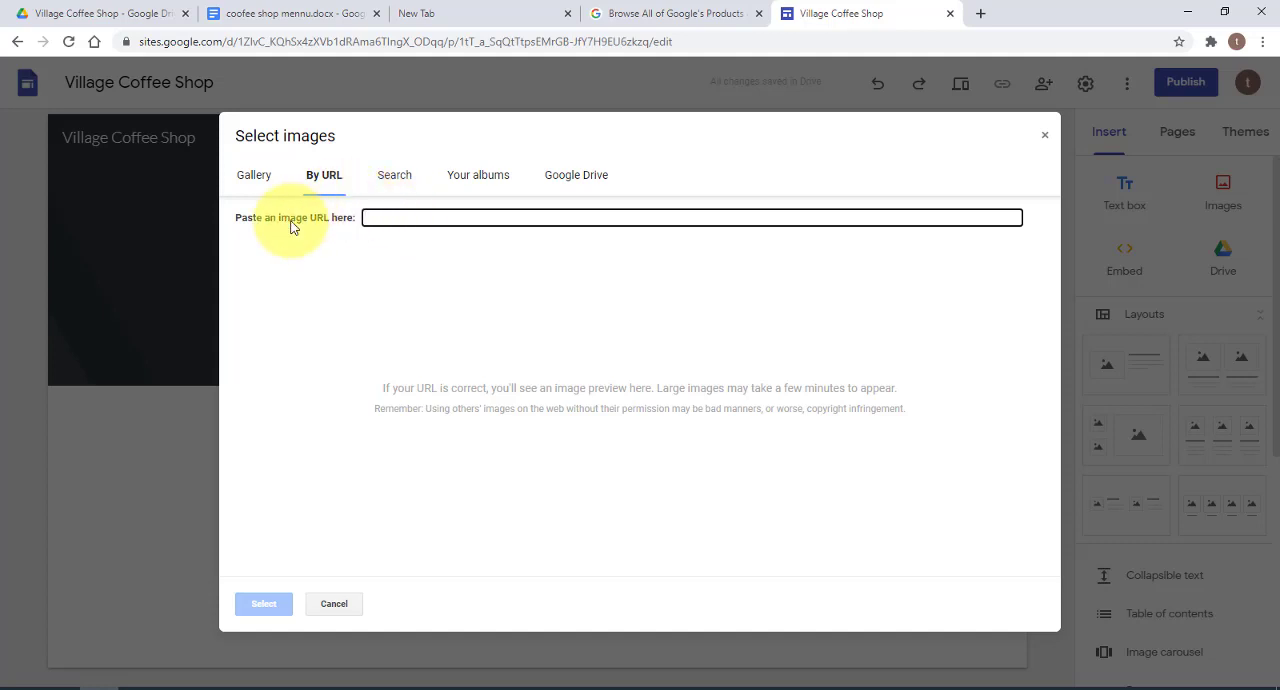
pyautogui.click(394, 175)
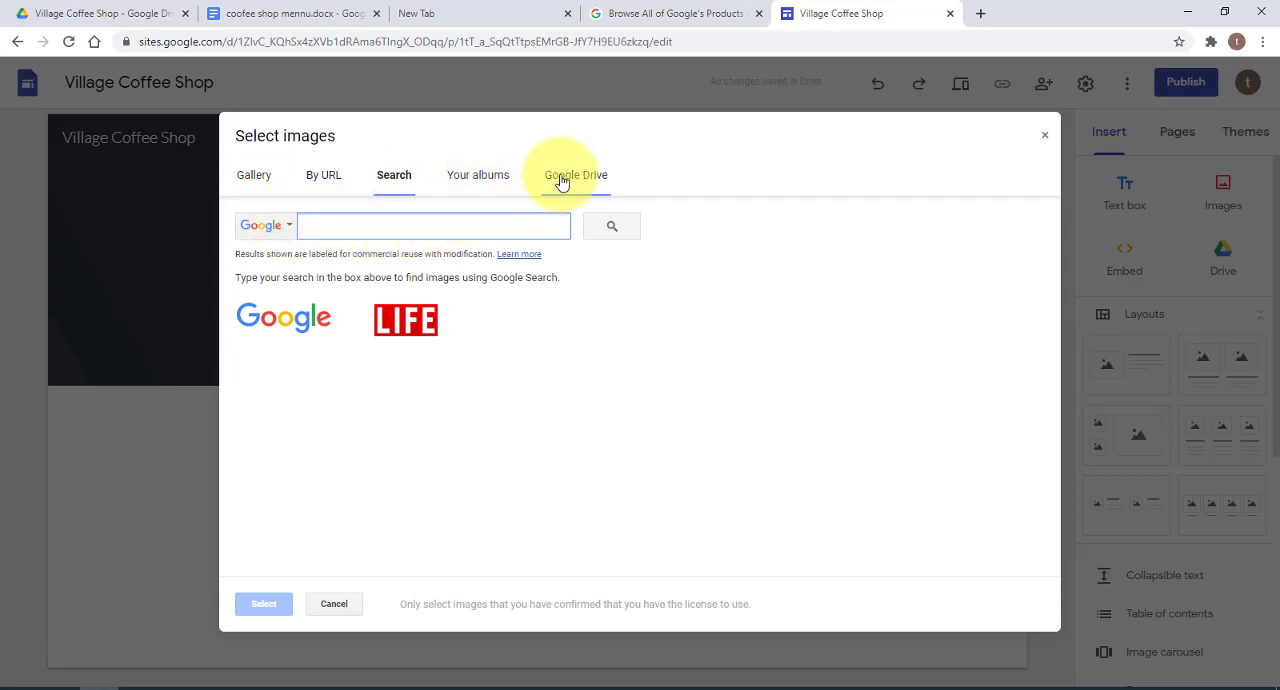
pyautogui.click(463, 176)
# Set the header image to main-1.jpg from the Village Coffee Shop folder in Google Drive
pyautogui.click(580, 180)
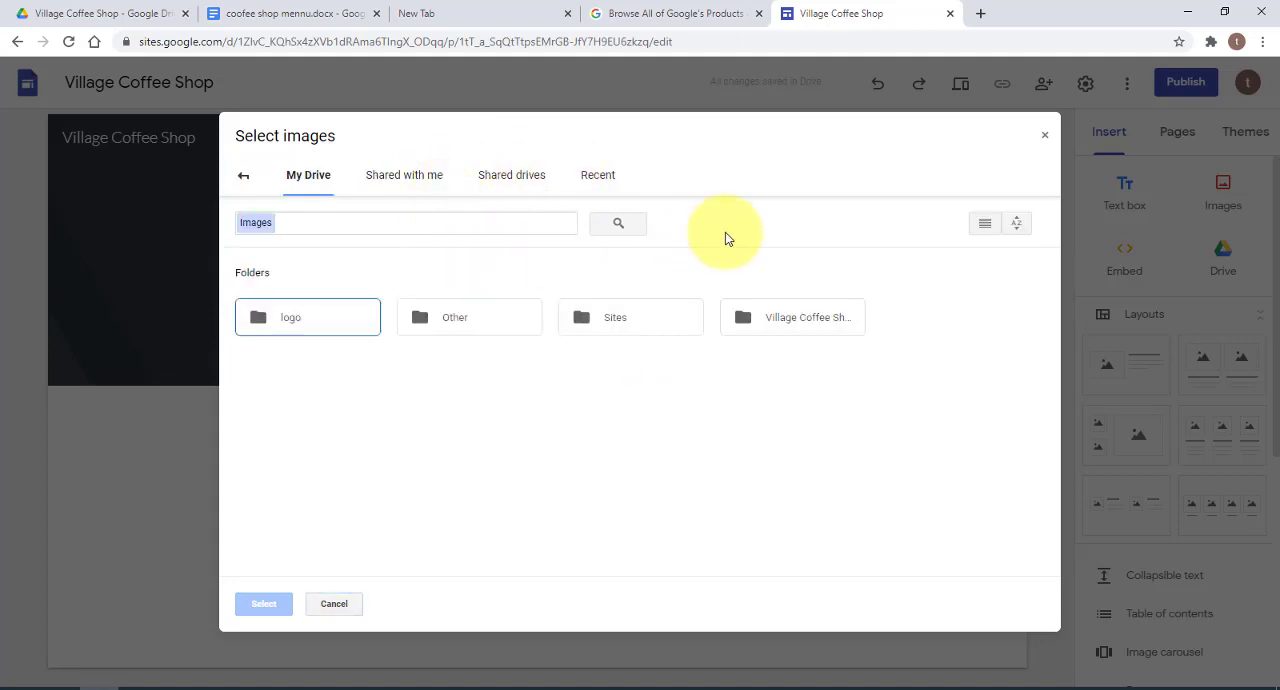
pyautogui.doubleClick(801, 326)
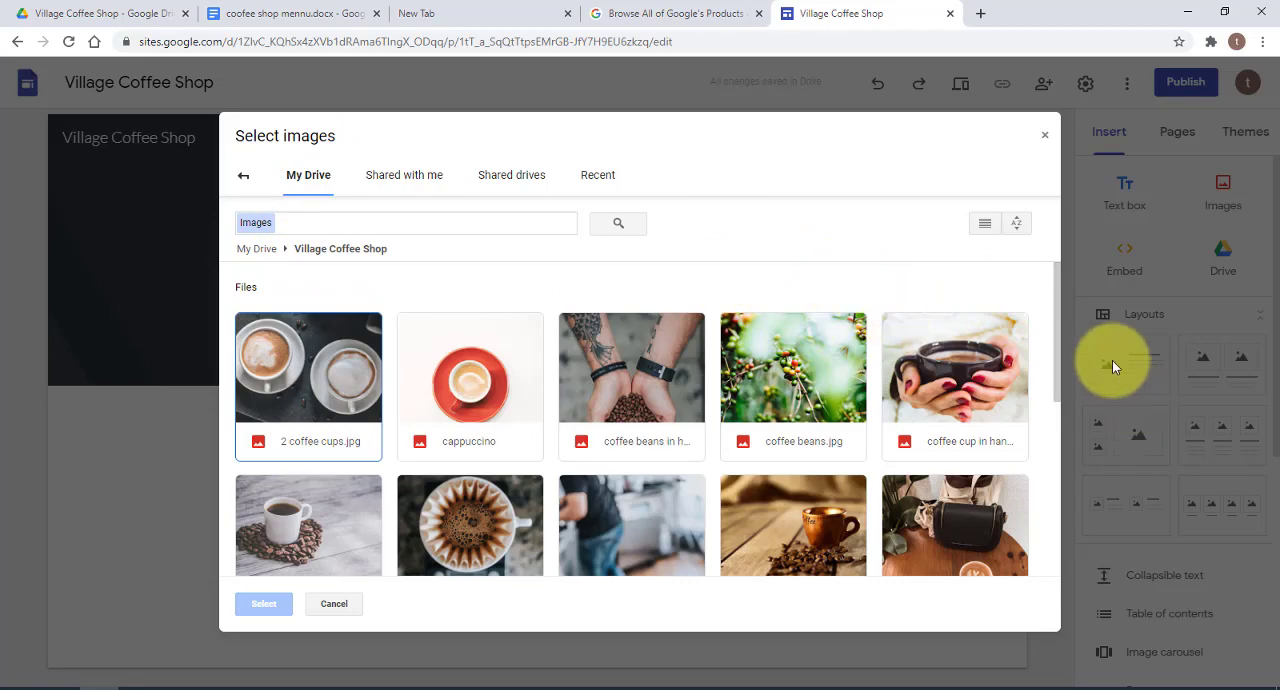
pyautogui.click(1055, 300)
pyautogui.moveTo(1055, 302); pyautogui.dragTo(1052, 412)
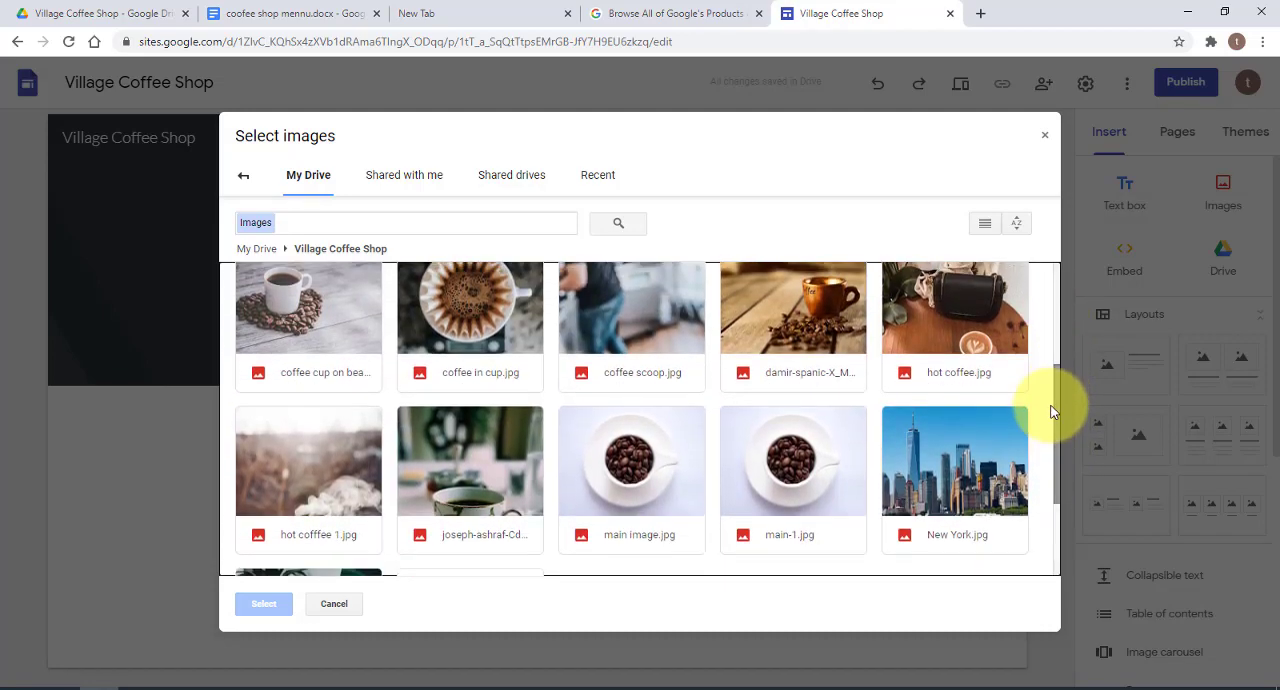
pyautogui.doubleClick(792, 472)
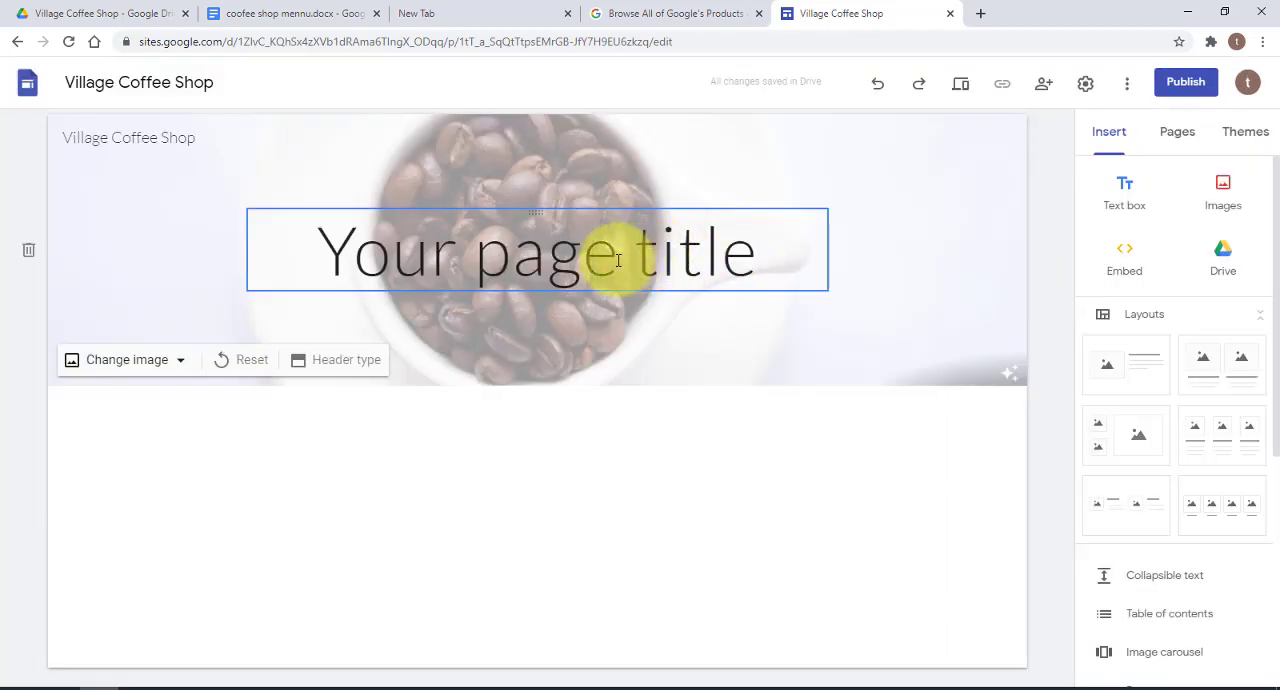
# Delete the page title text box from the header and remove the readability adjustment from the header image
pyautogui.click(762, 246)
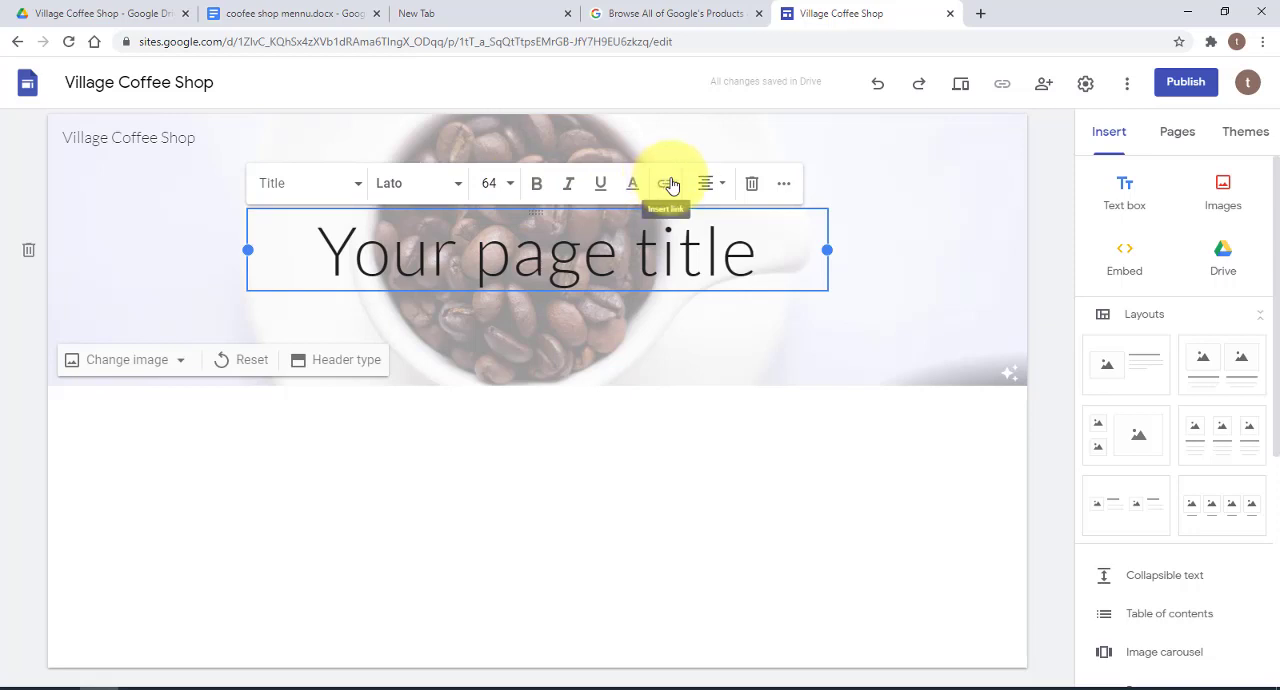
pyautogui.click(753, 186)
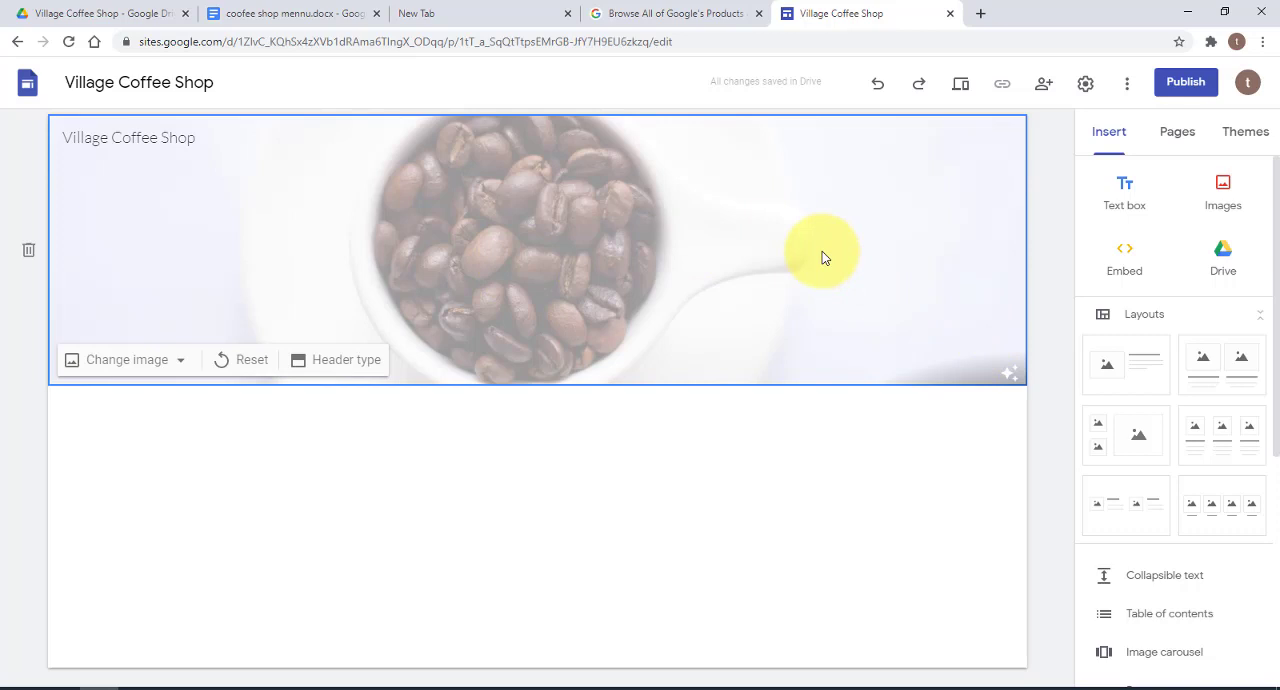
pyautogui.click(1012, 374)
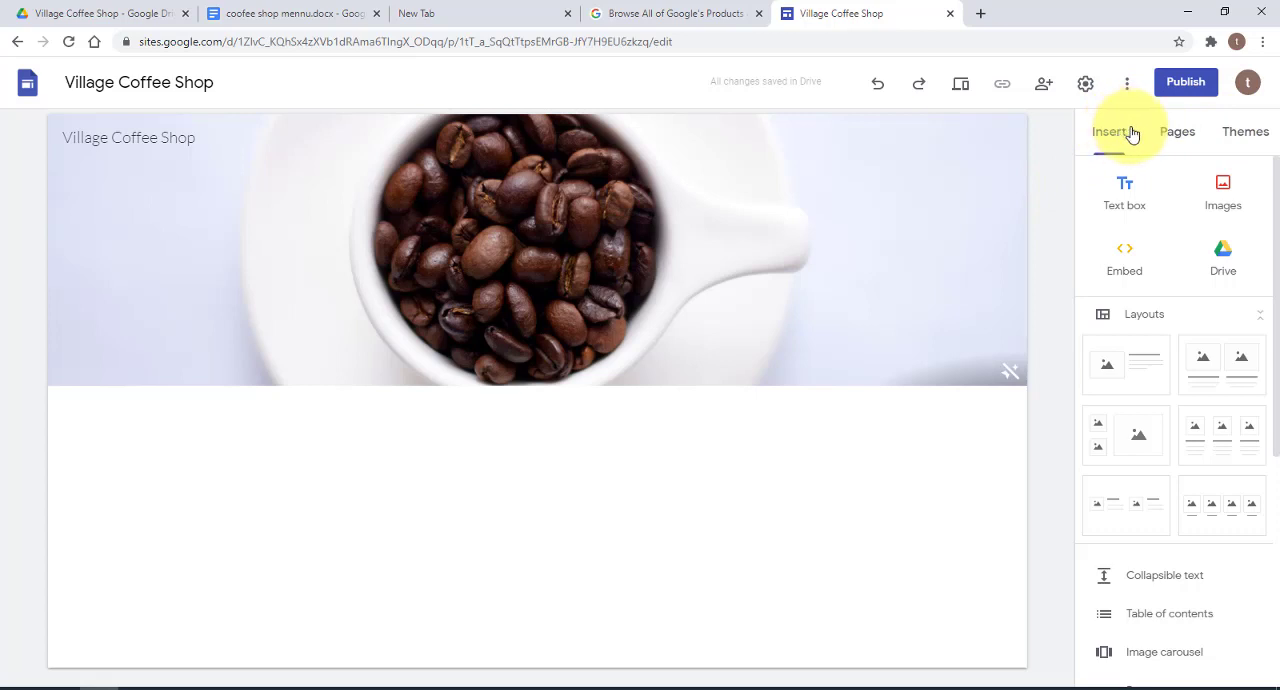
# Browse the available themes, try the Diplomat theme on the site and undo it
pyautogui.click(1245, 132)
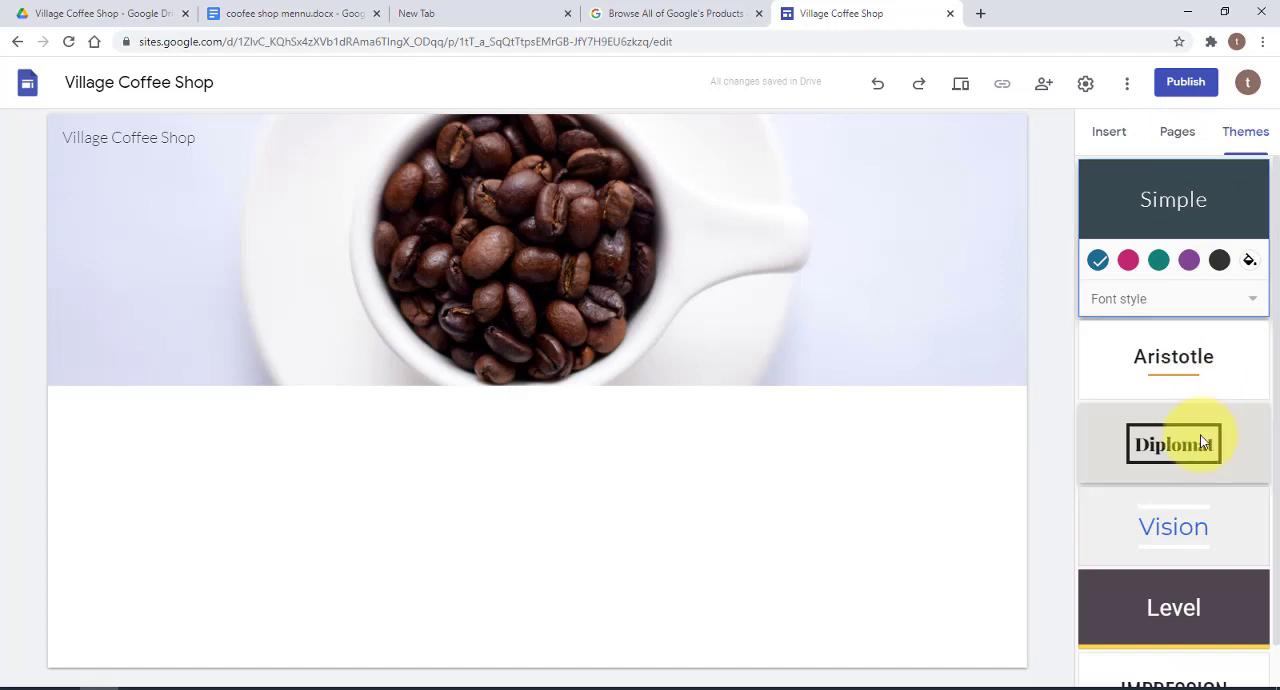
pyautogui.scroll(-1, 1201, 470)
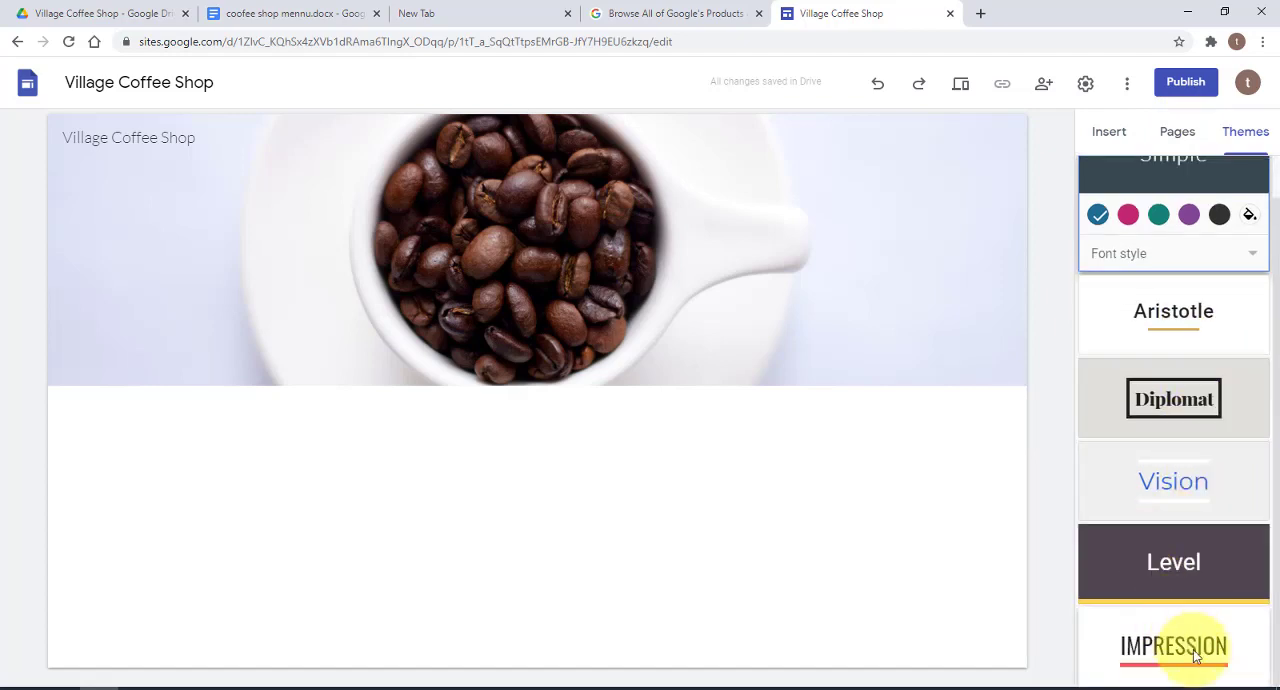
pyautogui.scroll(1, 1168, 400)
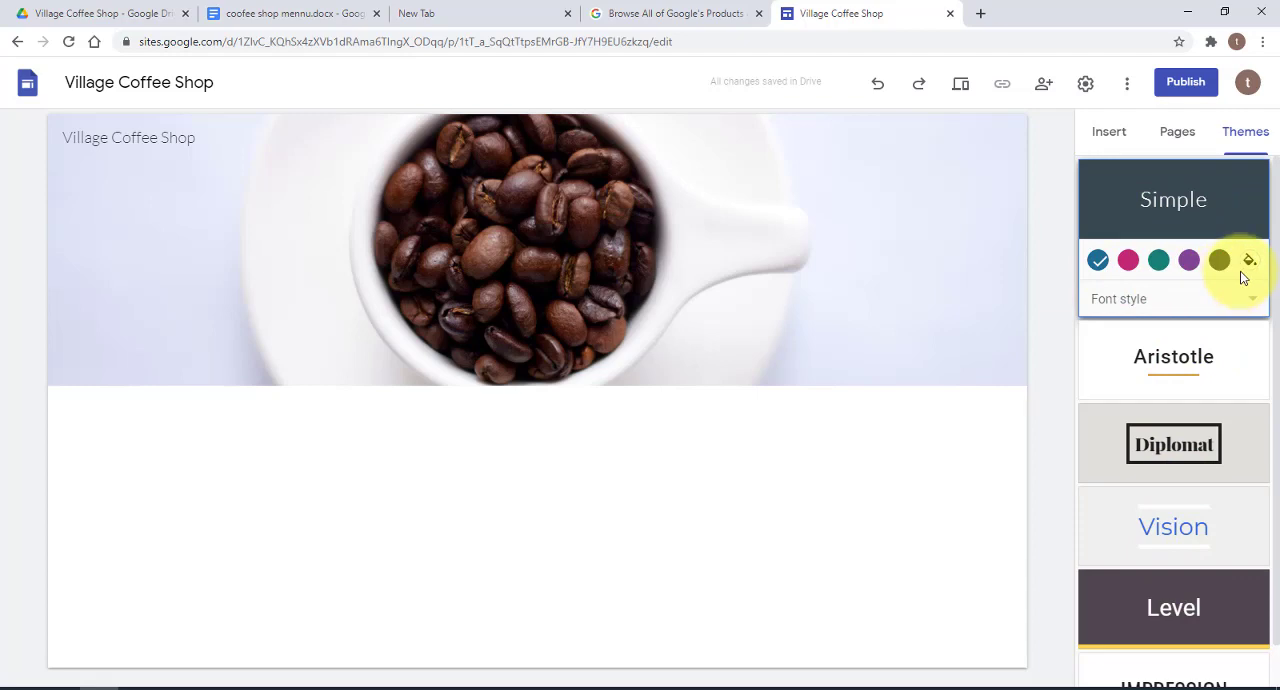
pyautogui.click(1162, 448)
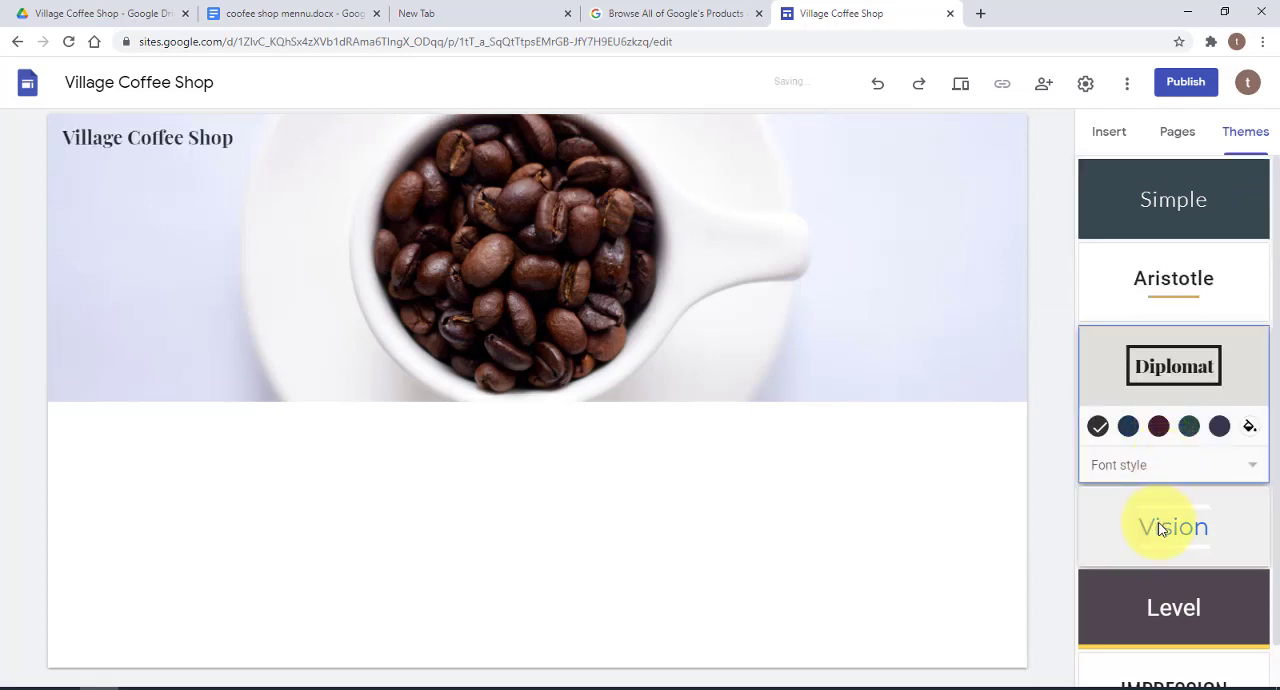
pyautogui.hotkey('ctrl', 'z')
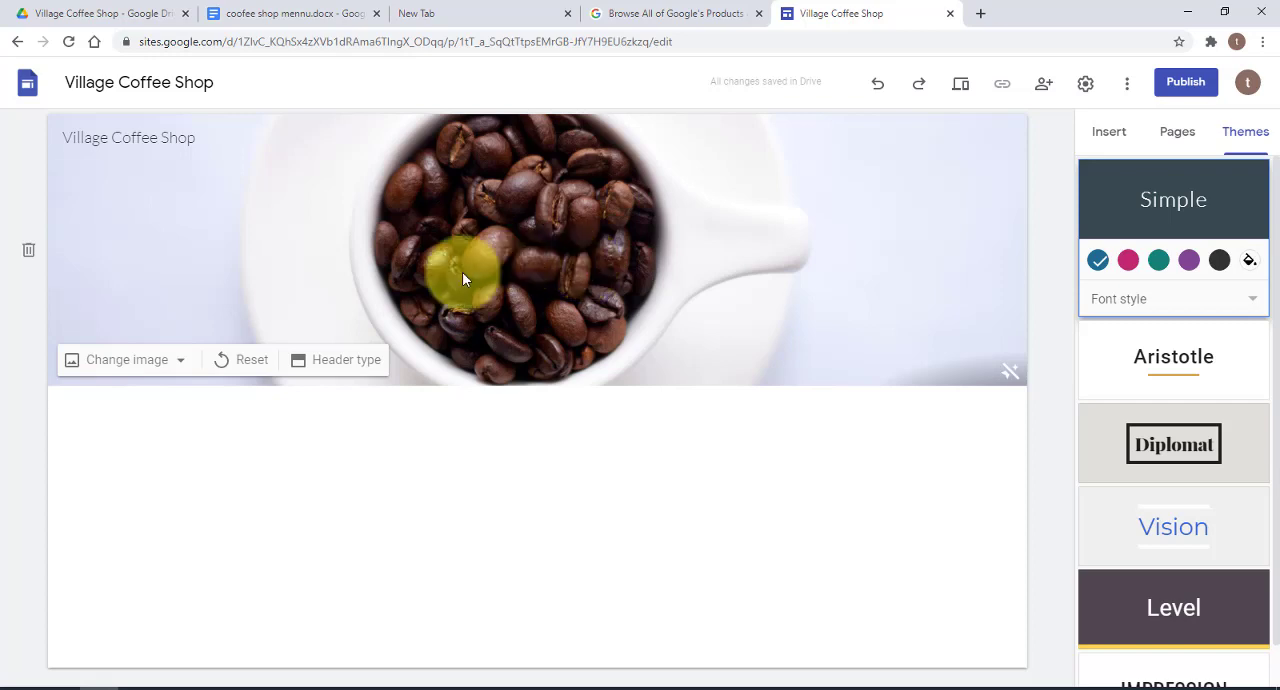
# Try the header types Cover, Large banner and Banner in turn, and finish with Title only
pyautogui.click(344, 362)
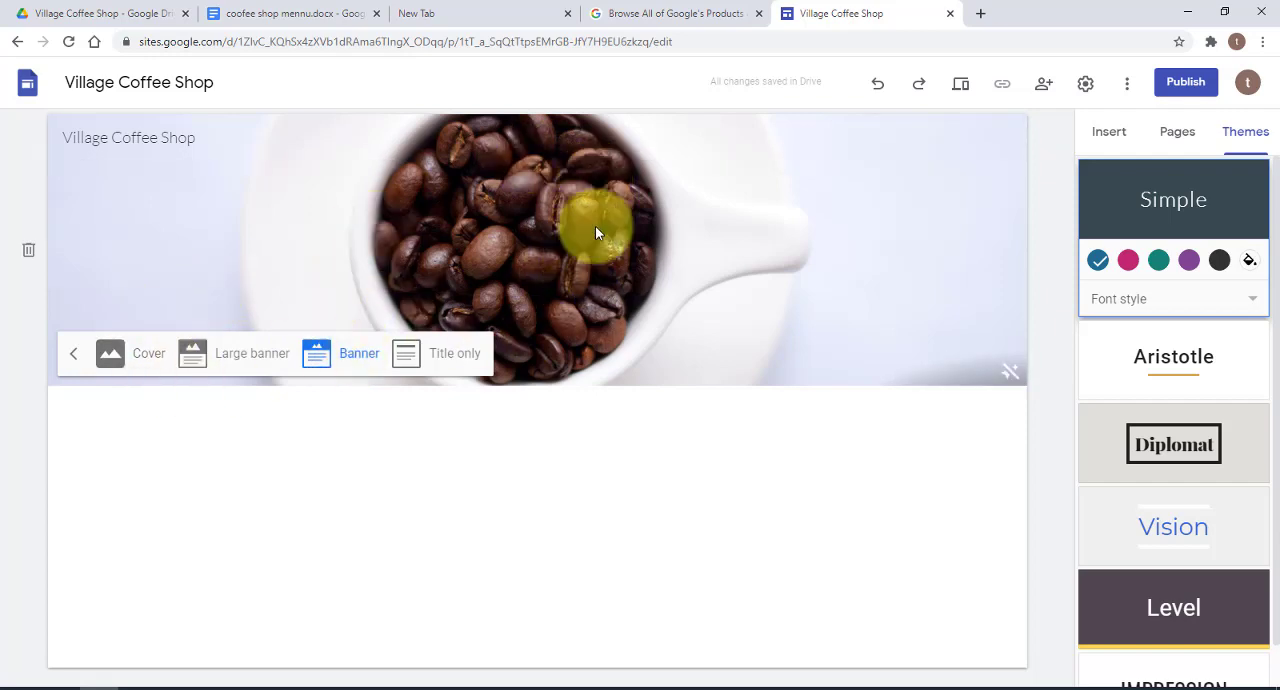
pyautogui.click(148, 355)
pyautogui.scroll(-2, 838, 372)
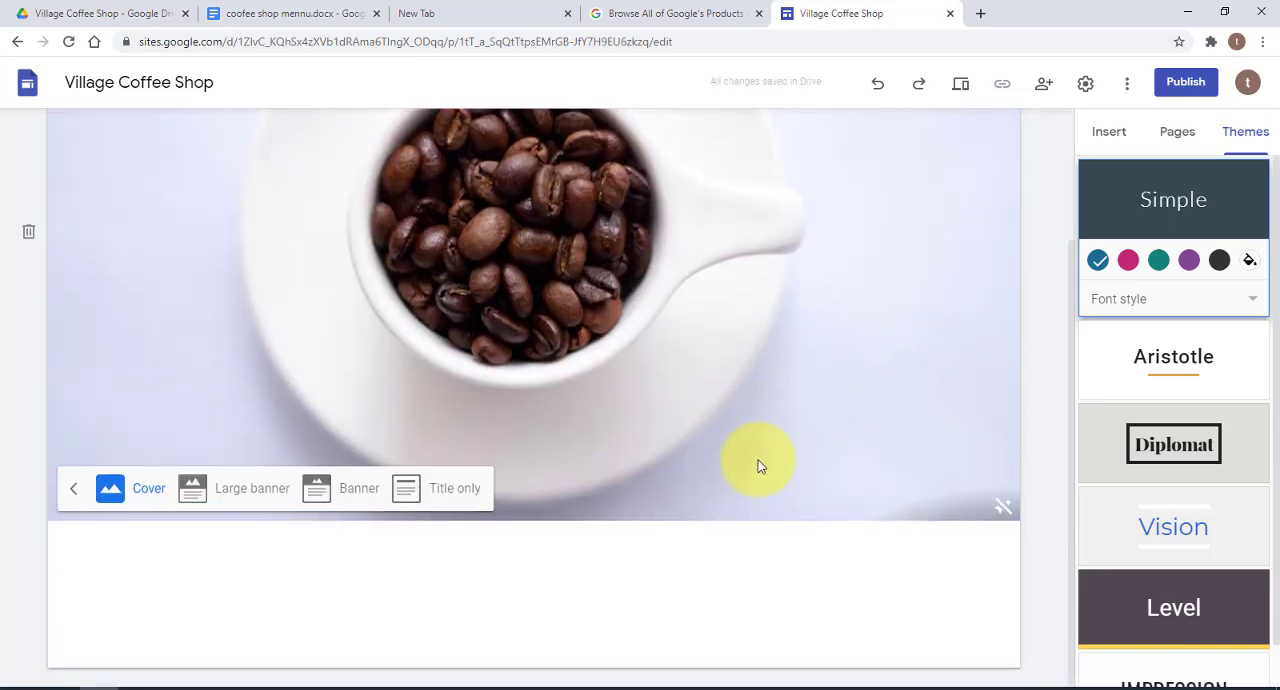
pyautogui.click(264, 494)
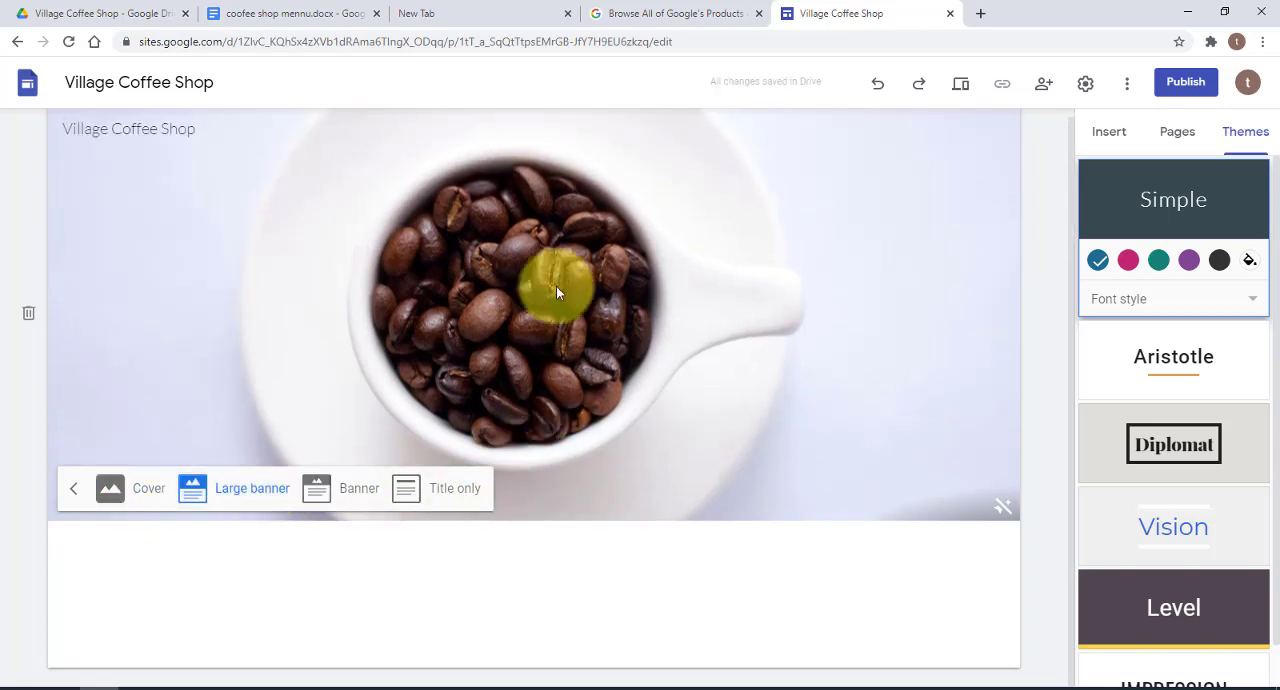
pyautogui.click(358, 492)
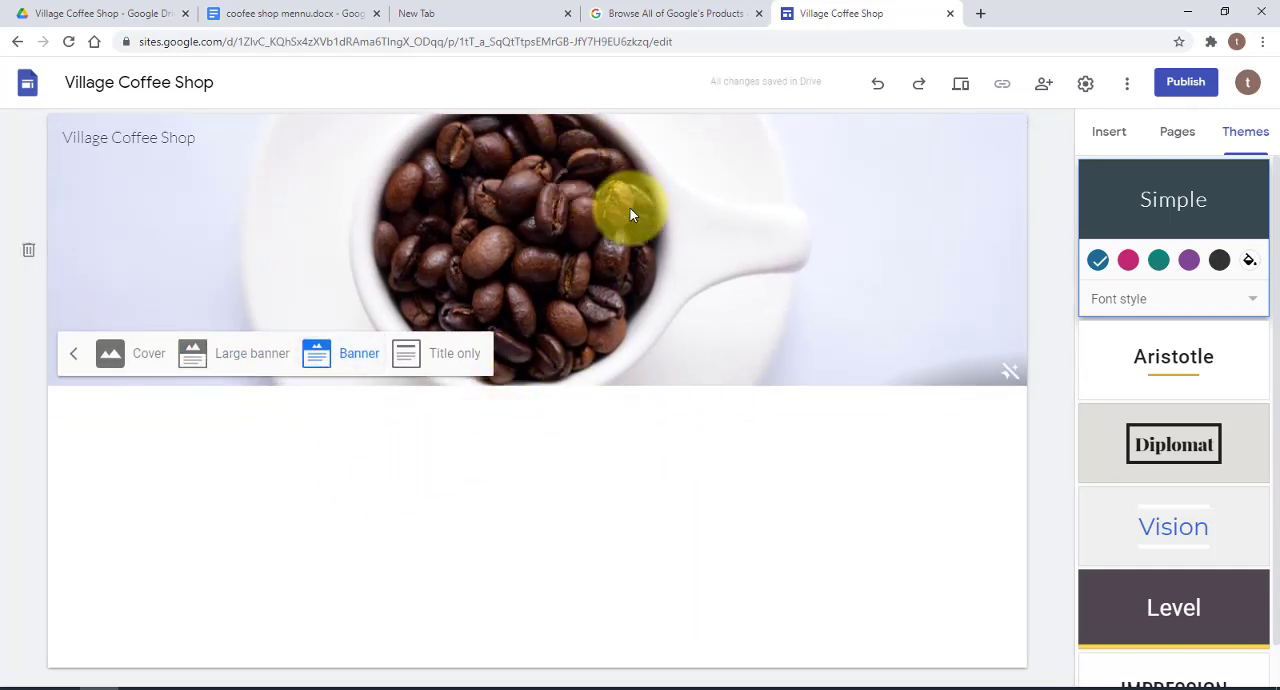
pyautogui.click(457, 353)
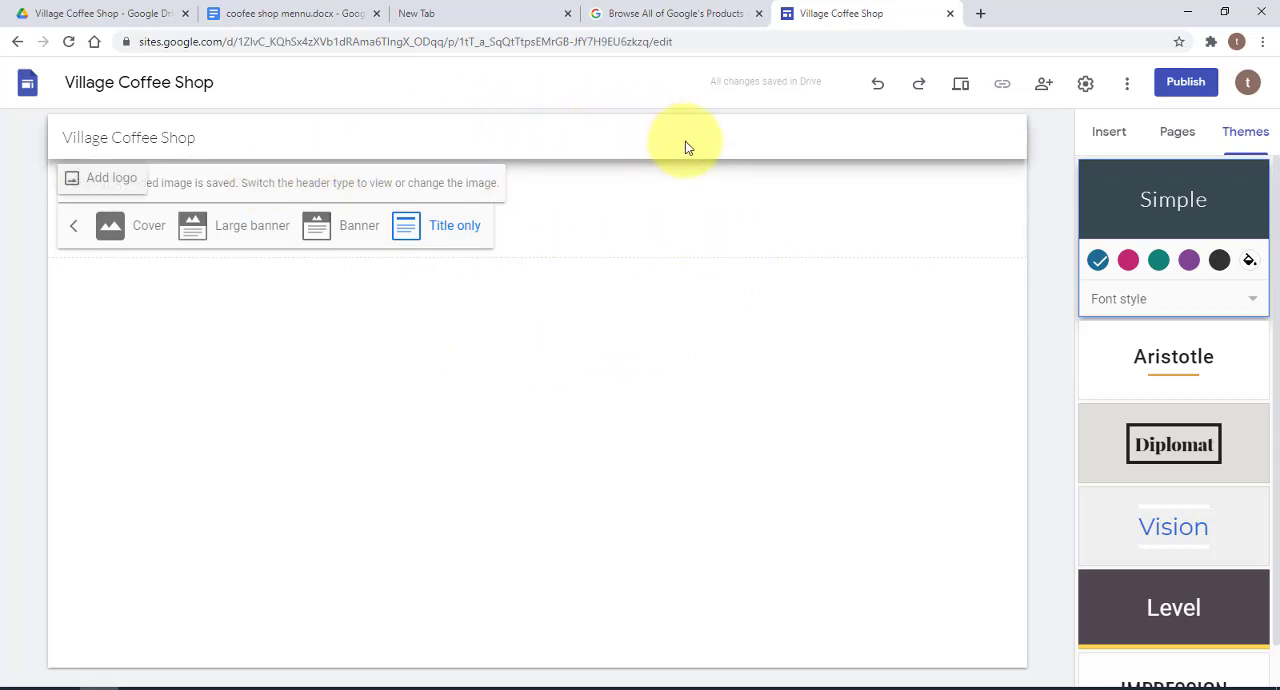
# Set the header type to Banner and preview the site at tablet and phone sizes
pyautogui.click(362, 230)
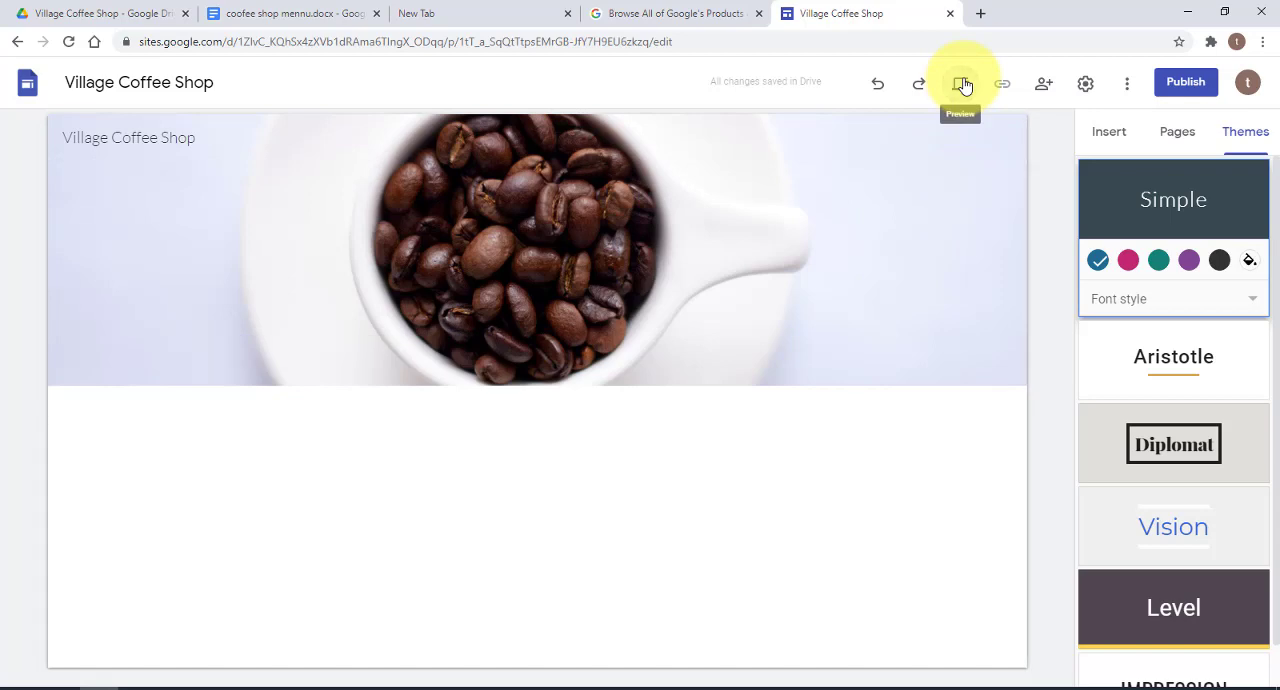
pyautogui.click(962, 84)
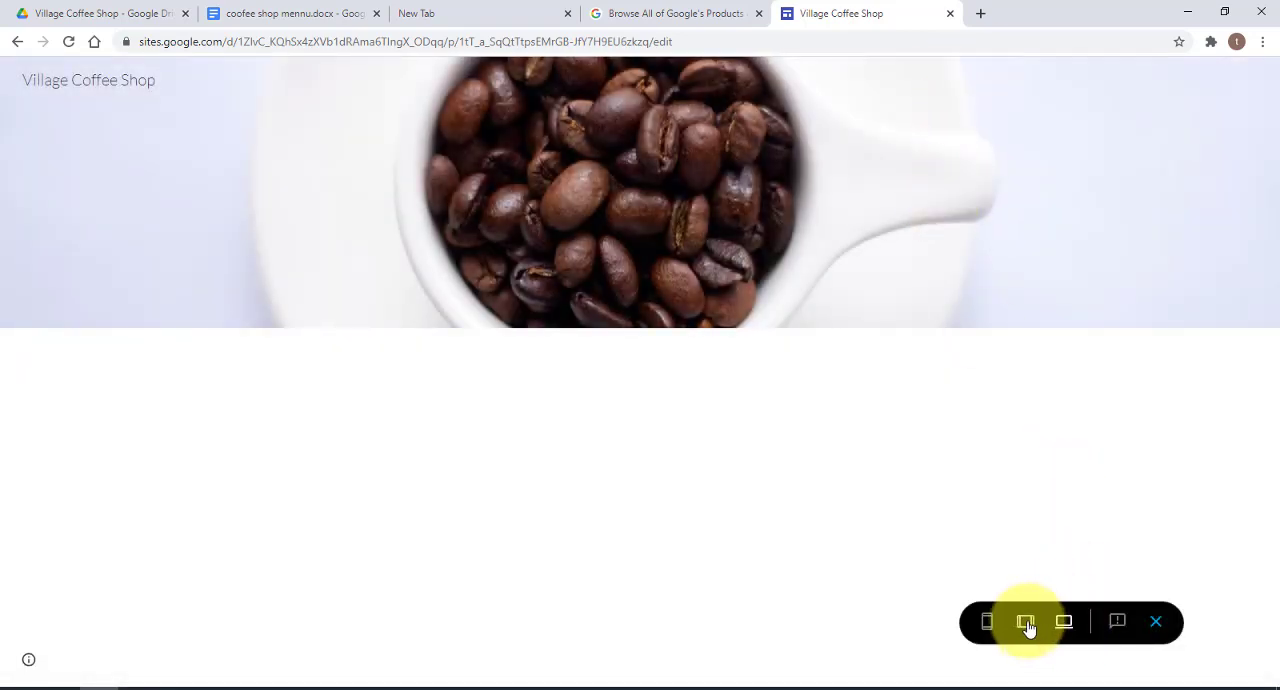
pyautogui.click(1026, 623)
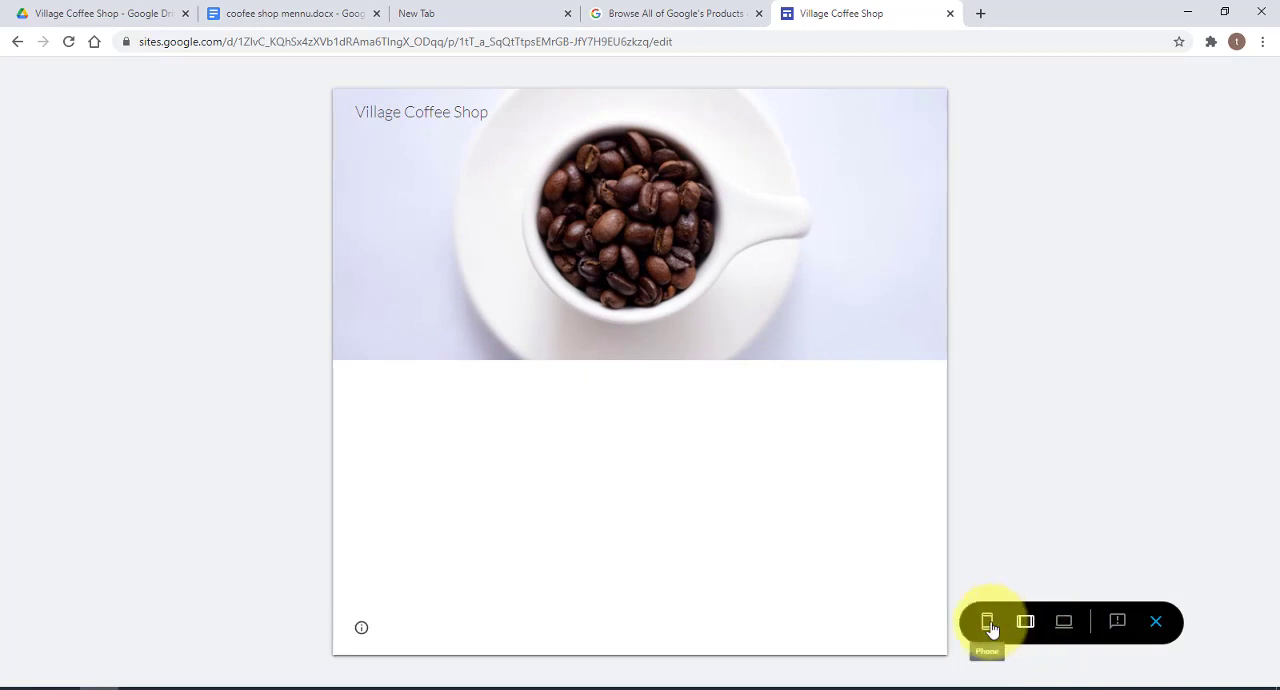
pyautogui.click(988, 623)
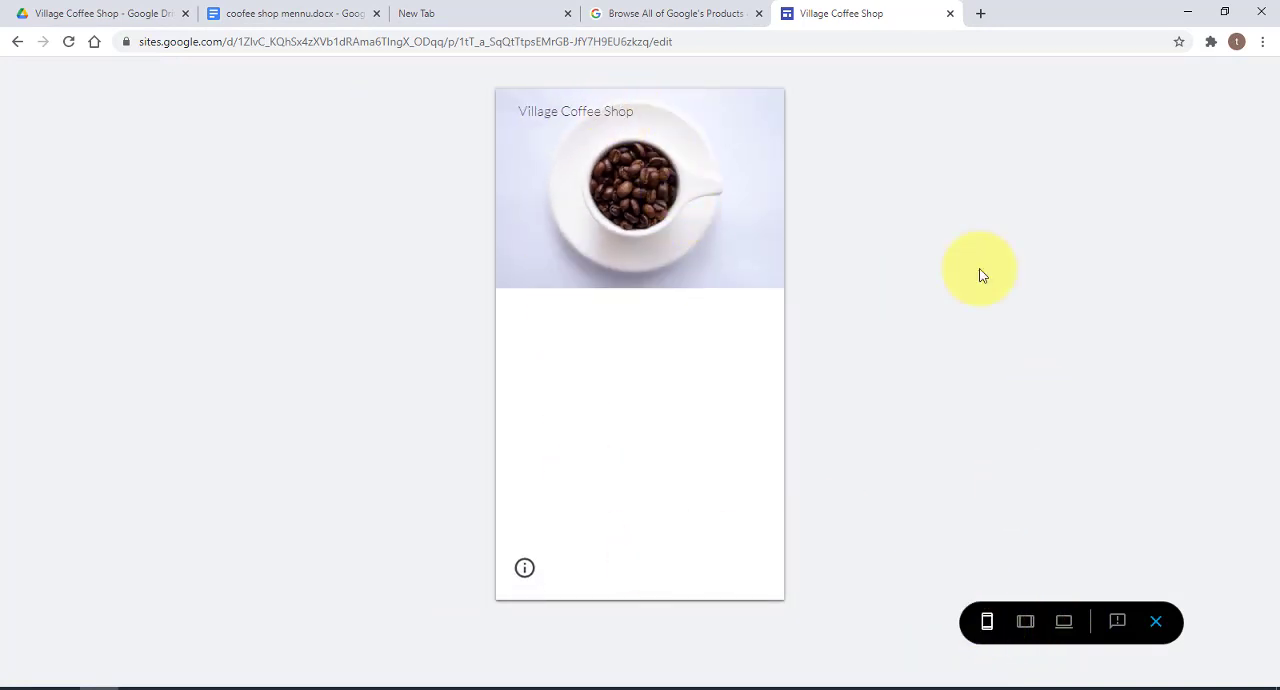
pyautogui.click(1157, 624)
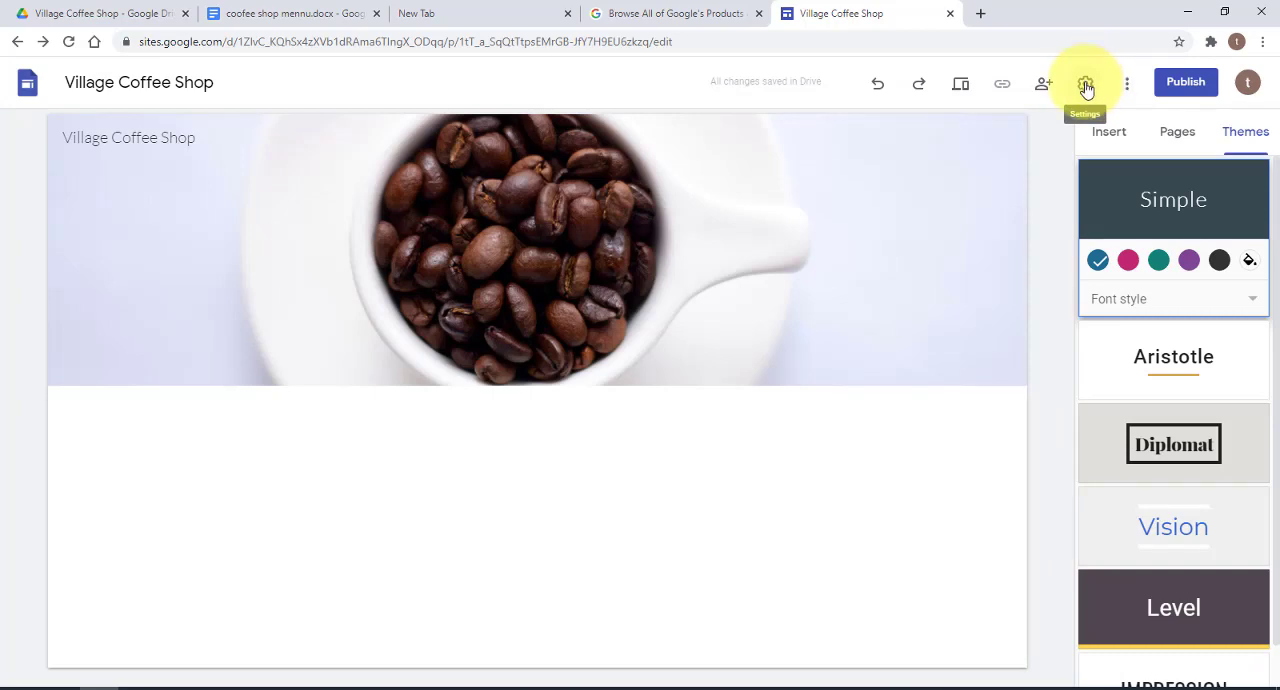
# Look over the site settings, the list of pages and the content elements available for insertion
pyautogui.click(1086, 86)
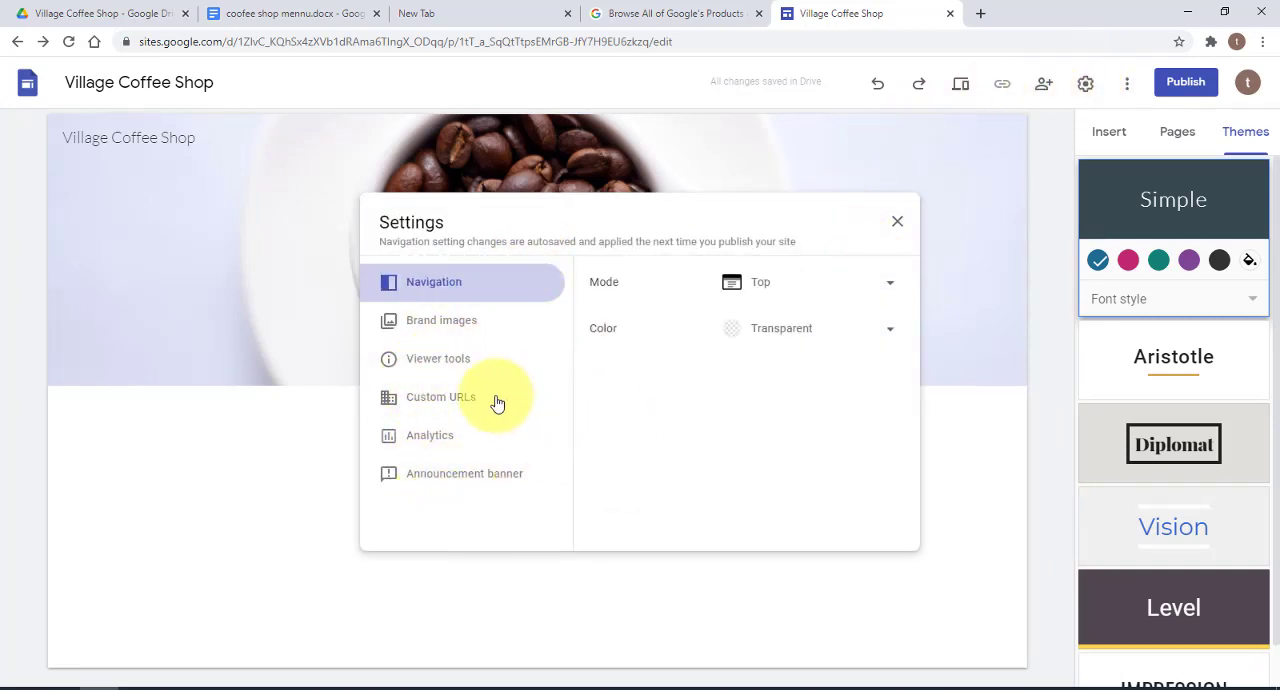
pyautogui.click(897, 221)
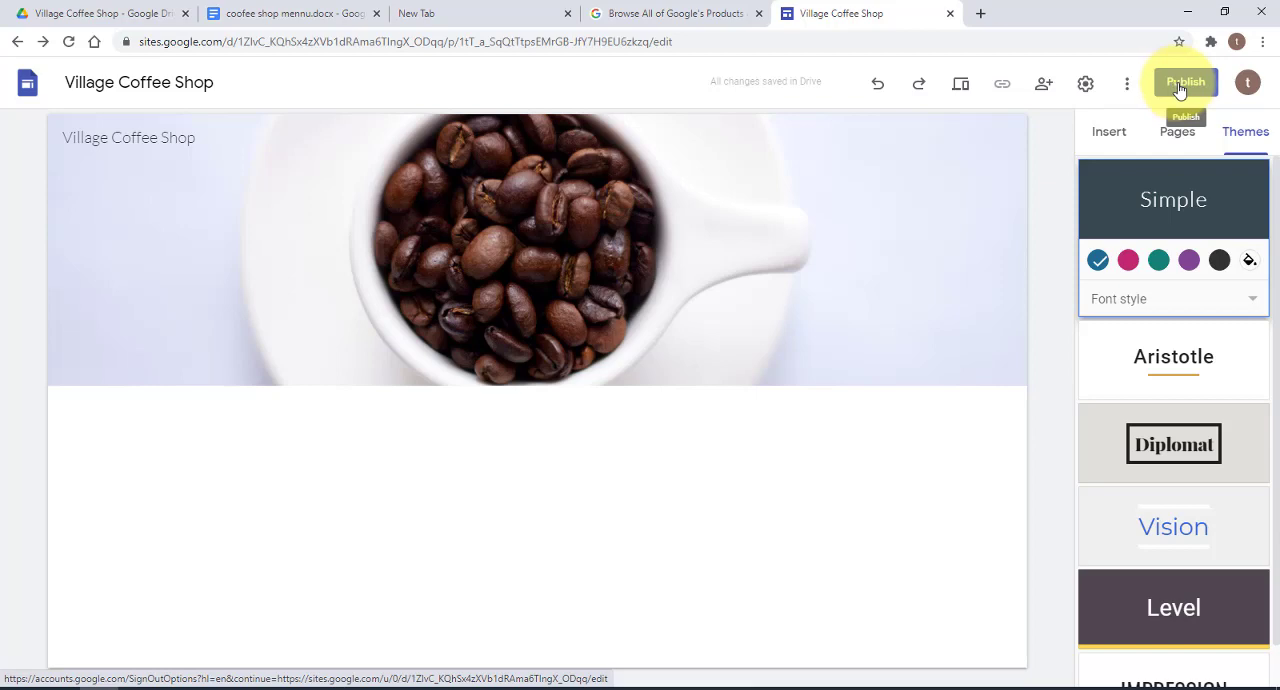
pyautogui.click(1110, 133)
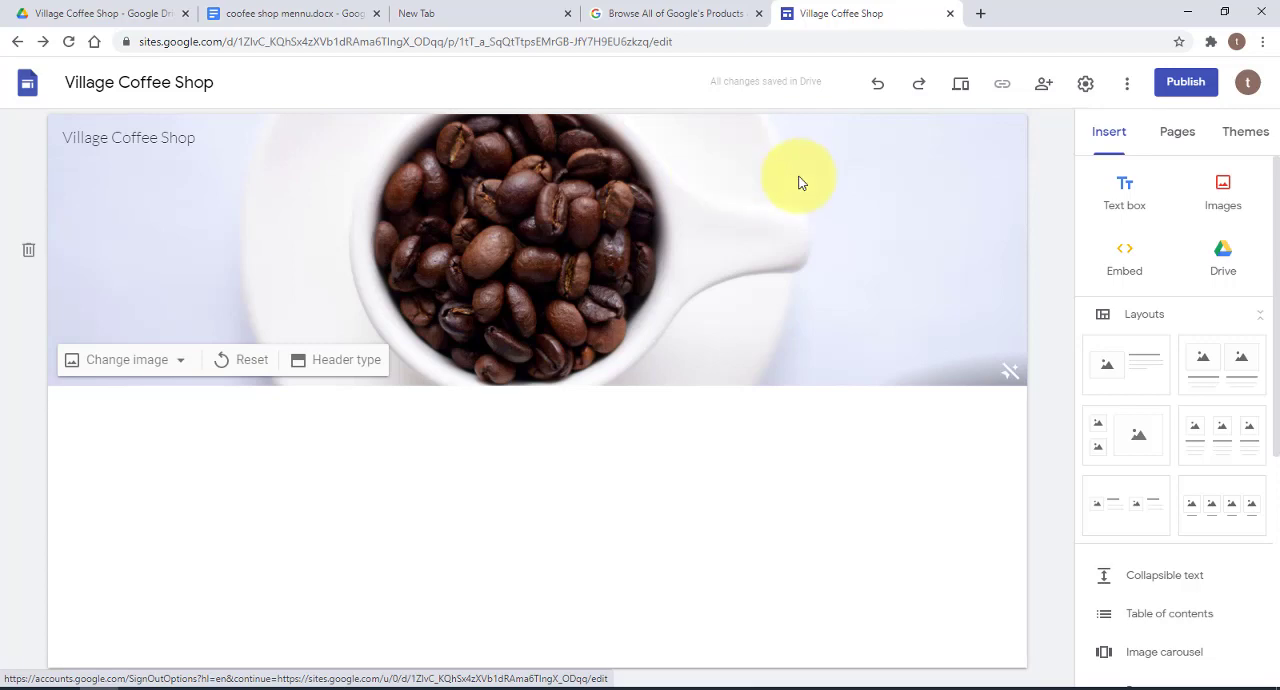
pyautogui.click(1180, 140)
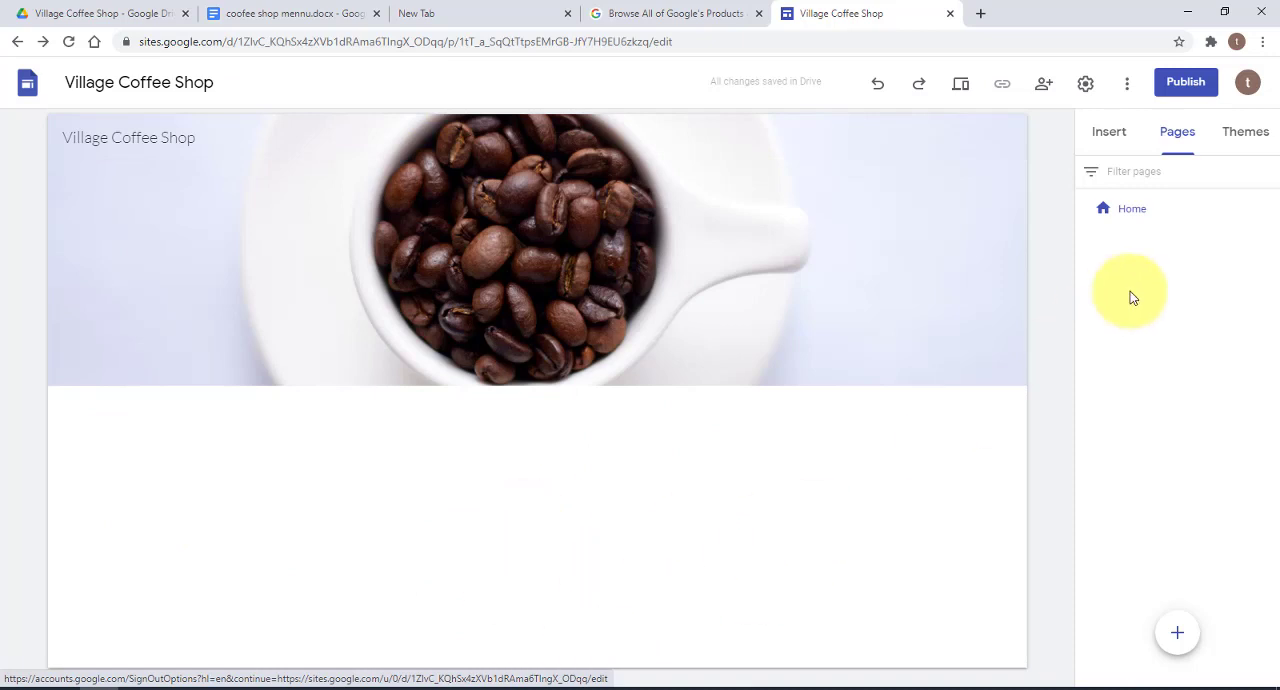
pyautogui.click(1112, 133)
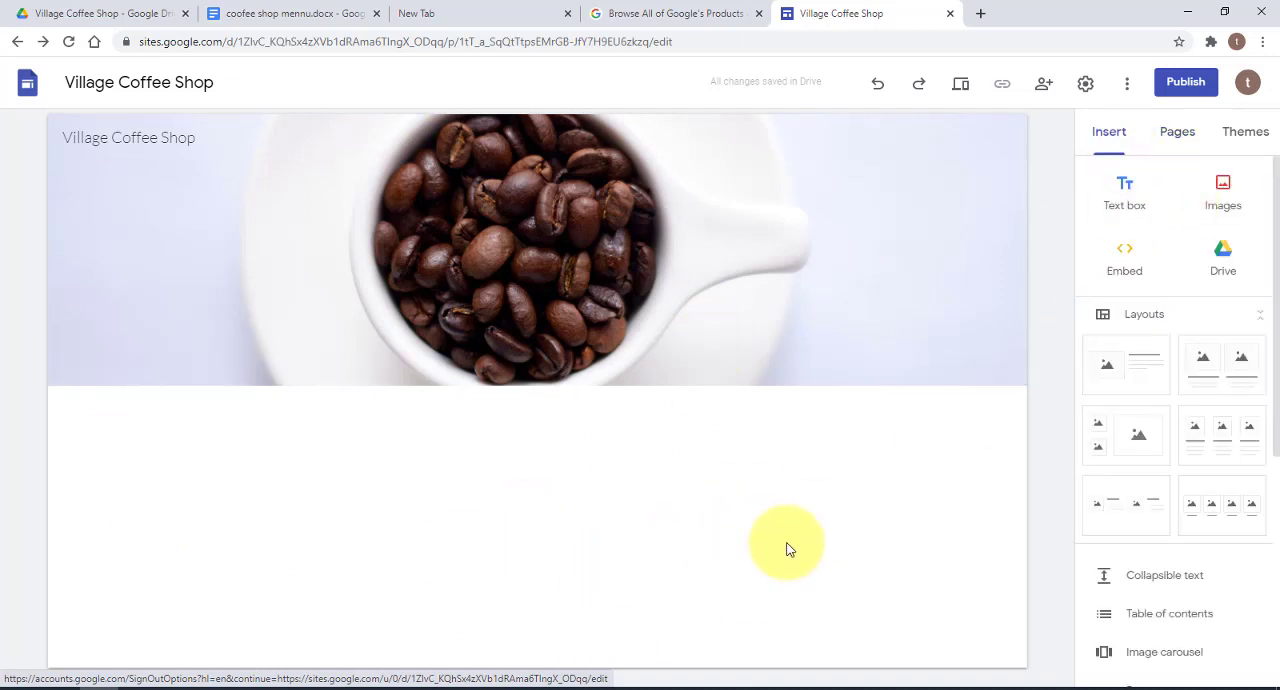
# Insert a divider below the header image
pyautogui.scroll(-1, 800, 484)
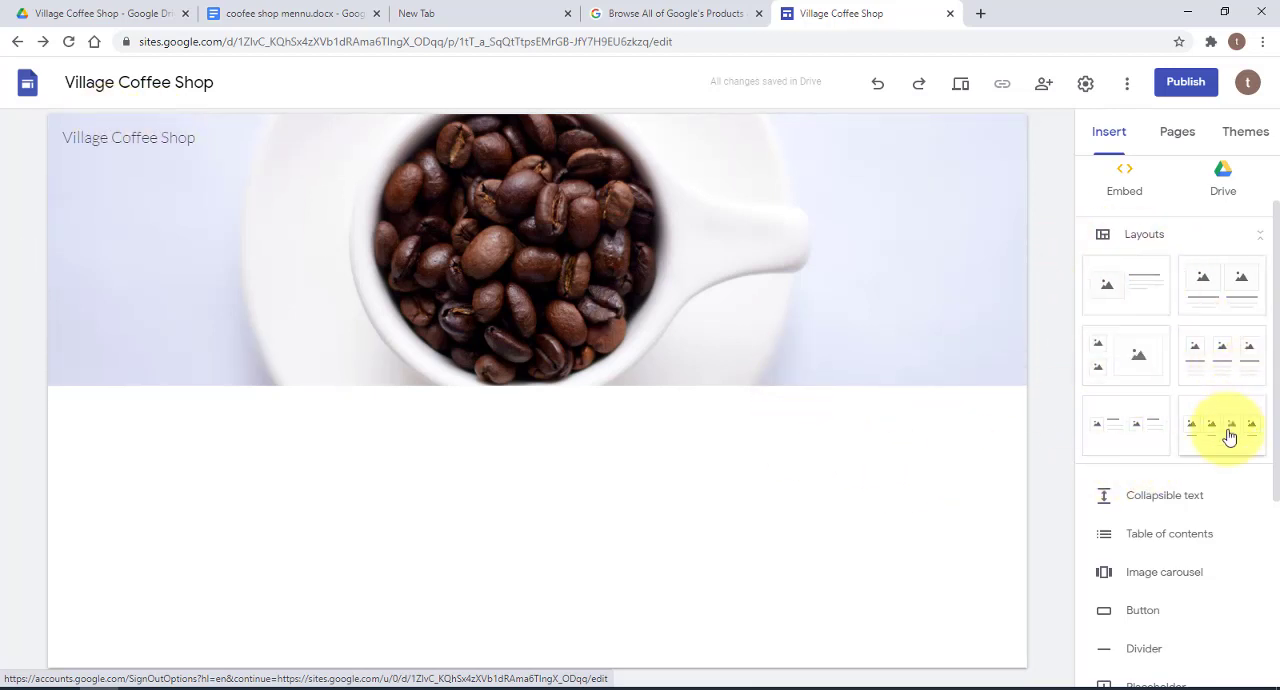
pyautogui.scroll(-2, 1189, 609)
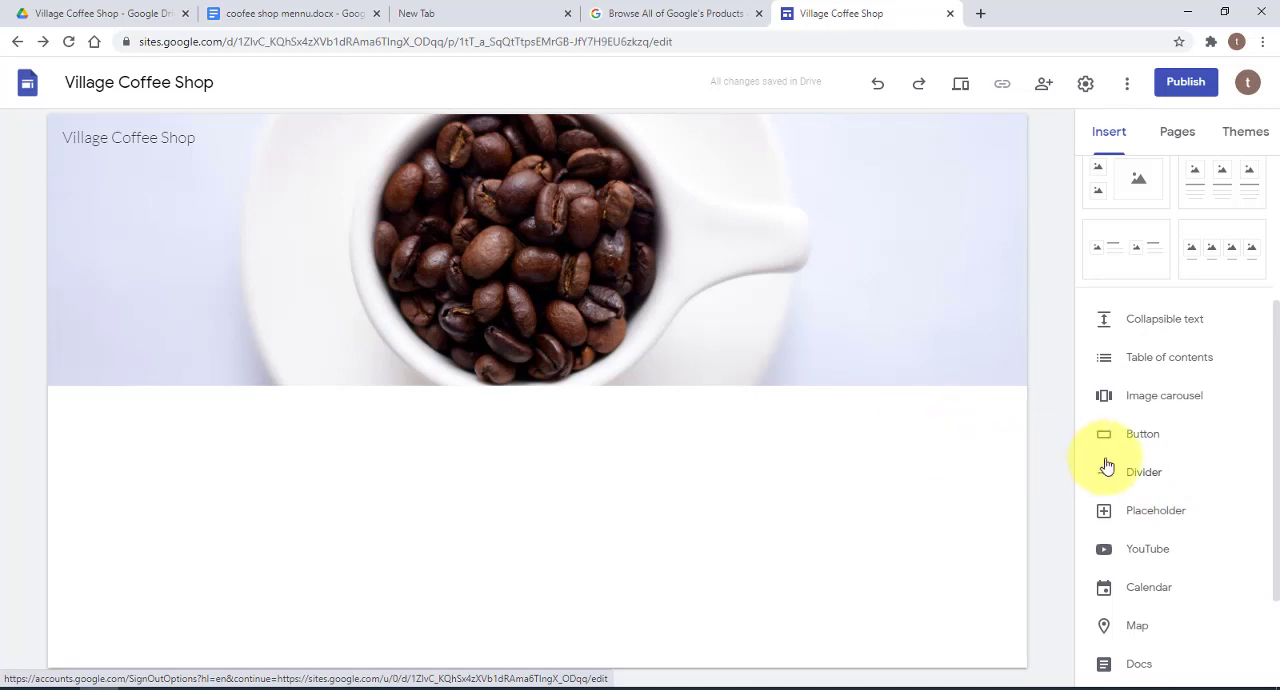
pyautogui.click(1148, 473)
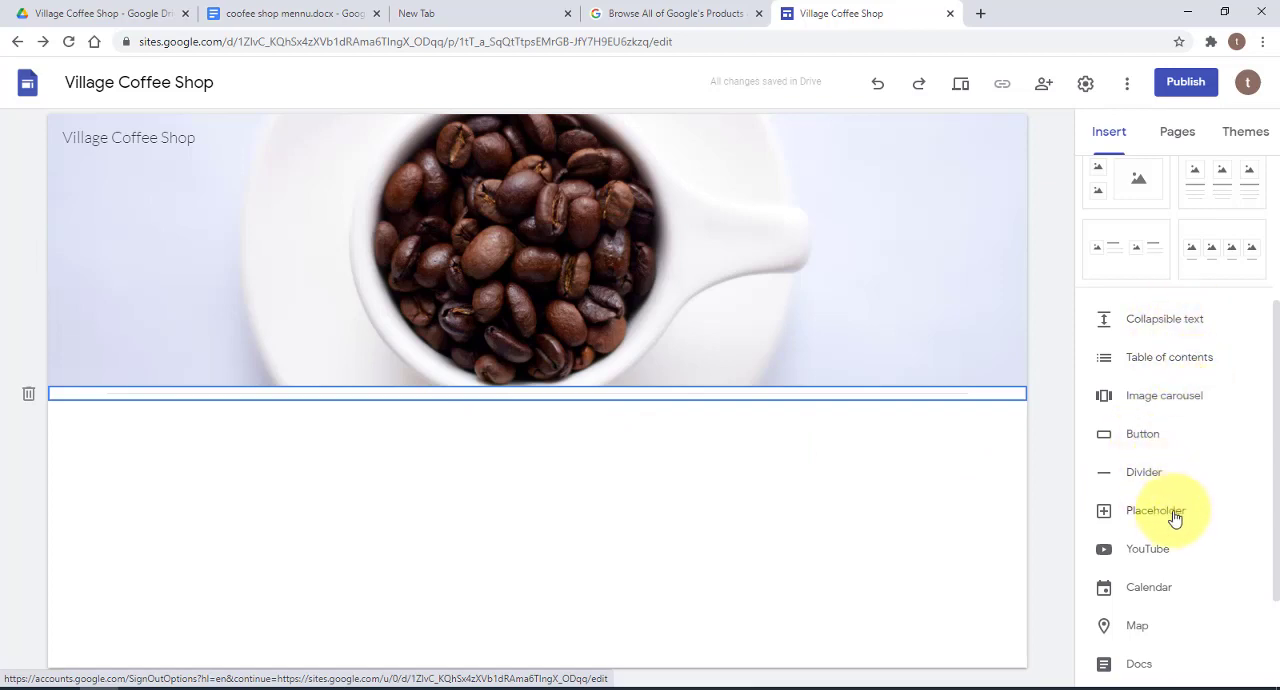
# Look through the remaining content elements and add the three-column layout with images and text below the divider
pyautogui.scroll(-1, 1184, 569)
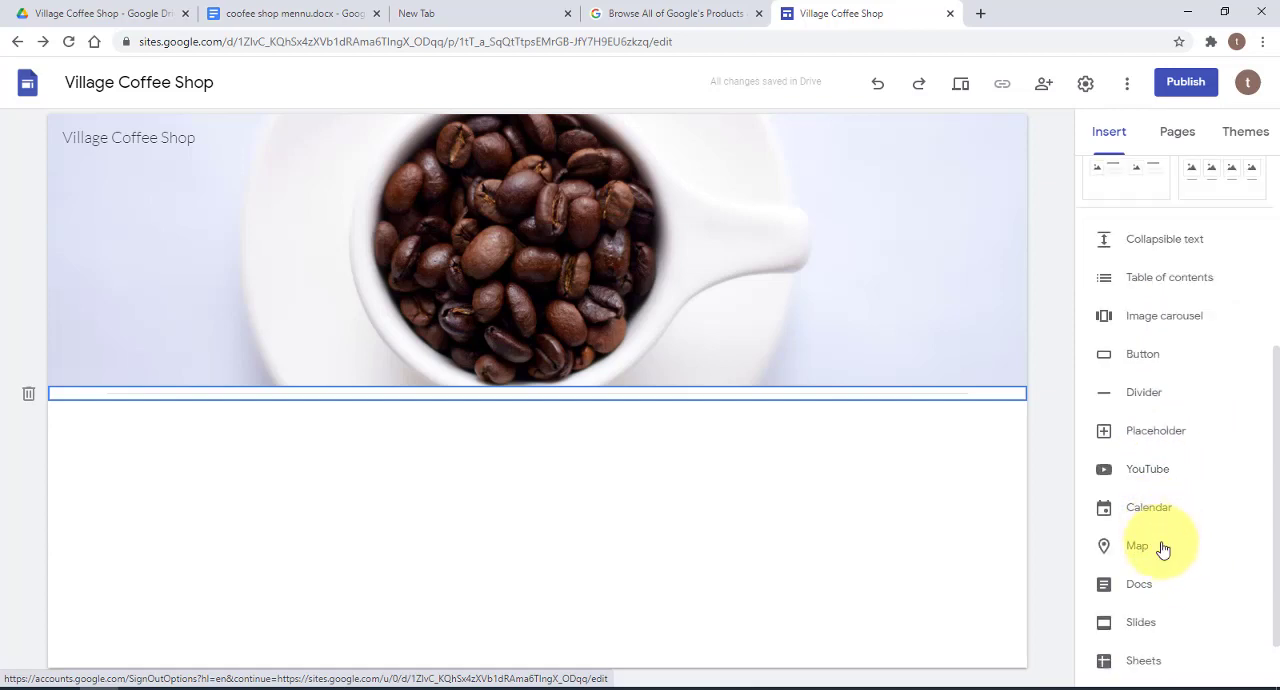
pyautogui.scroll(-1, 1167, 598)
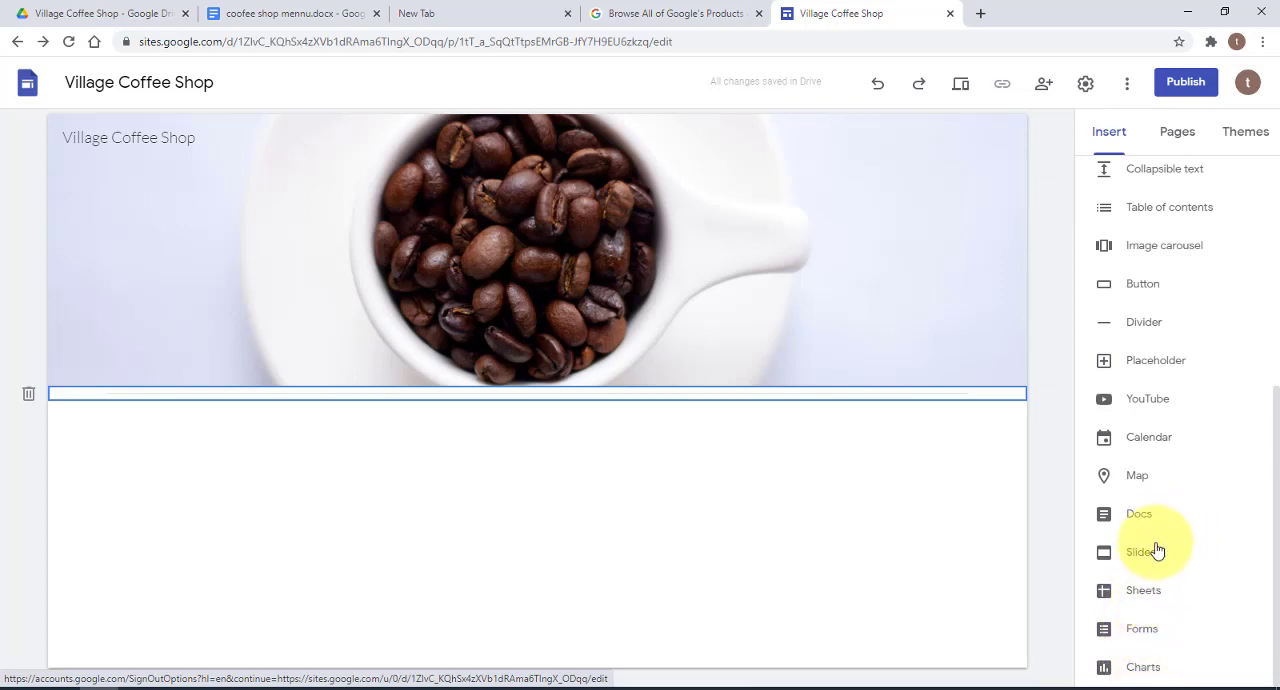
pyautogui.scroll(4, 1240, 533)
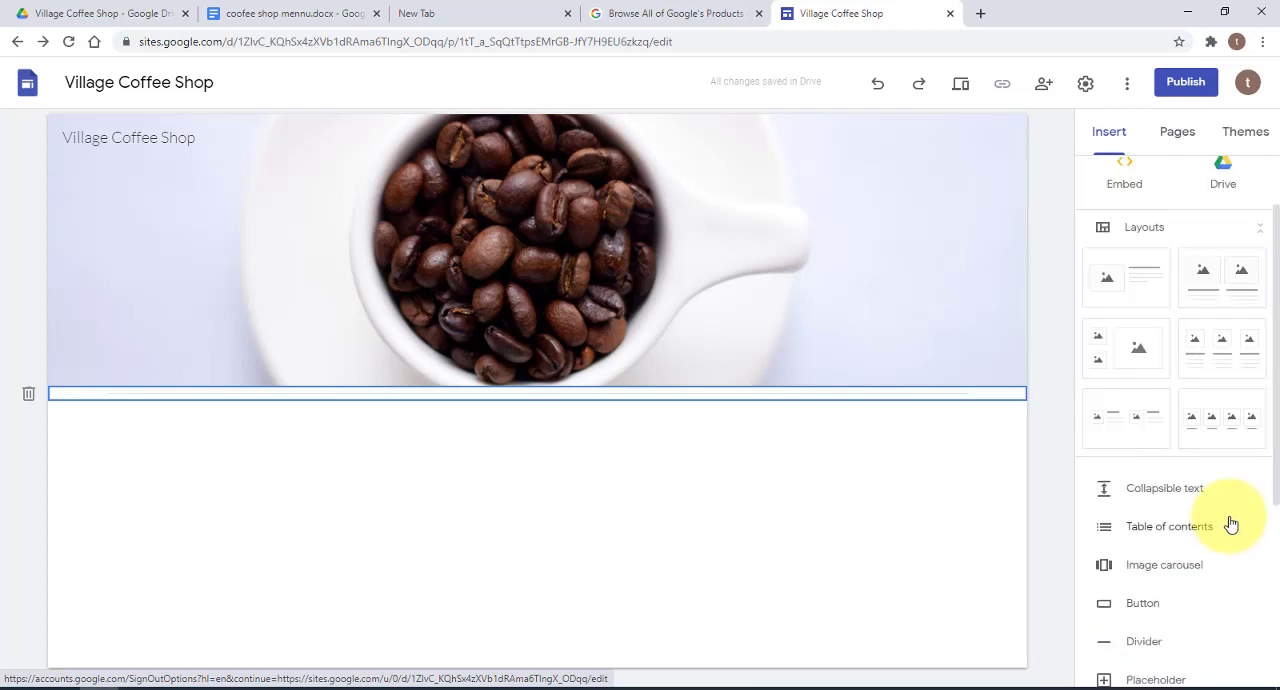
pyautogui.scroll(-2, 1229, 540)
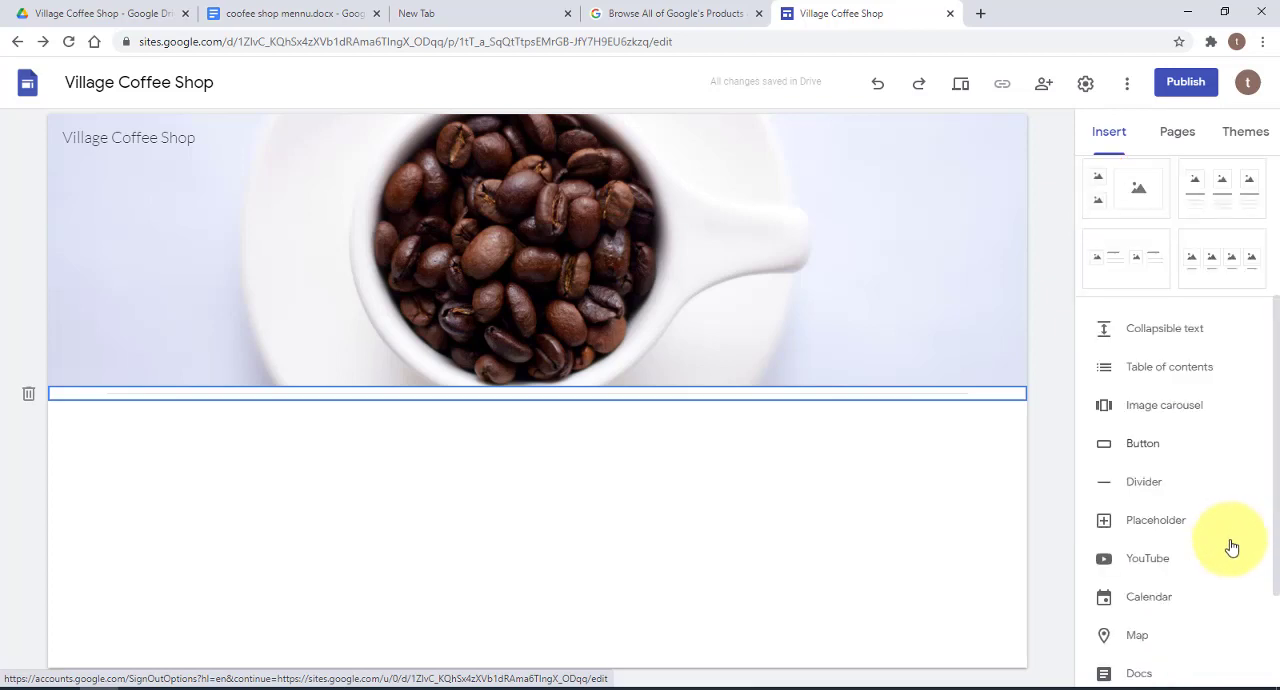
pyautogui.scroll(2, 1215, 480)
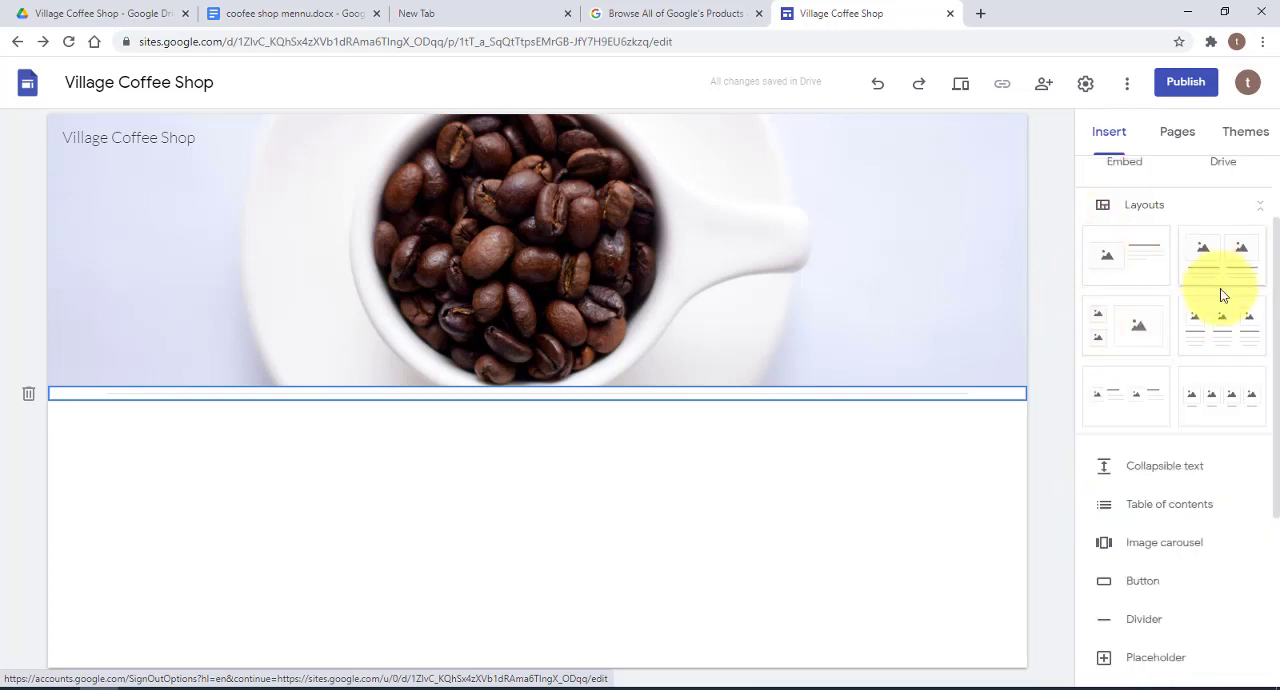
pyautogui.click(1225, 321)
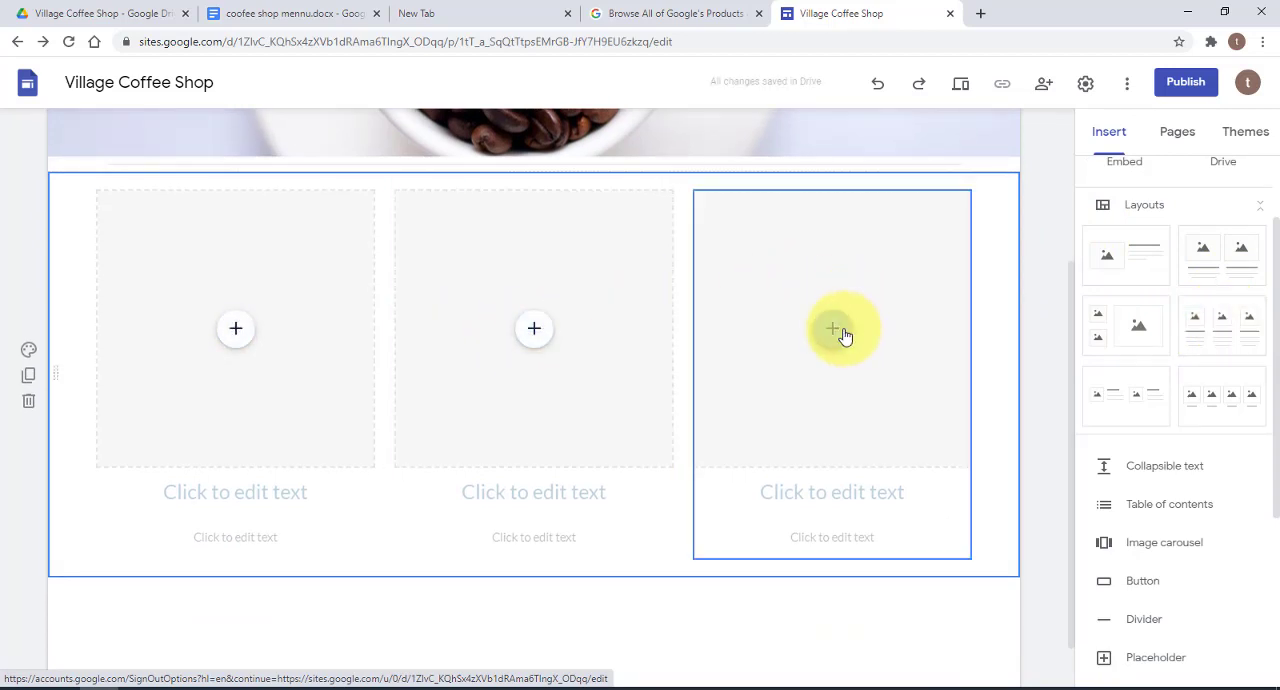
# Fill the first column's placeholder with the image of coffee beans in hands from the Village Coffee Shop folder in Drive
pyautogui.click(237, 333)
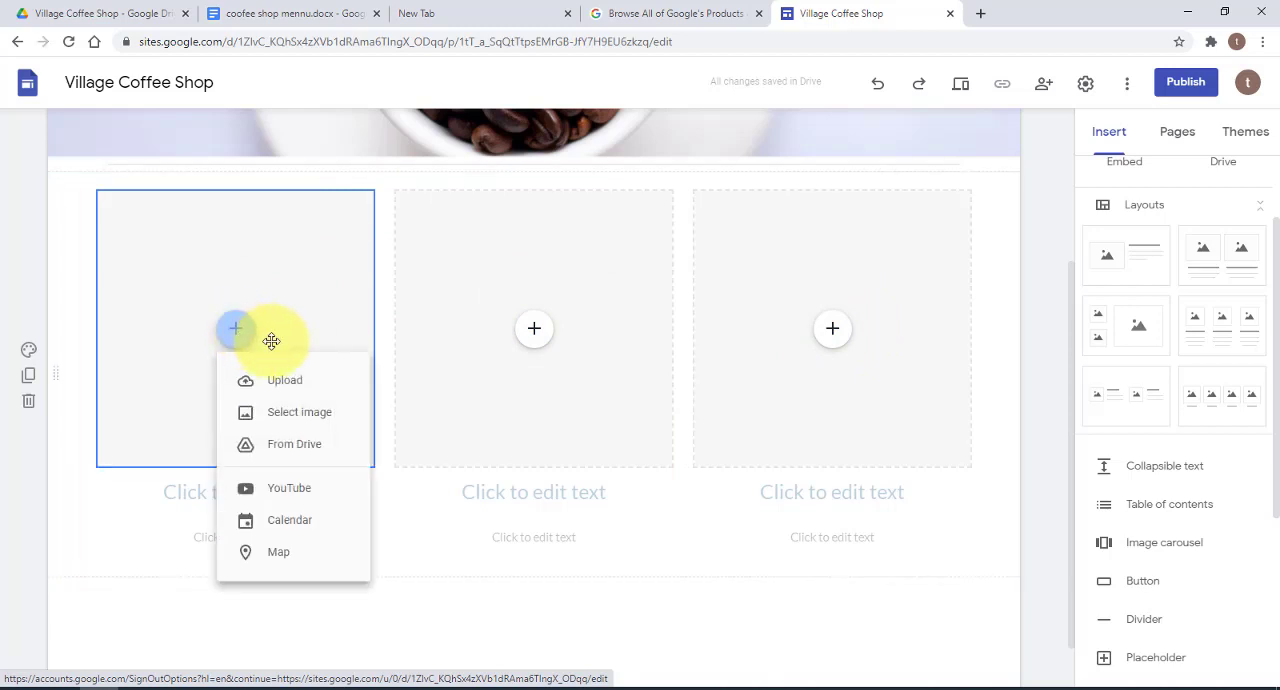
pyautogui.click(294, 444)
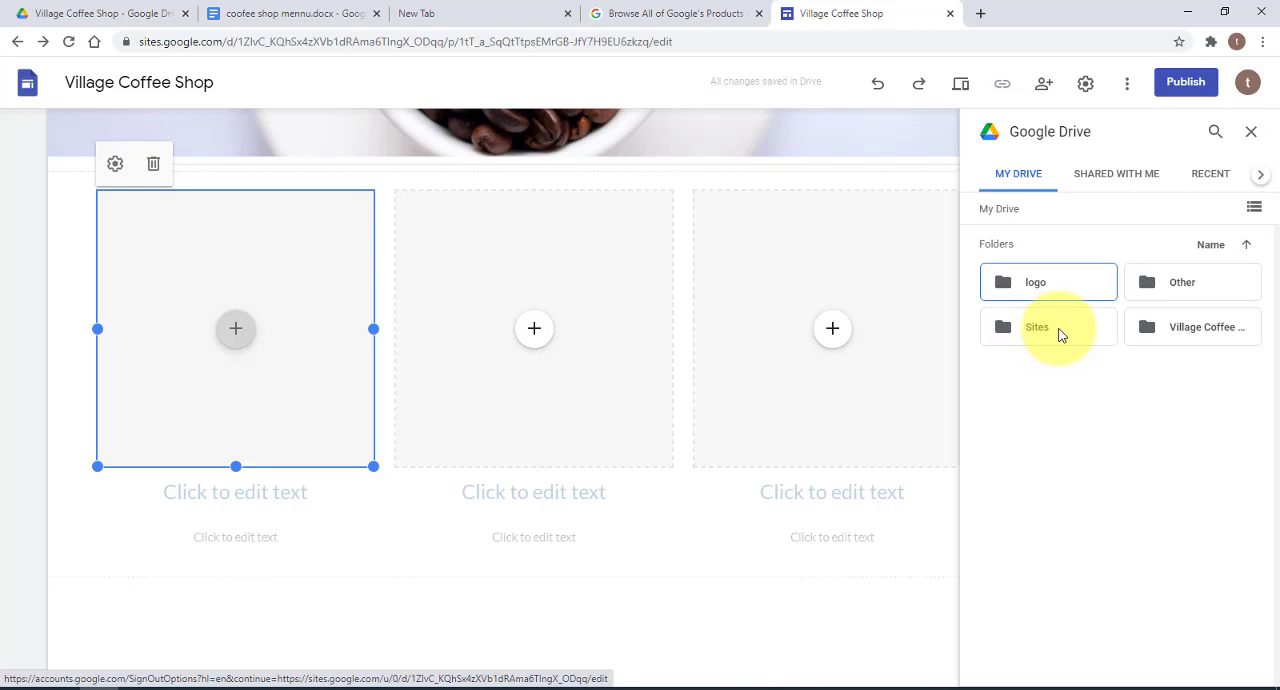
pyautogui.doubleClick(1168, 325)
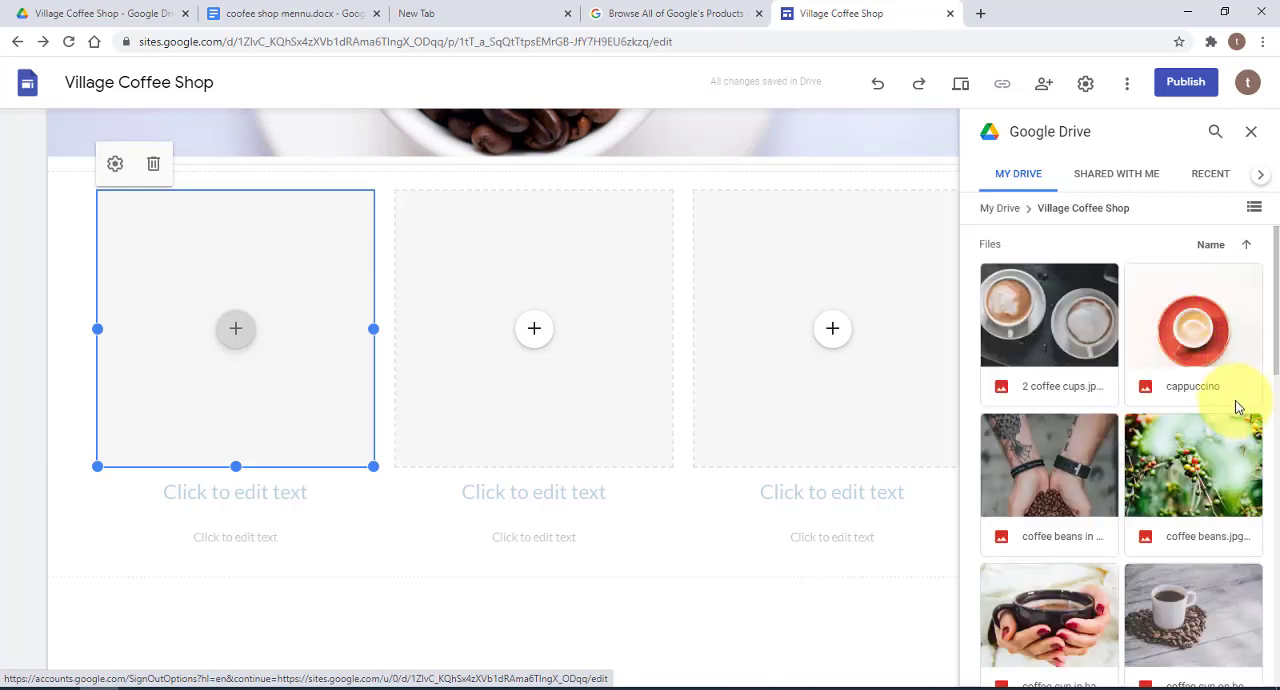
pyautogui.doubleClick(1062, 462)
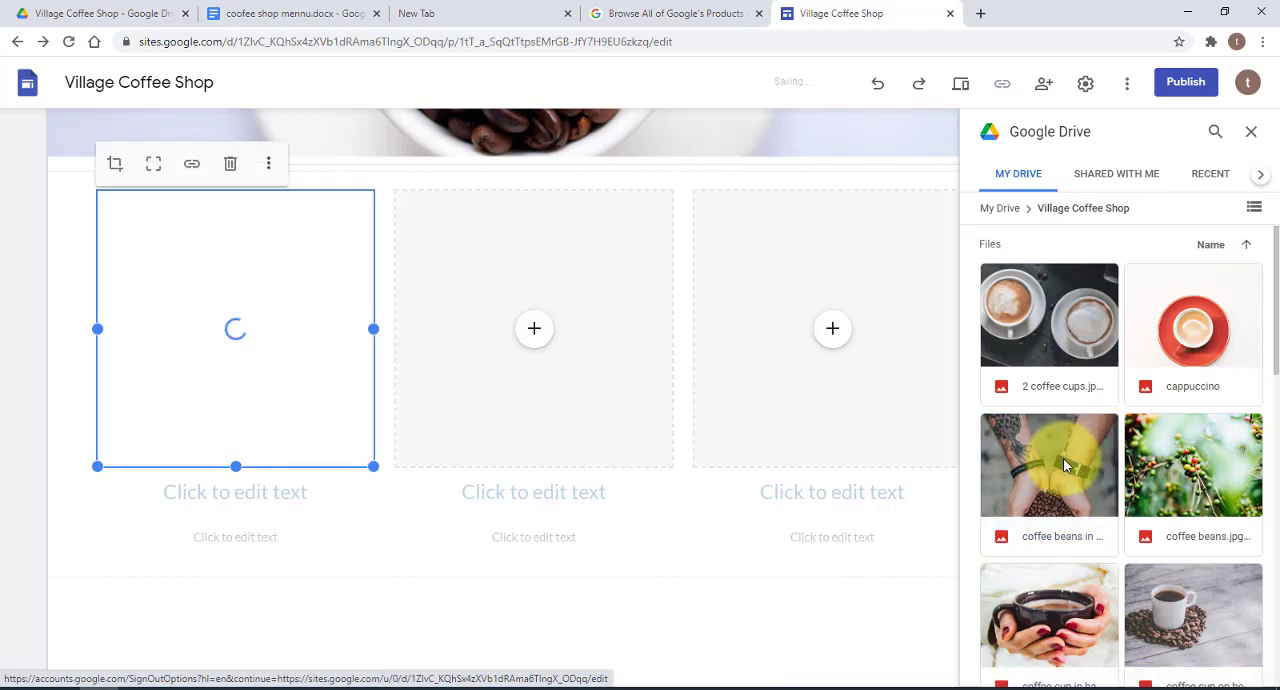
# Fill the second column with the image of hands holding a coffee cup and the third with cappuccino, both from the Village Coffee Shop Drive folder
pyautogui.click(537, 332)
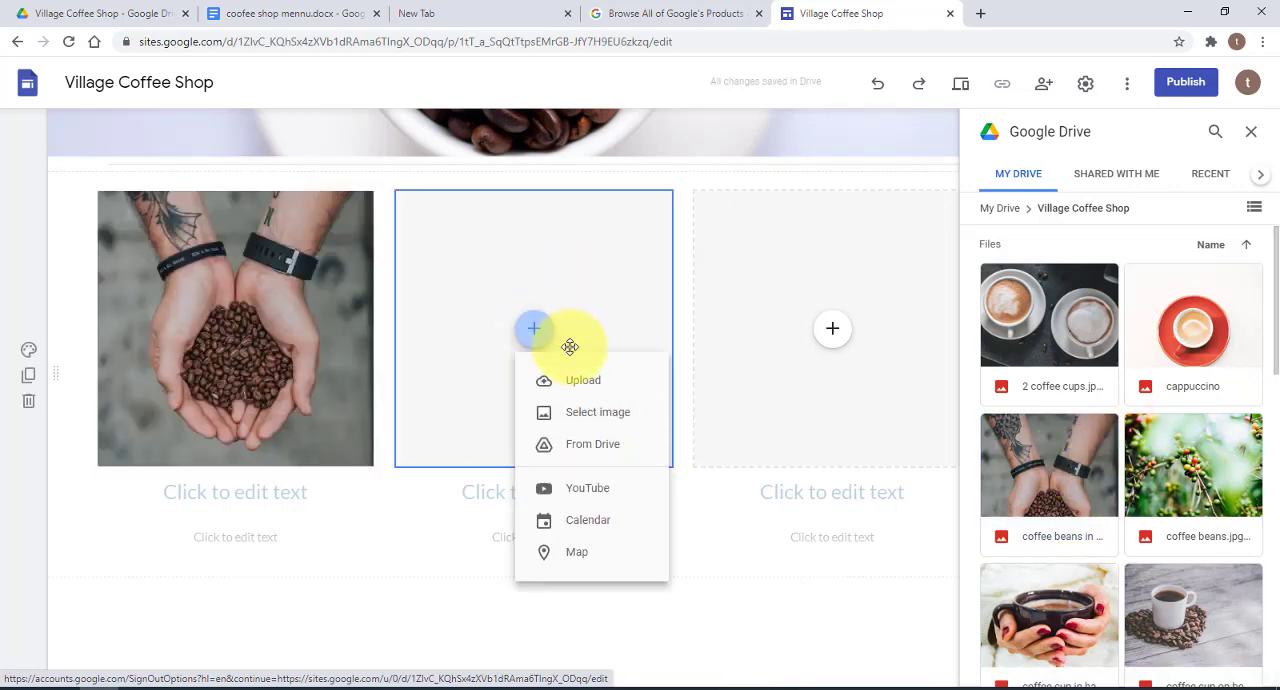
pyautogui.click(592, 443)
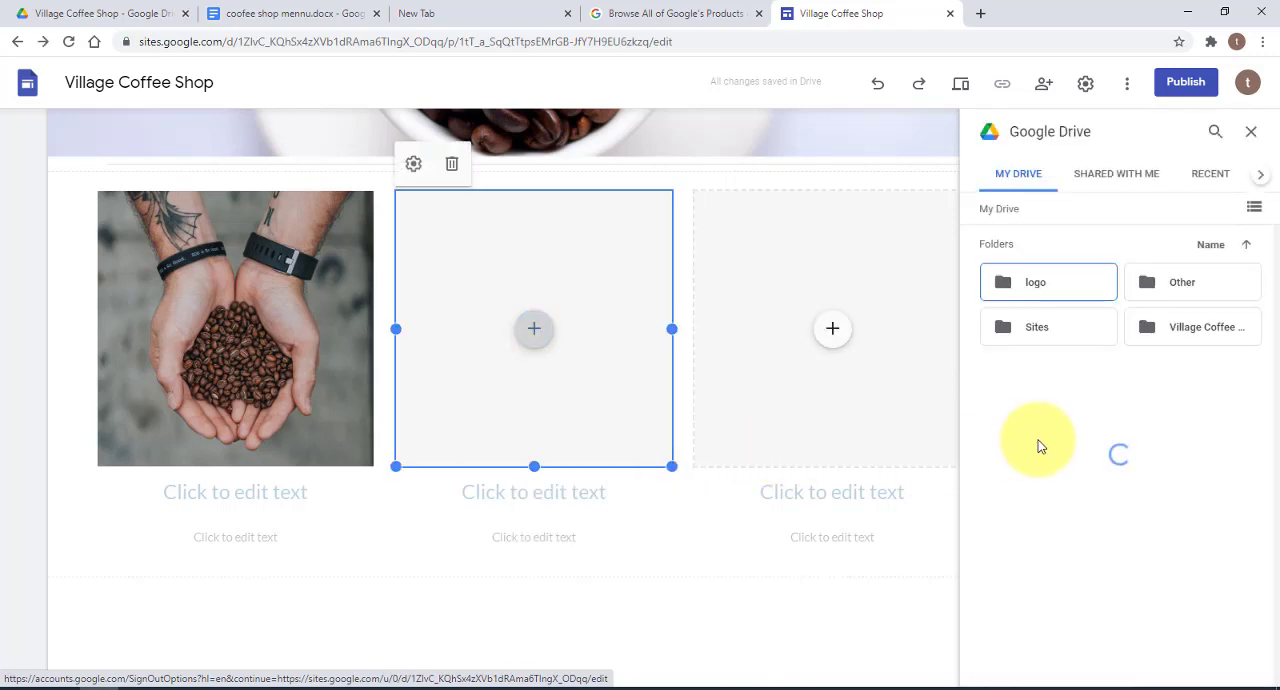
pyautogui.doubleClick(1205, 330)
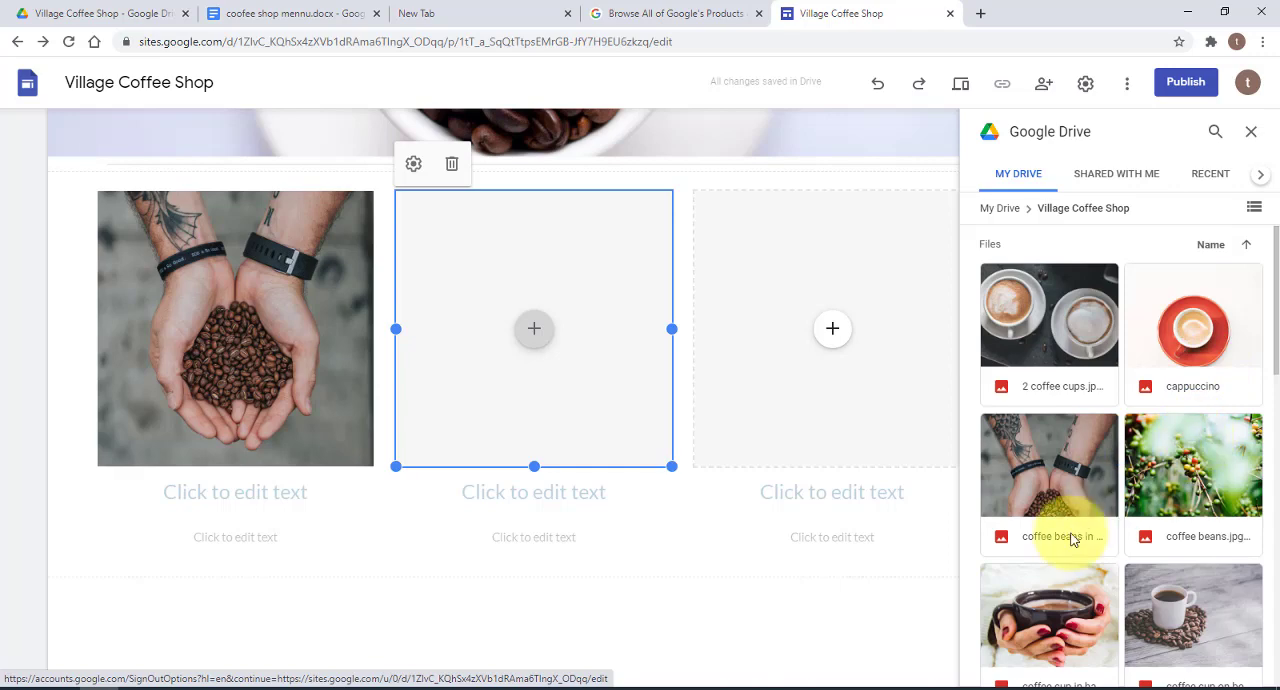
pyautogui.click(1038, 601)
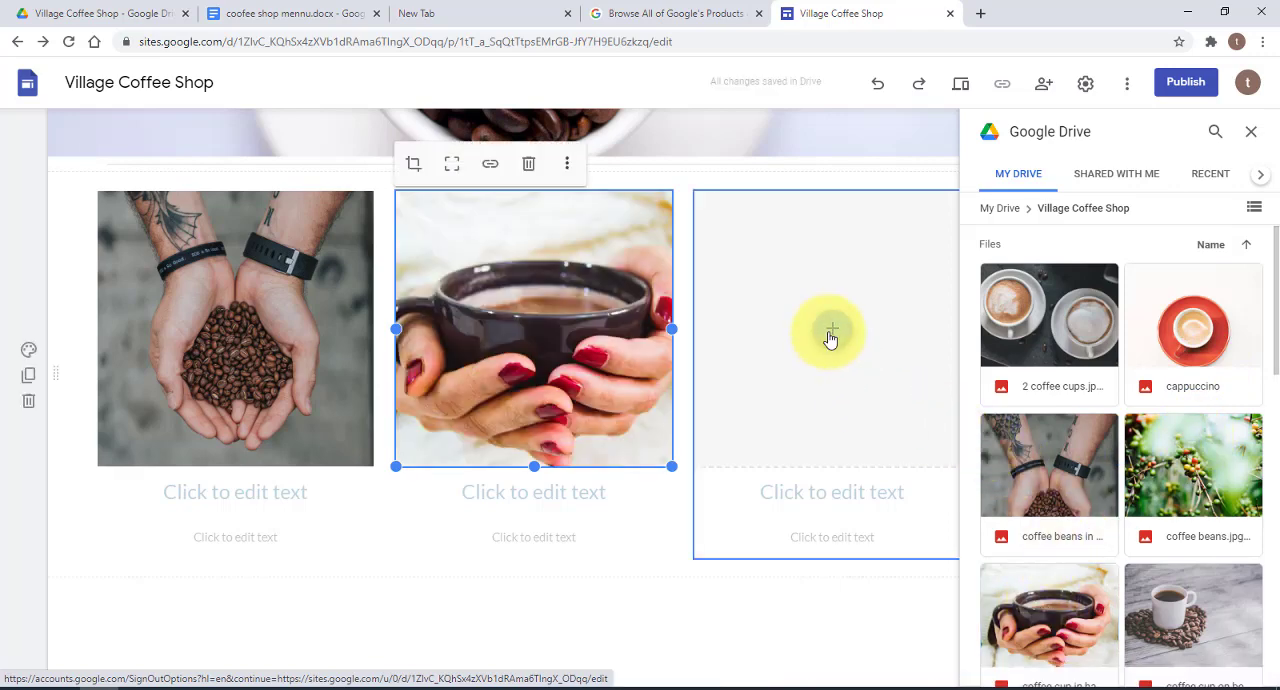
pyautogui.click(832, 332)
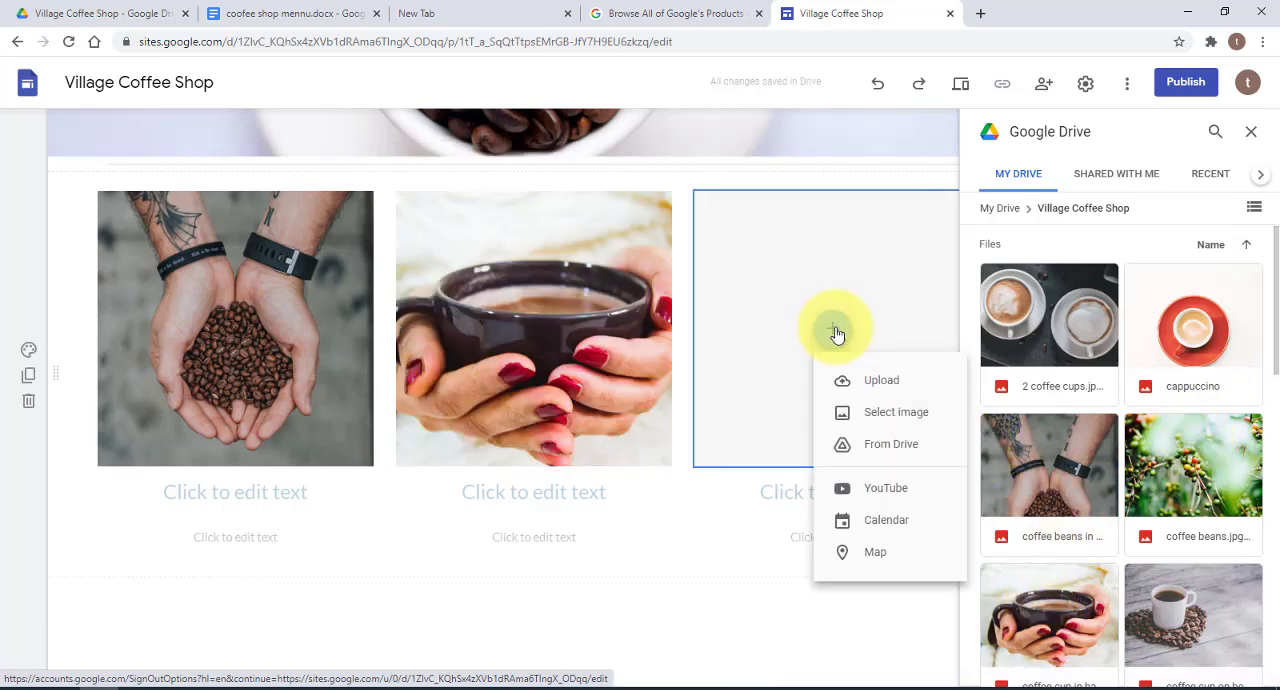
pyautogui.click(888, 448)
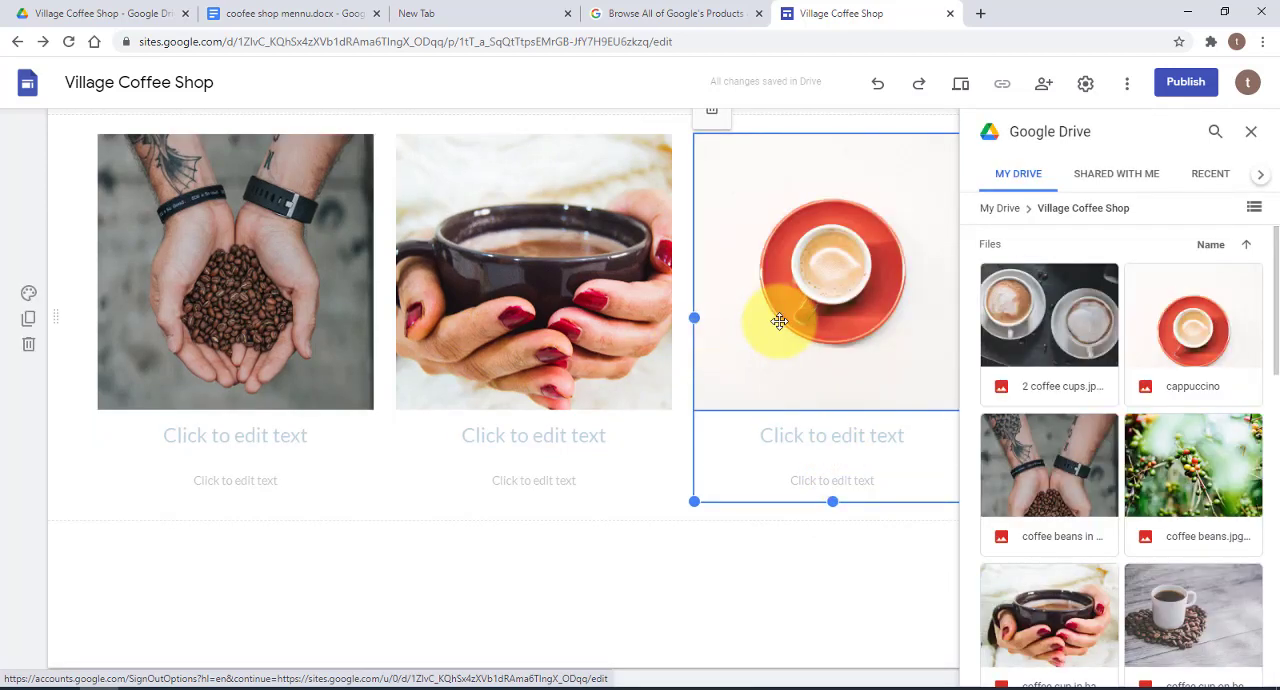
# Enter the headings Coffee Beans, Hot Coffee and Hot Cappuccino under the three images
pyautogui.scroll(1, 552, 421)
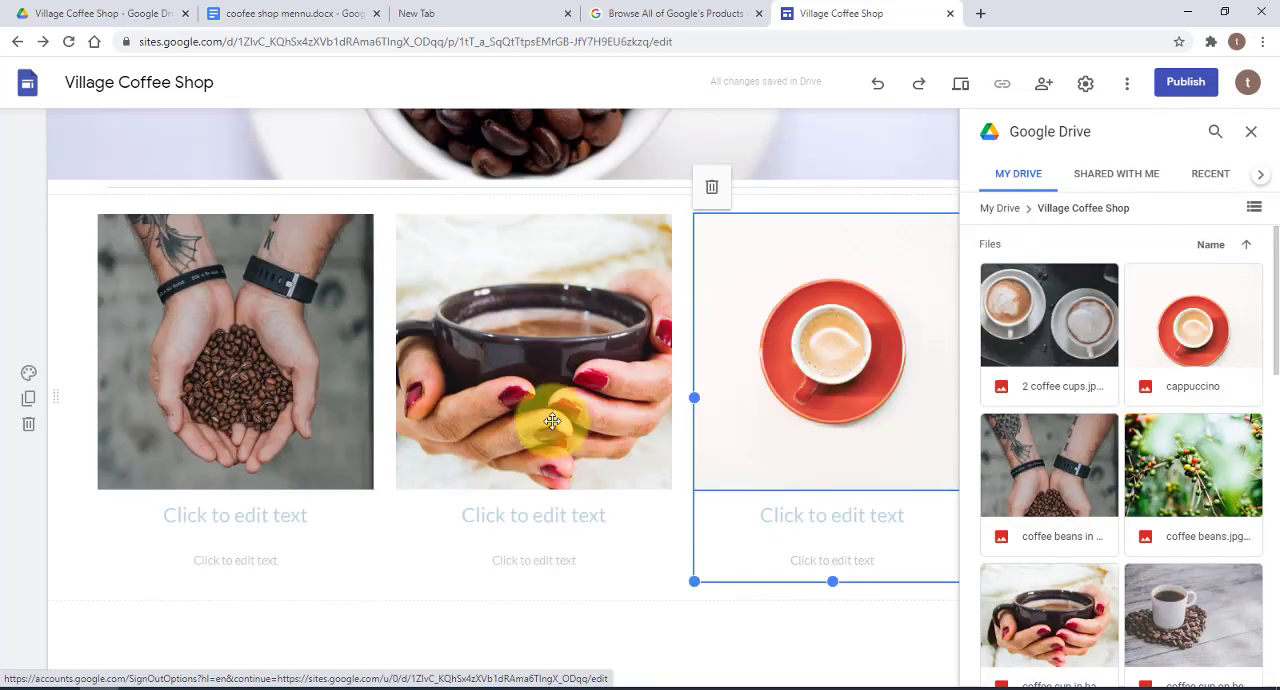
pyautogui.click(261, 516)
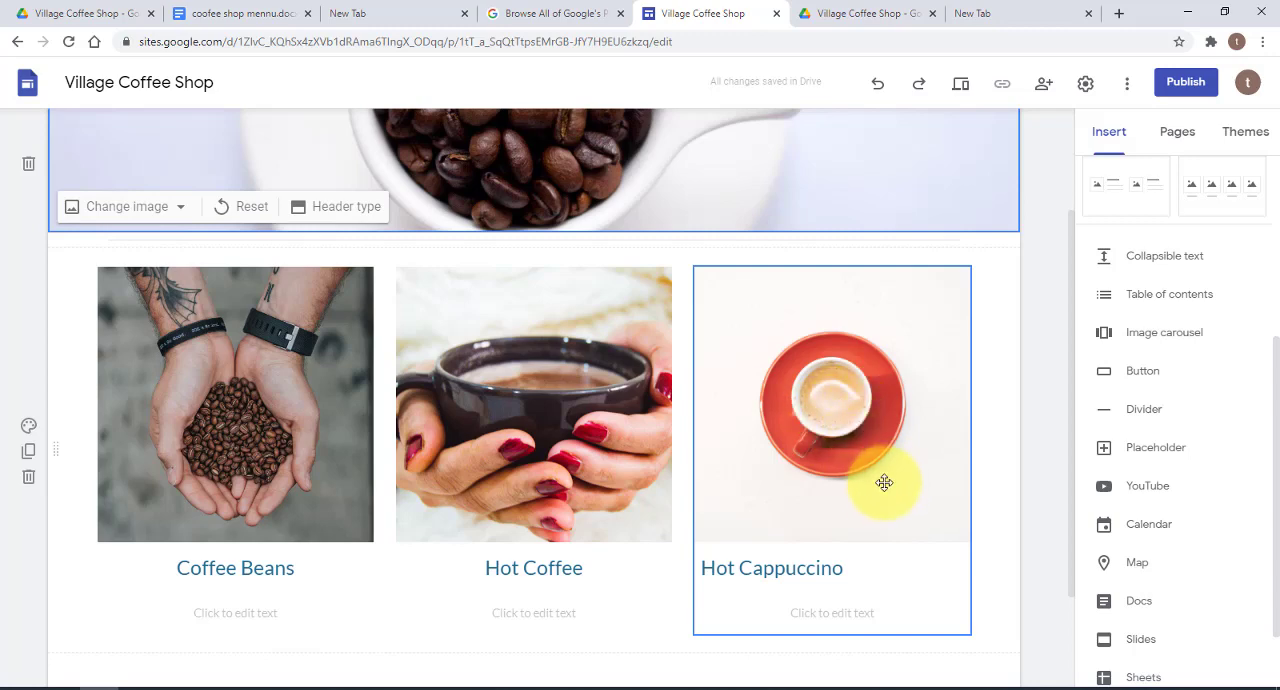
# Delete the Hot Cappuccino column with its image and text from the layout
pyautogui.click(888, 415)
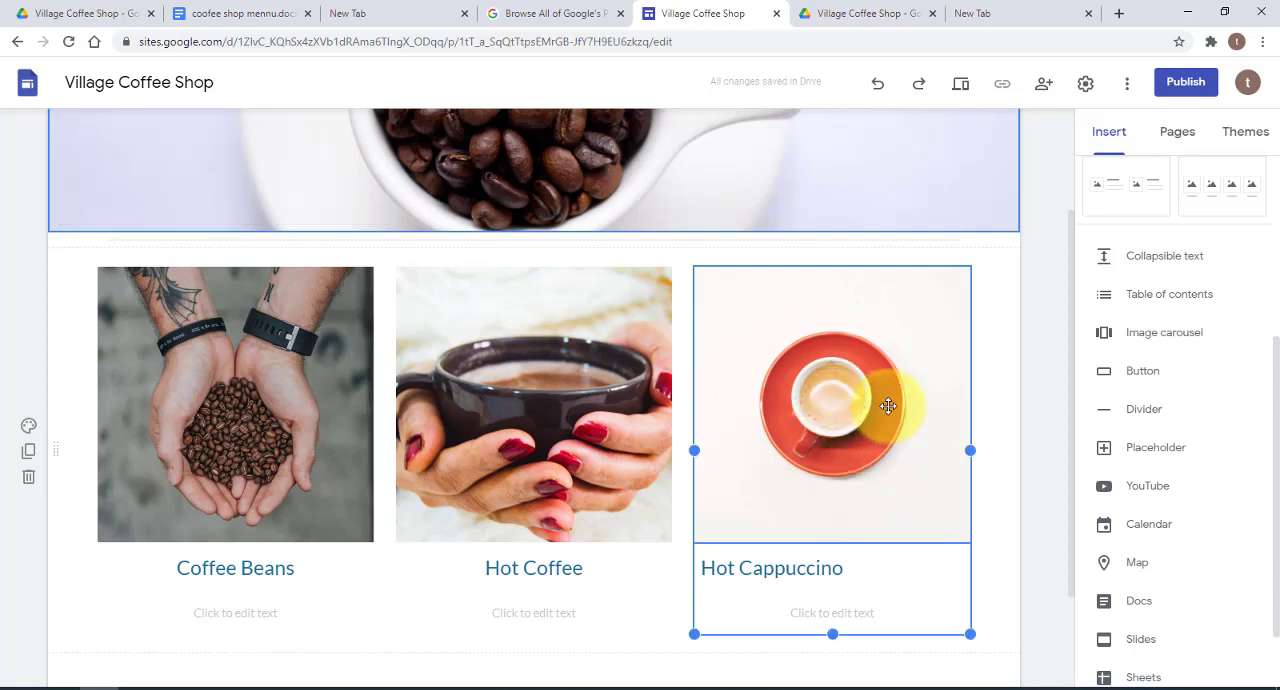
pyautogui.click(712, 237)
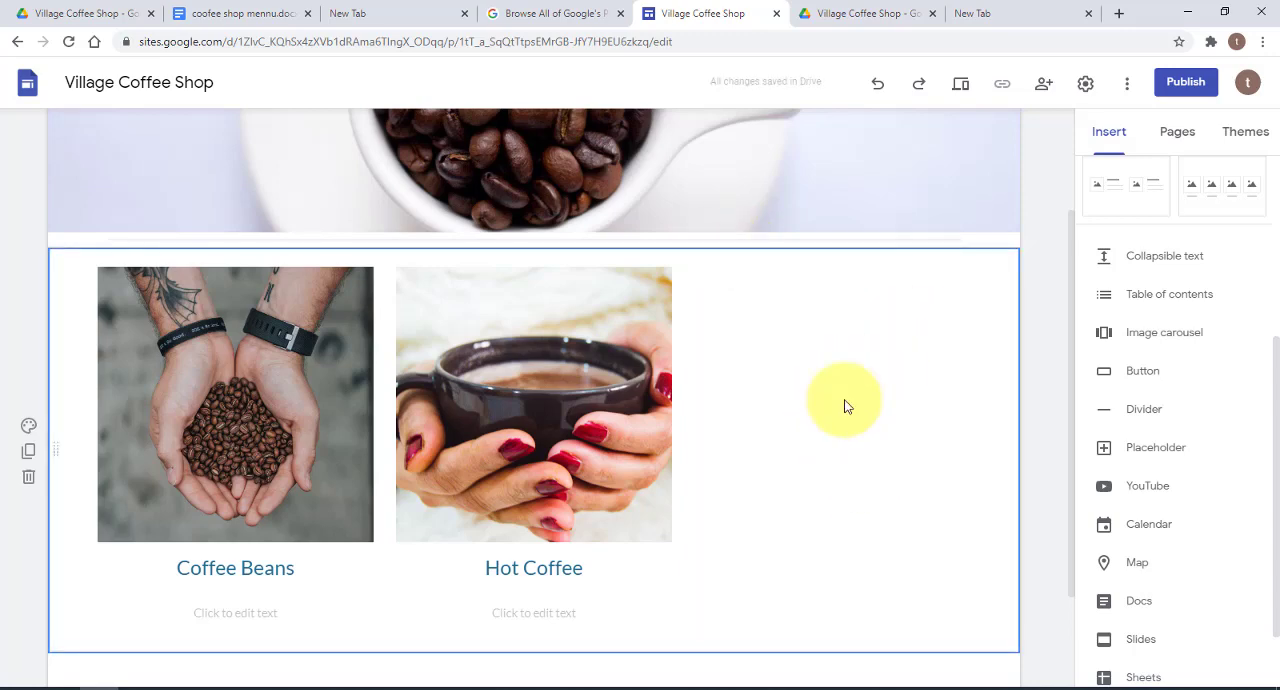
# Insert croissant.jpg from Drive into the empty third column and crop its height to match the neighbouring images
pyautogui.moveTo(840, 400)
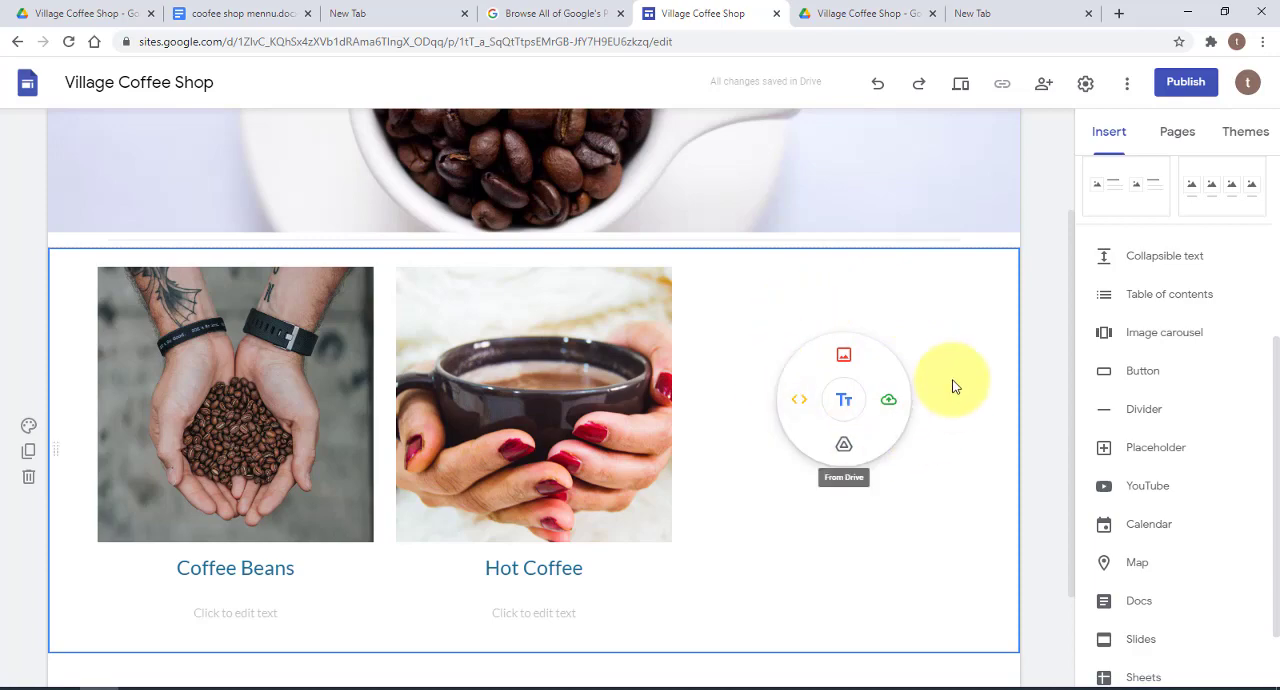
pyautogui.click(845, 360)
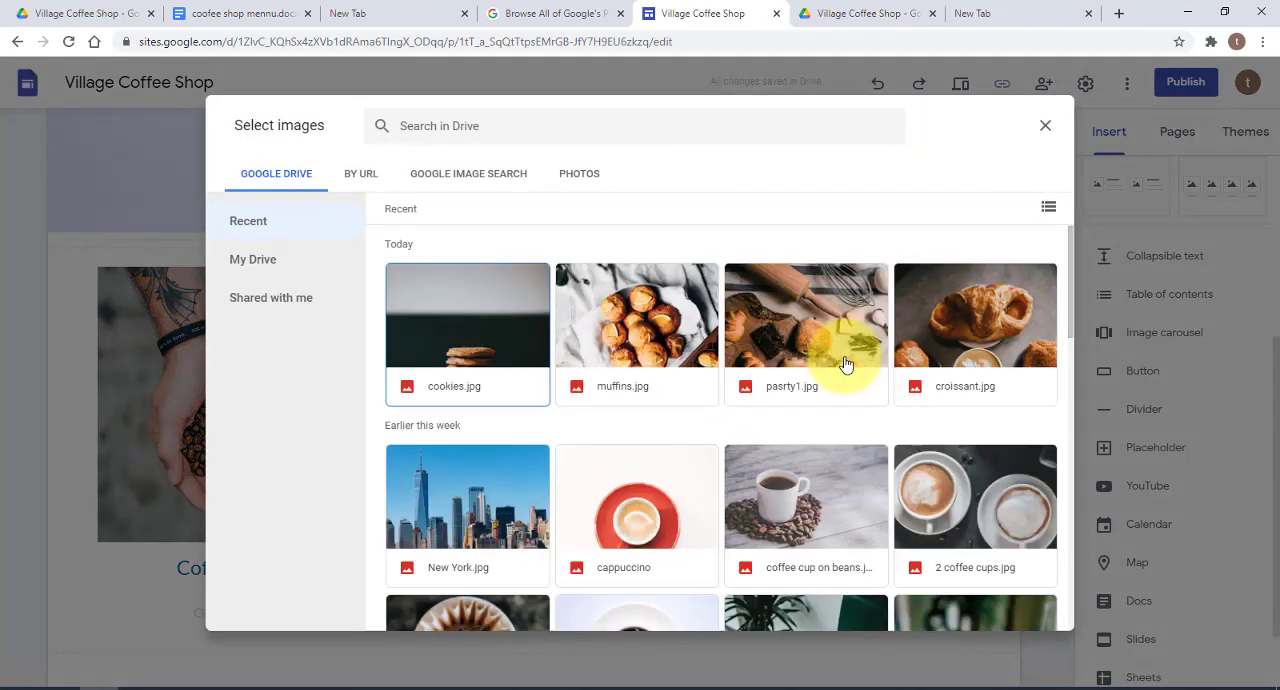
pyautogui.doubleClick(991, 316)
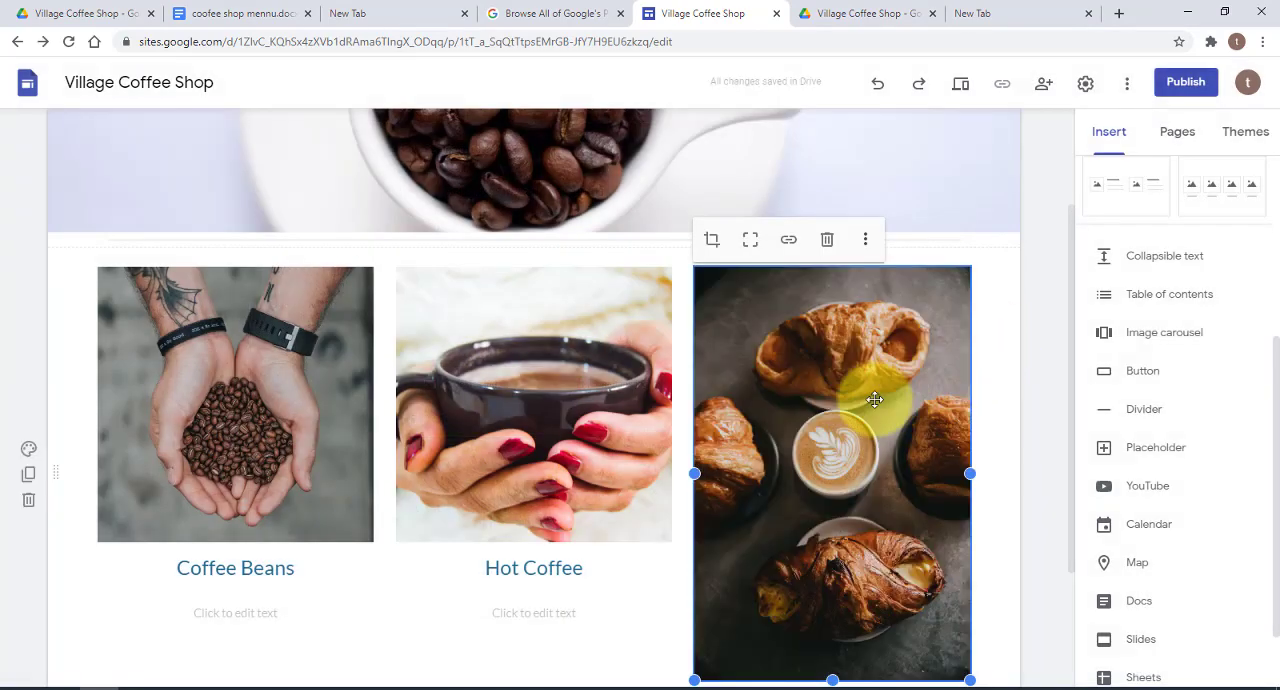
pyautogui.scroll(-1, 977, 490)
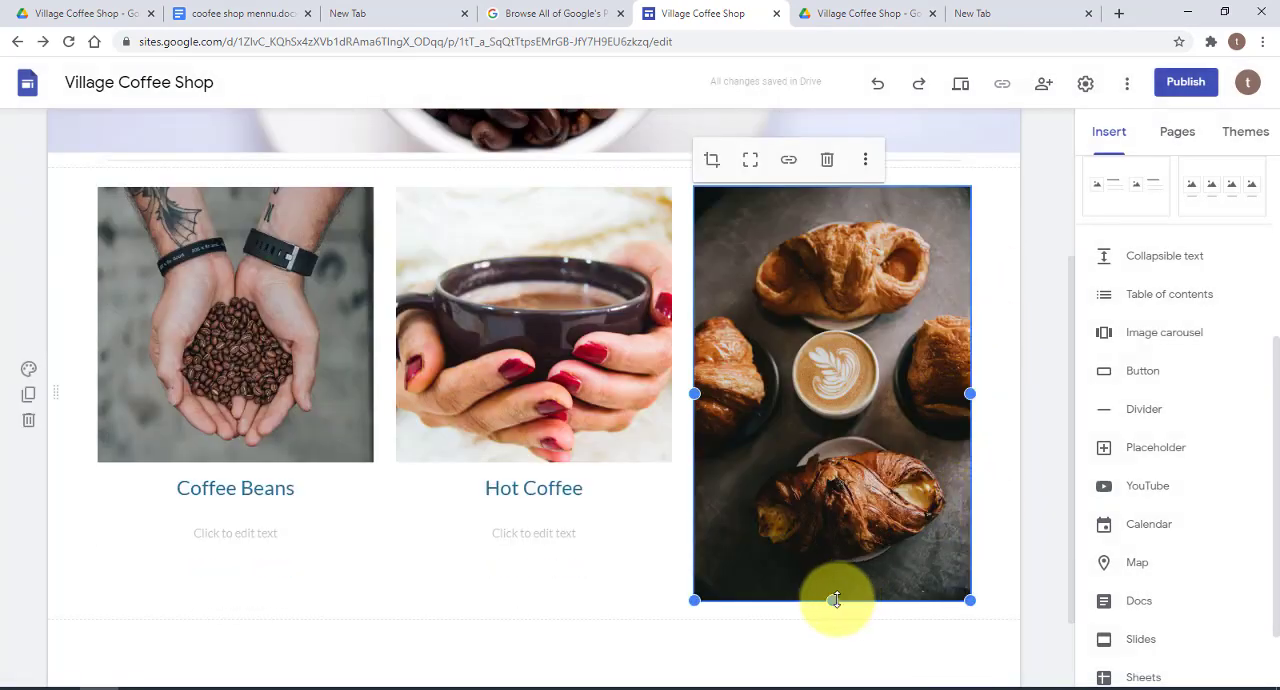
pyautogui.moveTo(835, 599); pyautogui.dragTo(848, 472)
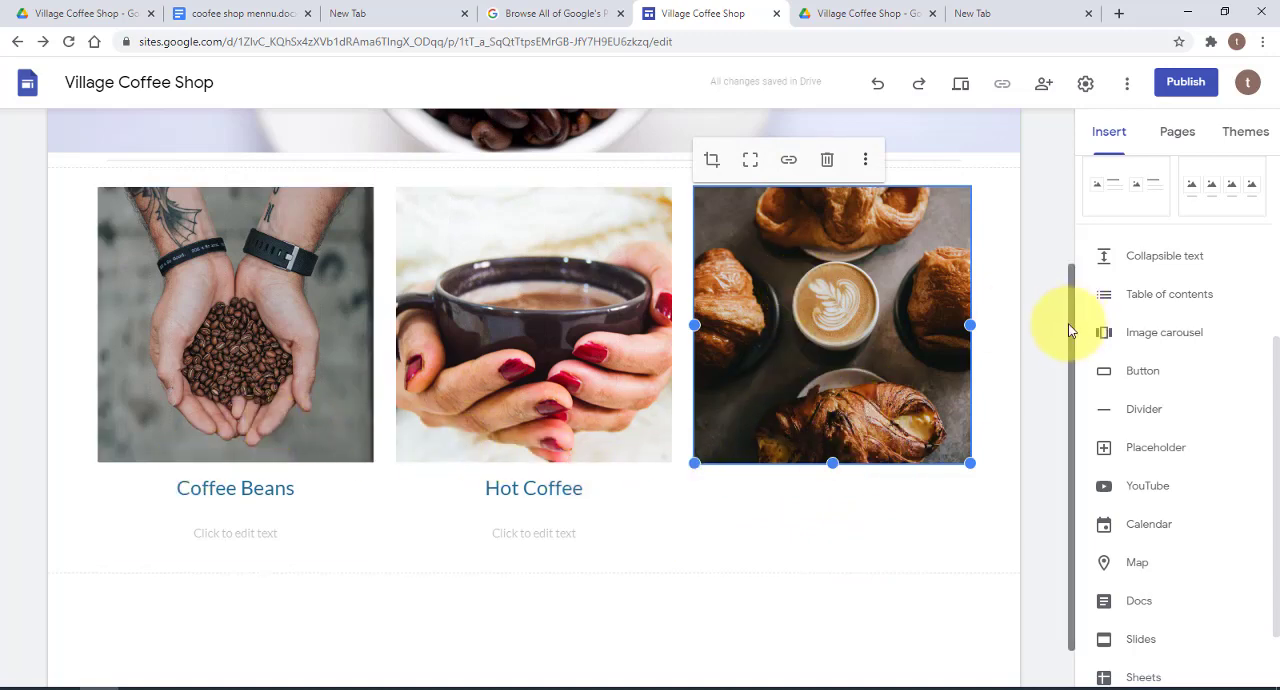
pyautogui.scroll(1, 1072, 329)
pyautogui.click(865, 510)
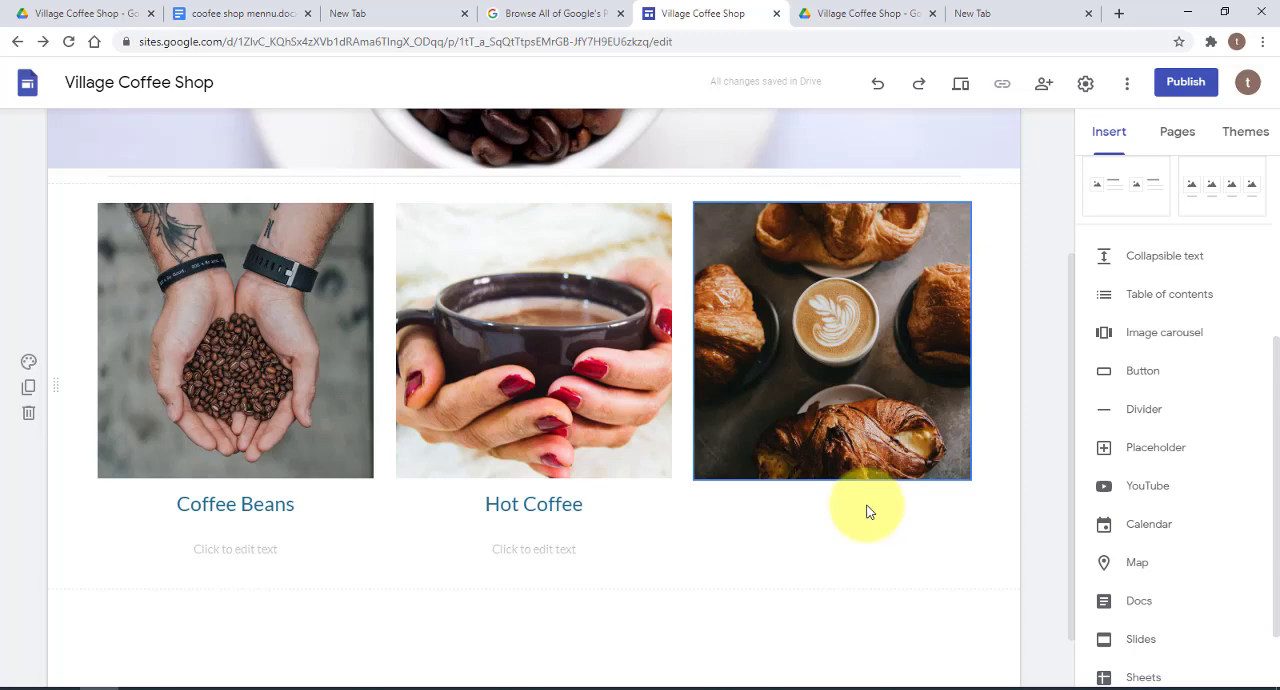
# Add a text box under the croissant image with the caption Pastries
pyautogui.doubleClick(817, 534)
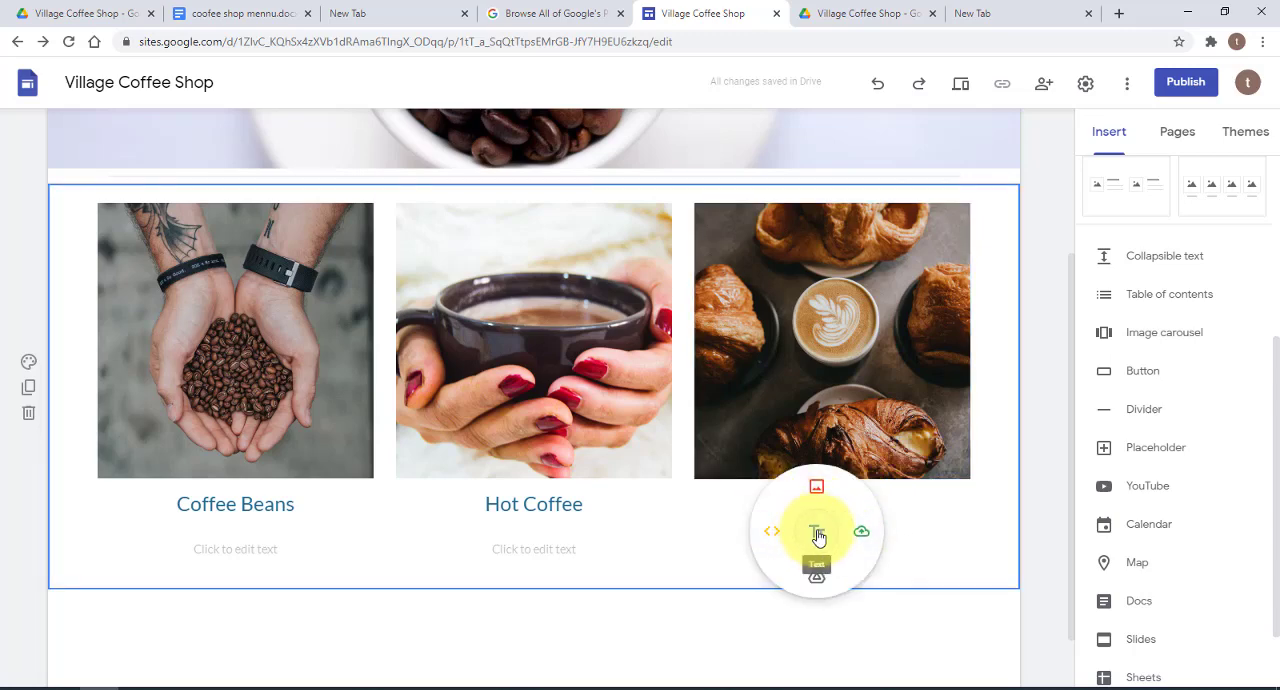
pyautogui.click(818, 535)
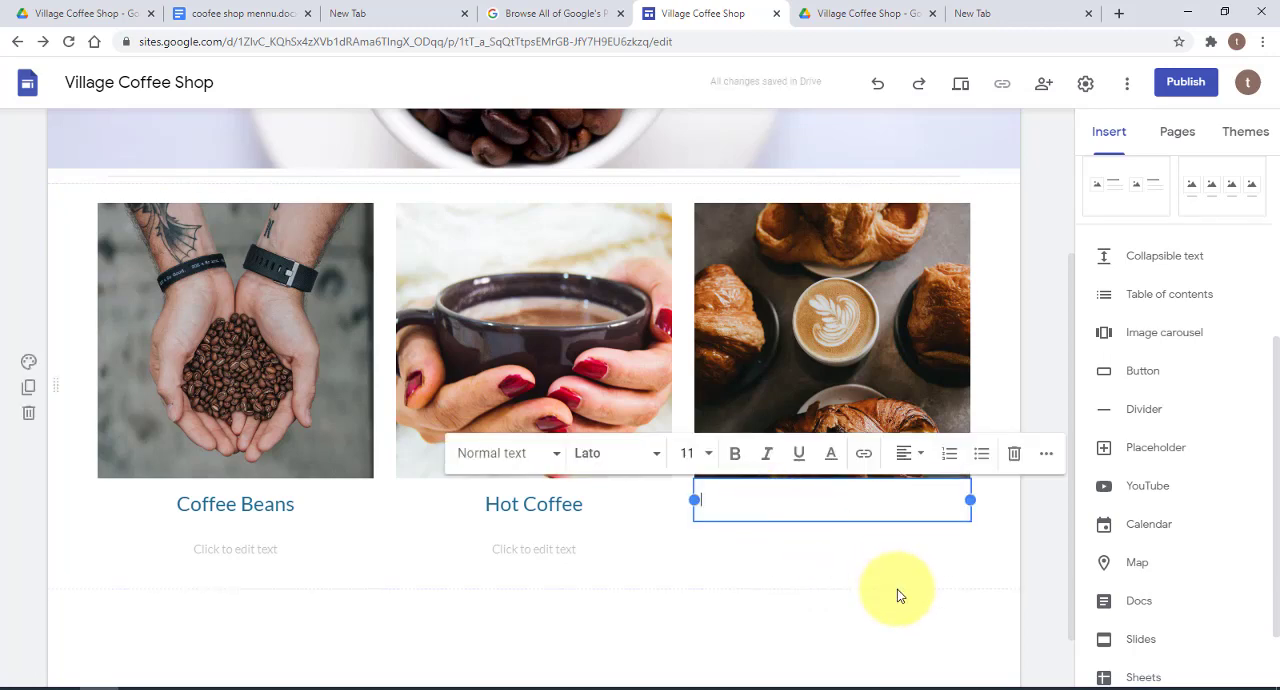
pyautogui.write('Pastrie')
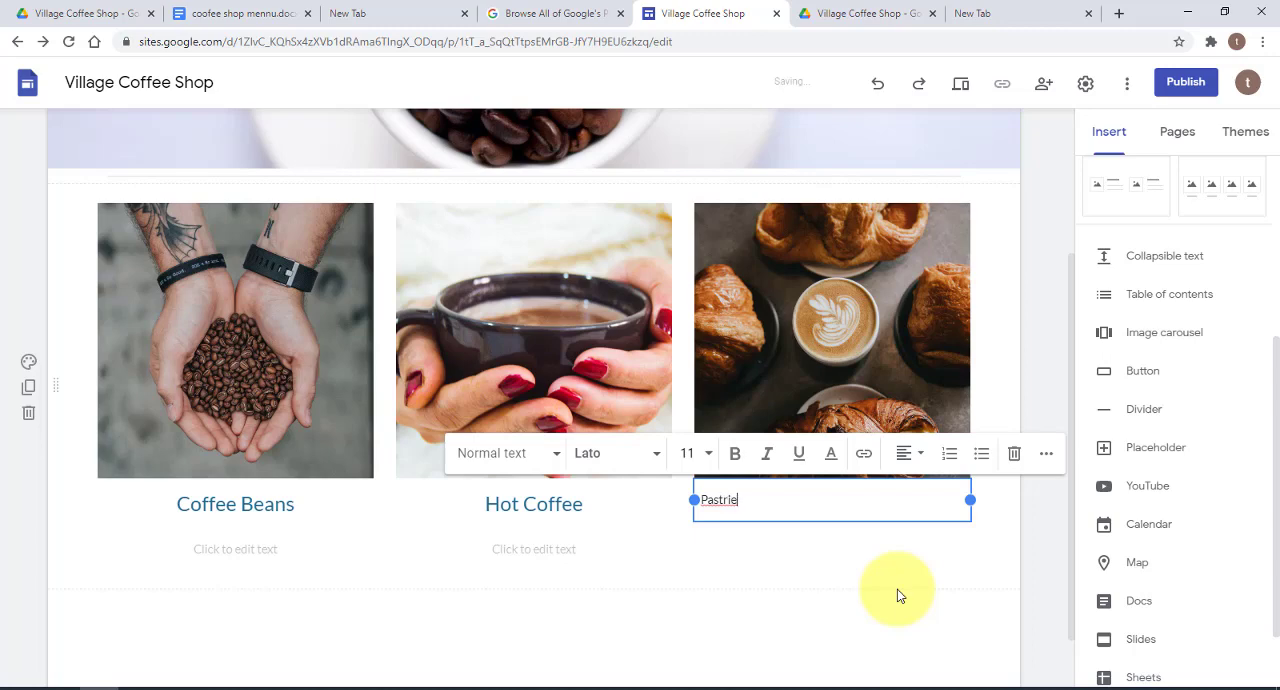
pyautogui.write('s')
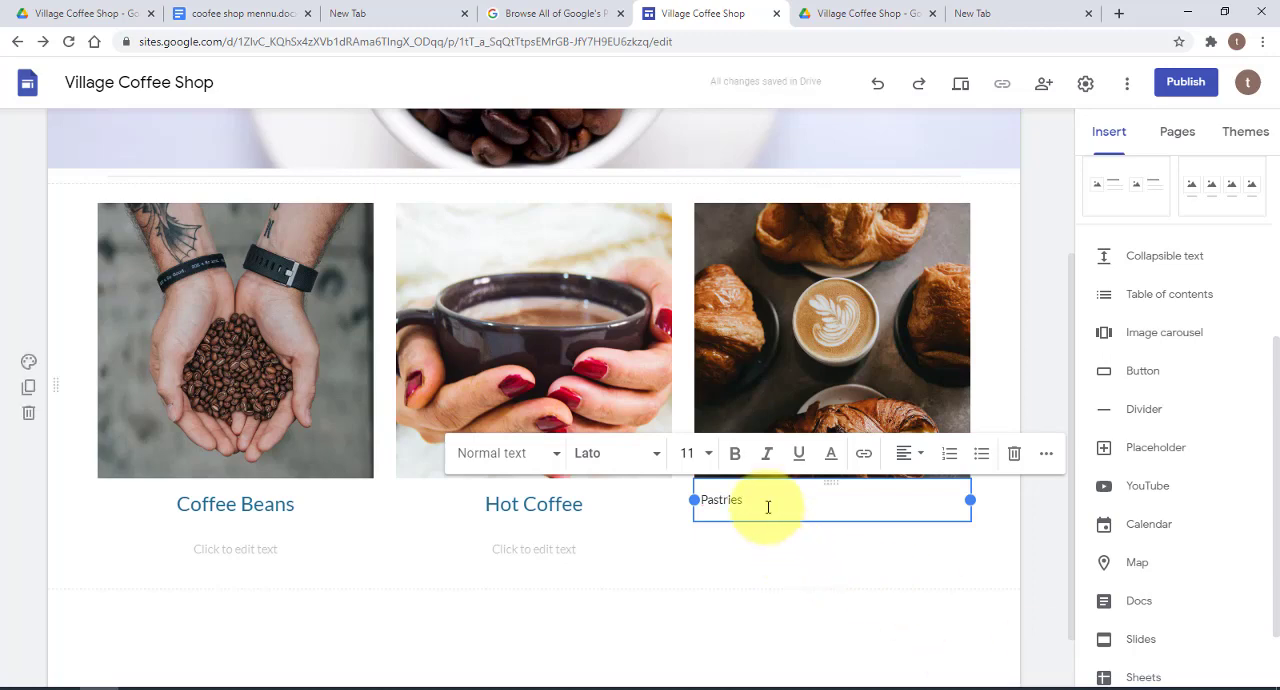
# Make the Pastries caption bold and colour it bright blue
pyautogui.moveTo(768, 507); pyautogui.dragTo(706, 503)
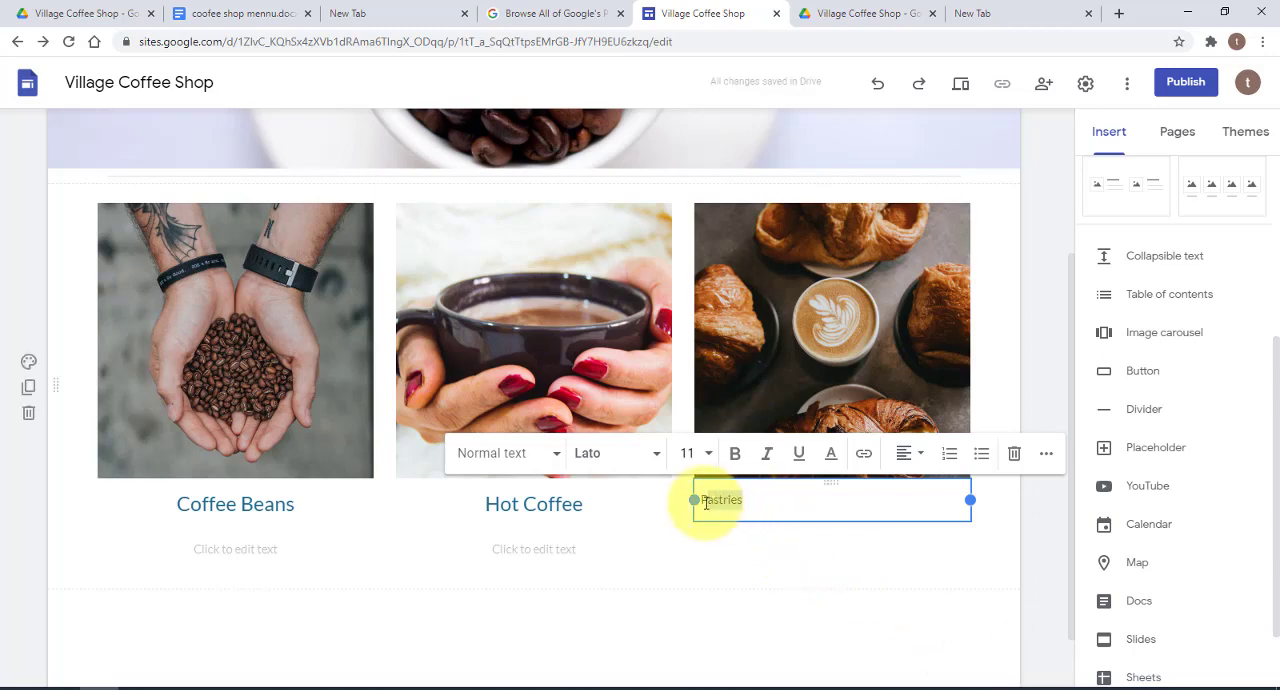
pyautogui.click(735, 453)
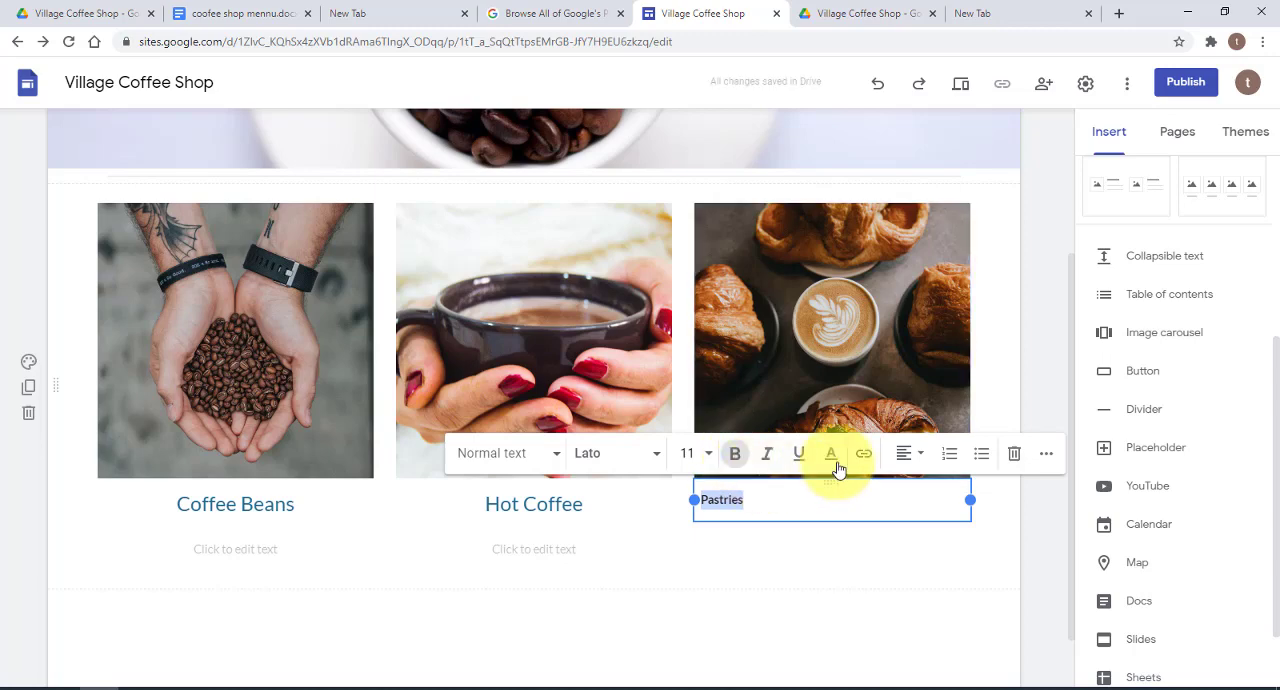
pyautogui.click(836, 459)
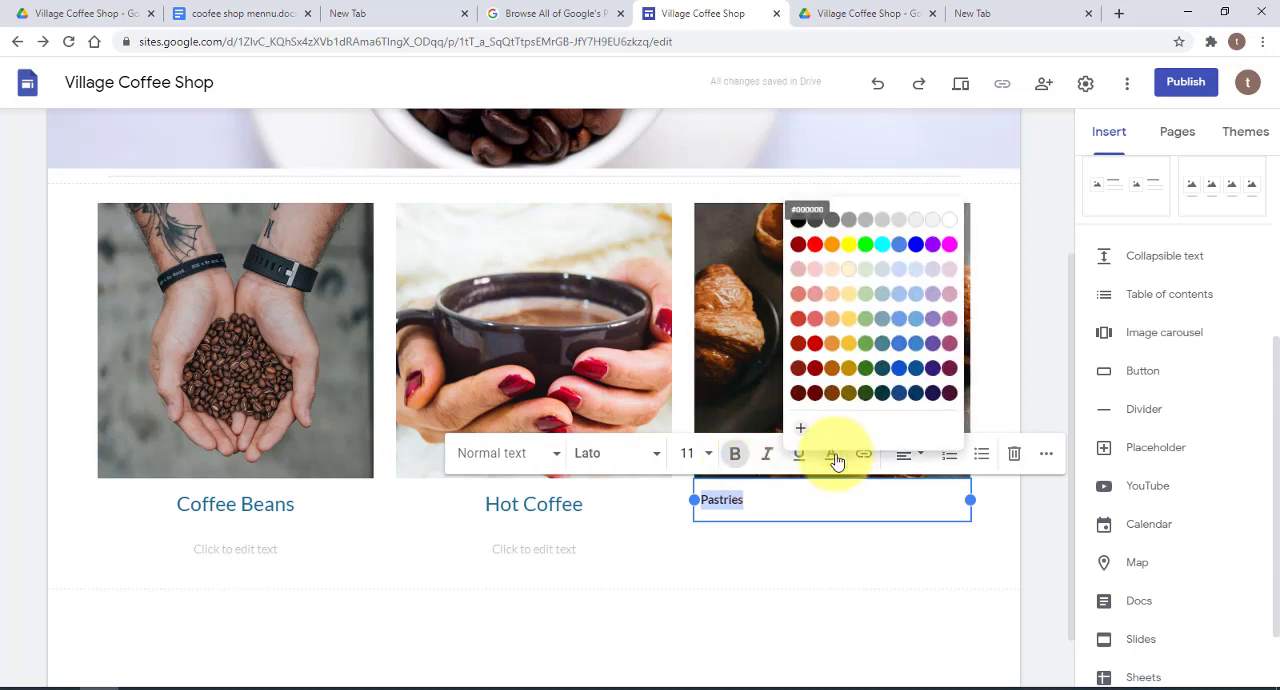
pyautogui.click(922, 248)
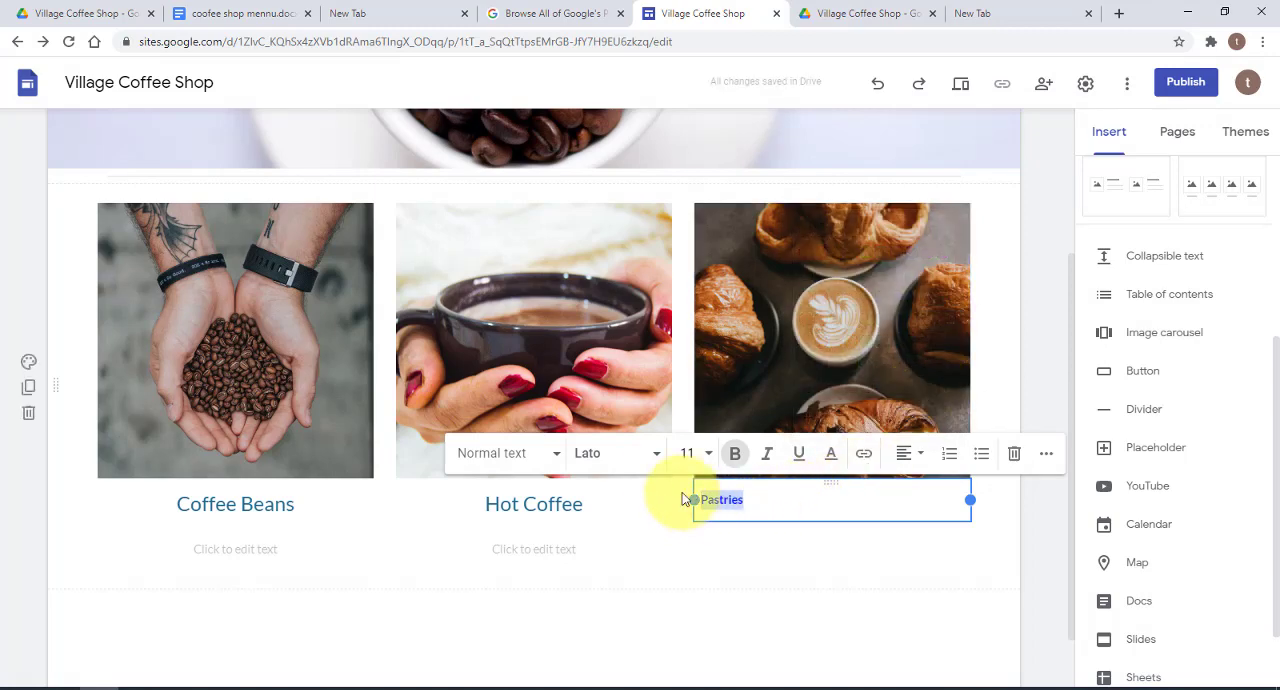
# Set the Pastries caption to font size 18 and centre it under the image
pyautogui.click(709, 457)
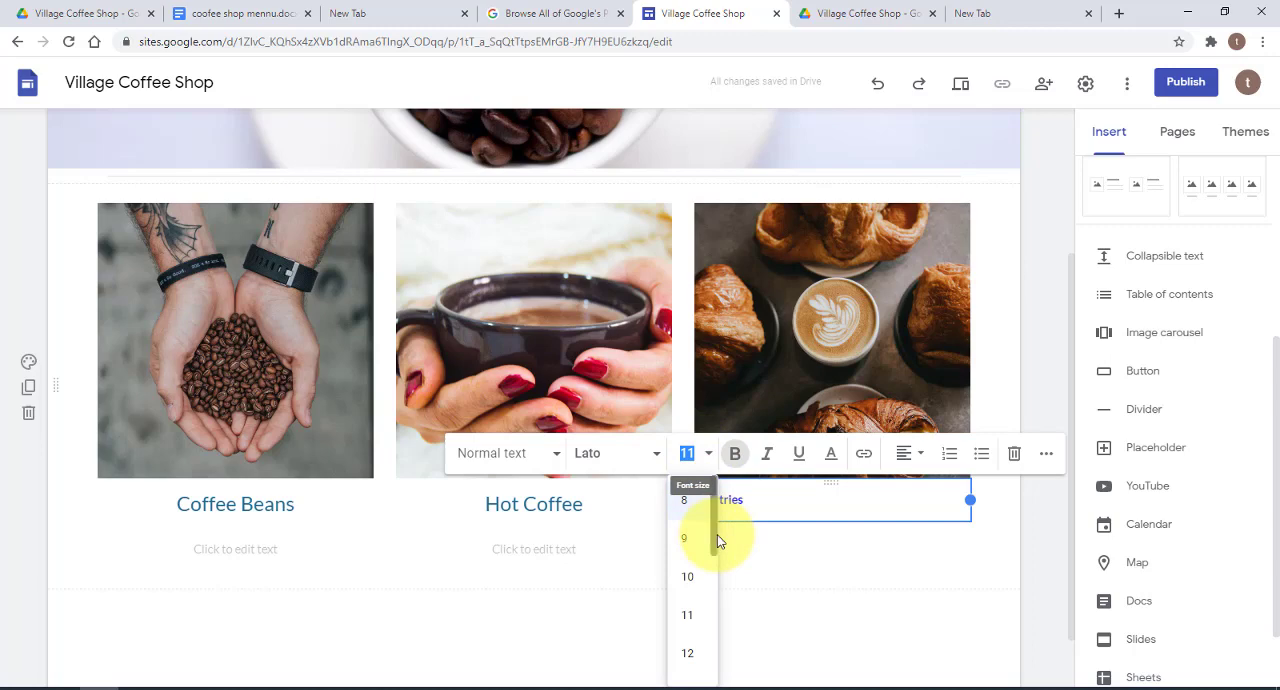
pyautogui.moveTo(713, 550); pyautogui.dragTo(711, 560)
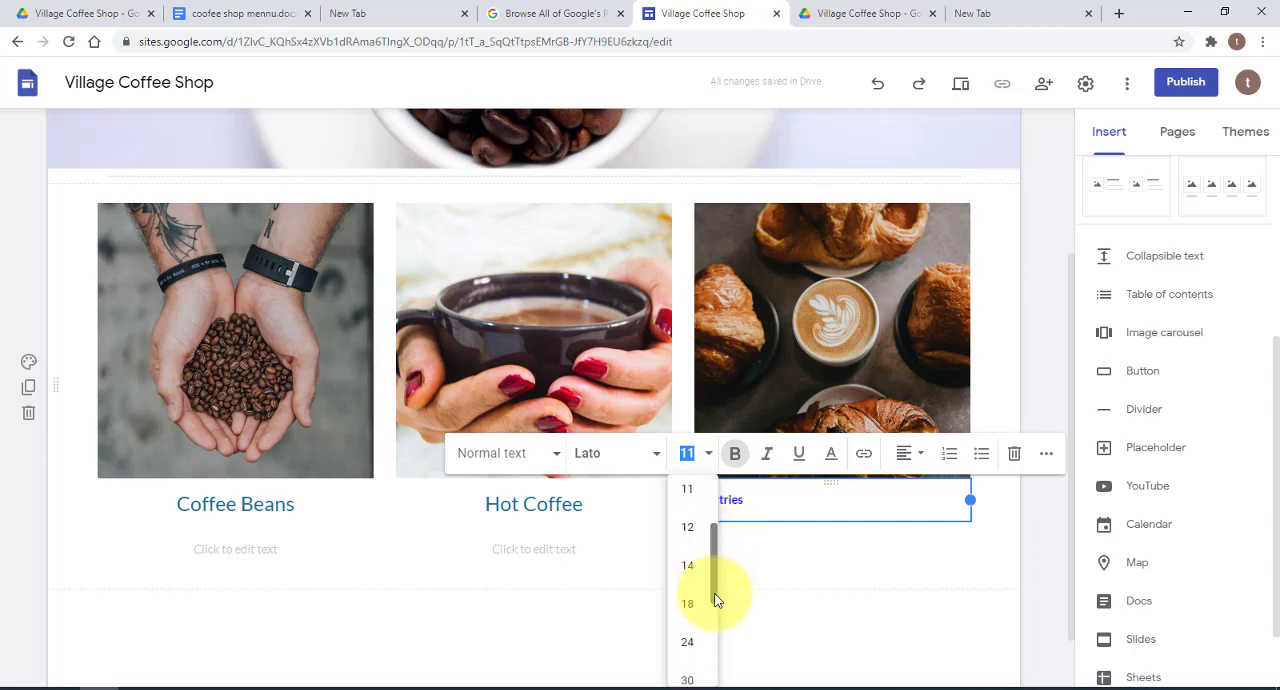
pyautogui.click(692, 643)
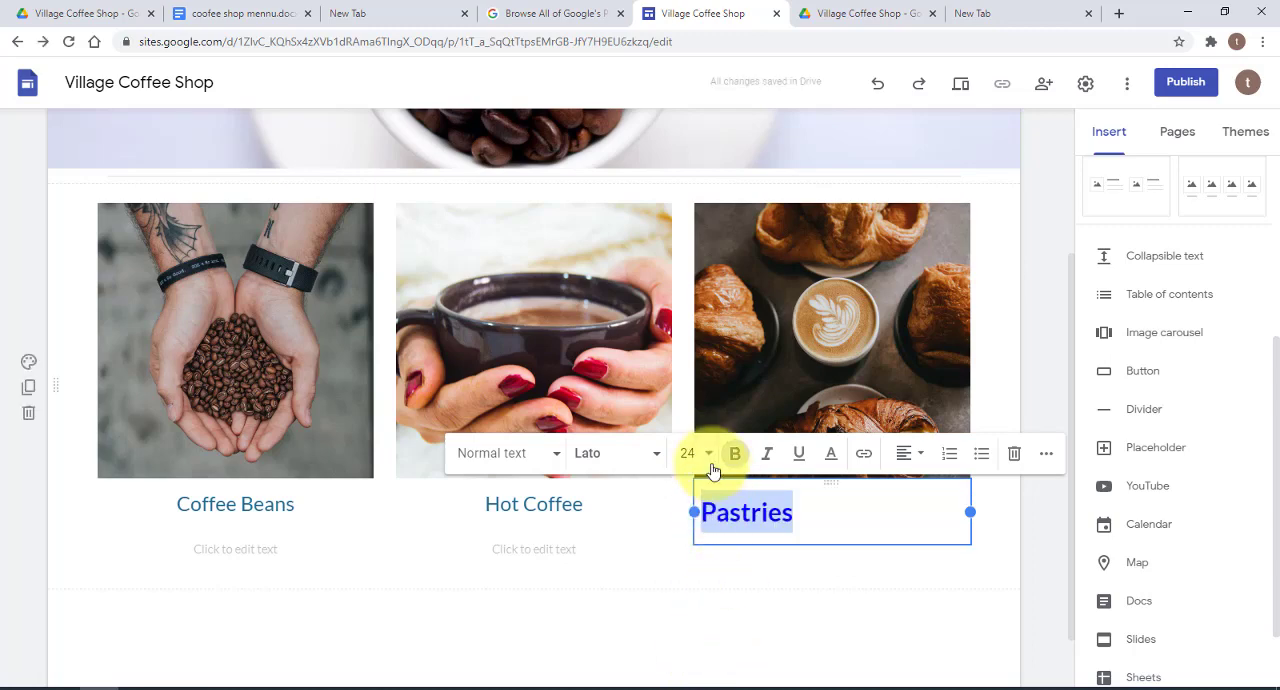
pyautogui.click(713, 470)
pyautogui.click(700, 602)
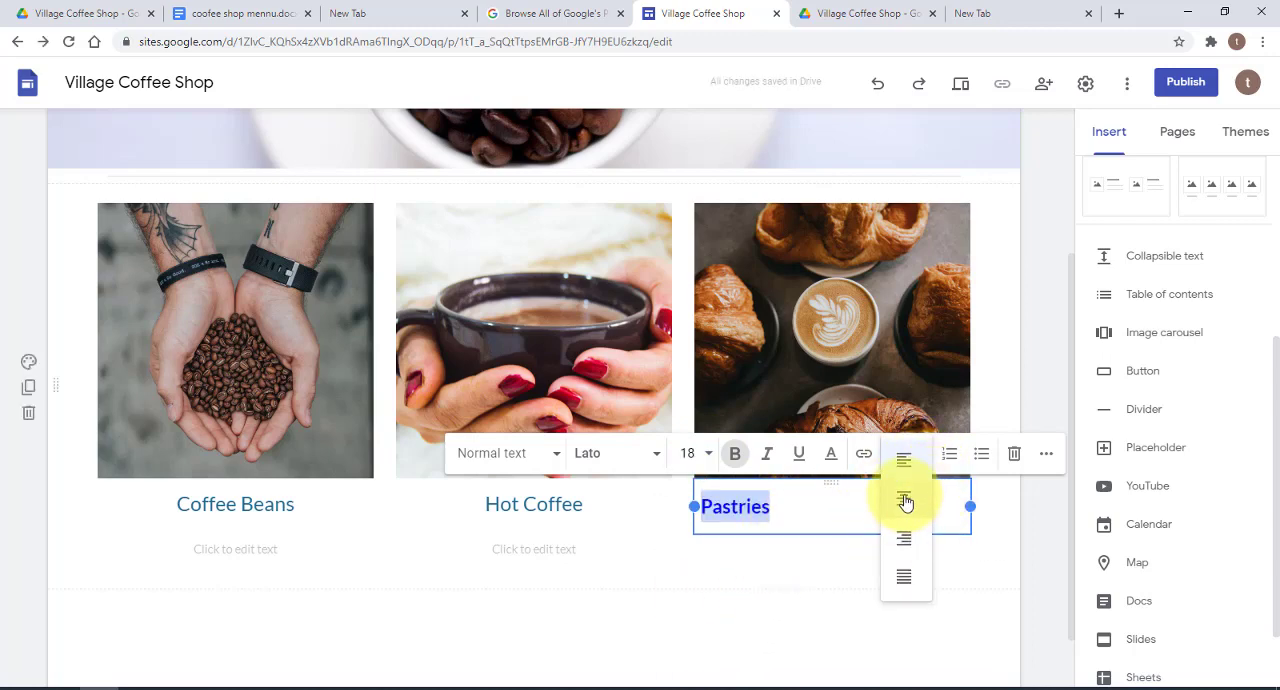
pyautogui.click(904, 501)
pyautogui.click(889, 509)
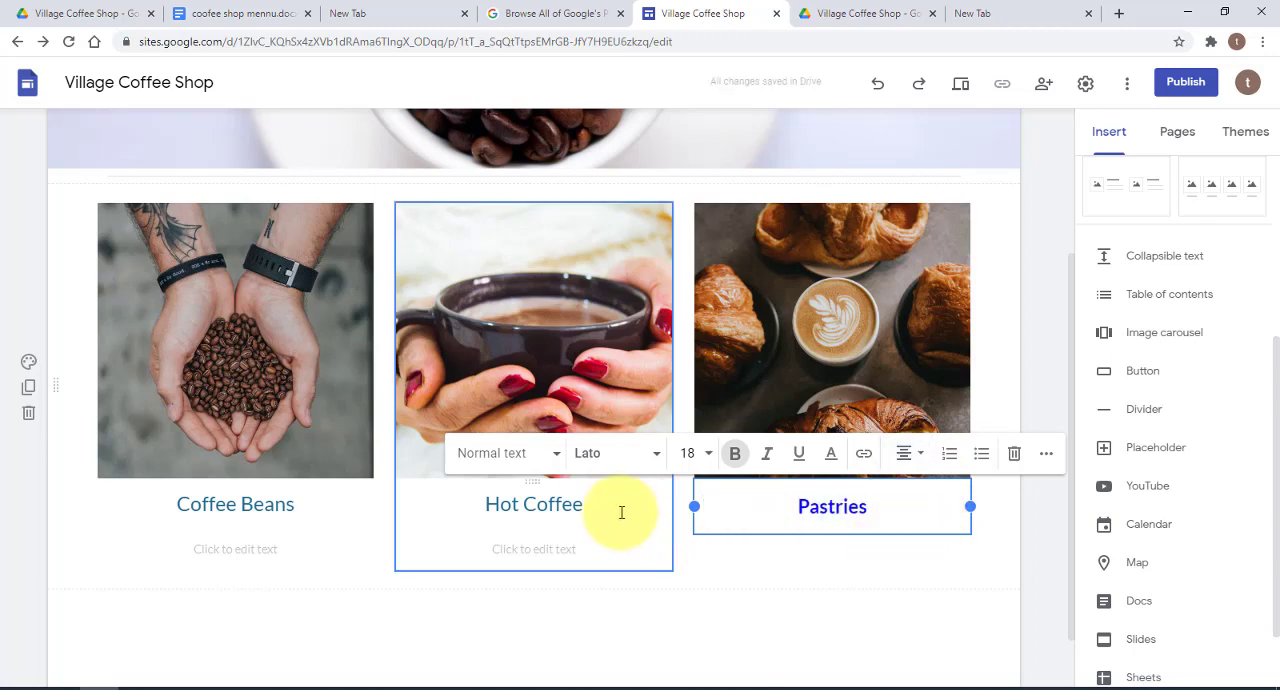
# Make the Hot Coffee heading bold and bright blue to match the Pastries caption
pyautogui.click(586, 504)
pyautogui.tripleClick(575, 504)
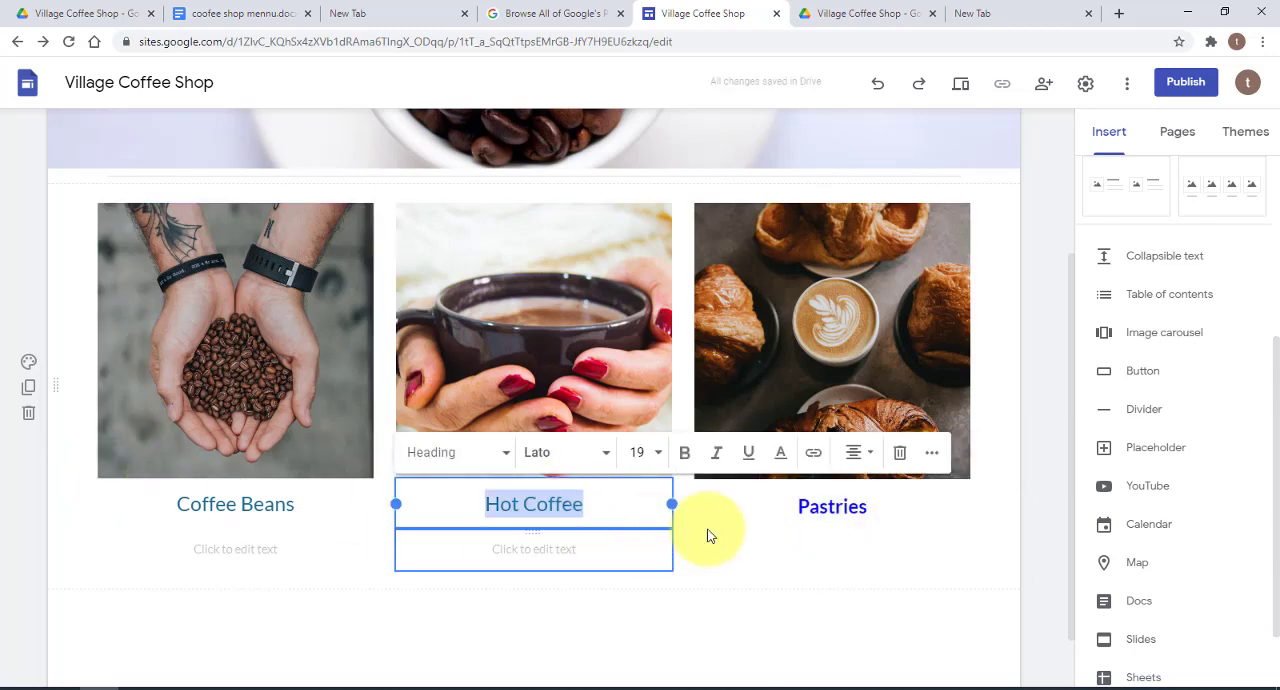
pyautogui.click(685, 458)
pyautogui.click(659, 455)
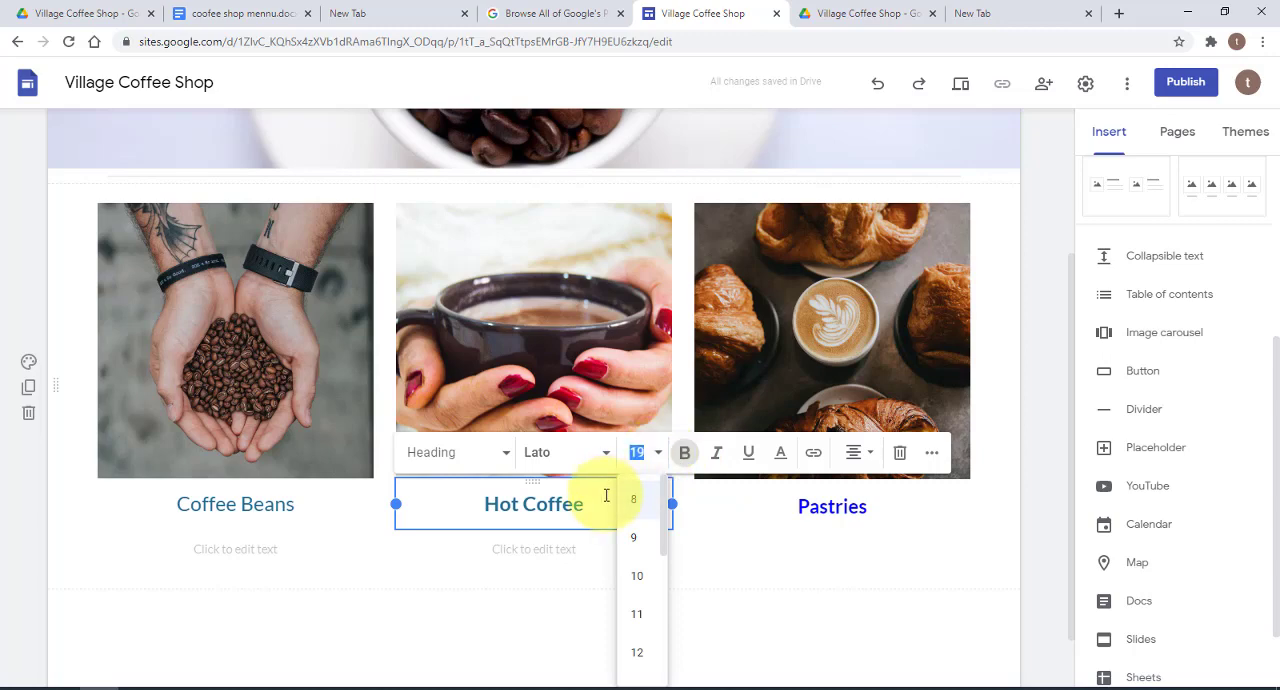
pyautogui.click(649, 505)
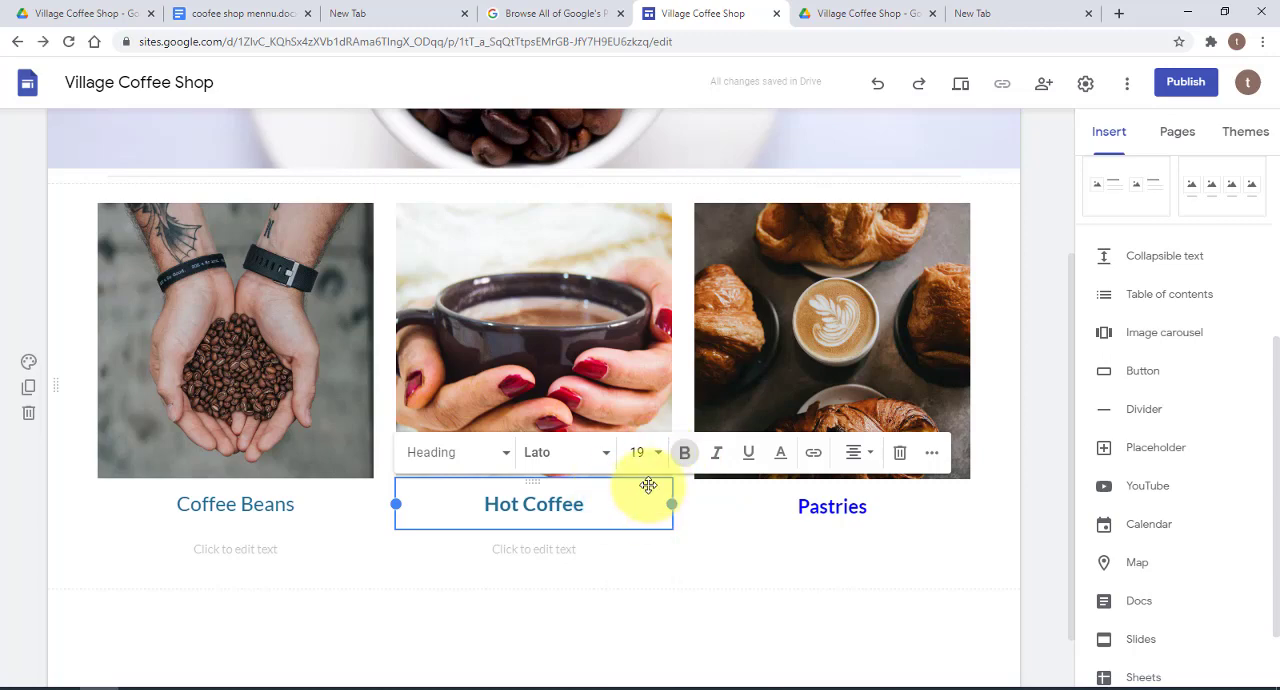
pyautogui.moveTo(580, 503); pyautogui.dragTo(491, 506)
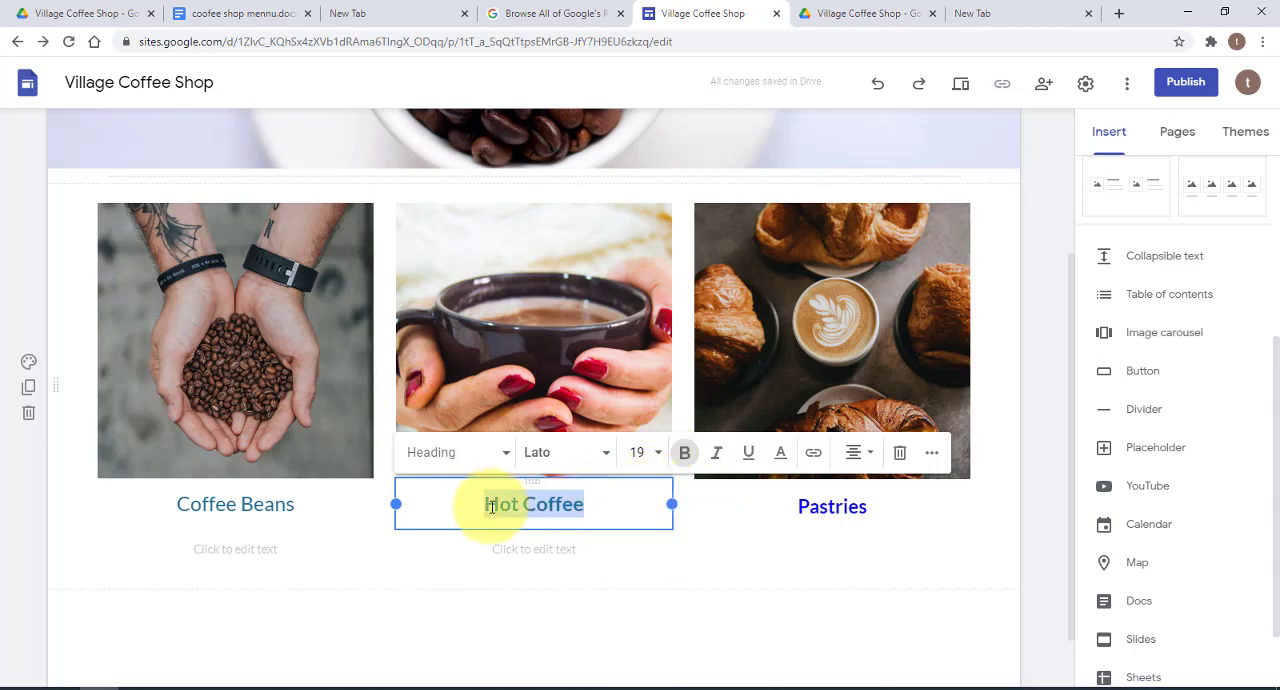
pyautogui.click(780, 453)
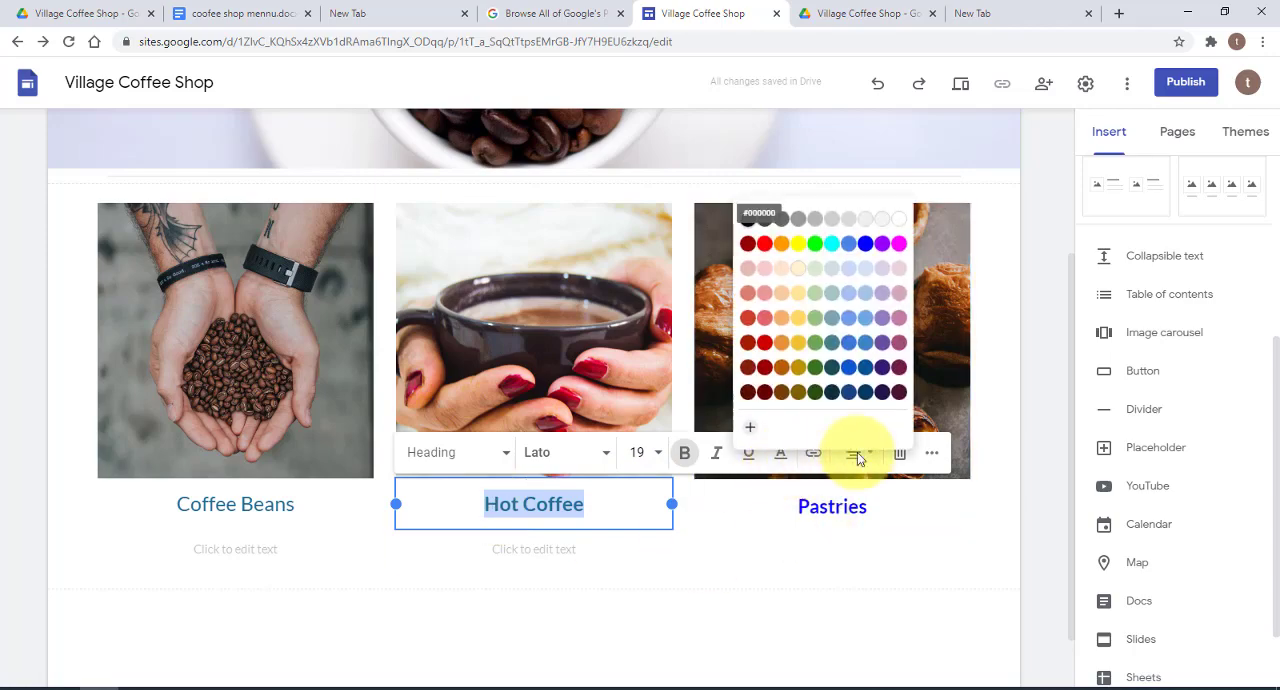
pyautogui.click(866, 250)
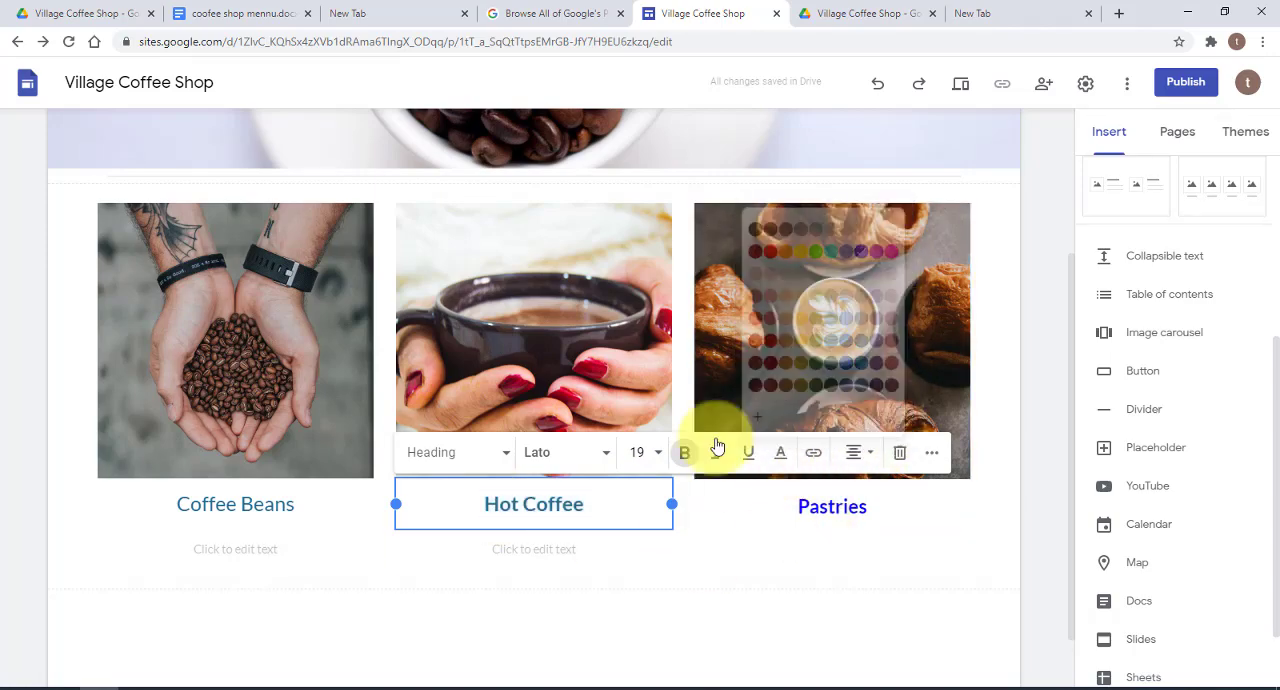
pyautogui.click(594, 504)
# Give the Coffee Beans heading the same bright blue colour and bold style
pyautogui.click(318, 504)
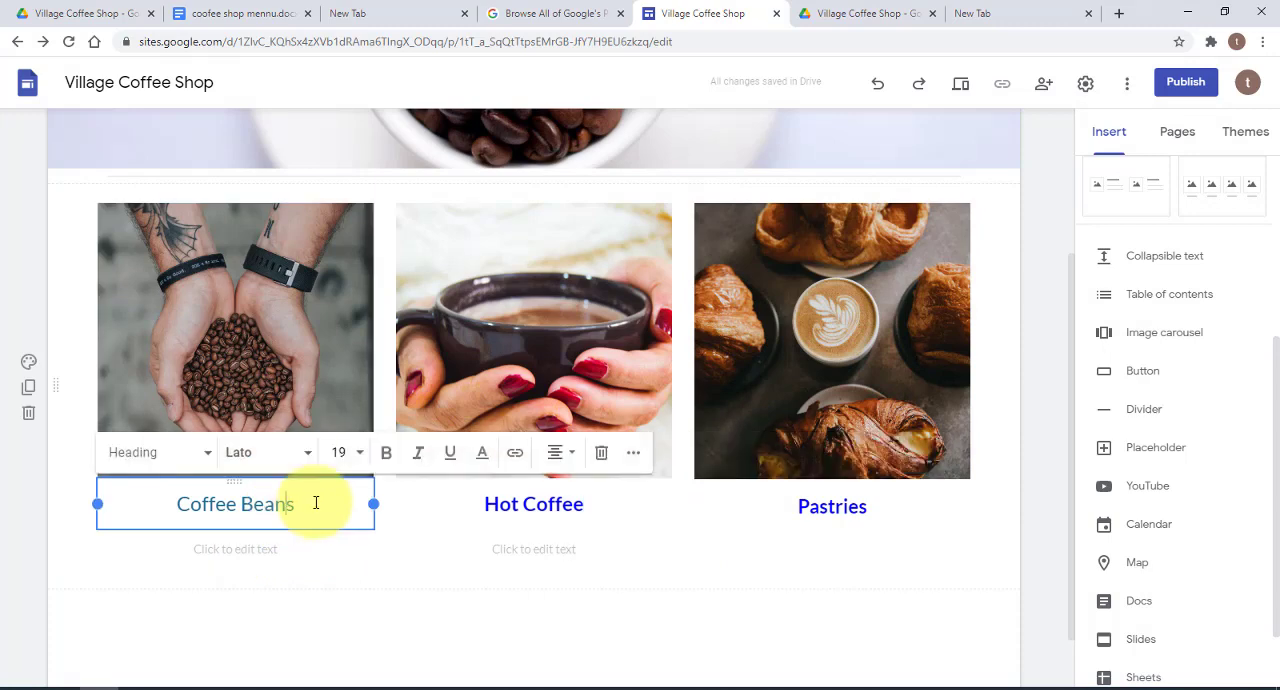
pyautogui.moveTo(318, 504); pyautogui.dragTo(175, 504)
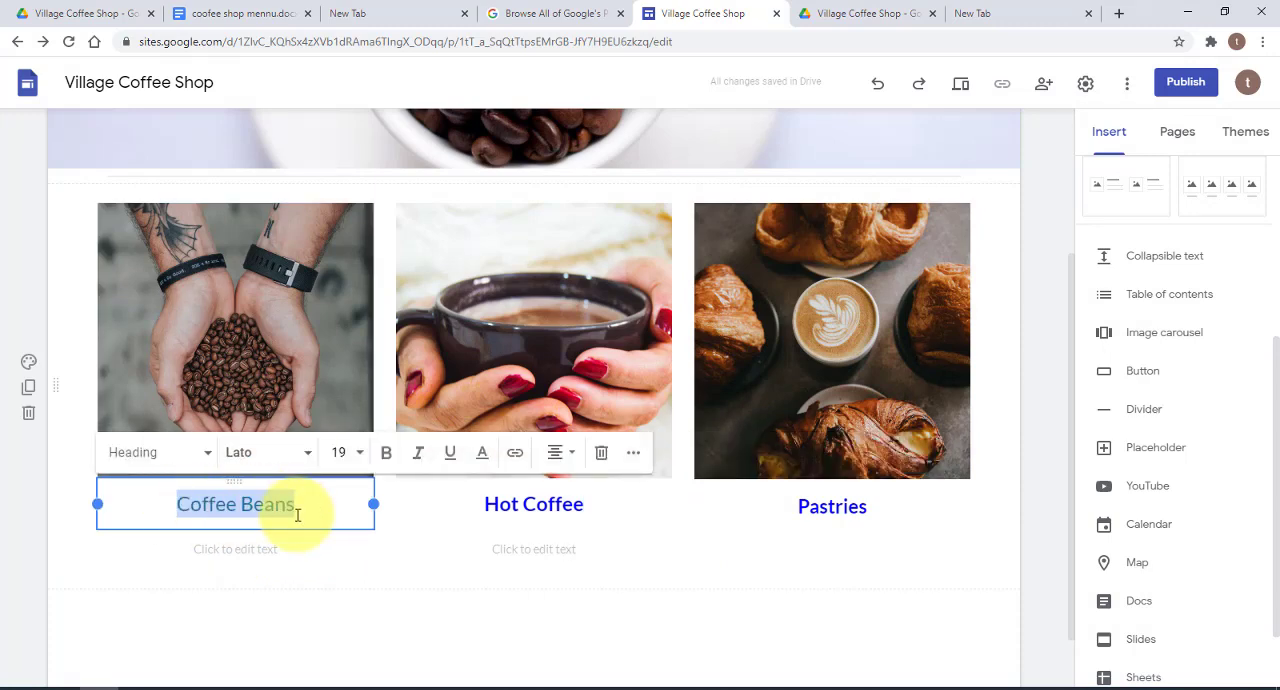
pyautogui.click(482, 454)
pyautogui.click(565, 251)
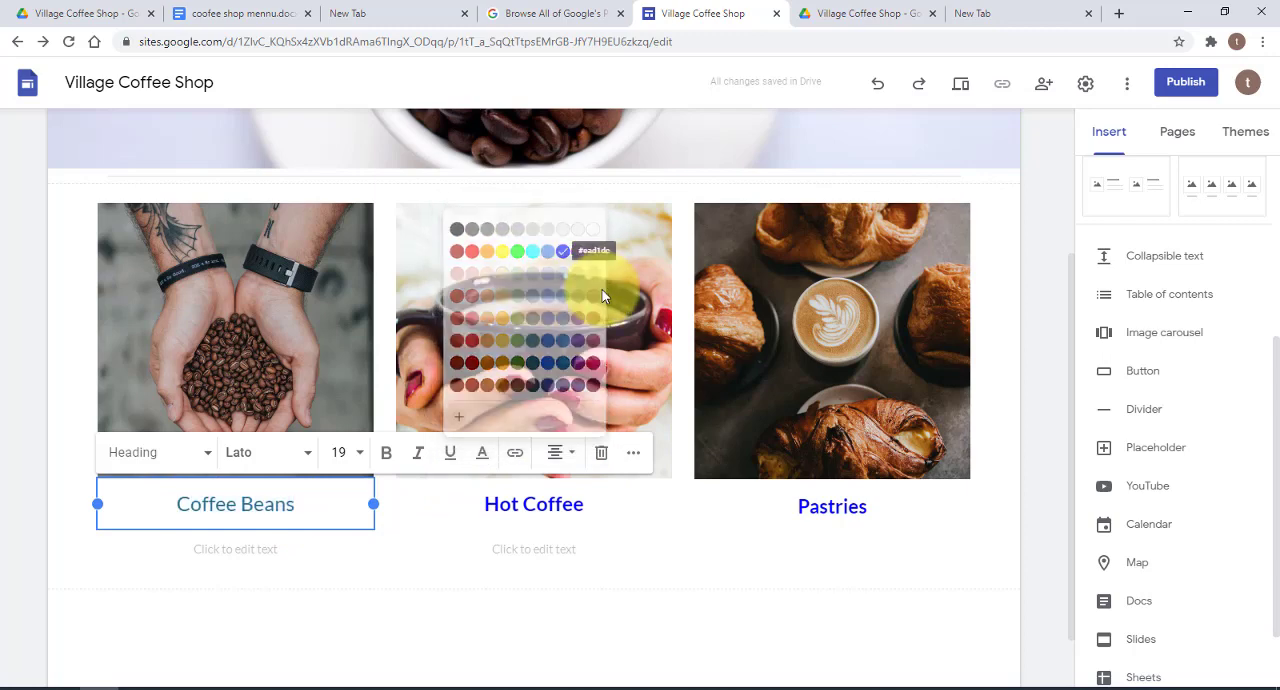
pyautogui.click(387, 457)
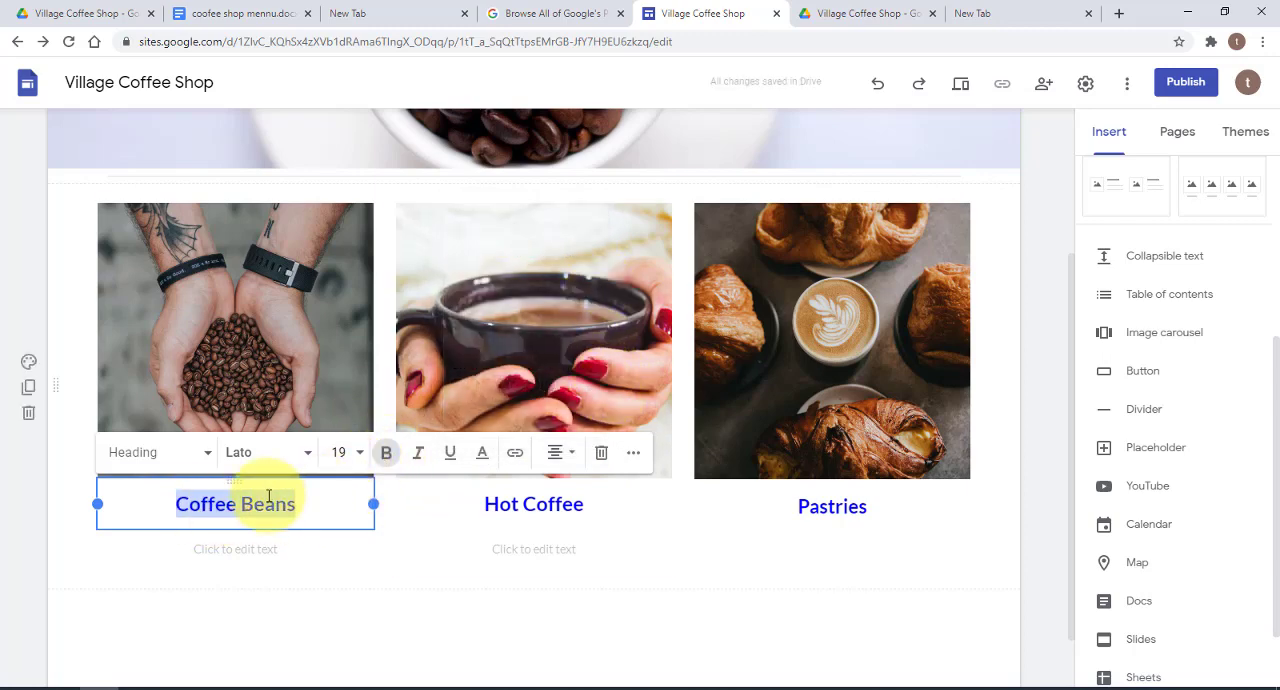
# Set the Pastries caption's font size to 19 to match the Hot Coffee heading
pyautogui.click(465, 502)
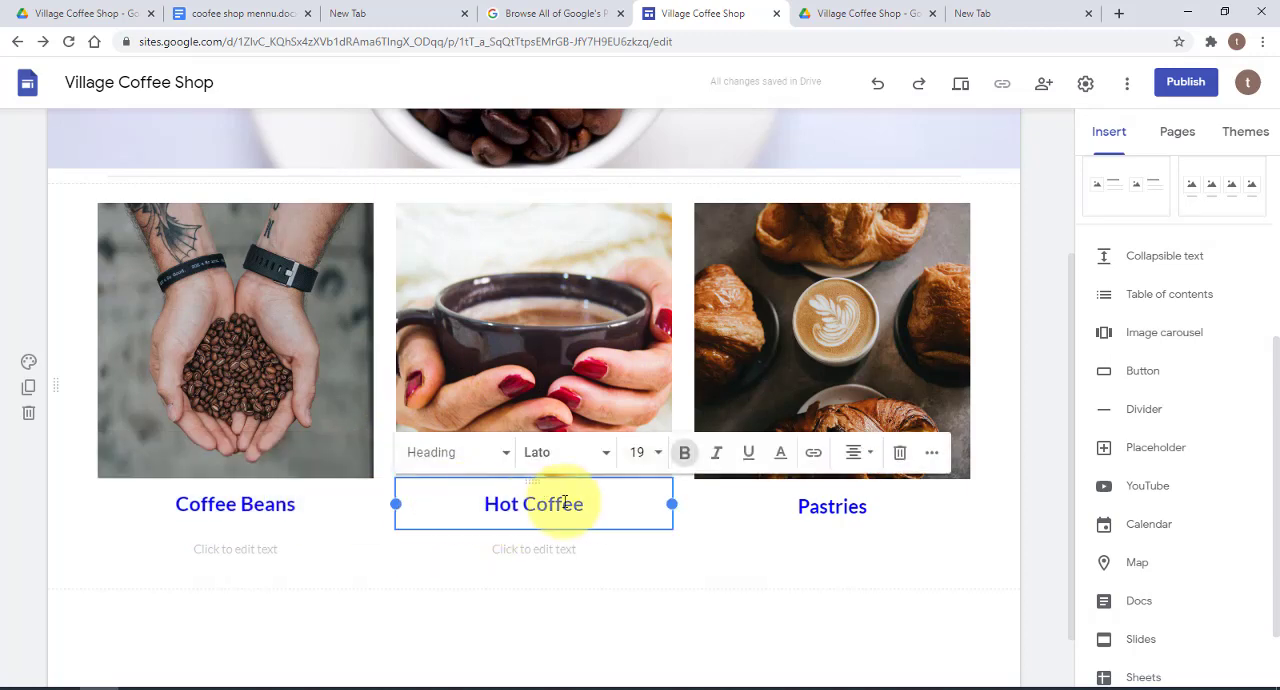
pyautogui.click(877, 506)
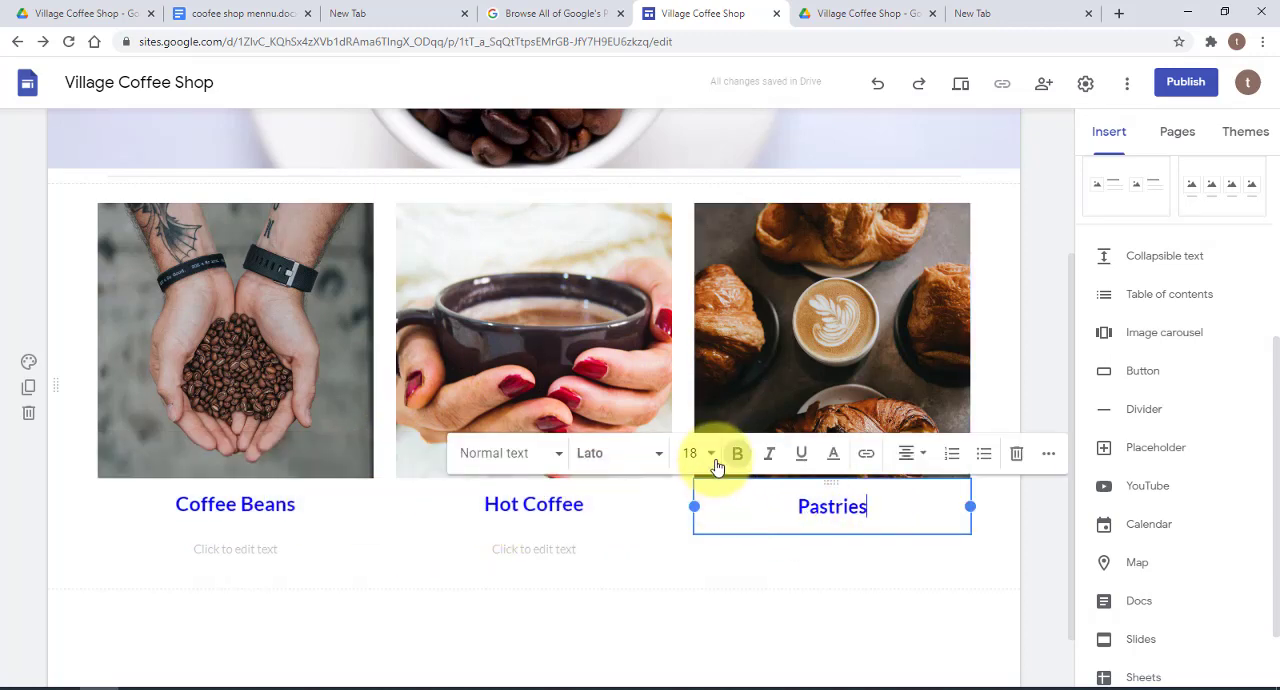
pyautogui.click(712, 455)
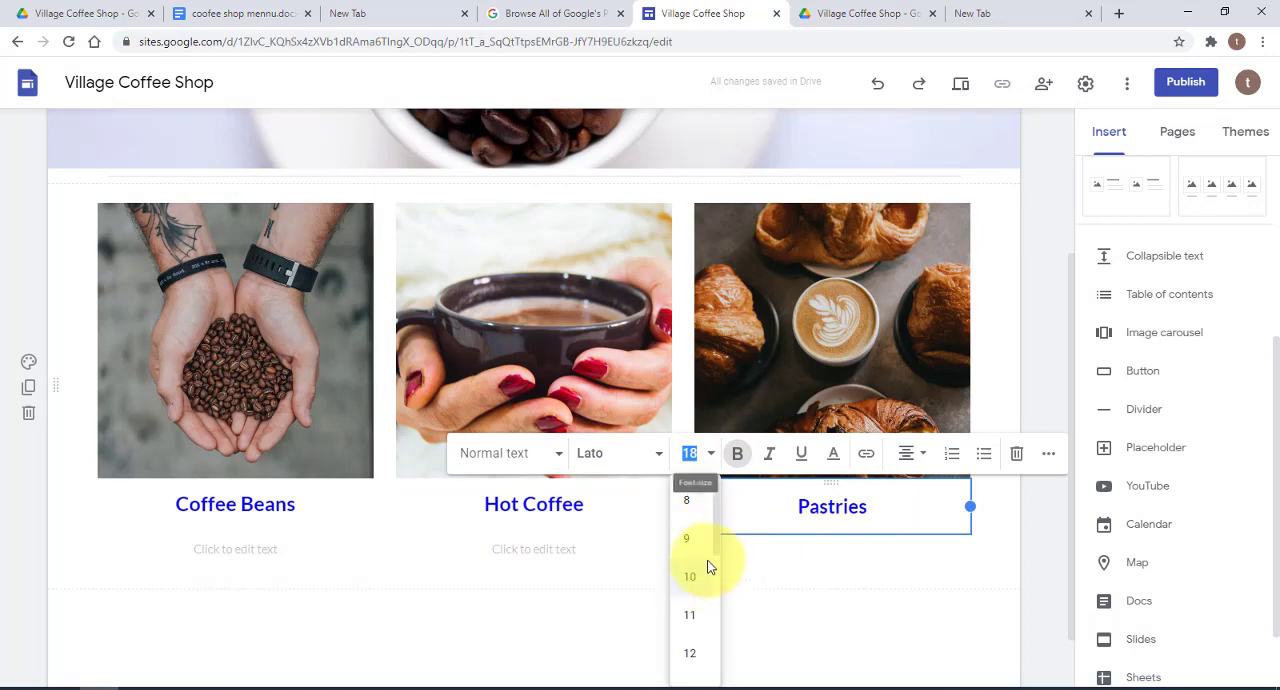
pyautogui.moveTo(720, 540); pyautogui.dragTo(720, 575)
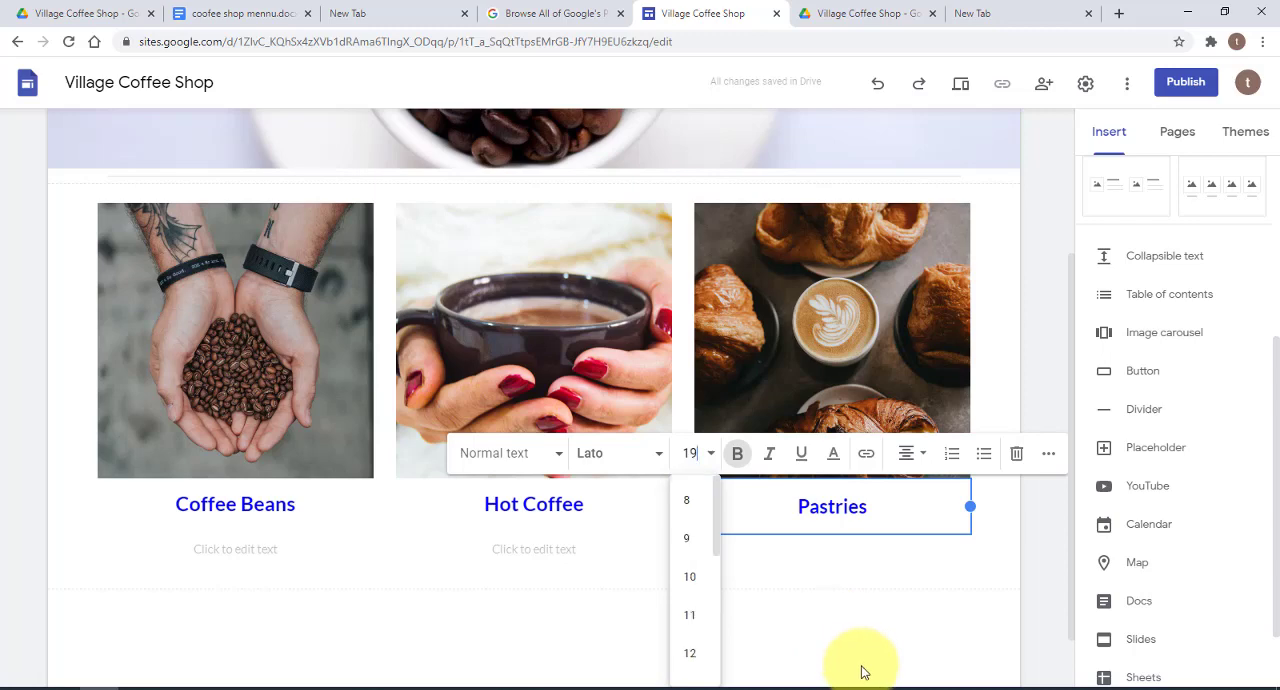
pyautogui.press('Return')
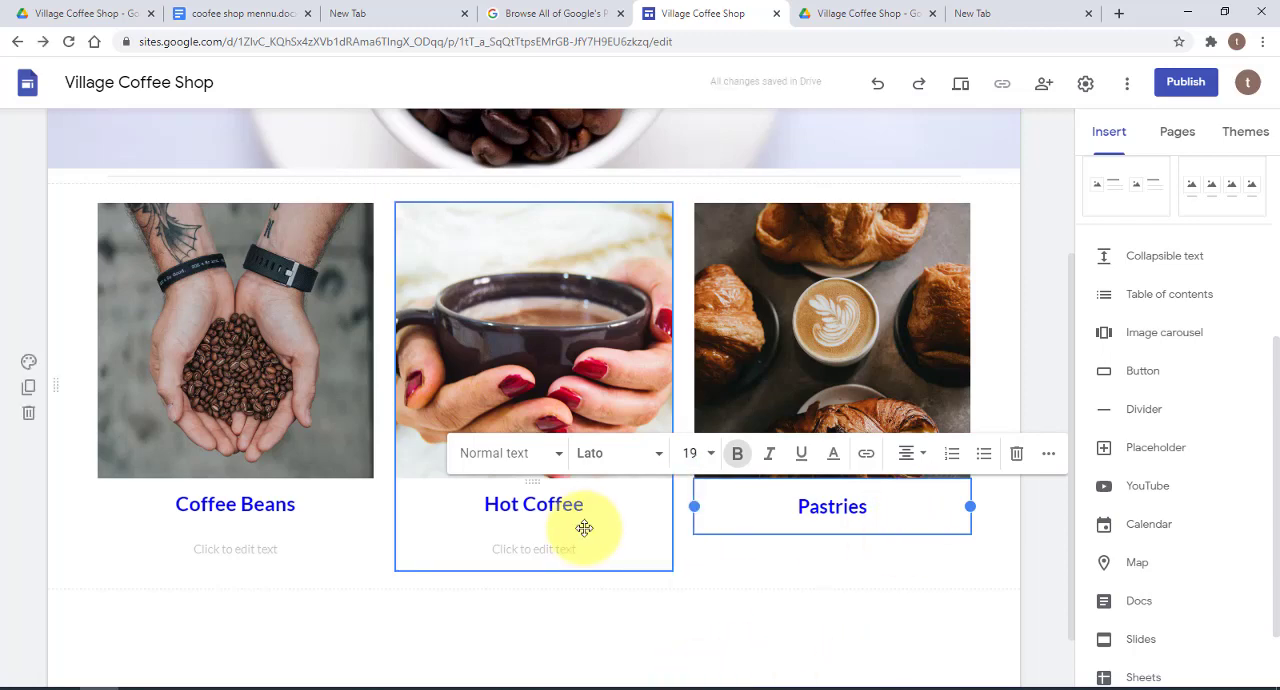
pyautogui.click(885, 552)
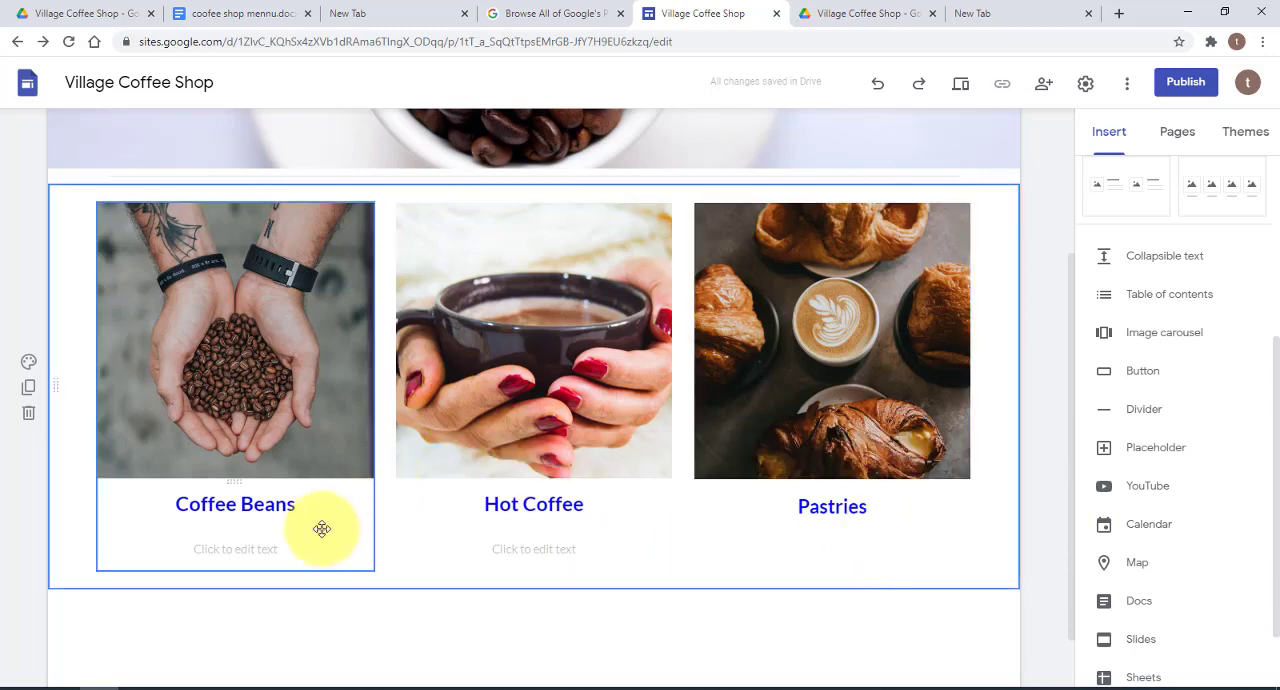
# Delete the empty text boxes under the Coffee Beans and Hot Coffee headings
pyautogui.click(239, 551)
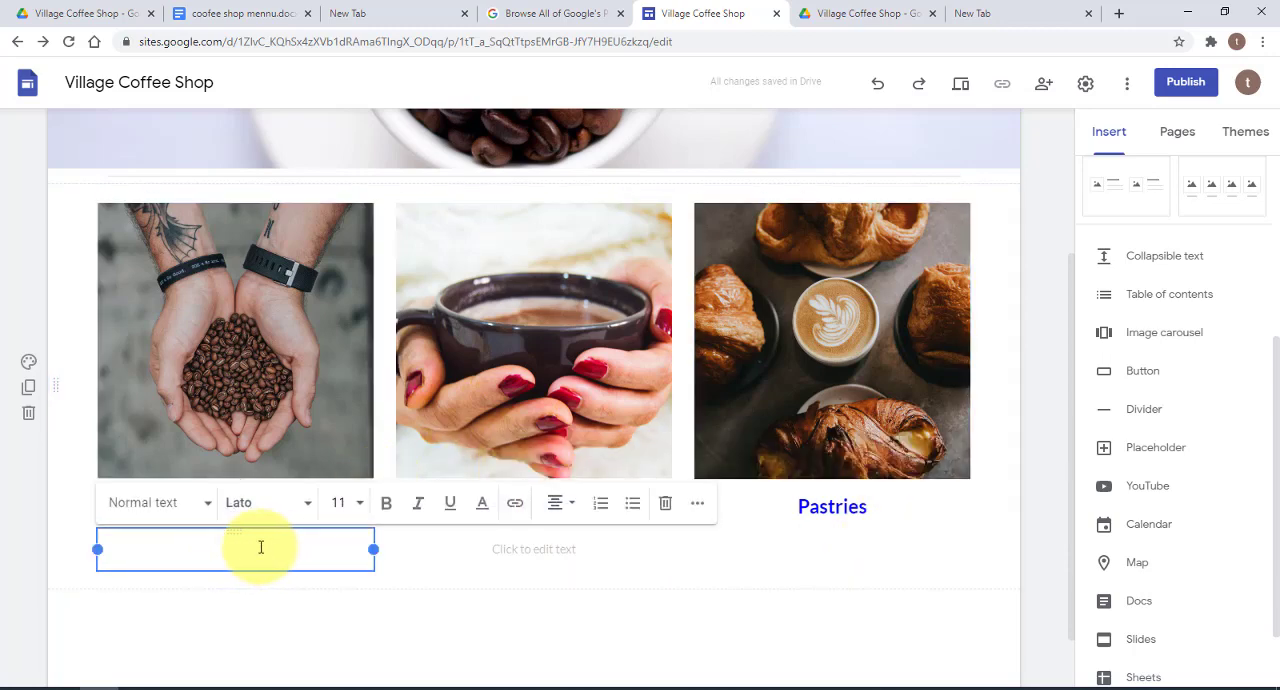
pyautogui.click(505, 548)
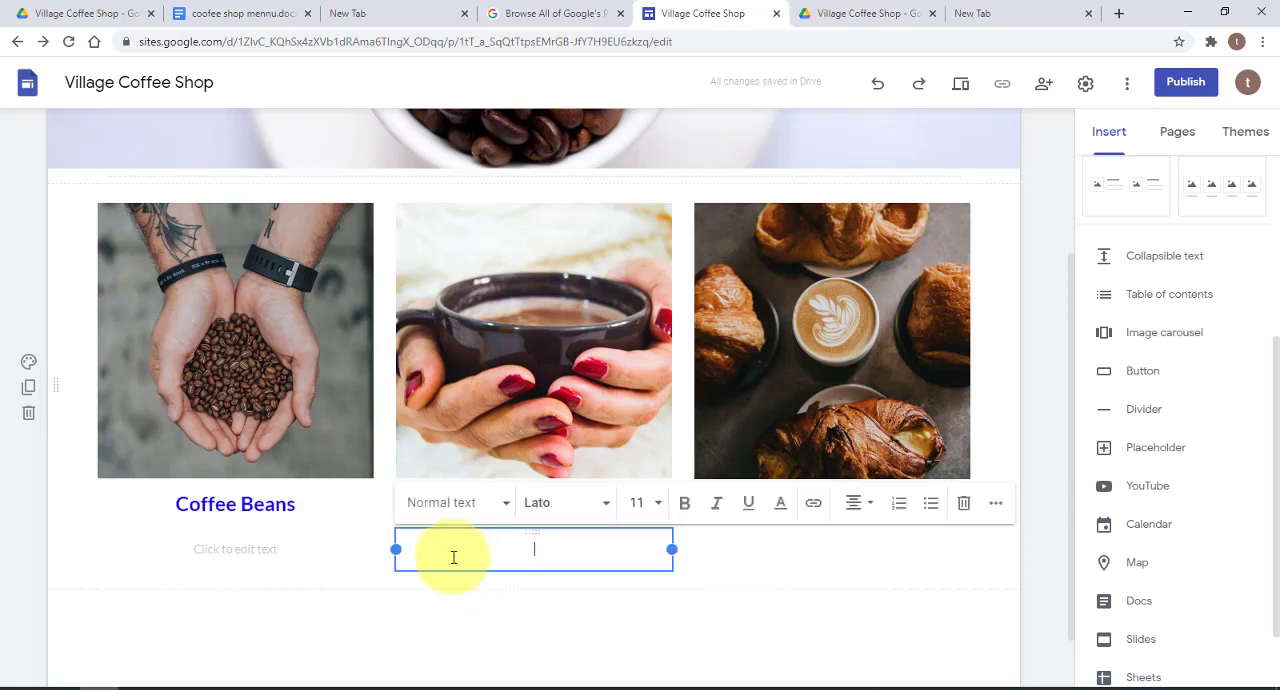
pyautogui.click(280, 551)
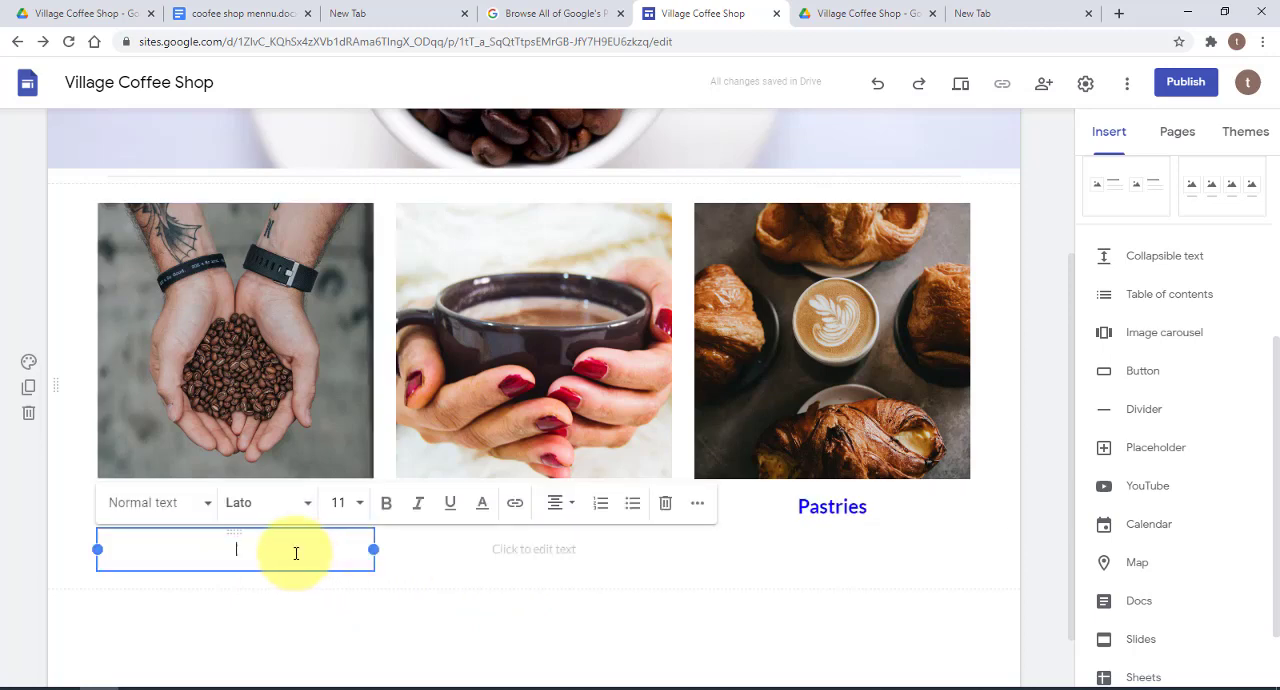
pyautogui.click(666, 508)
pyautogui.click(544, 553)
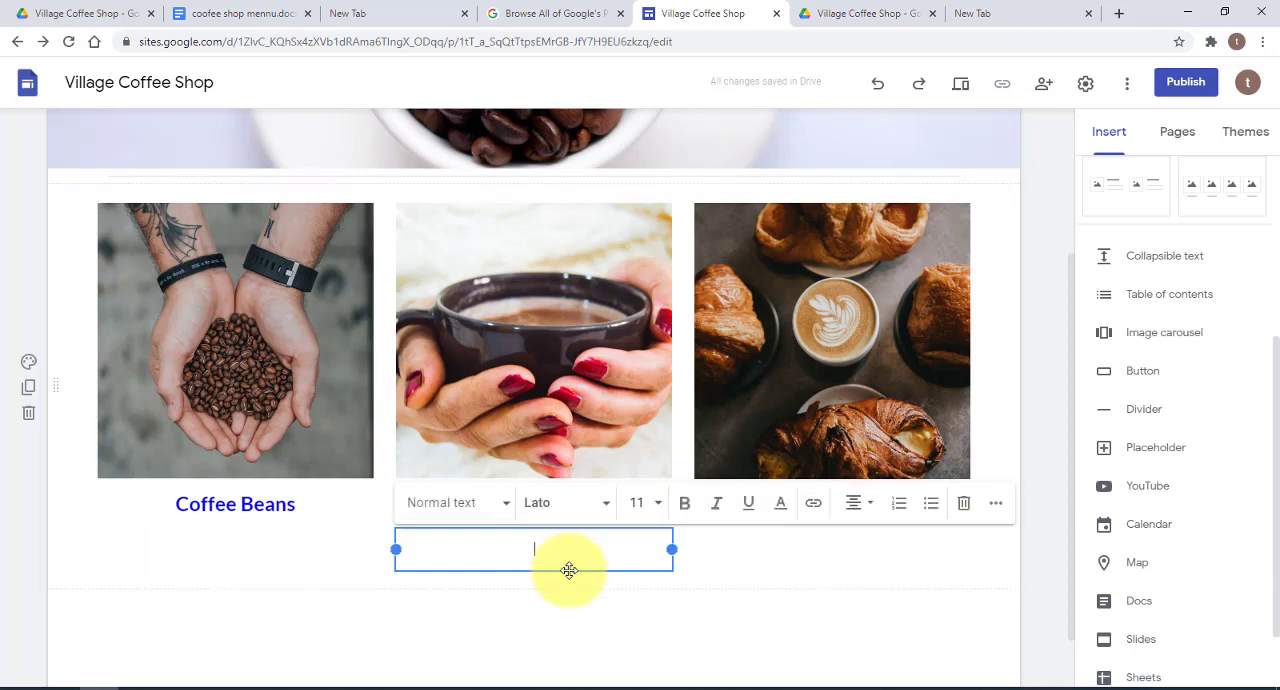
pyautogui.click(966, 506)
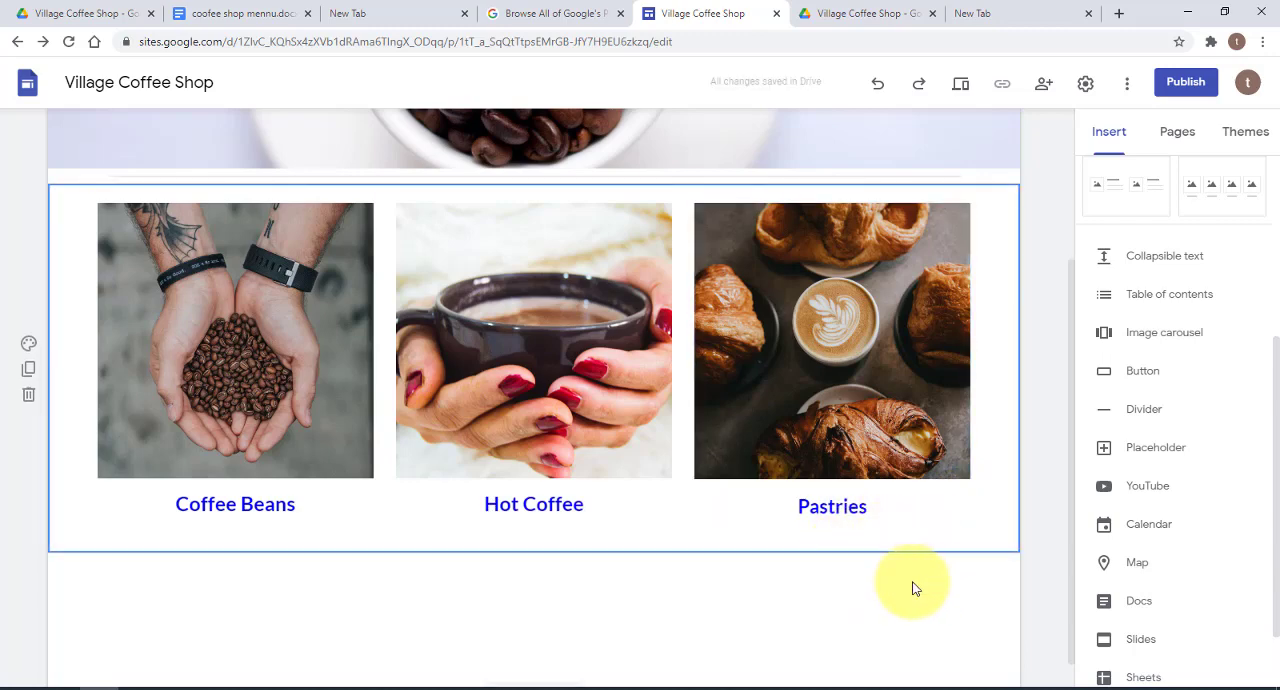
# Add a divider below the row of three captioned images
pyautogui.scroll(-1, 711, 563)
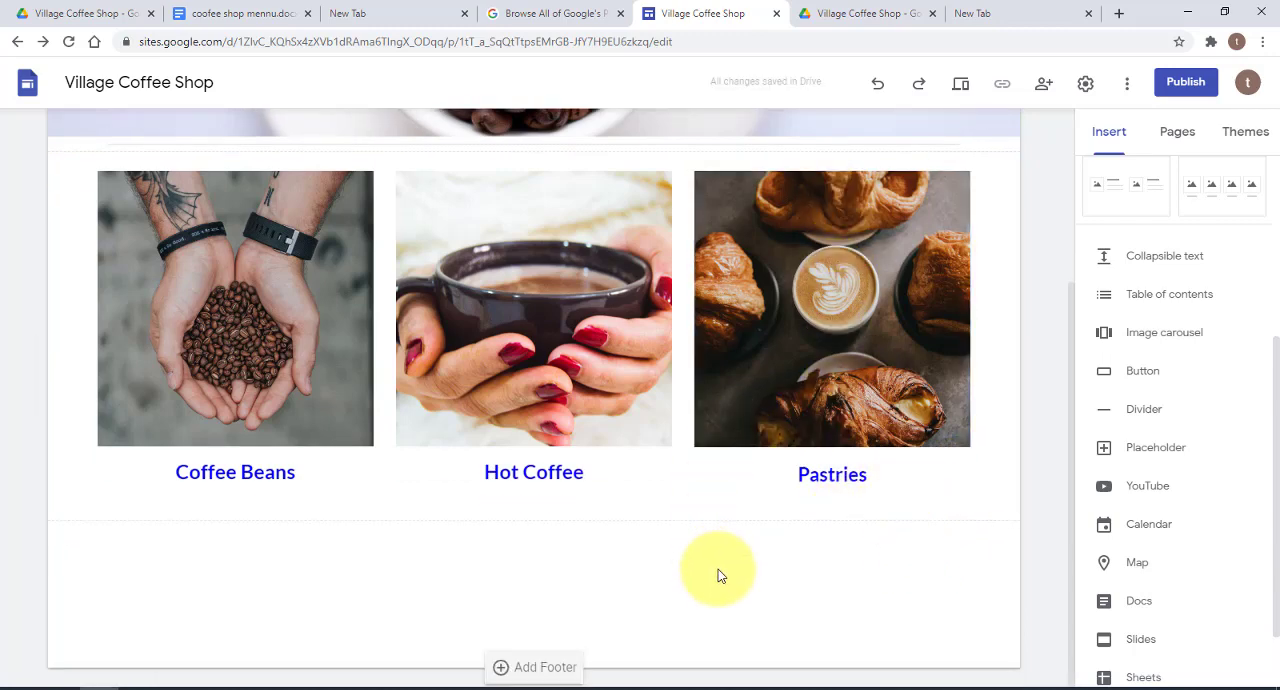
pyautogui.scroll(3, 671, 580)
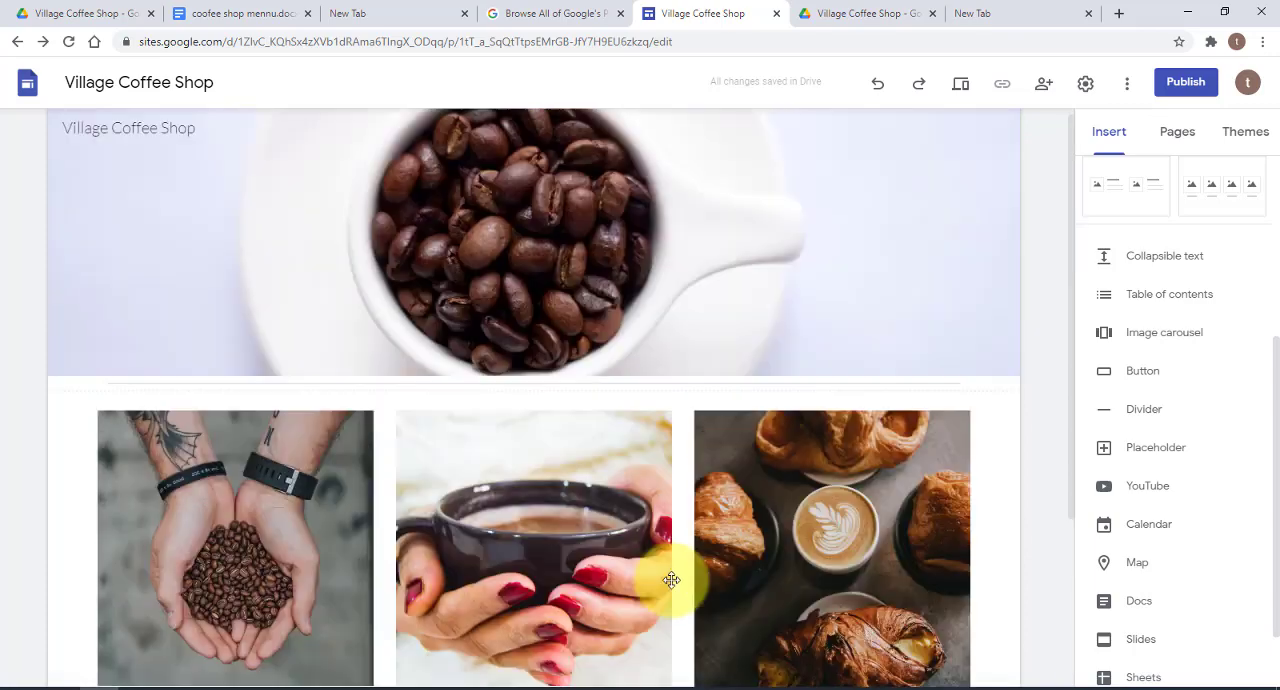
pyautogui.scroll(-3, 700, 590)
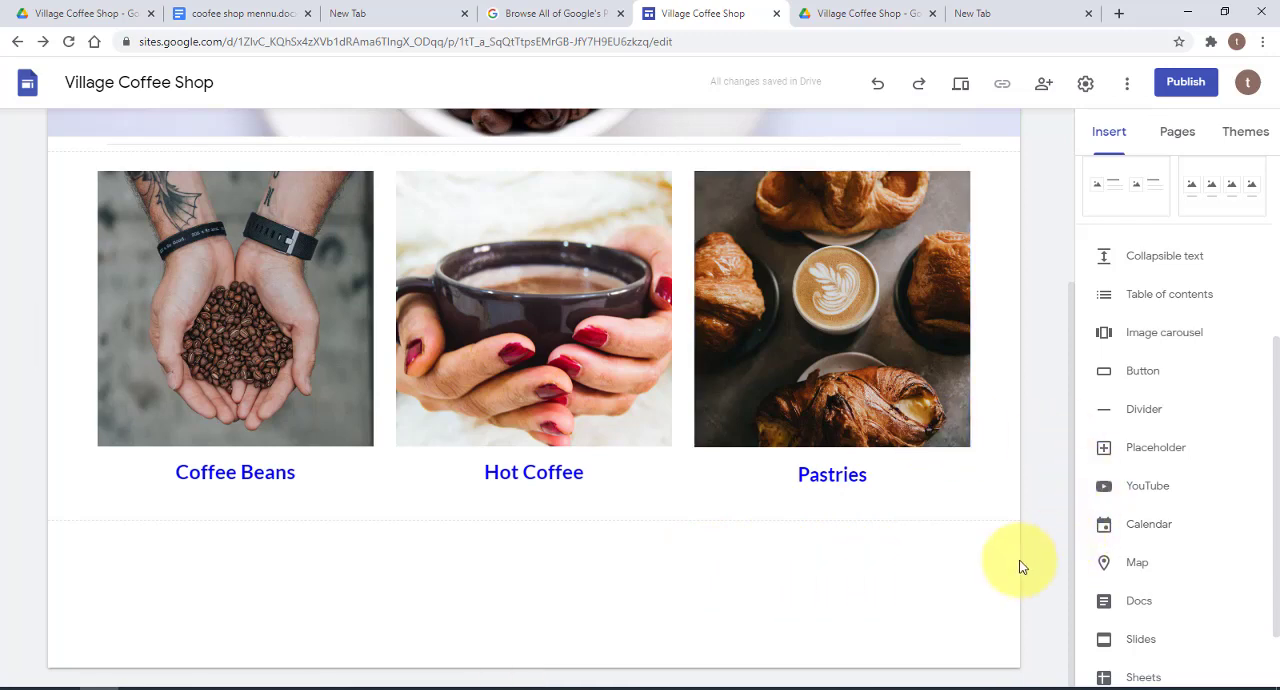
pyautogui.click(1151, 415)
pyautogui.click(499, 549)
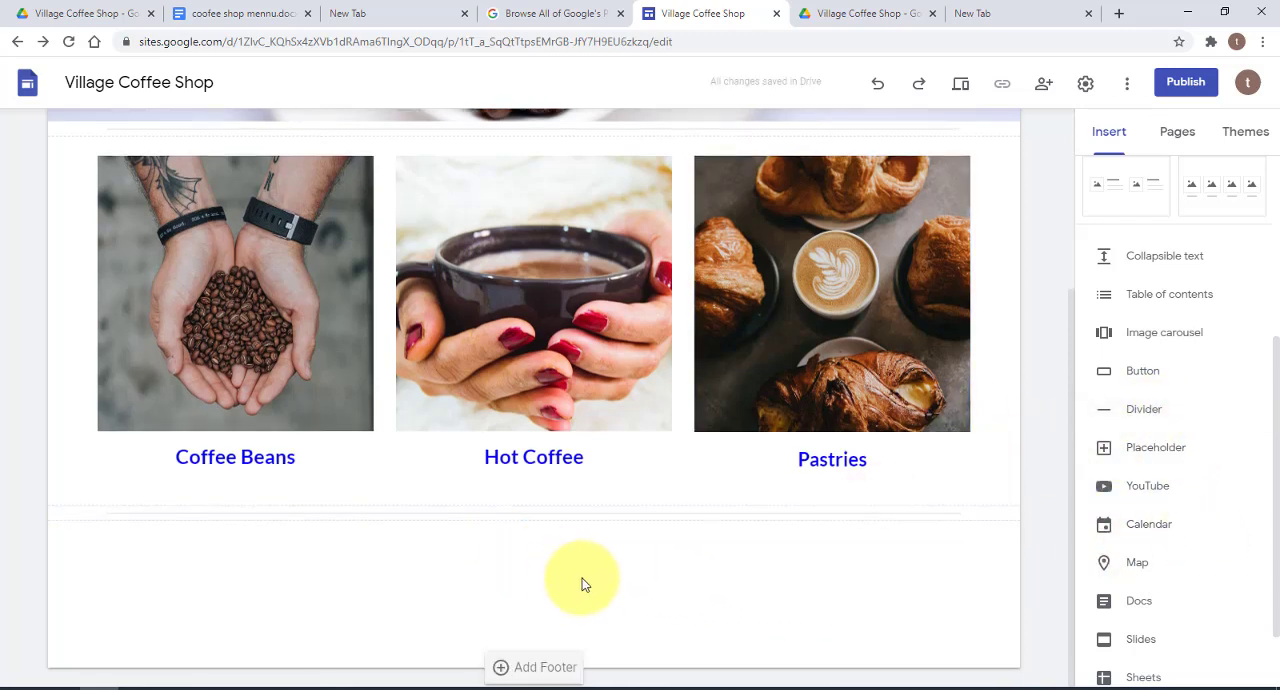
# Insert the layout with one image beside text below the divider and enter the title "The Best Coffee Shop IN New York"
pyautogui.scroll(2, 1100, 160)
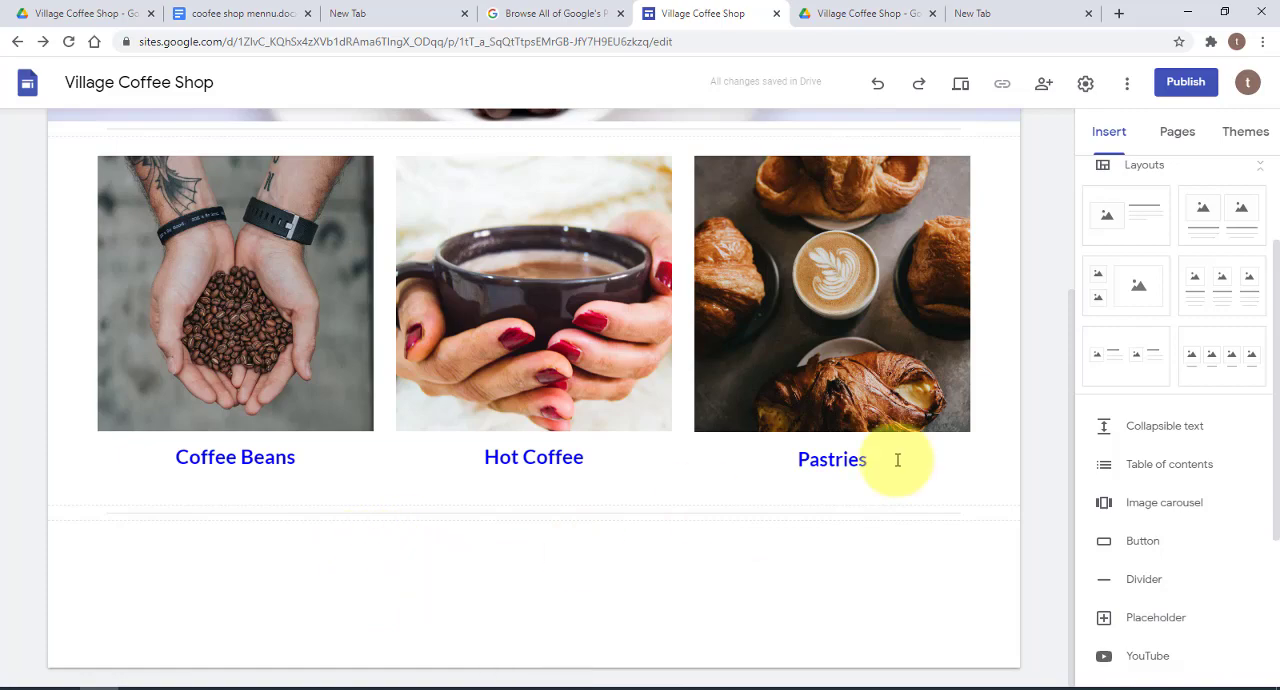
pyautogui.click(1130, 217)
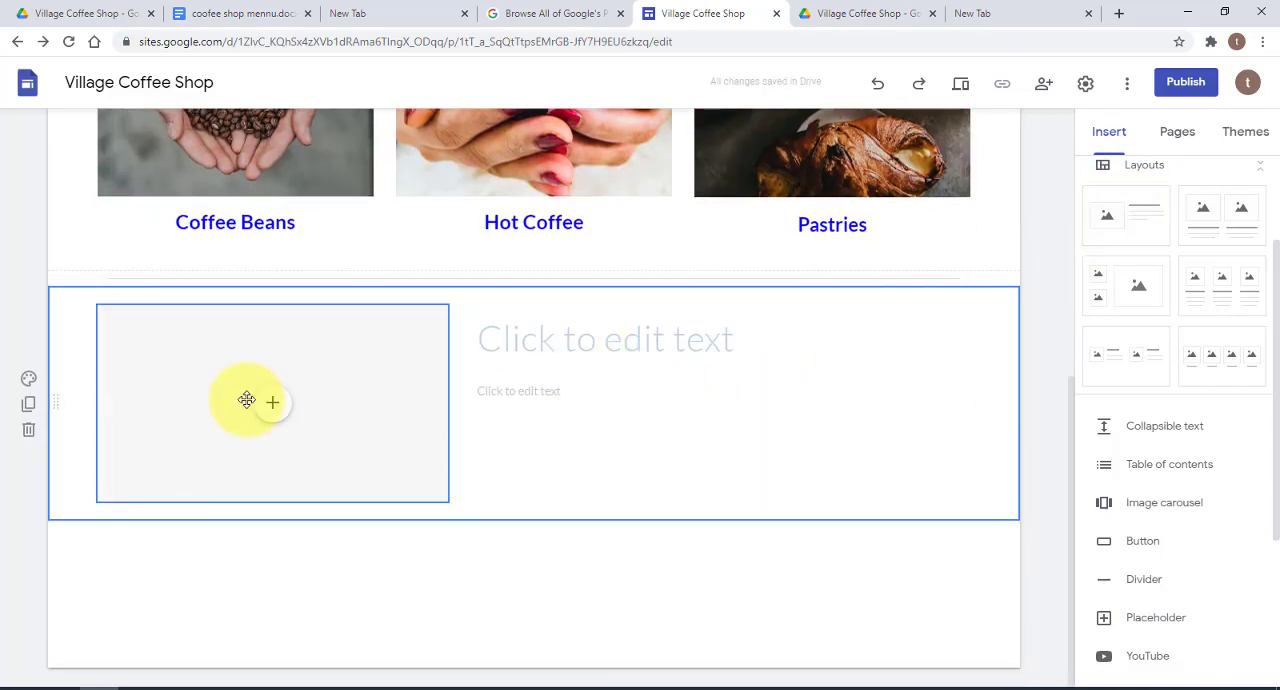
pyautogui.click(569, 345)
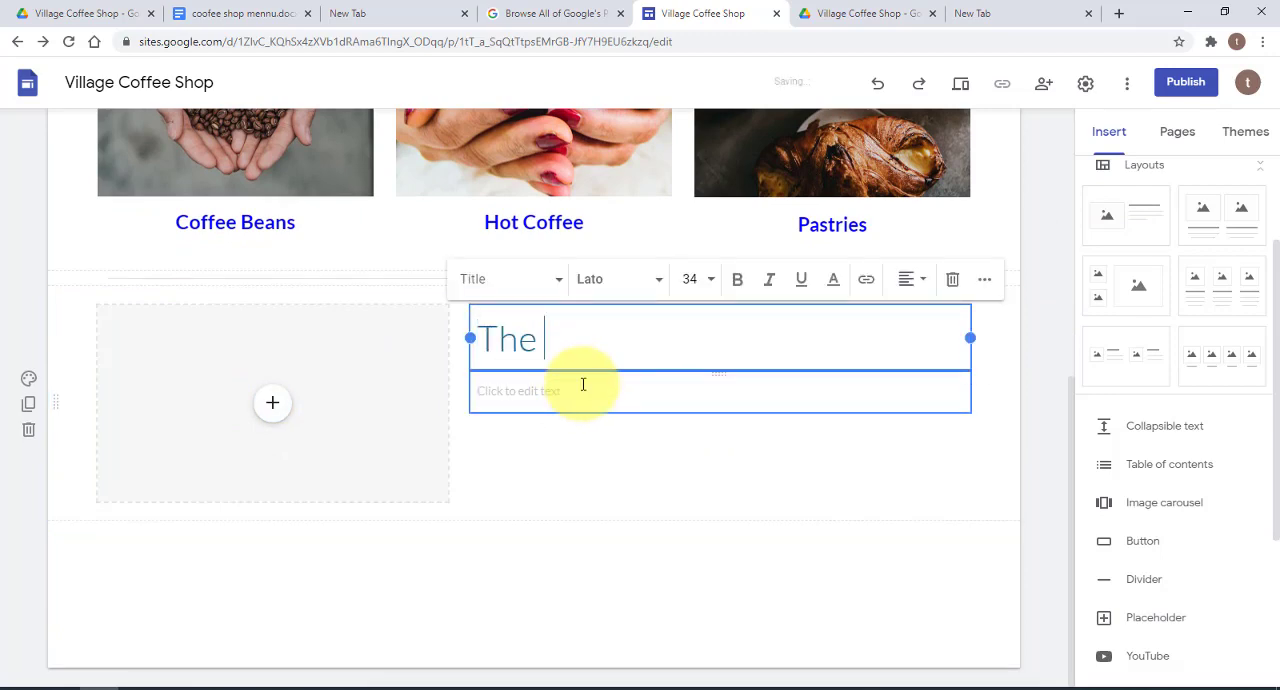
pyautogui.write('Best ')
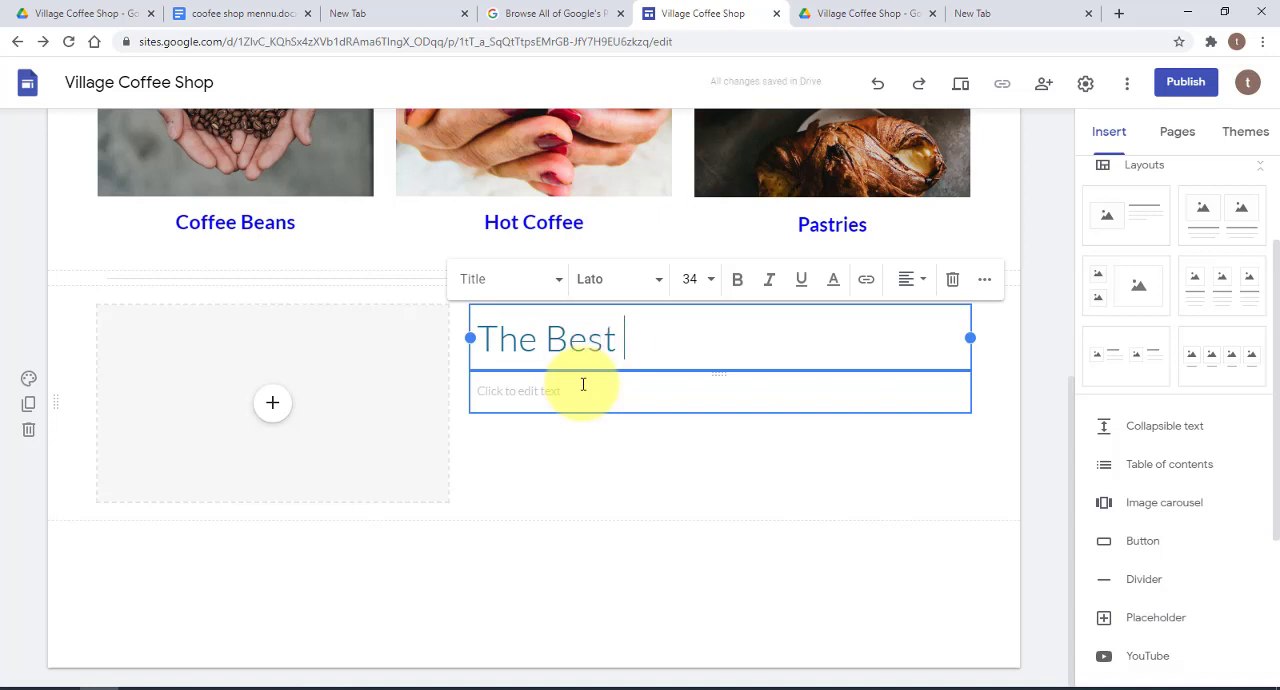
pyautogui.write('Coffeee')
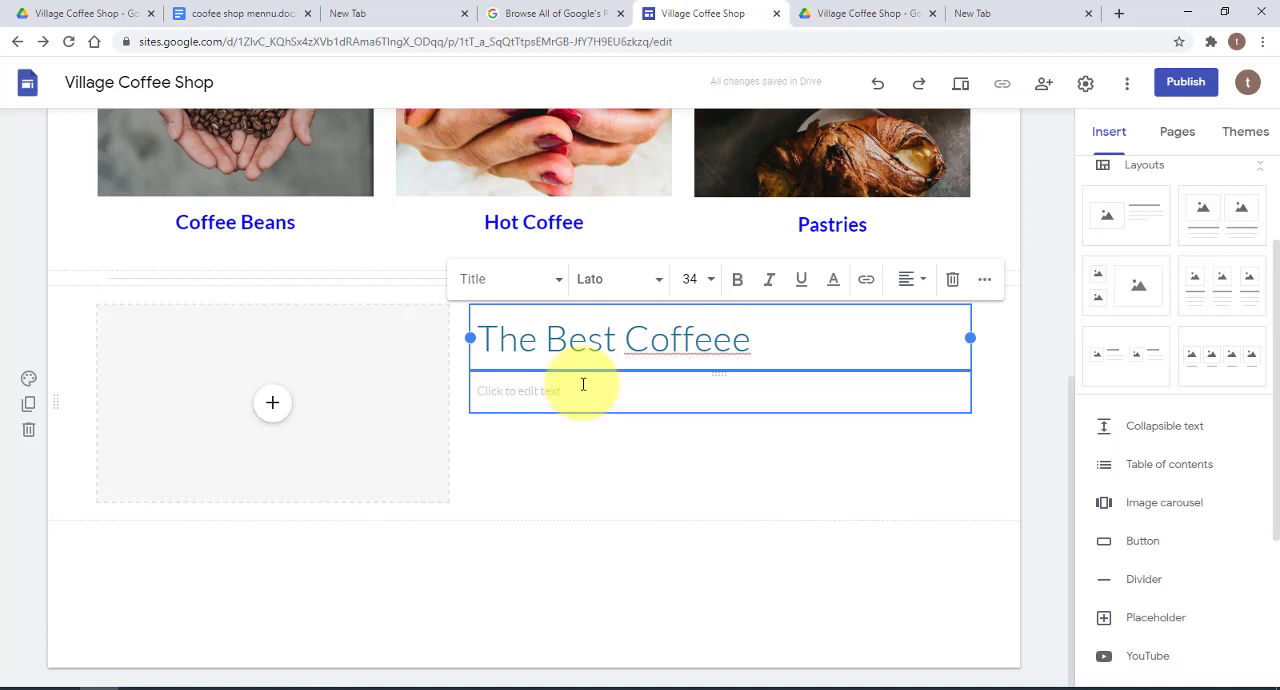
pyautogui.press('BackSpace')
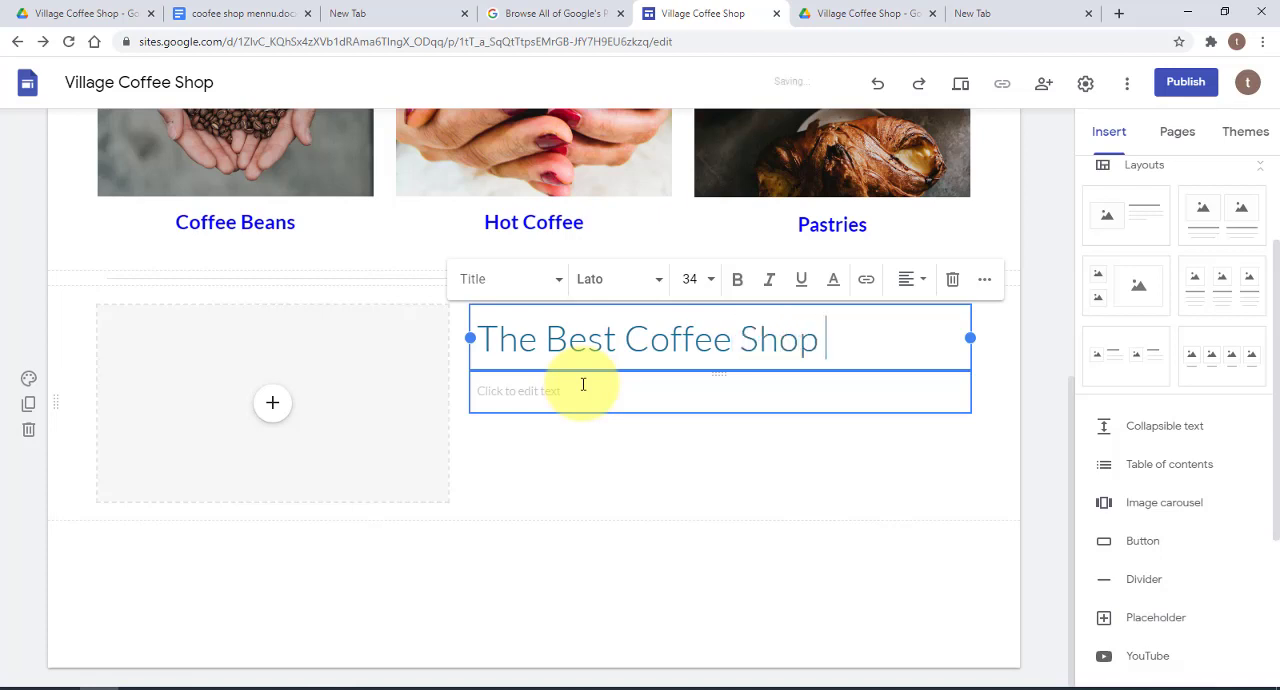
pyautogui.write('N N')
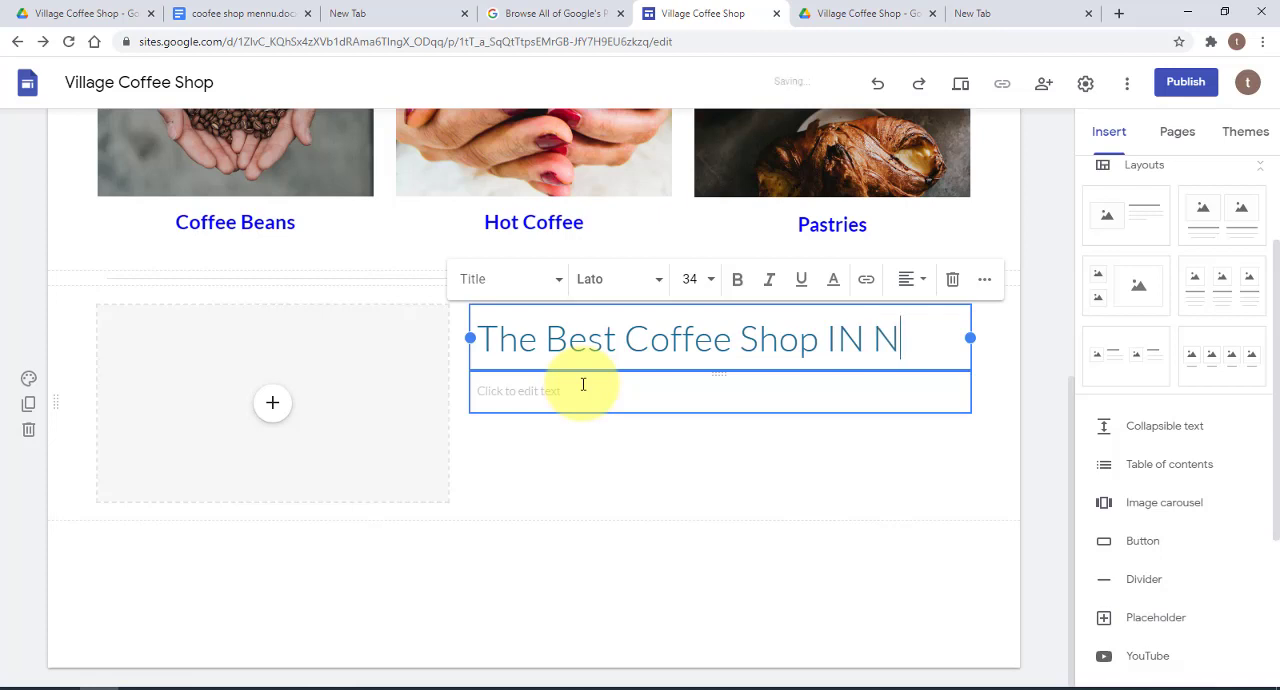
pyautogui.write('ew Yo')
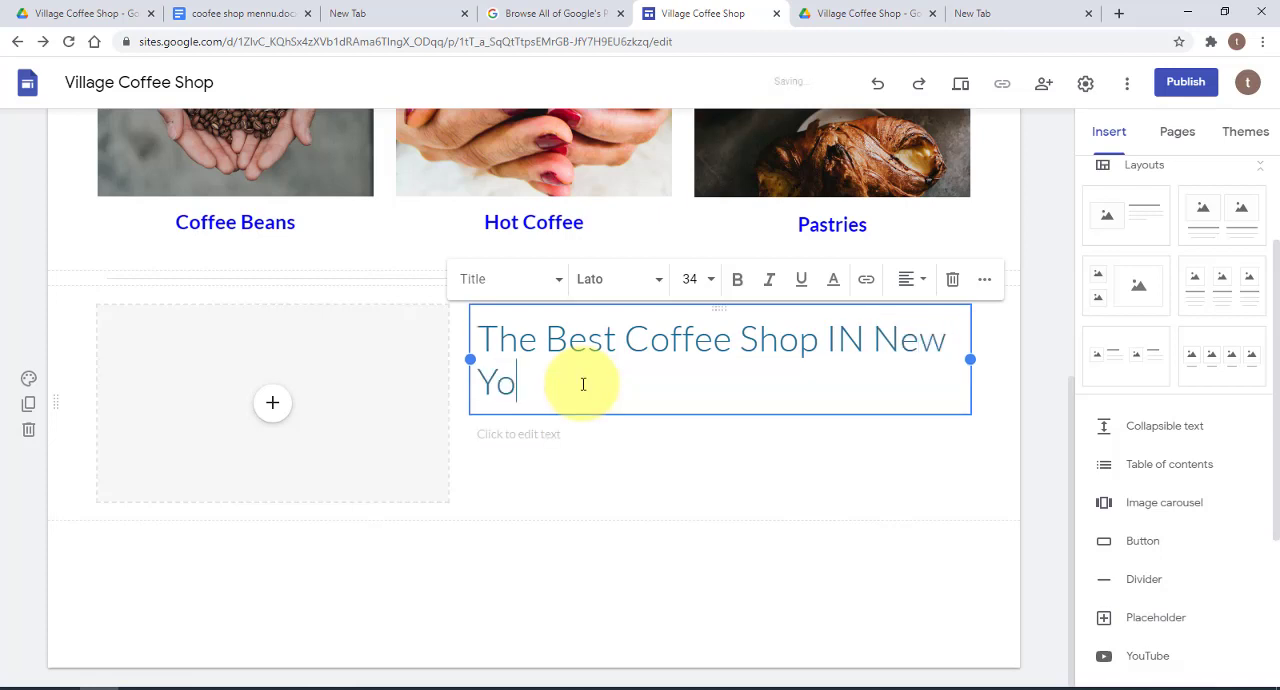
pyautogui.write('rk')
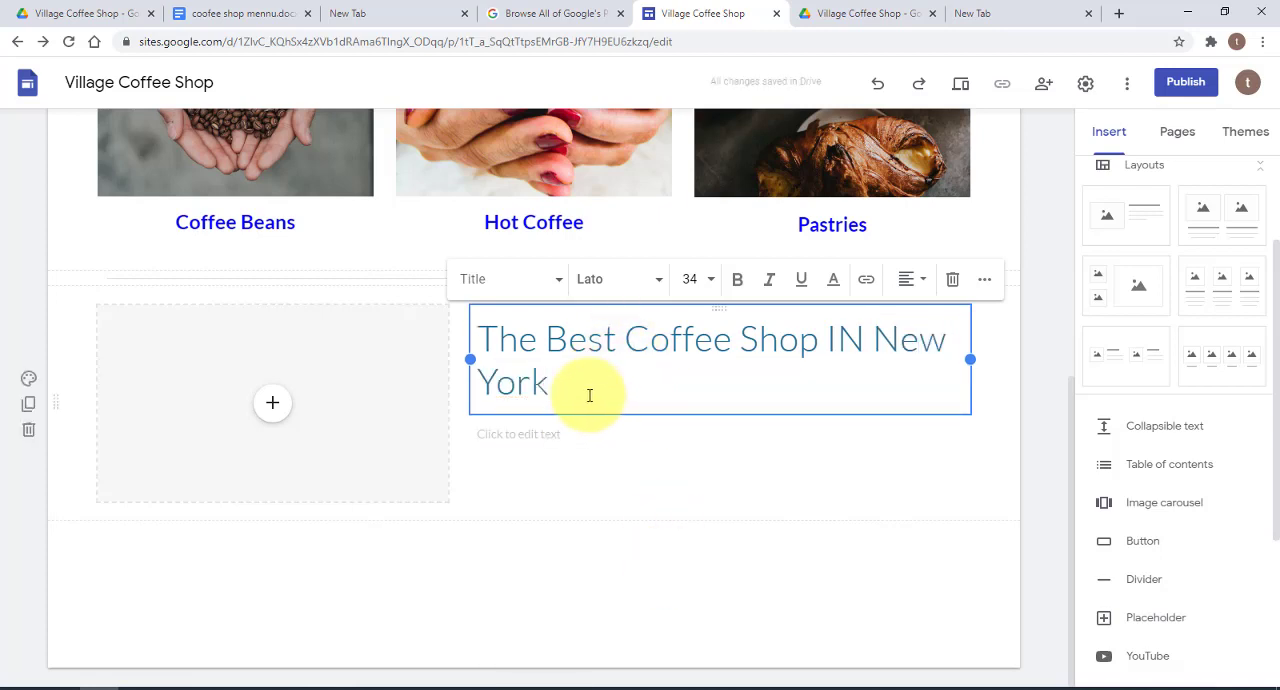
# Set the font size of the new section's title to 24
pyautogui.moveTo(586, 394); pyautogui.dragTo(487, 340)
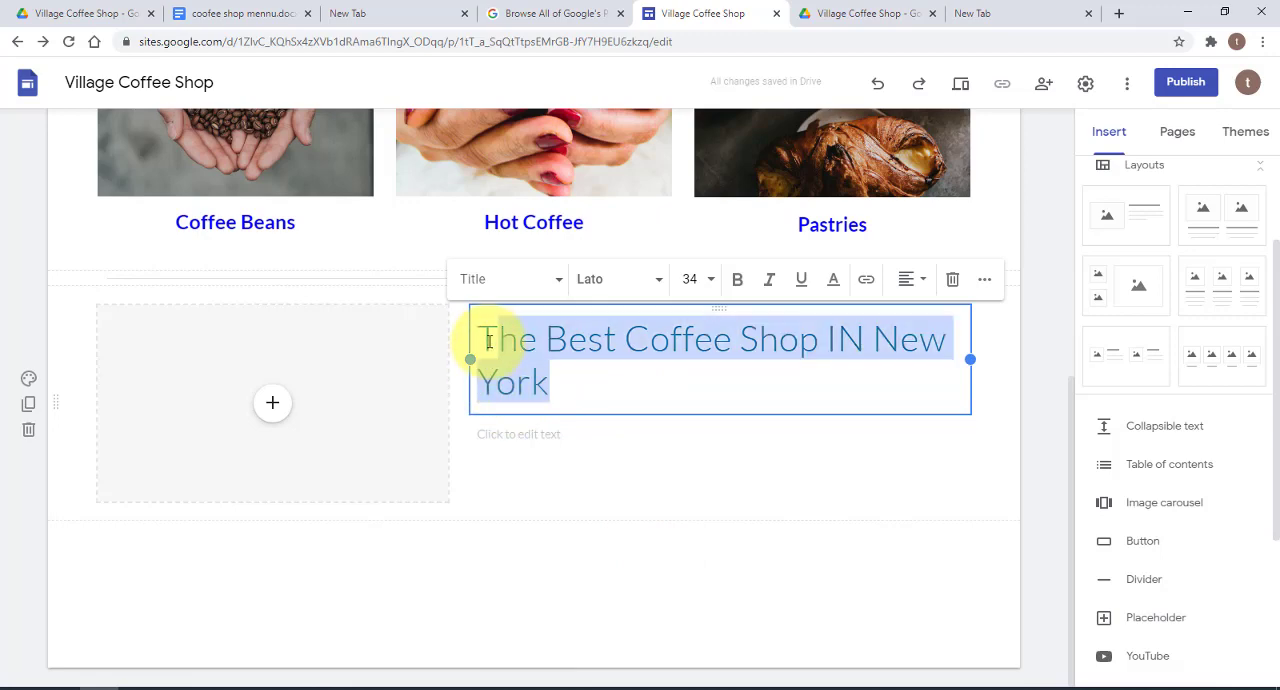
pyautogui.click(700, 279)
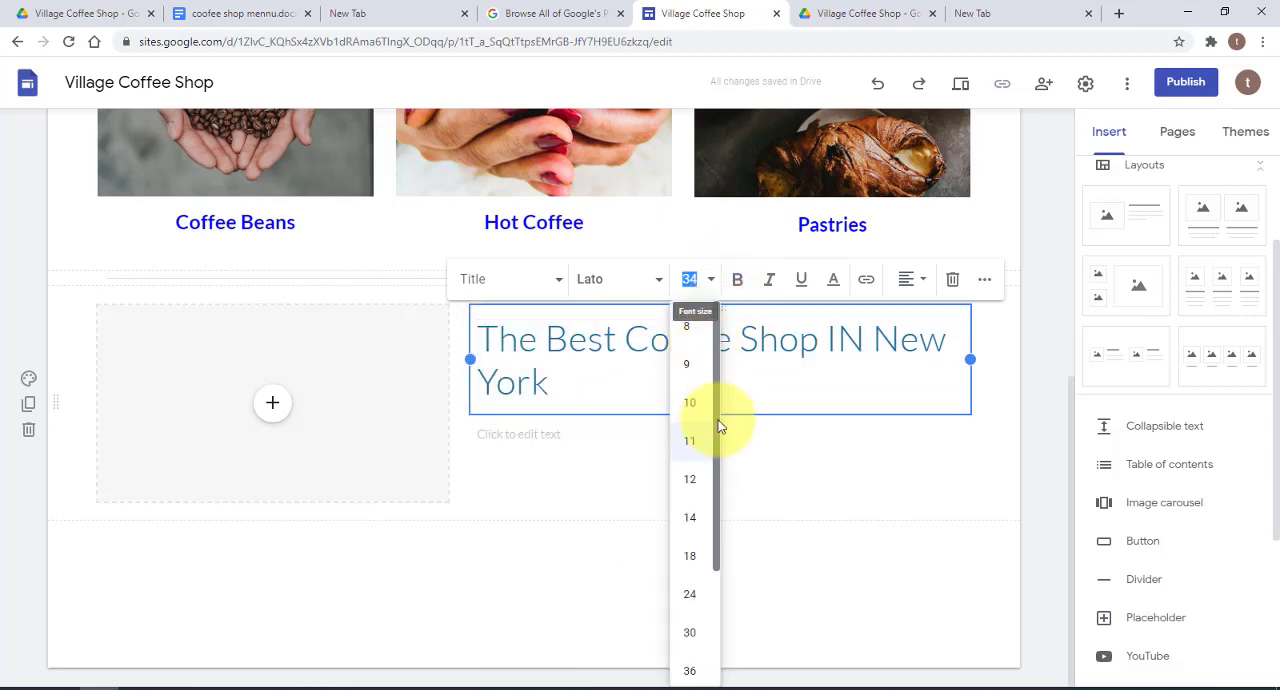
pyautogui.moveTo(717, 423); pyautogui.dragTo(717, 472)
pyautogui.click(690, 524)
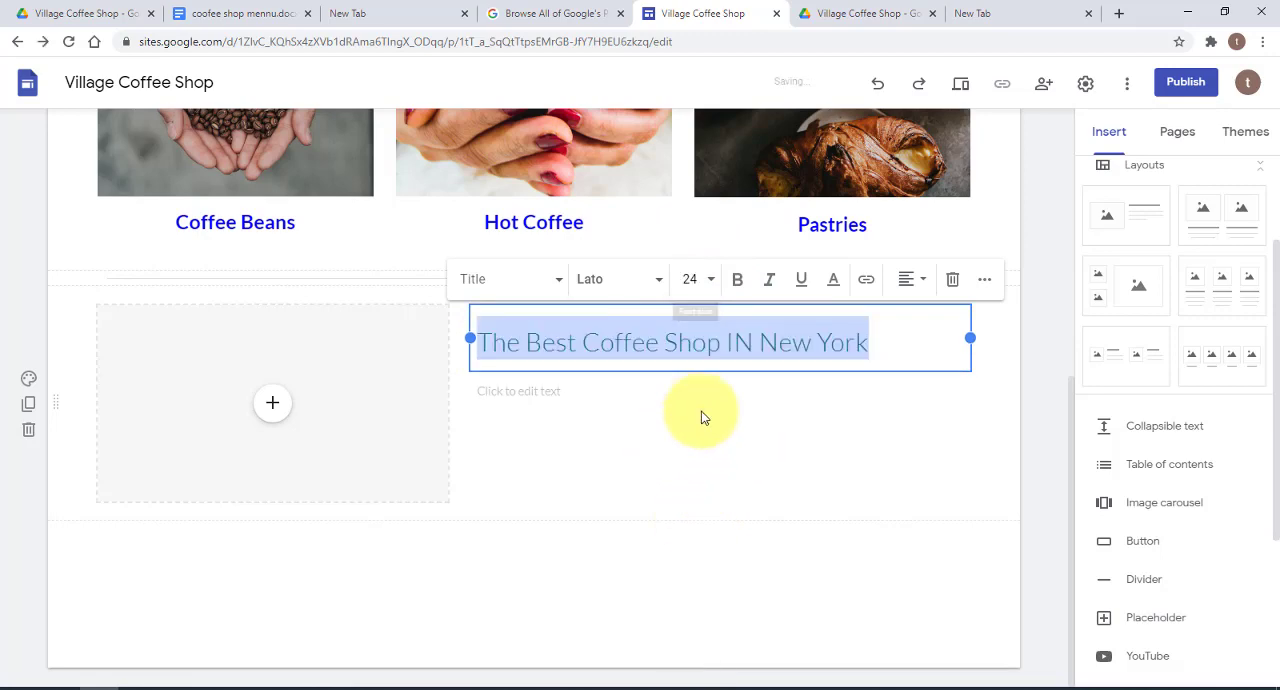
# Correct "IN" to "In" in the title "The Best Coffee Shop IN New York"
pyautogui.click(754, 343)
pyautogui.press('BackSpace')
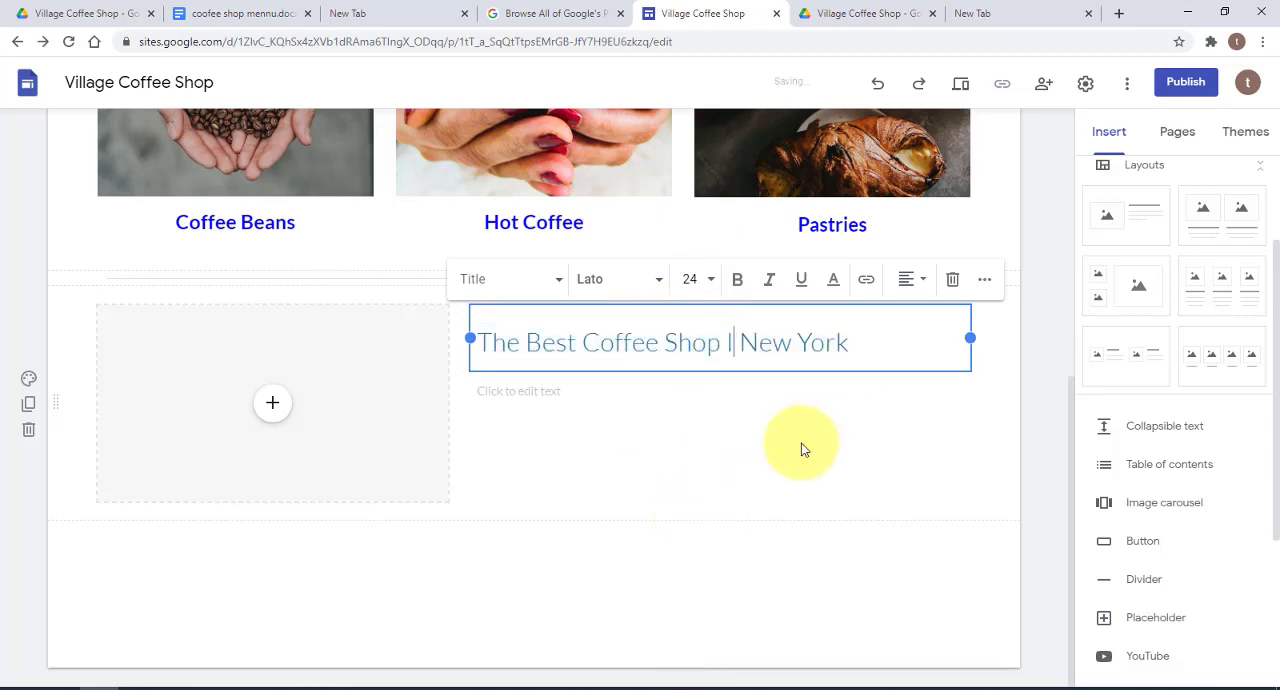
pyautogui.write('n')
# Make the whole coffee shop title bold and change its text style to Heading
pyautogui.moveTo(864, 343); pyautogui.dragTo(477, 340)
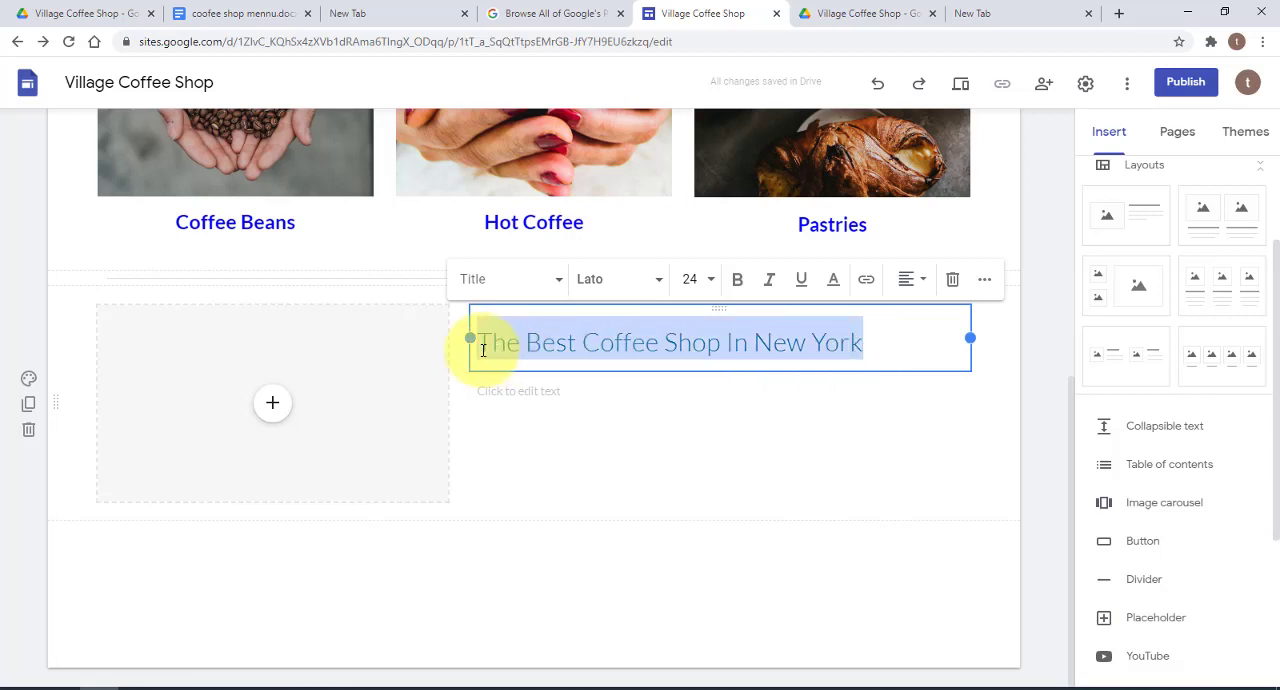
pyautogui.click(737, 284)
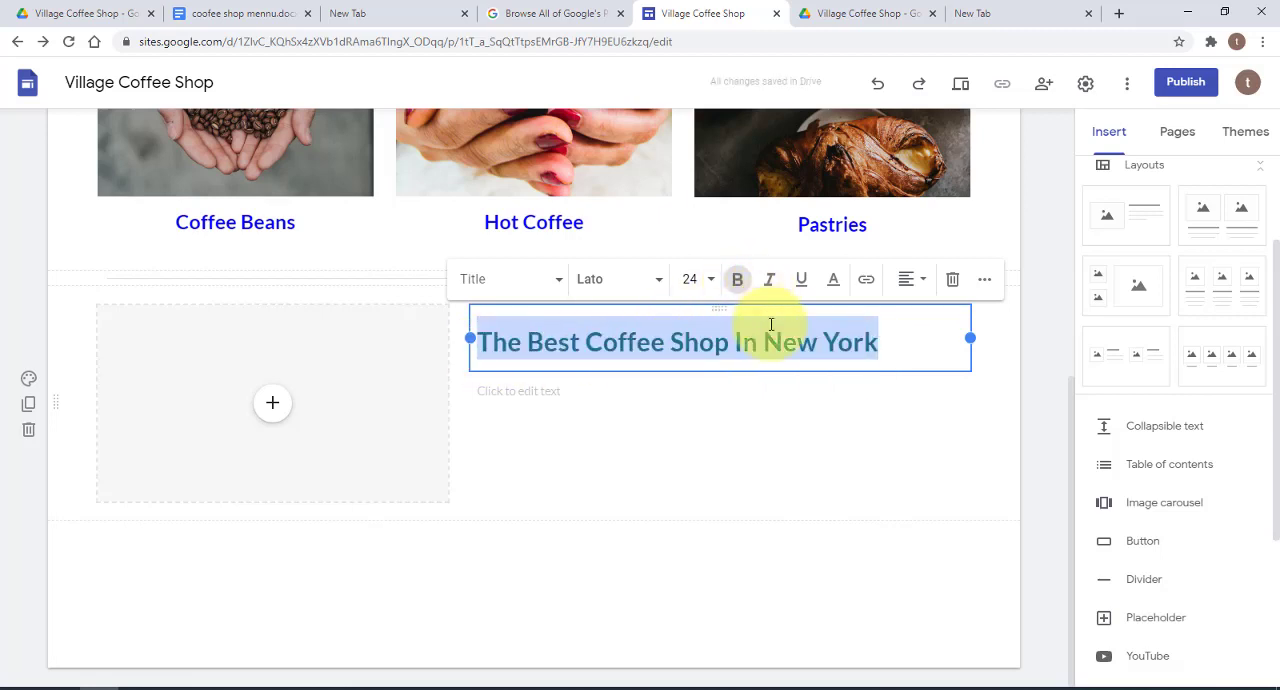
pyautogui.click(563, 281)
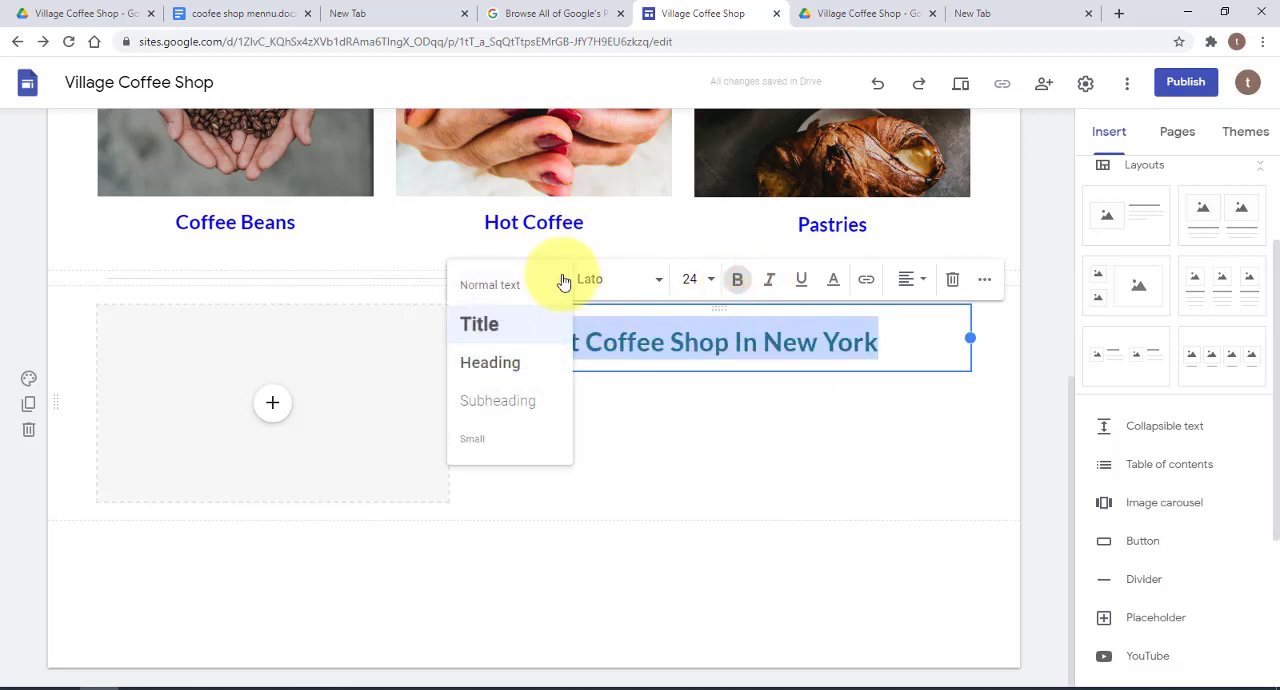
pyautogui.click(503, 361)
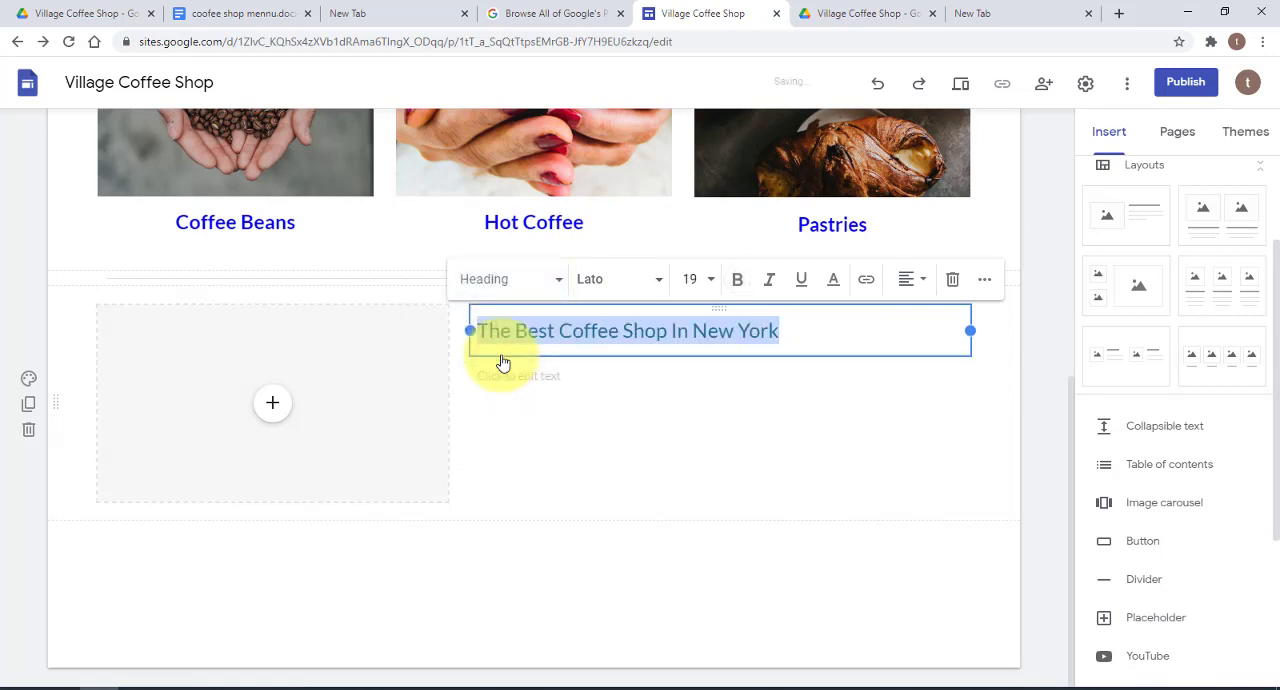
# Change the font of the "The Best Coffee Shop In New York" heading to Times New Roman
pyautogui.click(563, 283)
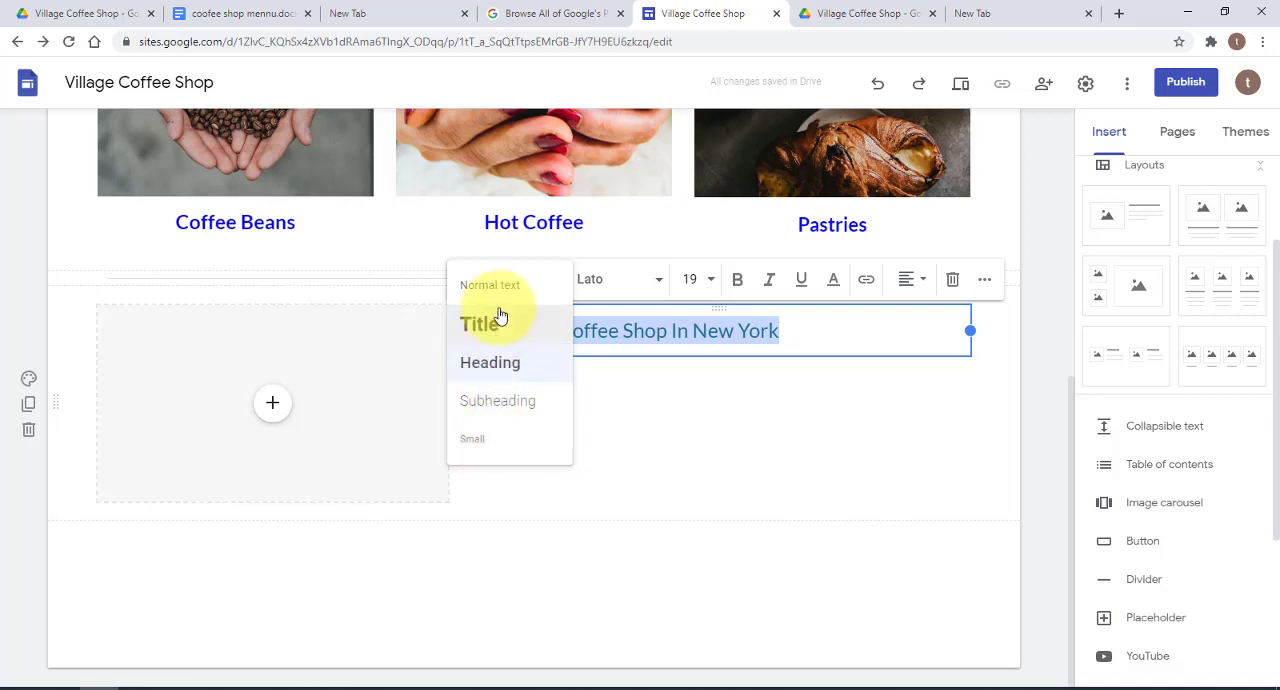
pyautogui.click(660, 283)
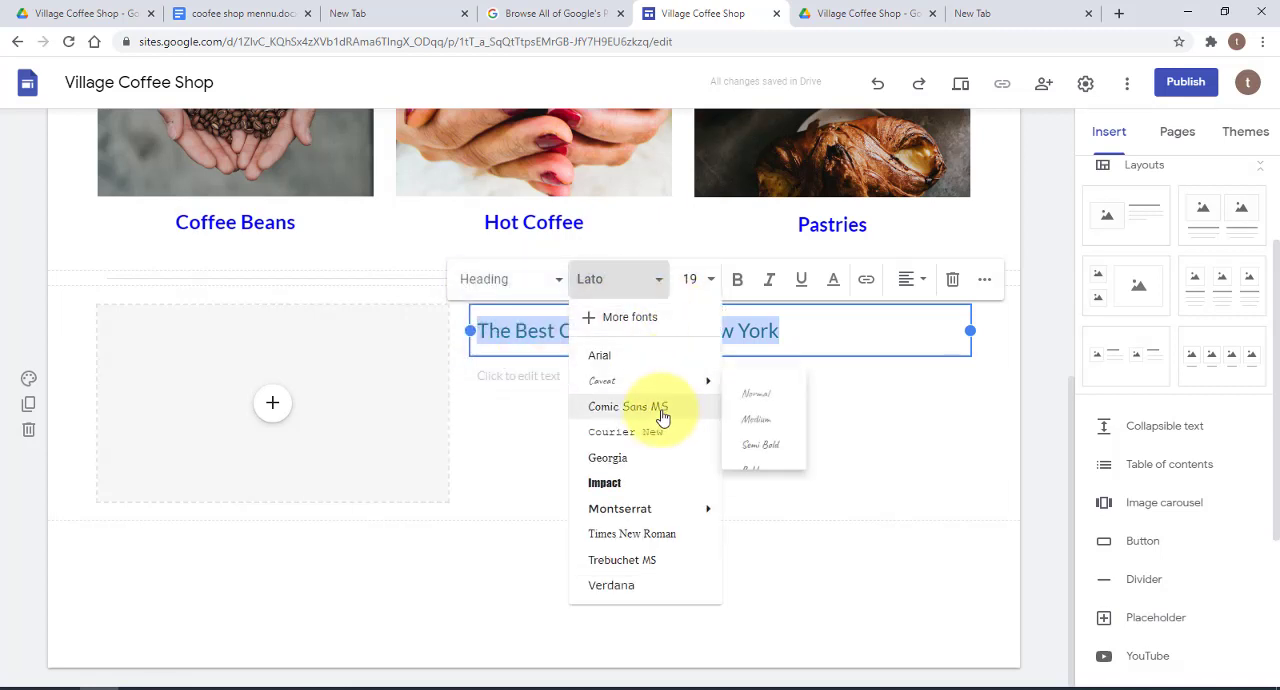
pyautogui.click(652, 540)
pyautogui.click(728, 500)
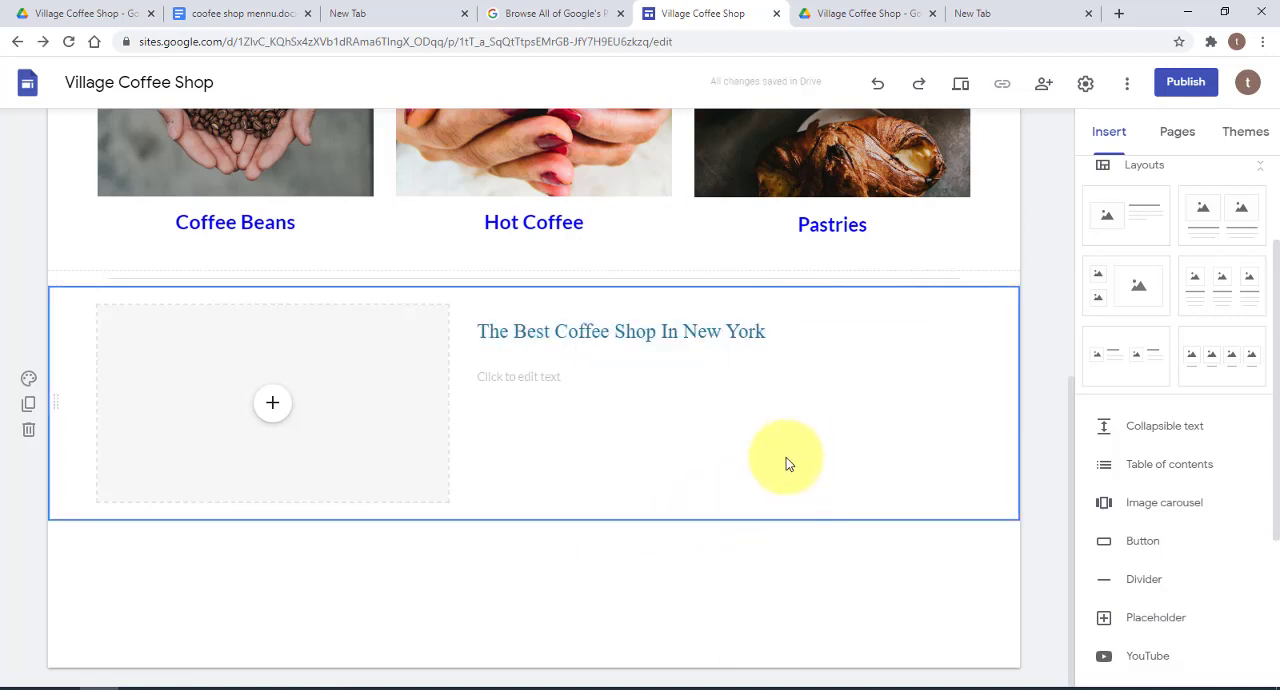
# Colour the "The Best Coffee Shop In New York" heading red (#ff0000)
pyautogui.moveTo(777, 336); pyautogui.dragTo(471, 327)
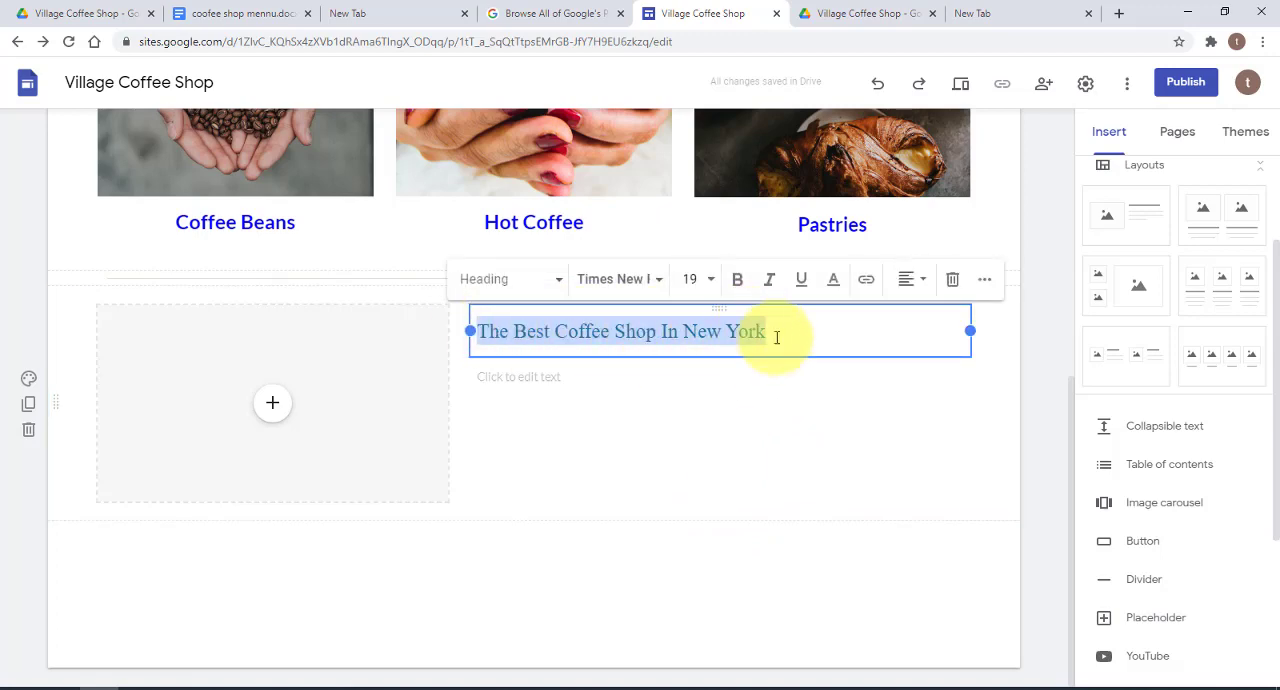
pyautogui.click(833, 279)
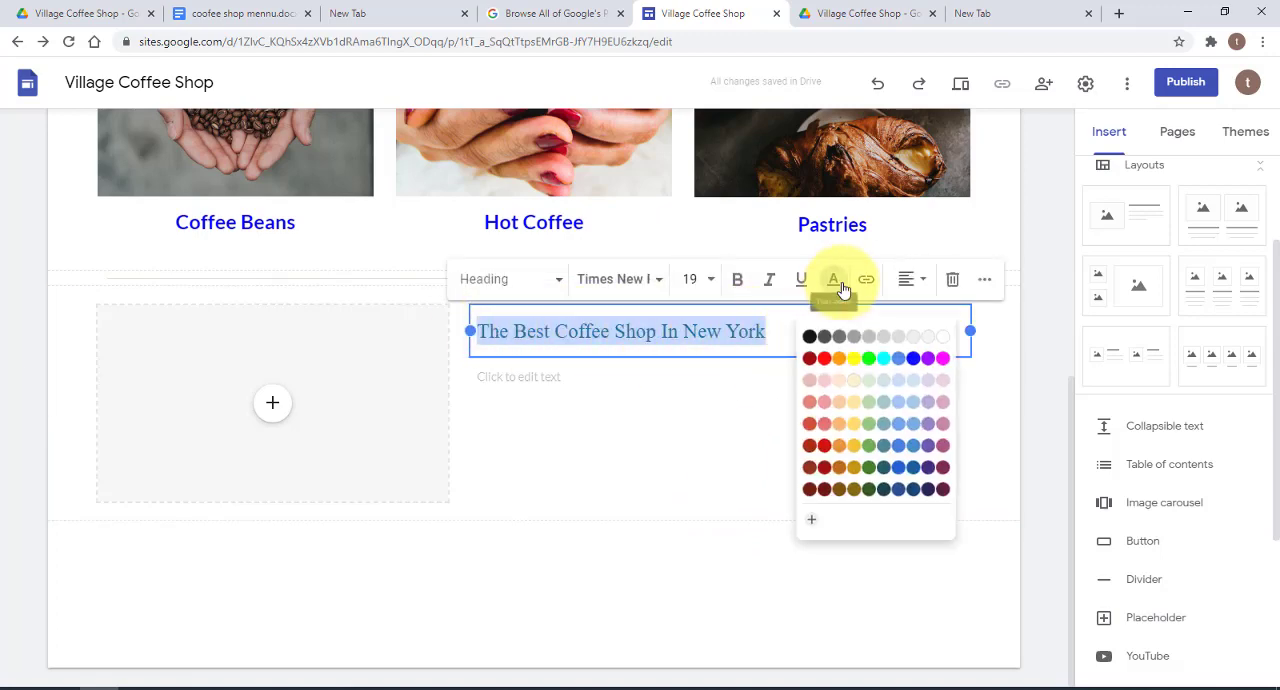
pyautogui.click(818, 350)
# Remove the empty text box below the red heading and narrow the heading's box to fit closer to its text
pyautogui.click(840, 358)
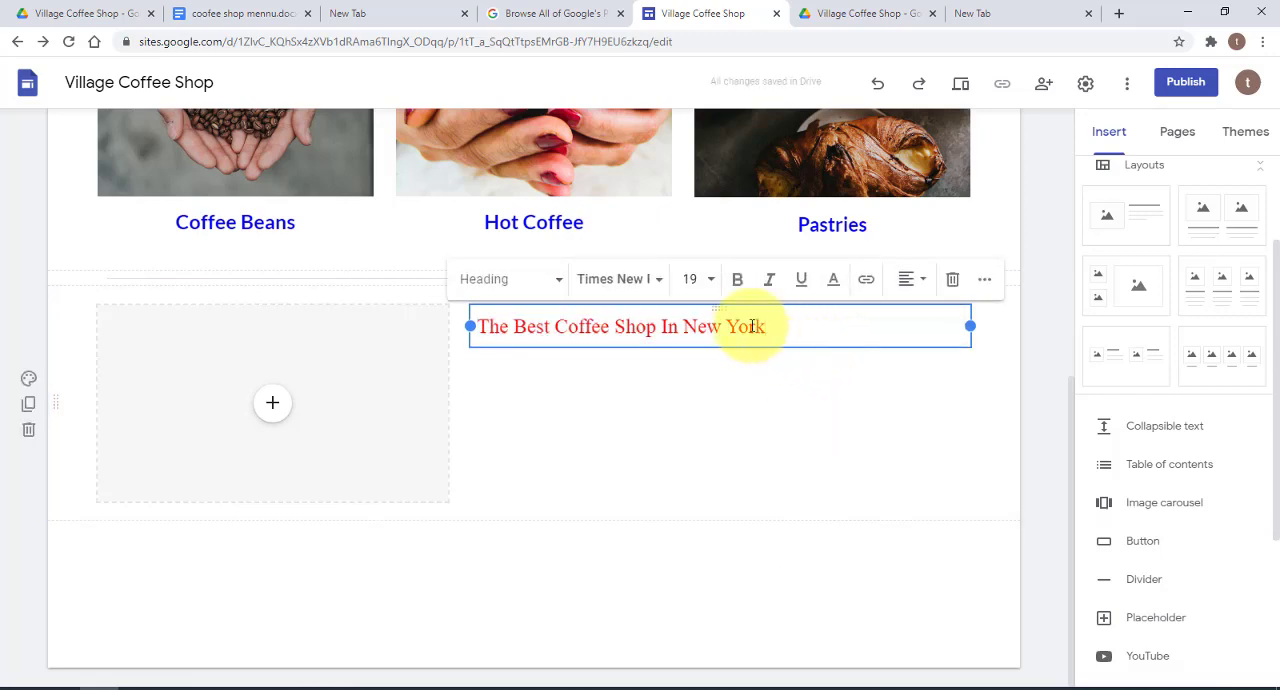
pyautogui.moveTo(967, 326); pyautogui.dragTo(793, 331)
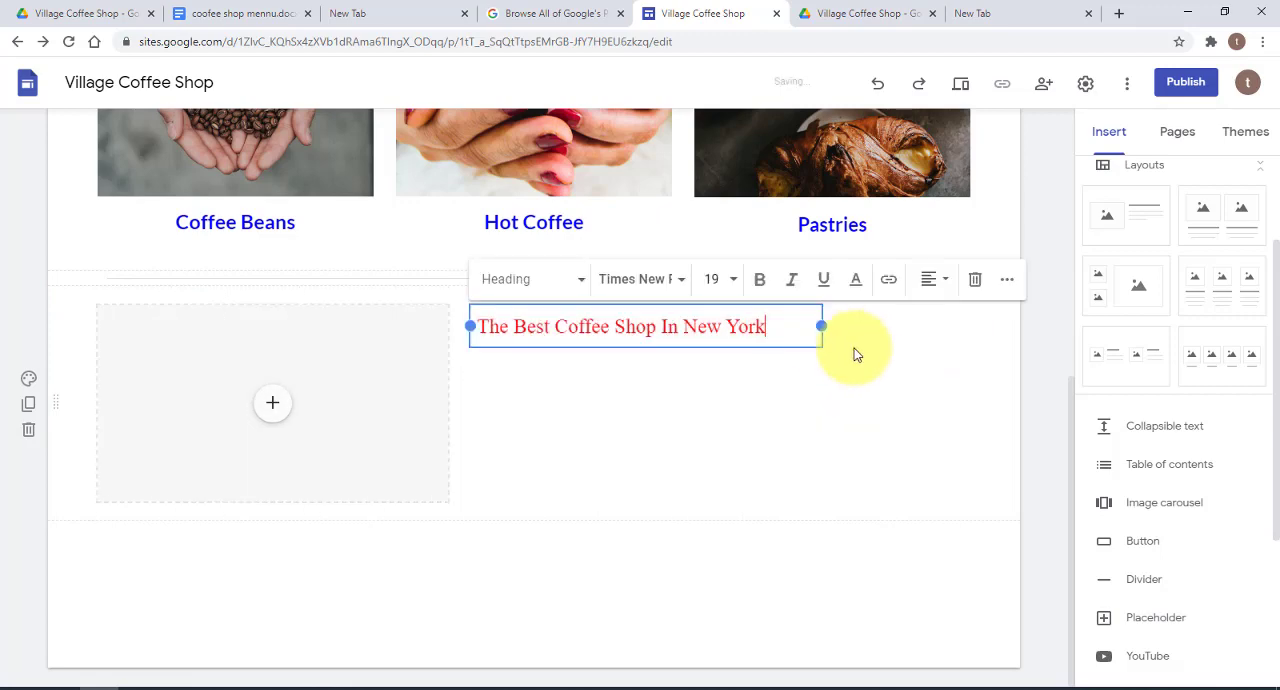
# Fill the empty image placeholder beside the red heading with New York.jpg from Google Drive
pyautogui.click(276, 405)
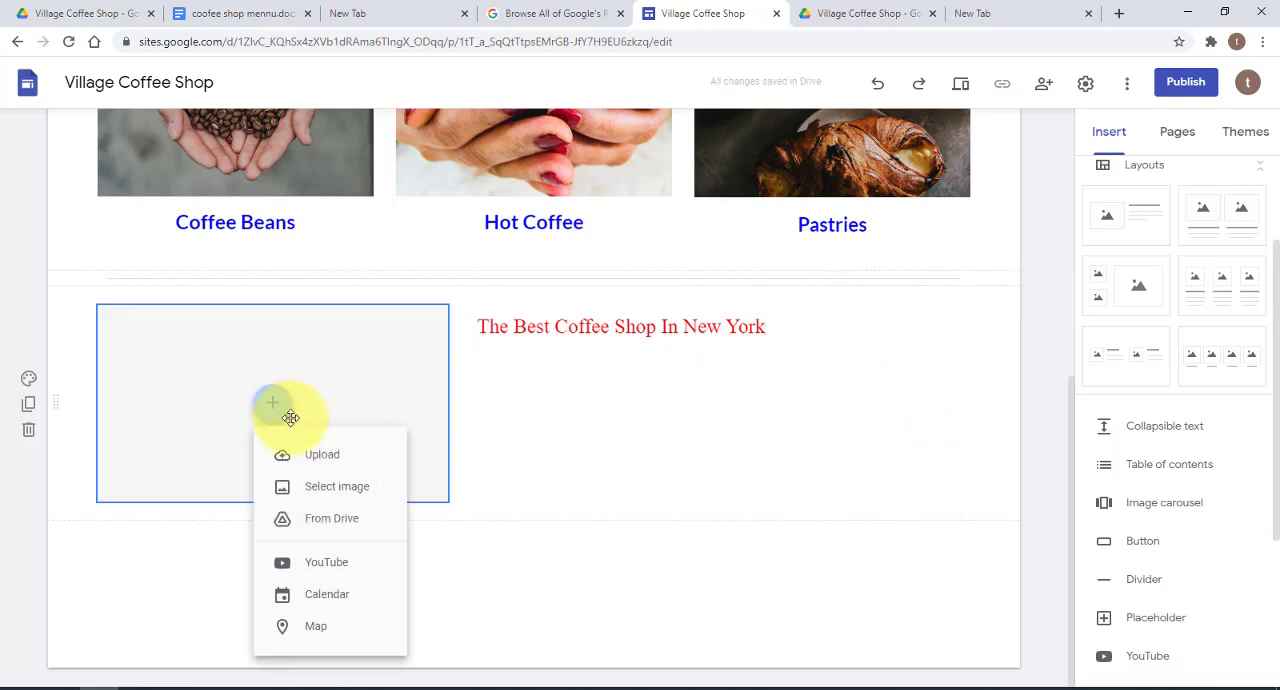
pyautogui.click(353, 486)
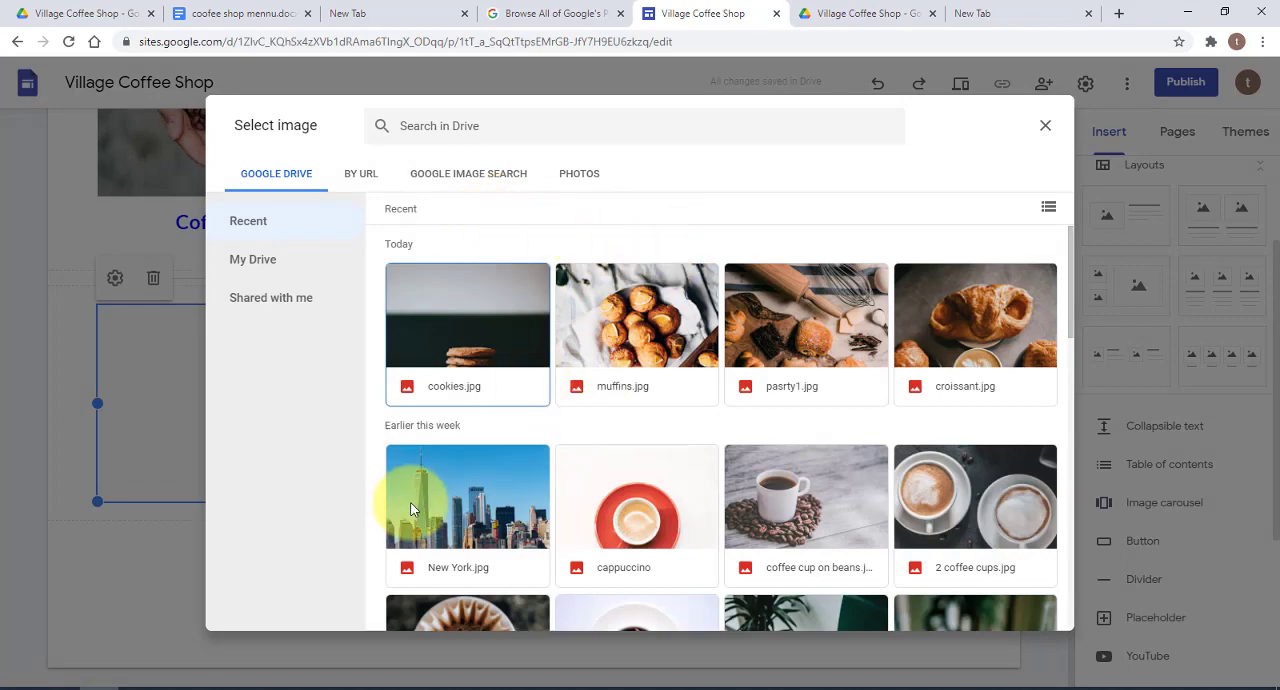
pyautogui.doubleClick(460, 488)
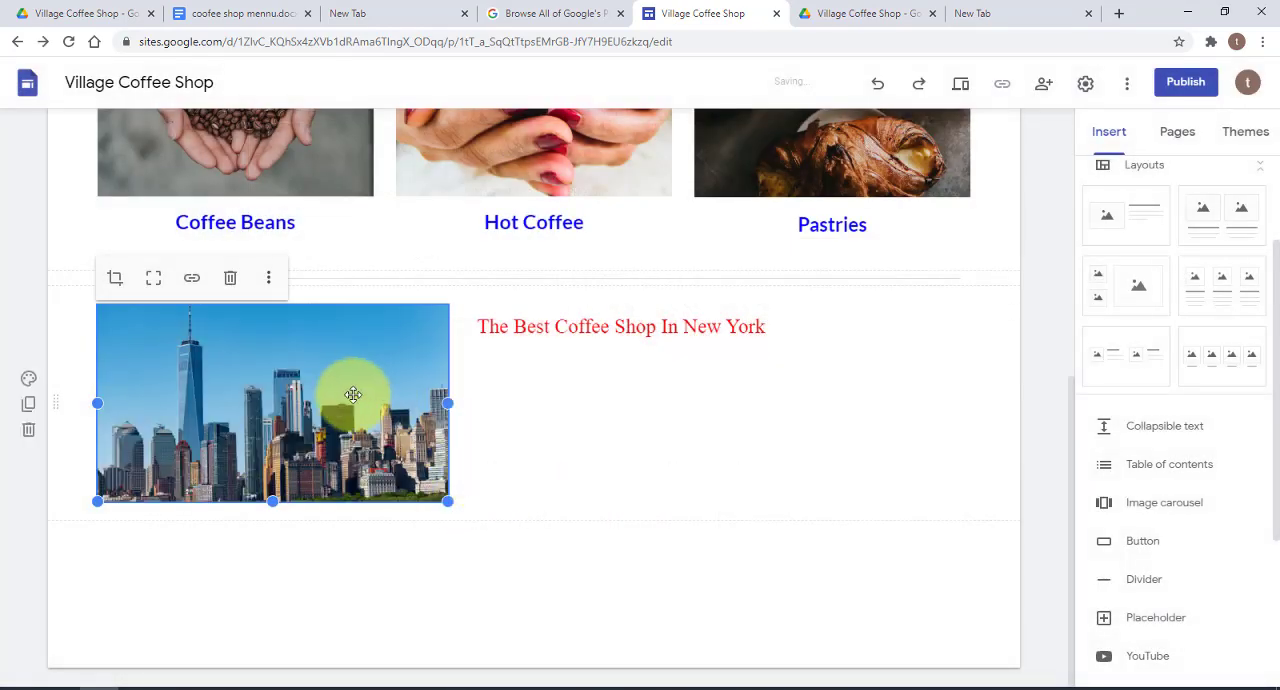
pyautogui.click(507, 446)
pyautogui.click(400, 460)
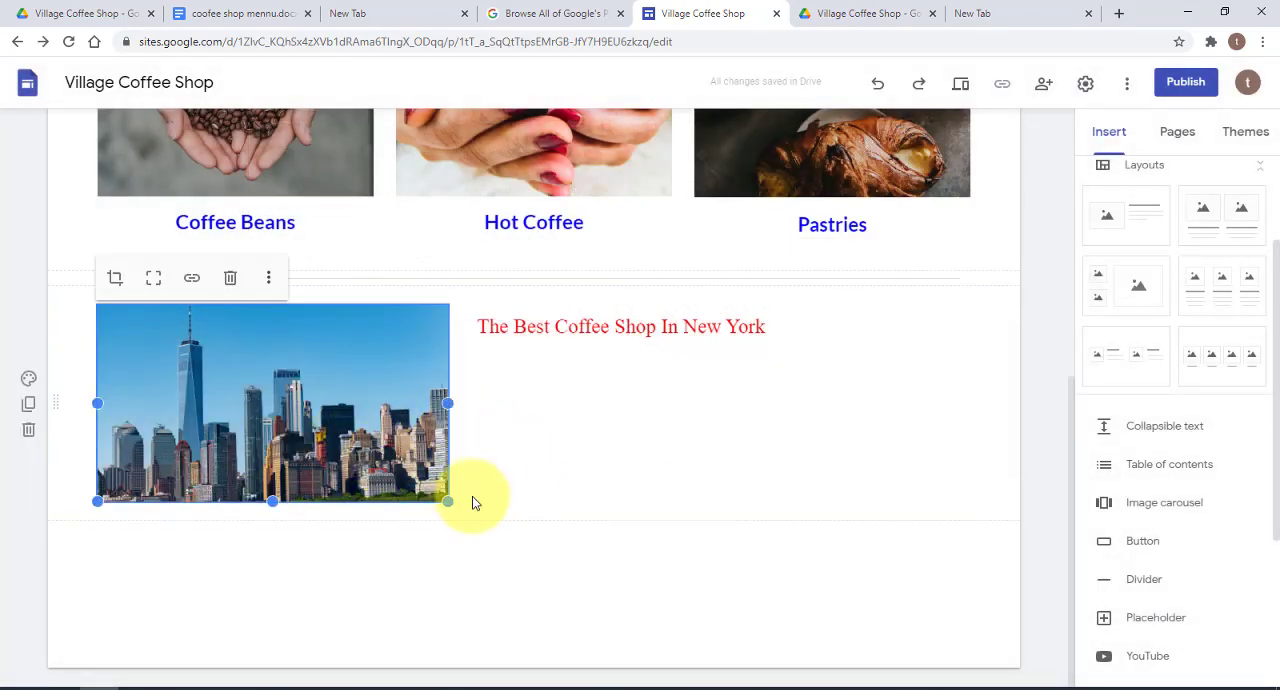
pyautogui.moveTo(447, 503)
pyautogui.mouseDown()
pyautogui.moveTo(460, 515)
pyautogui.moveTo(448, 502)
pyautogui.mouseUp()
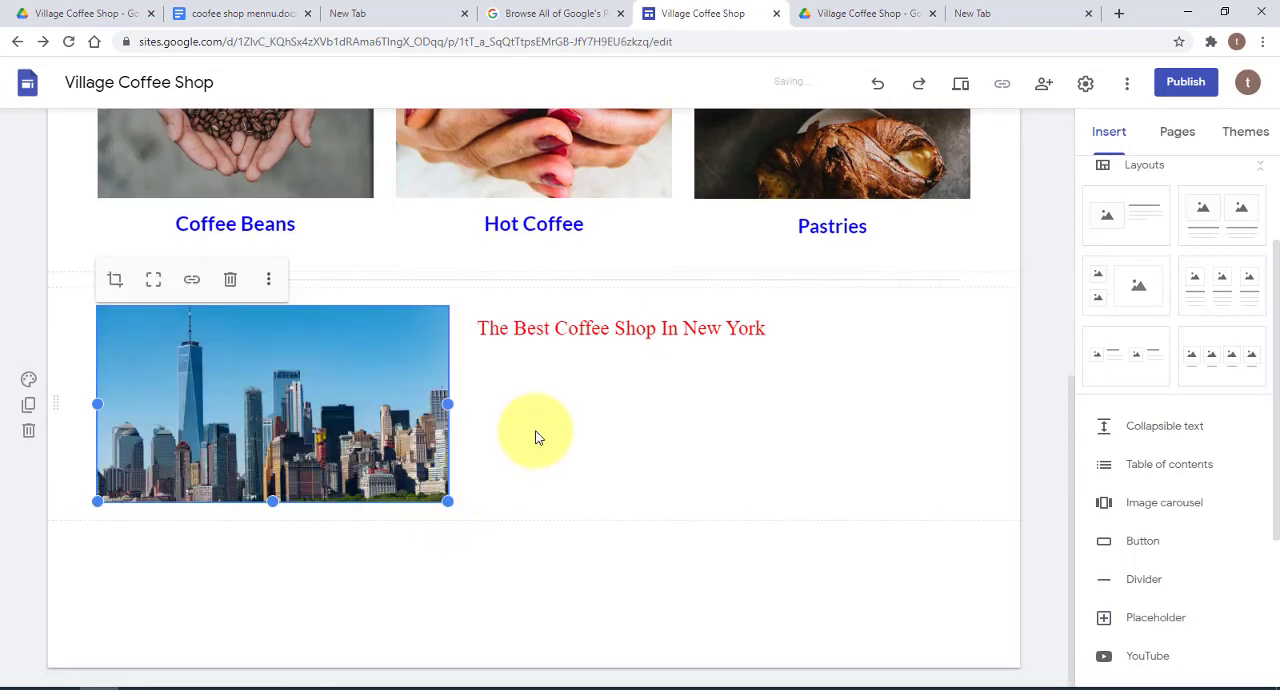
pyautogui.click(544, 417)
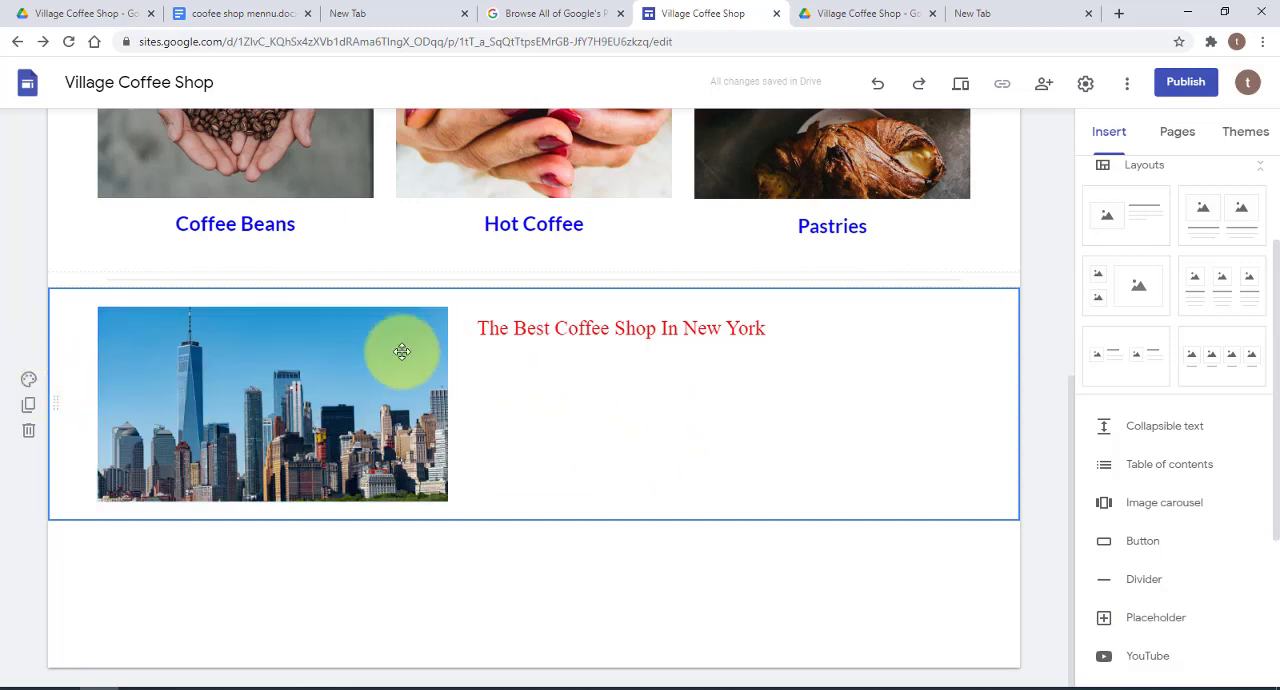
# Try the Emphasis 1 and Emphasis 2 backgrounds on the New York section
pyautogui.click(30, 384)
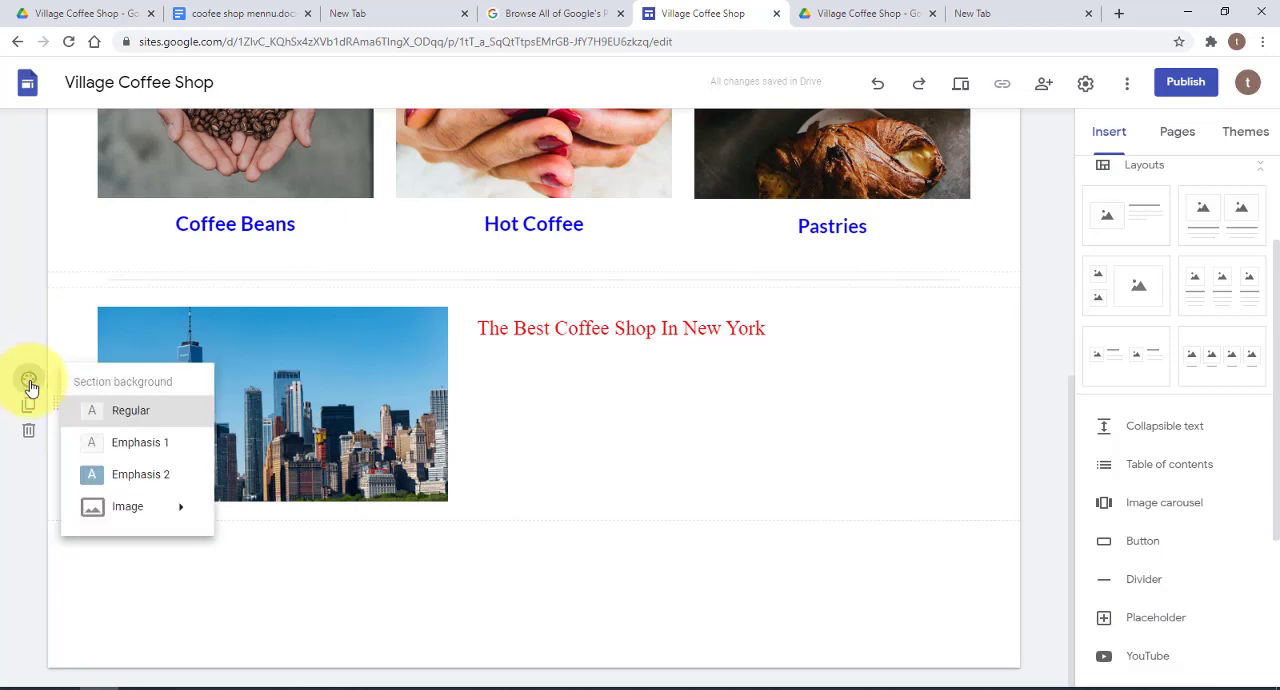
pyautogui.click(148, 450)
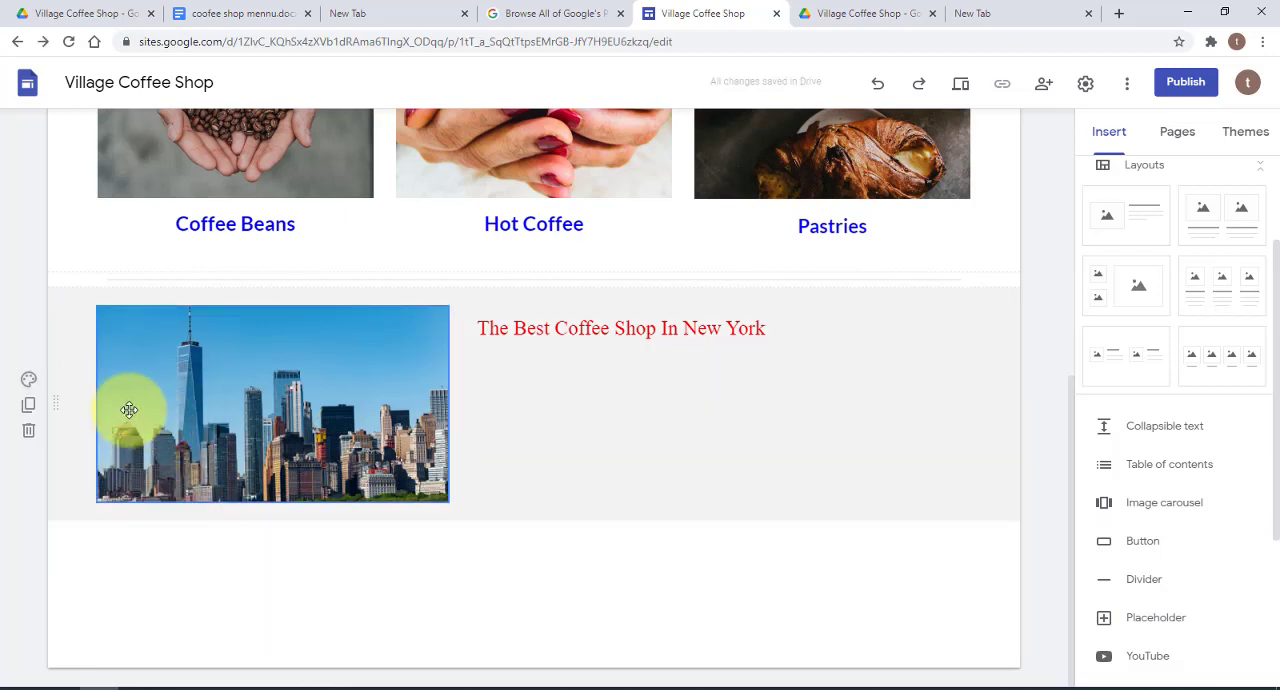
pyautogui.click(28, 379)
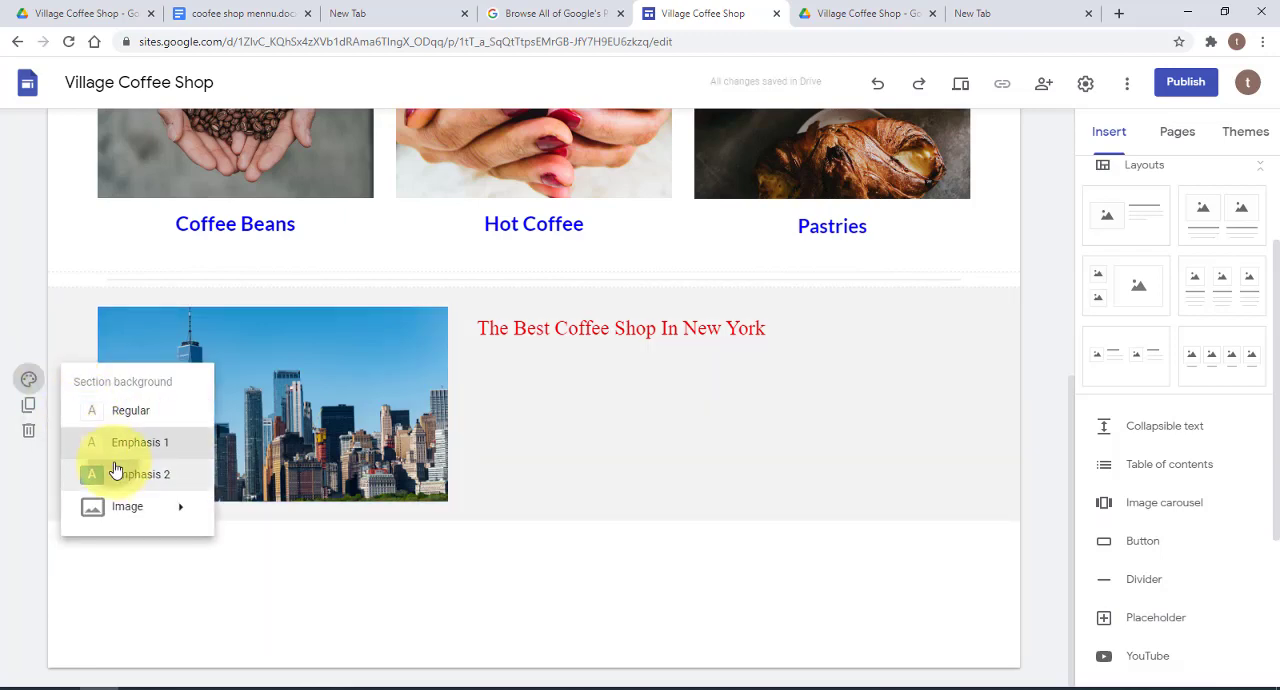
pyautogui.click(108, 473)
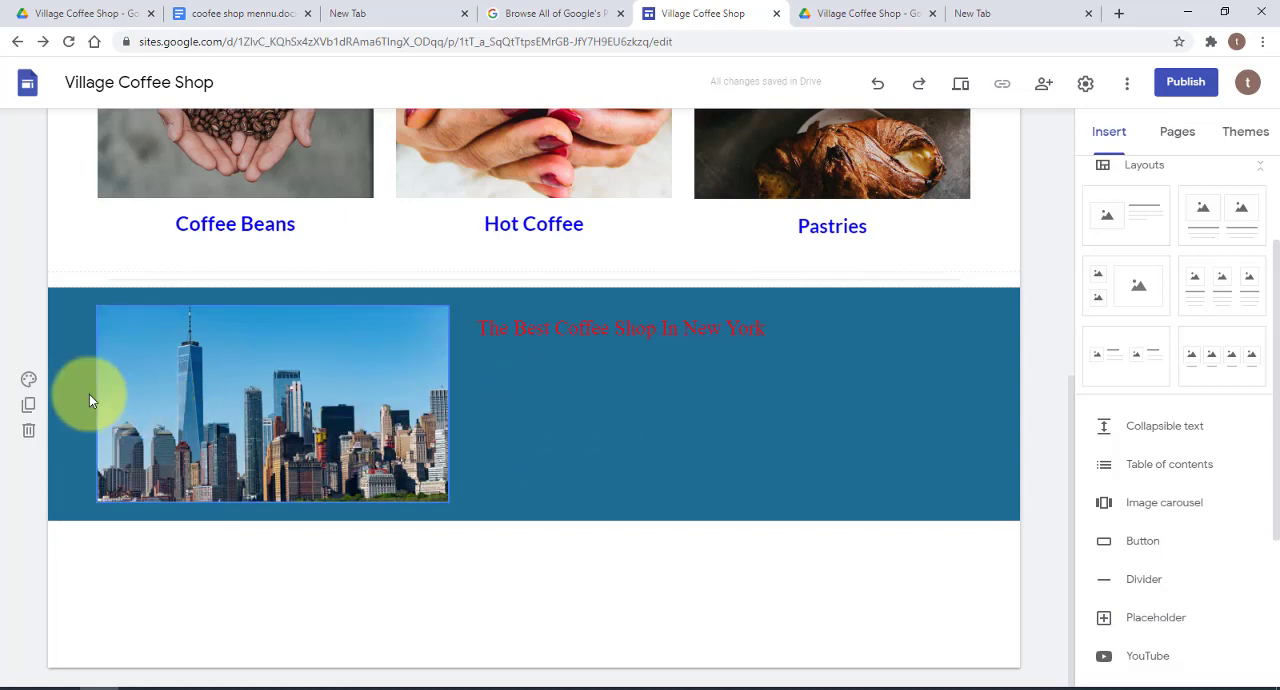
# Give the New York section the pale pink seascape gallery image as background and remove its readability adjustment
pyautogui.click(31, 381)
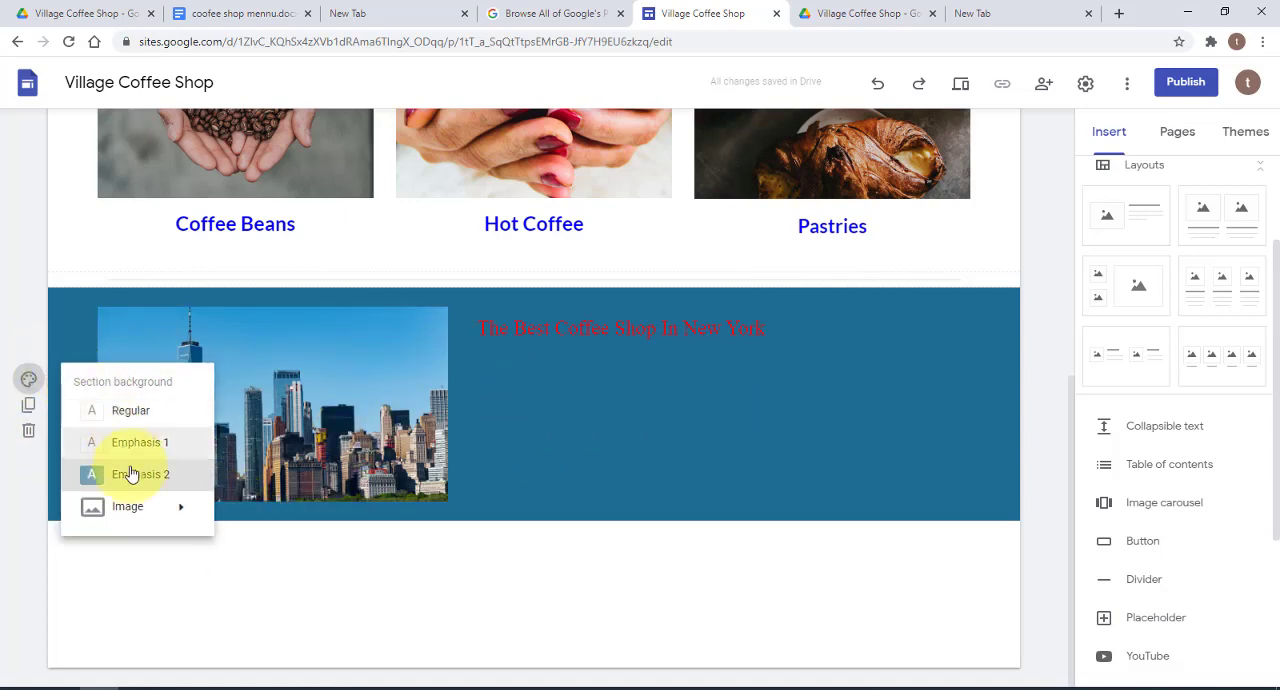
pyautogui.moveTo(150, 507)
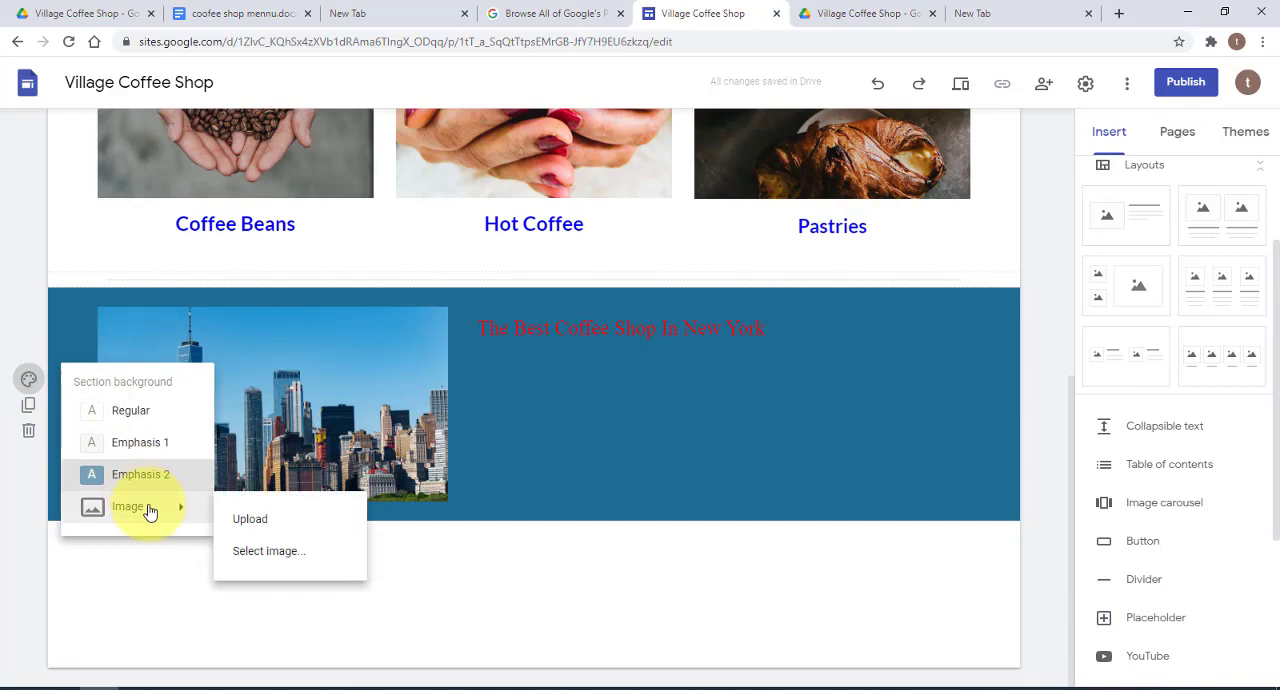
pyautogui.click(259, 551)
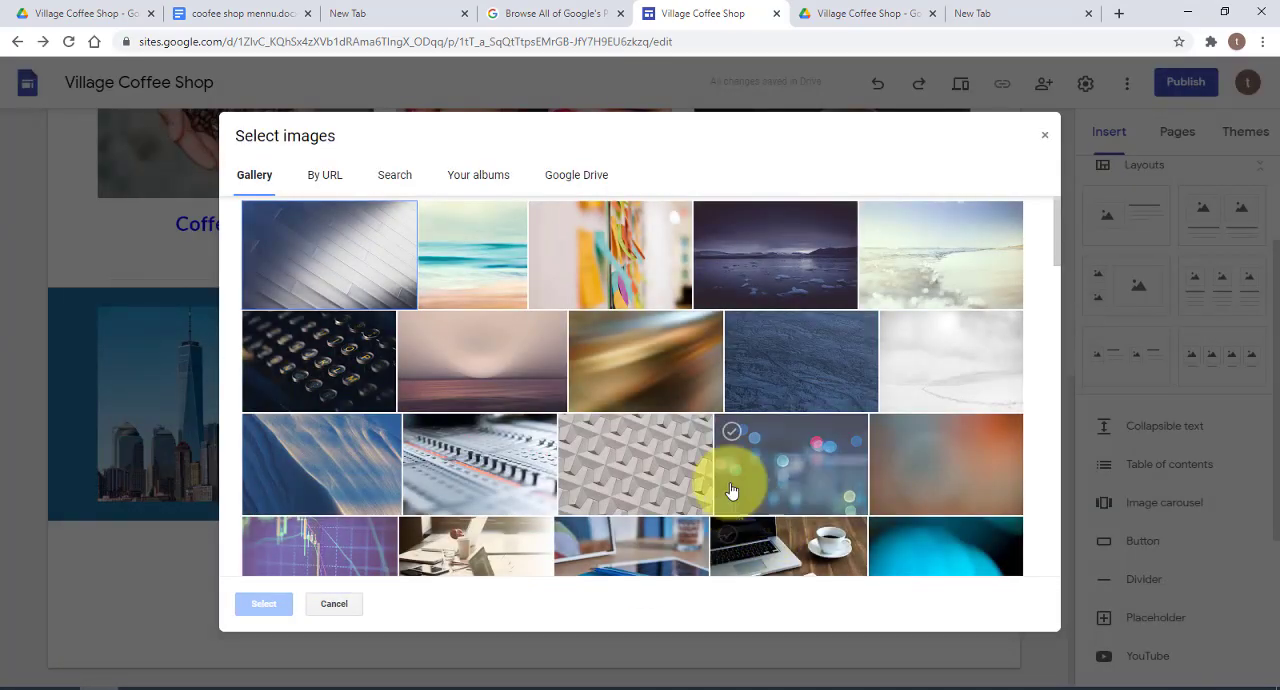
pyautogui.click(474, 345)
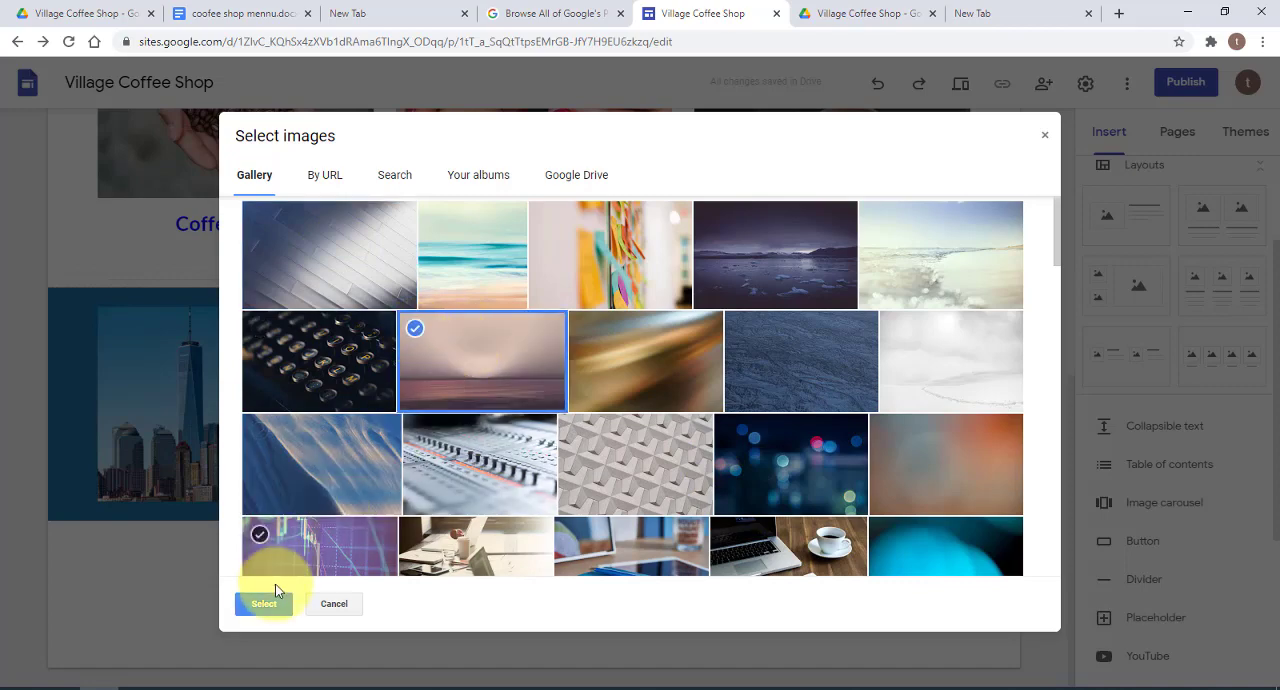
pyautogui.click(277, 592)
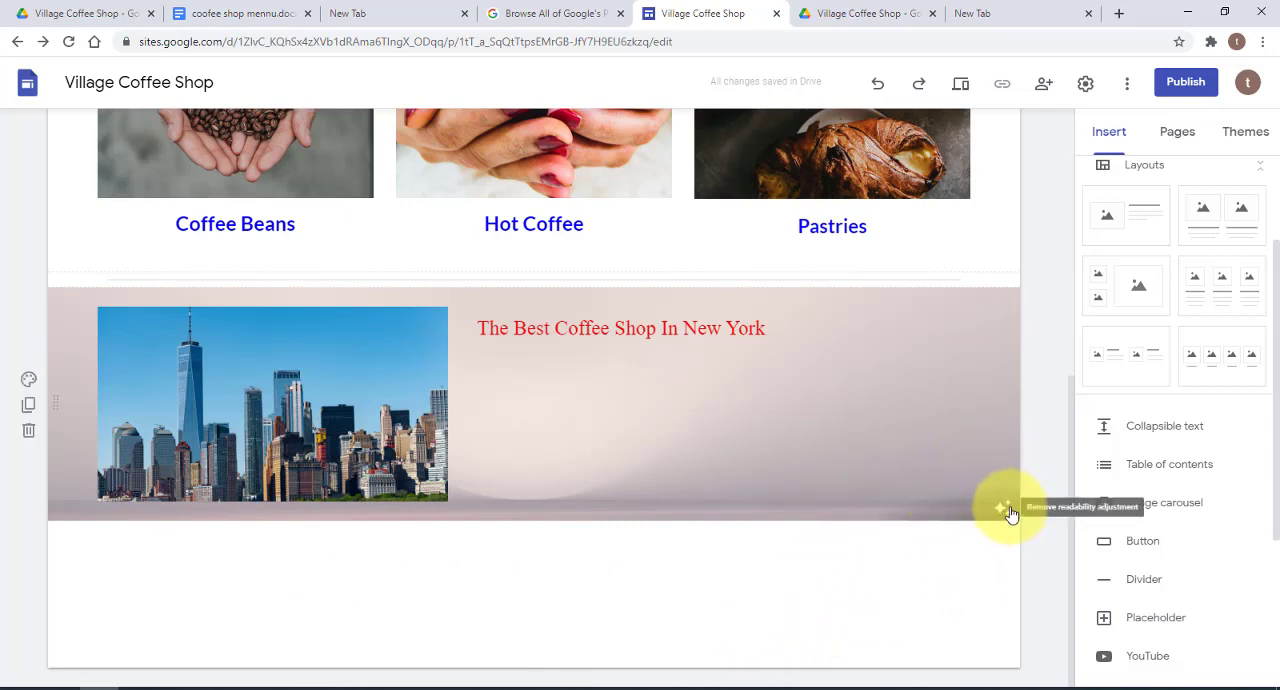
pyautogui.click(1008, 509)
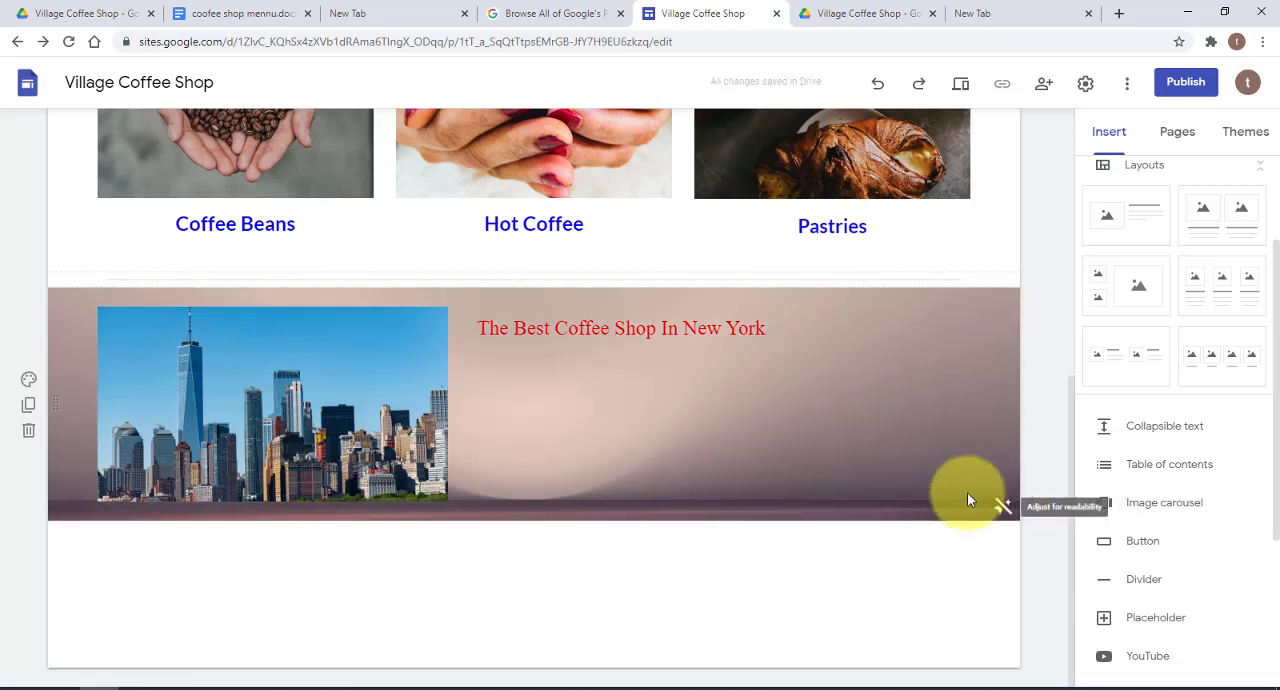
# Add the coffee cup logo image from Google Drive as the site's logo
pyautogui.scroll(5, 891, 557)
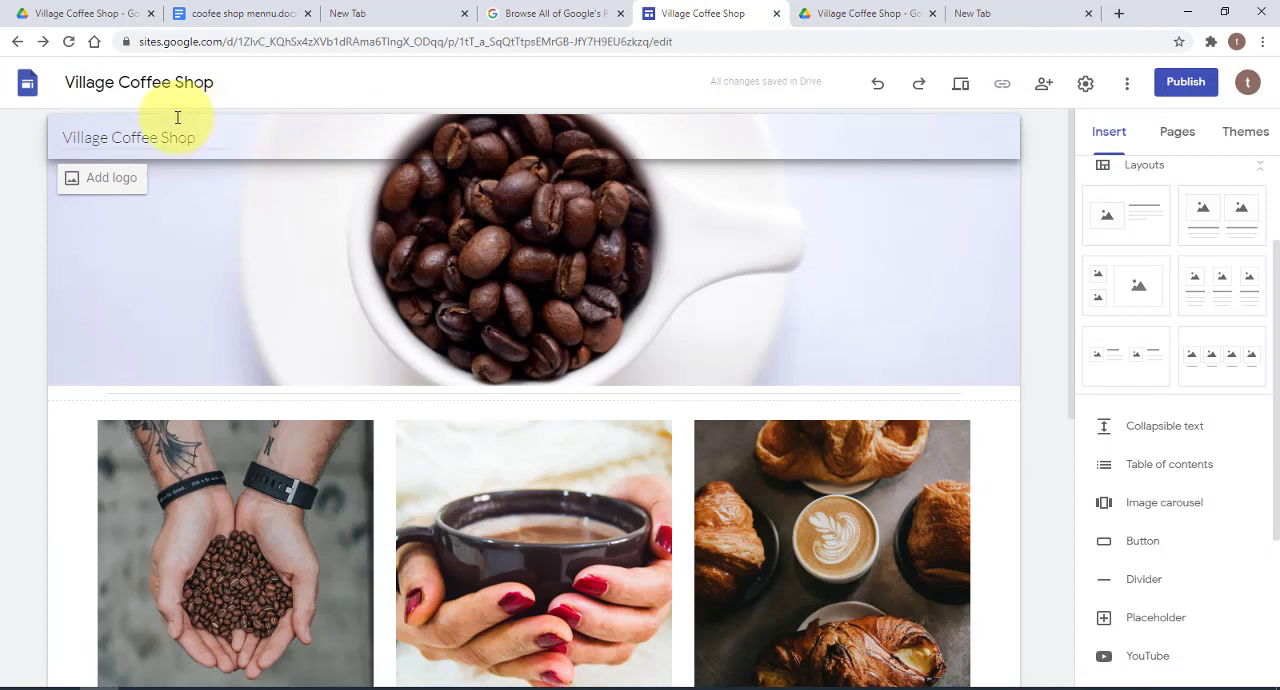
pyautogui.click(101, 186)
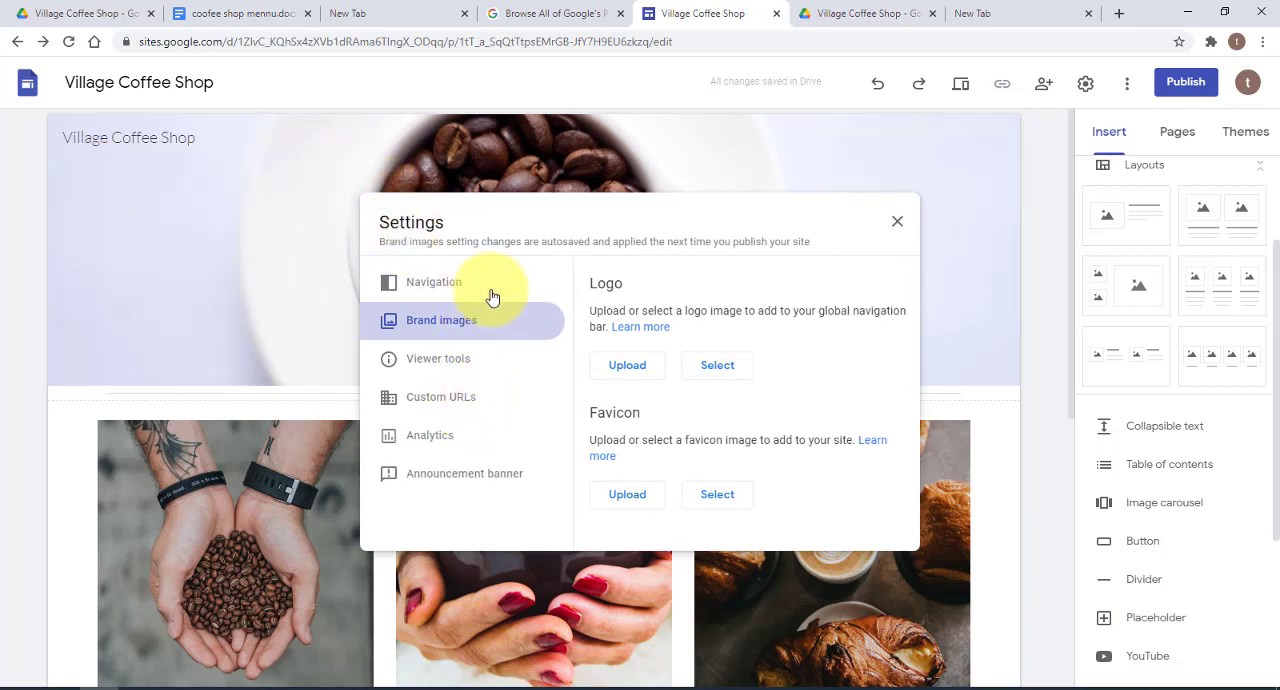
pyautogui.click(710, 370)
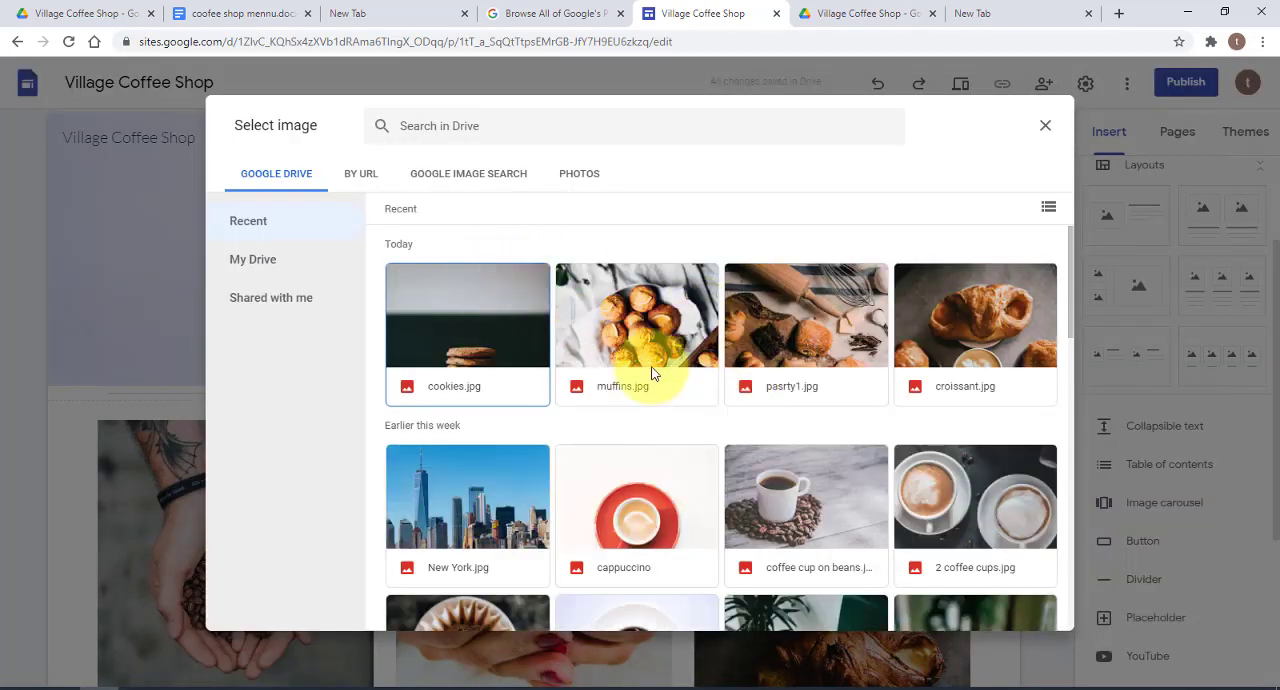
pyautogui.scroll(-5, 895, 402)
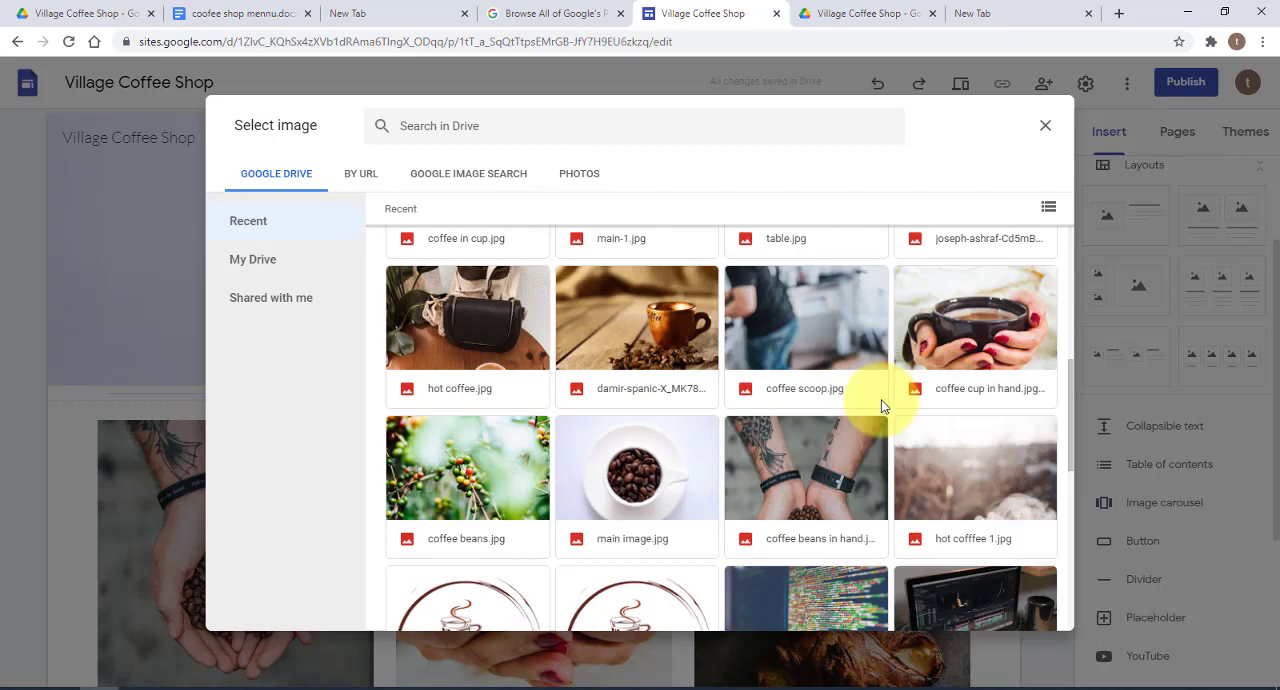
pyautogui.scroll(-3, 881, 402)
pyautogui.doubleClick(452, 328)
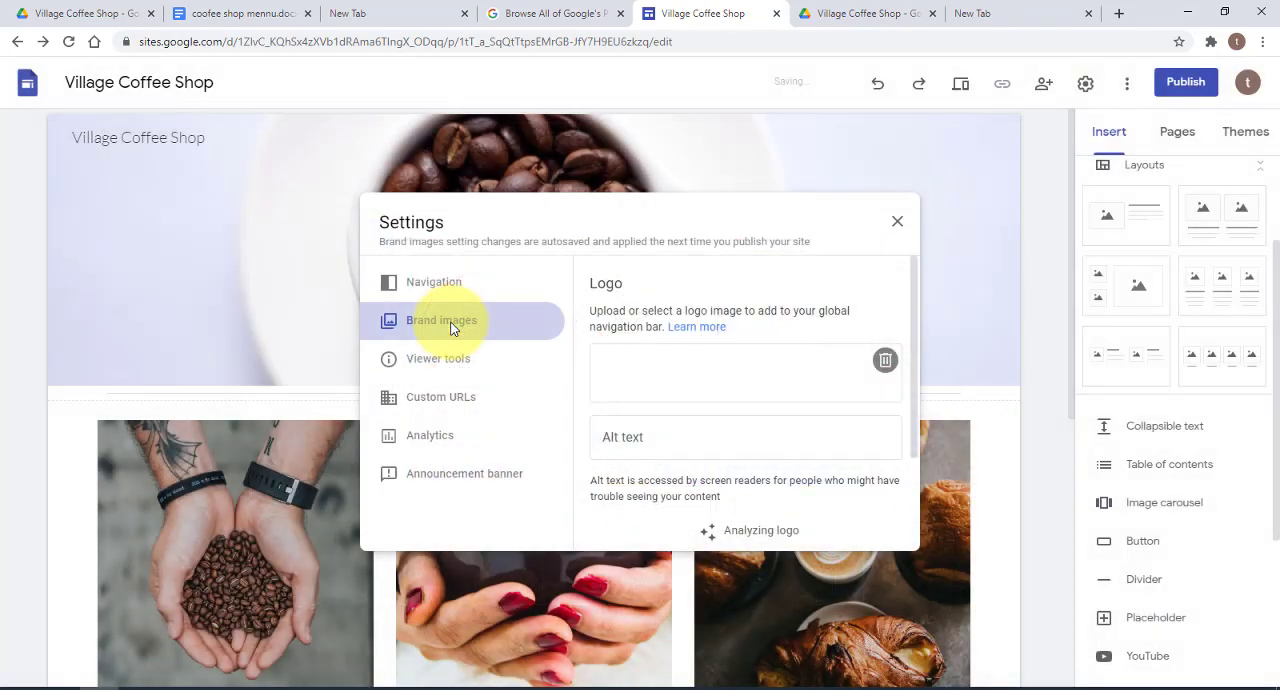
pyautogui.click(900, 225)
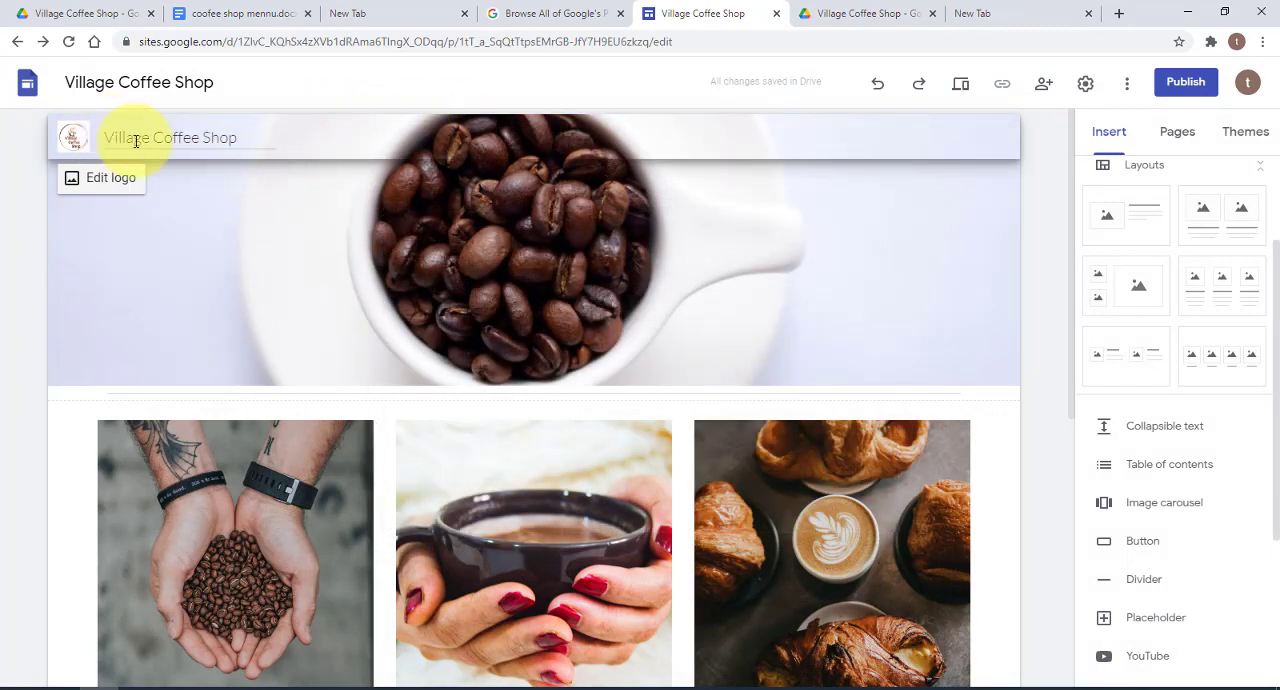
# Add a new page named "About us" to the site
pyautogui.moveTo(820, 170)
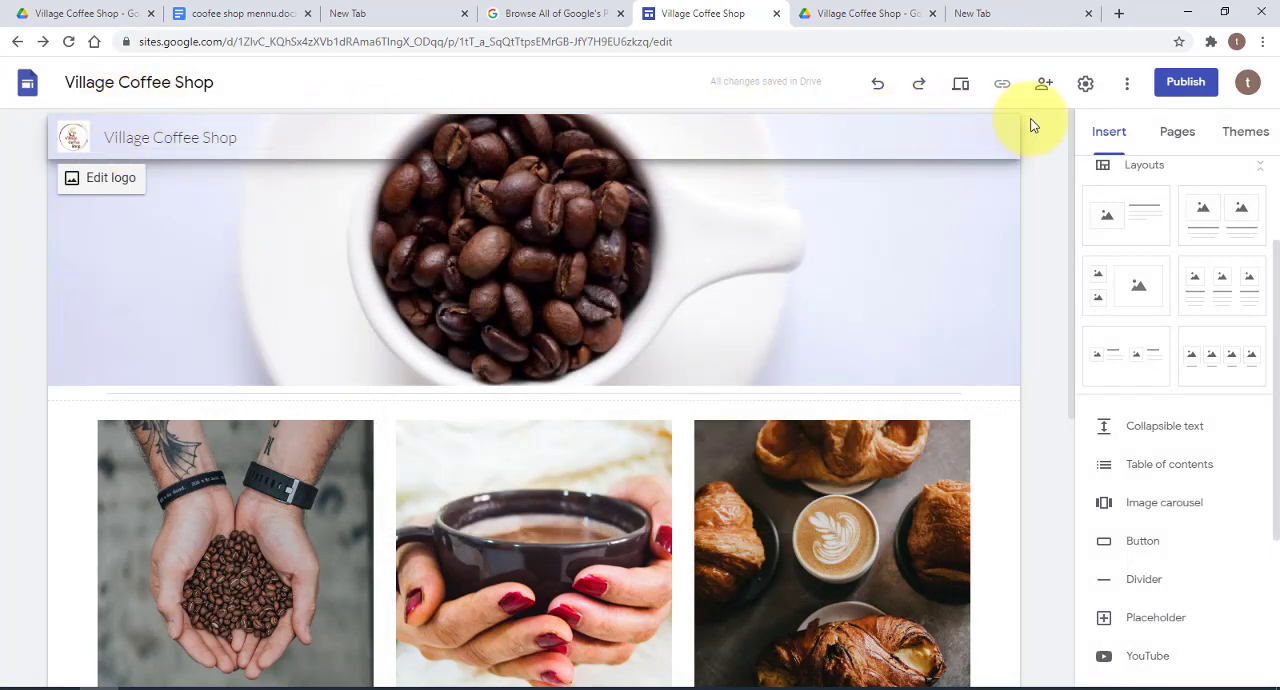
pyautogui.click(1178, 132)
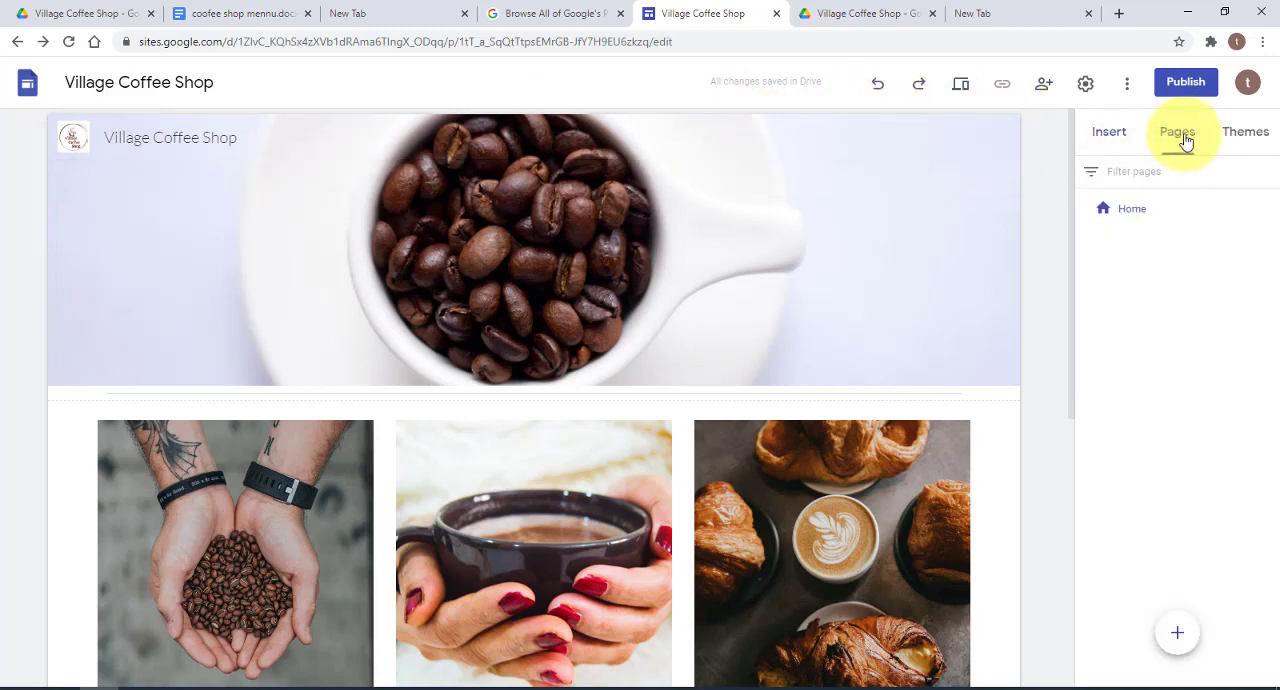
pyautogui.moveTo(850, 292)
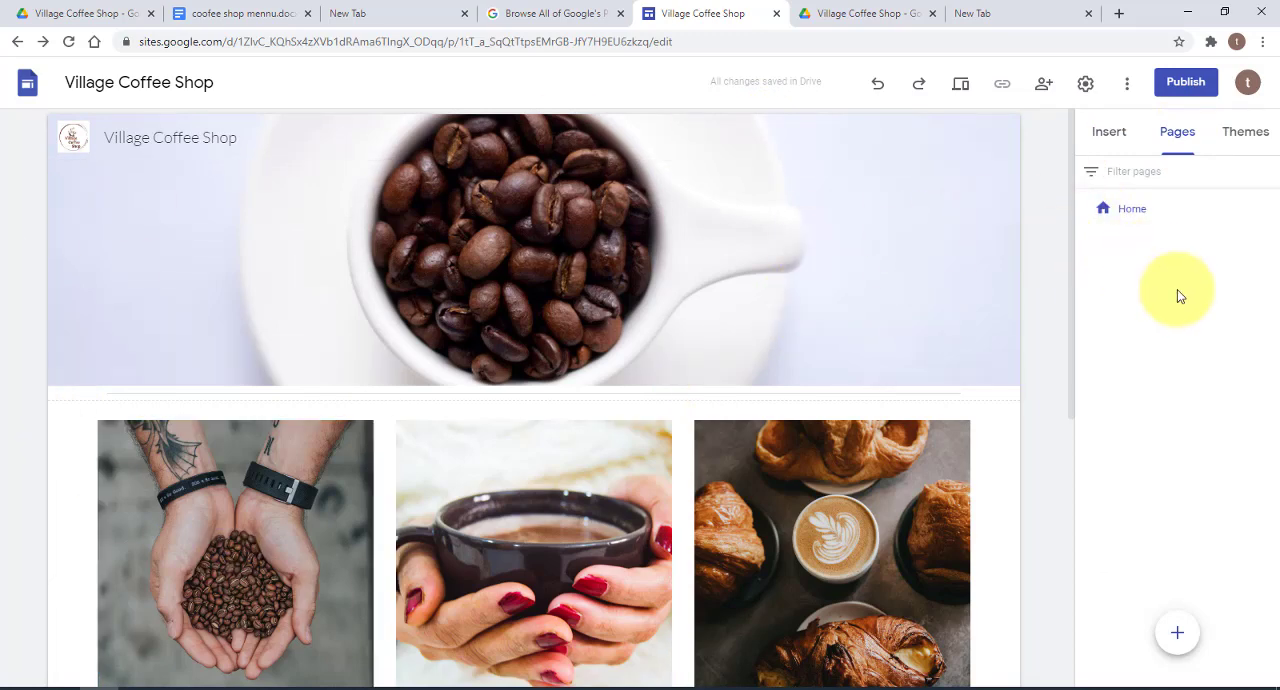
pyautogui.moveTo(1188, 626)
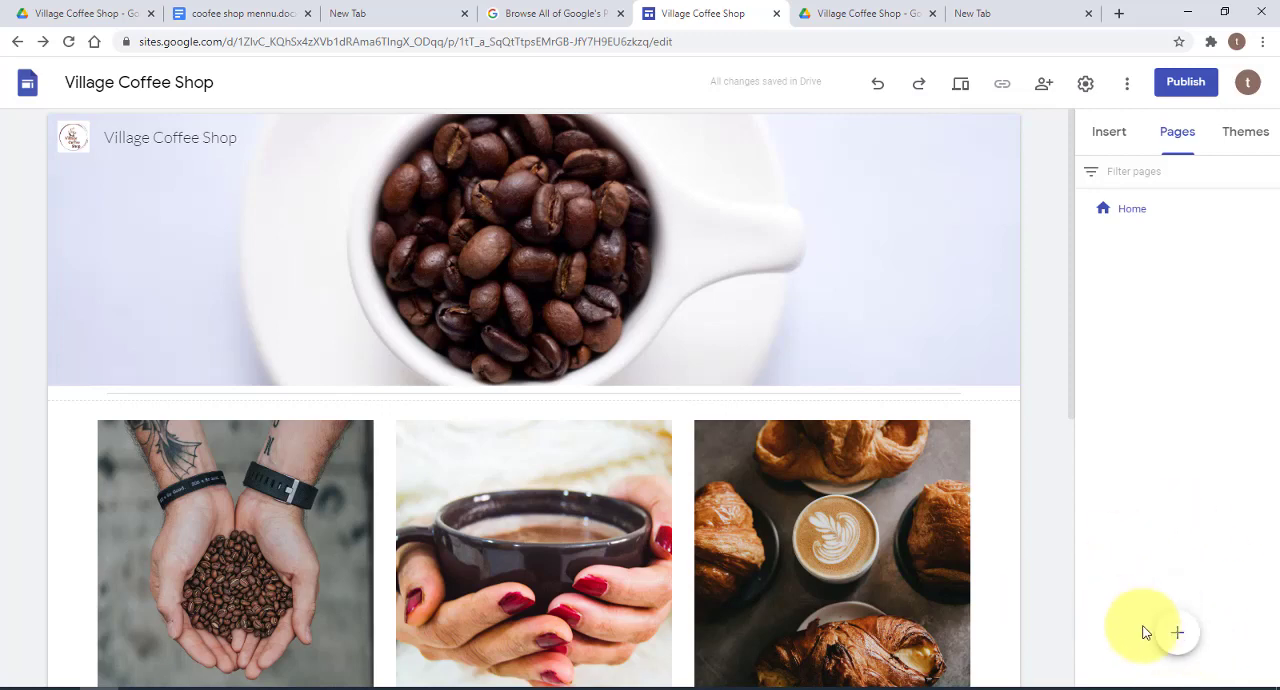
pyautogui.click(1177, 634)
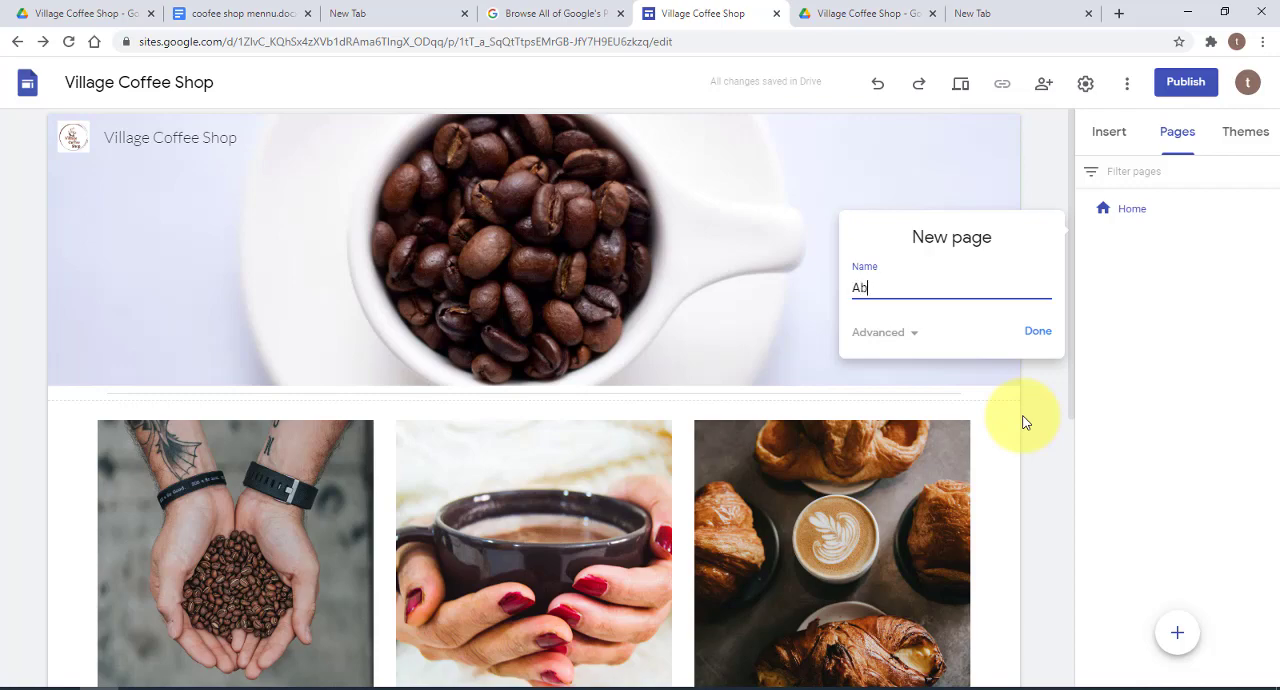
pyautogui.write('About us')
pyautogui.click(1037, 331)
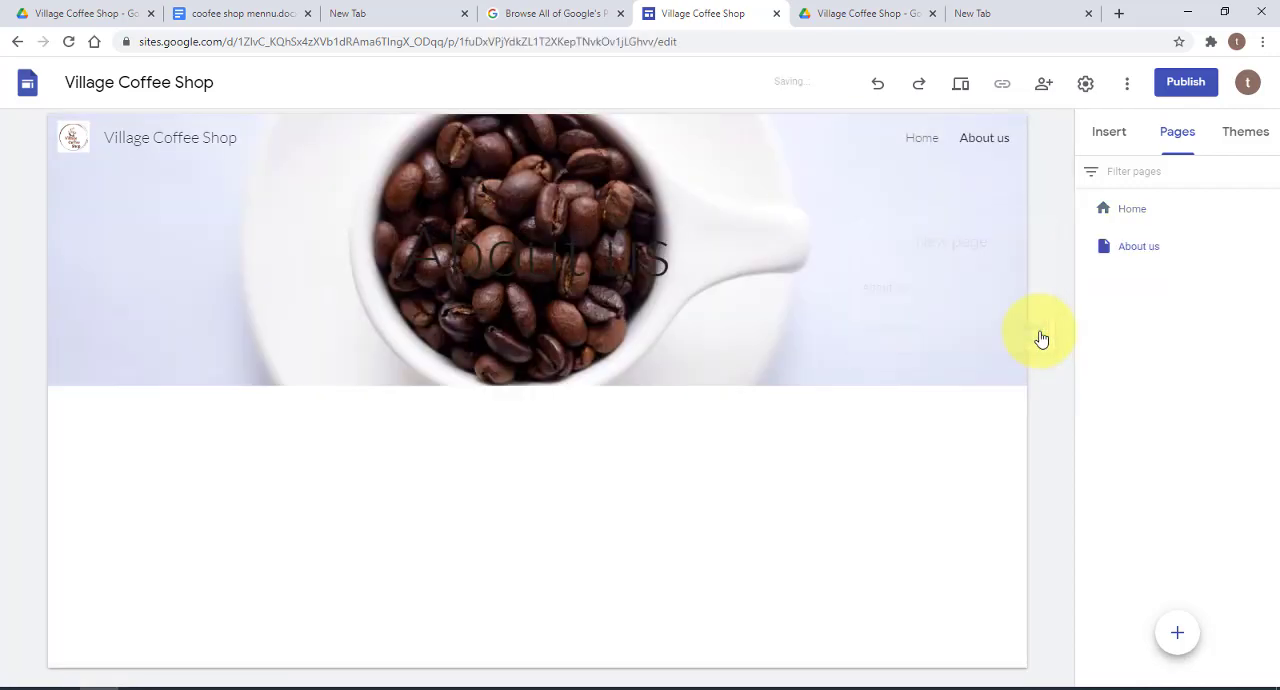
# Add three more pages to the site, named Menu, Location and Video
pyautogui.moveTo(1017, 343)
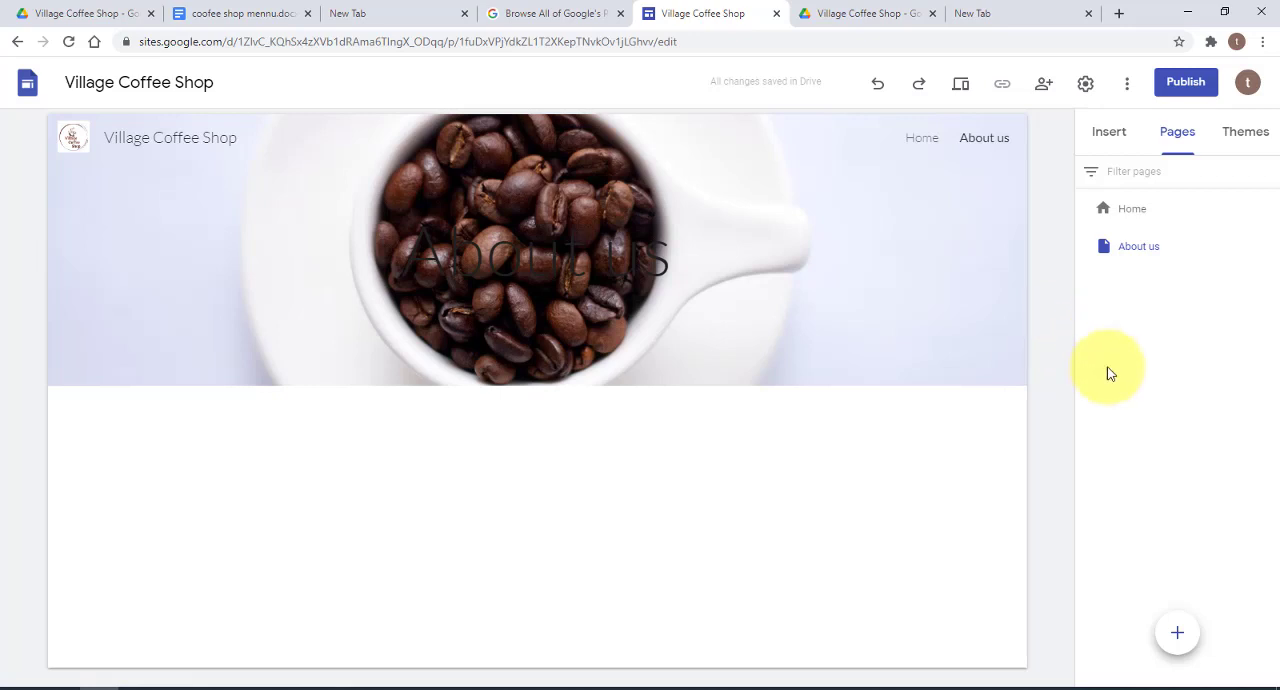
pyautogui.click(1177, 632)
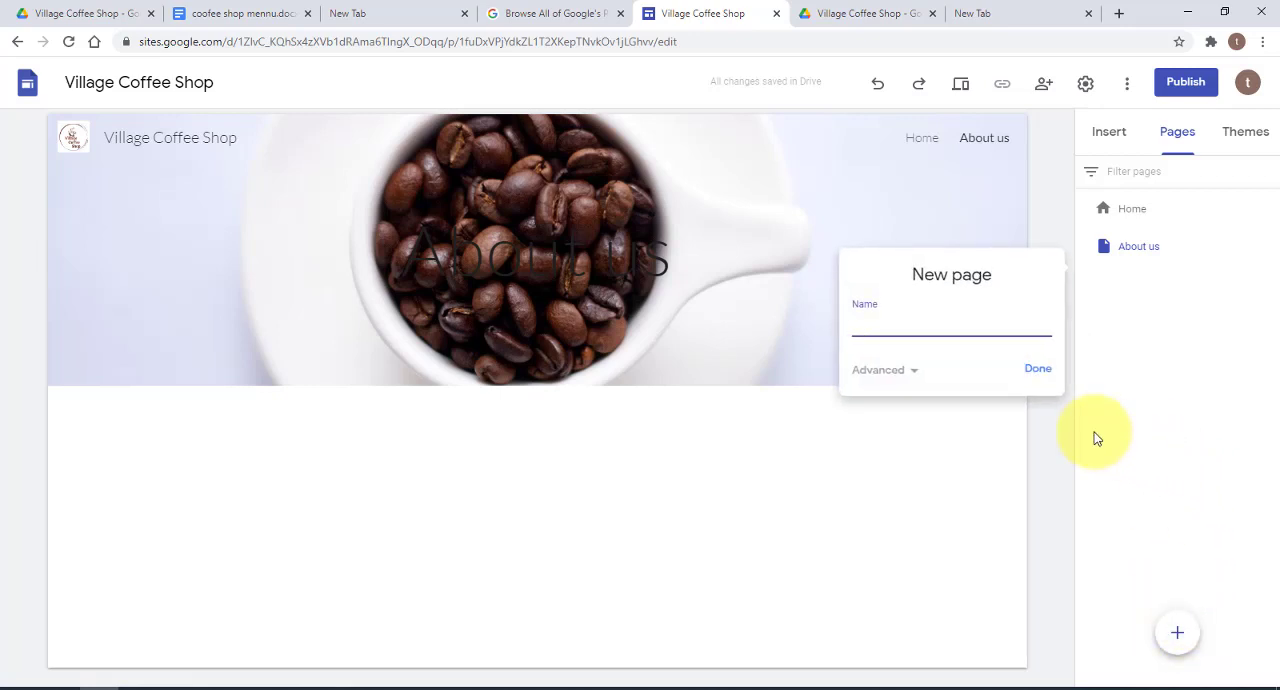
pyautogui.click(1040, 370)
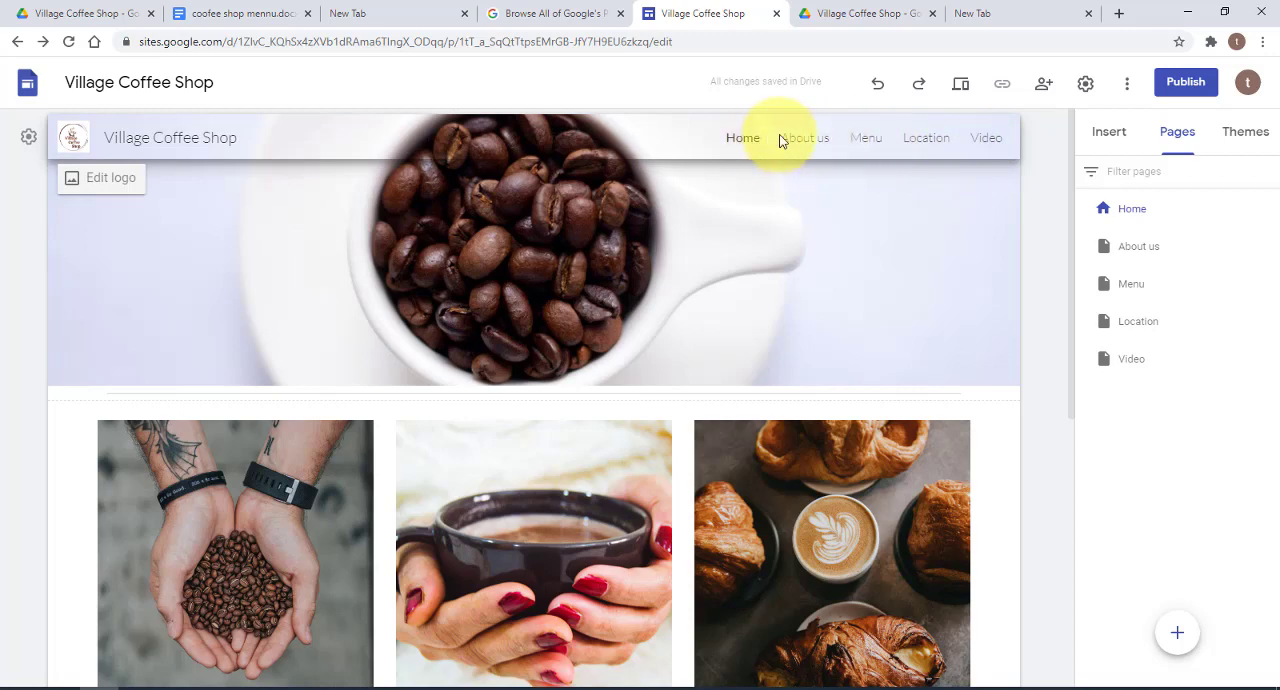
# Look at the Menu page's properties, including the advanced custom path setting, and close them
pyautogui.click(1268, 285)
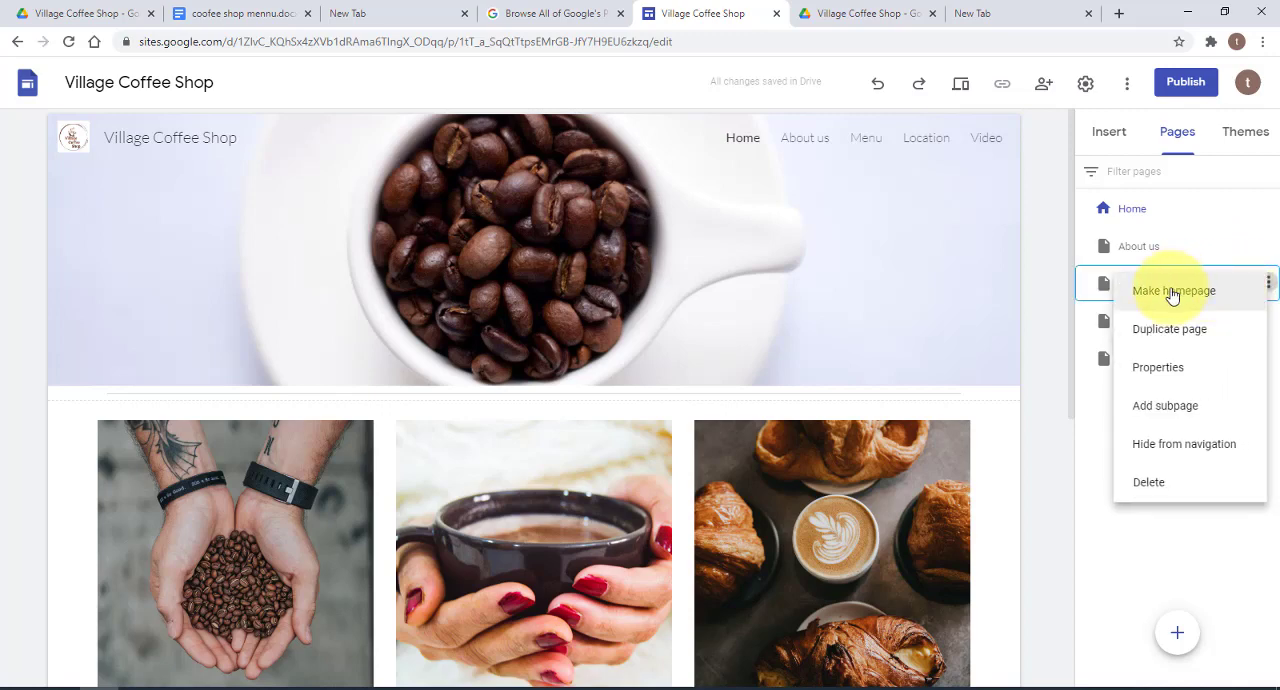
pyautogui.click(1173, 370)
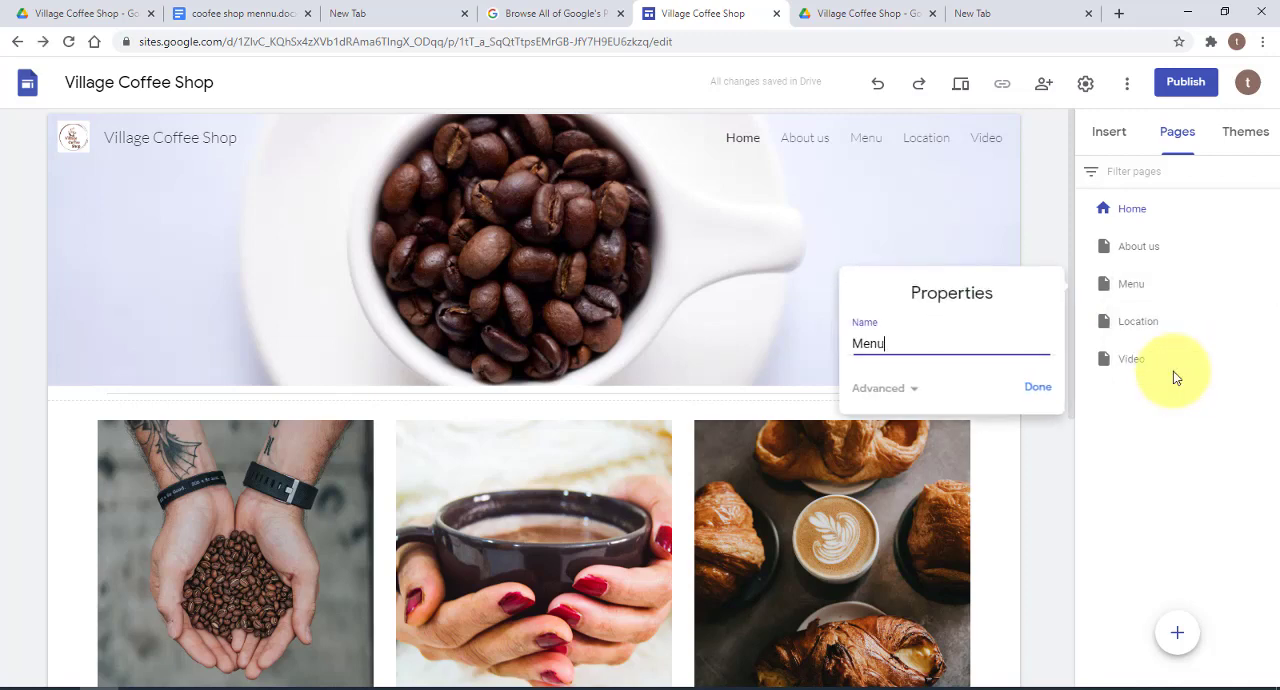
pyautogui.click(913, 388)
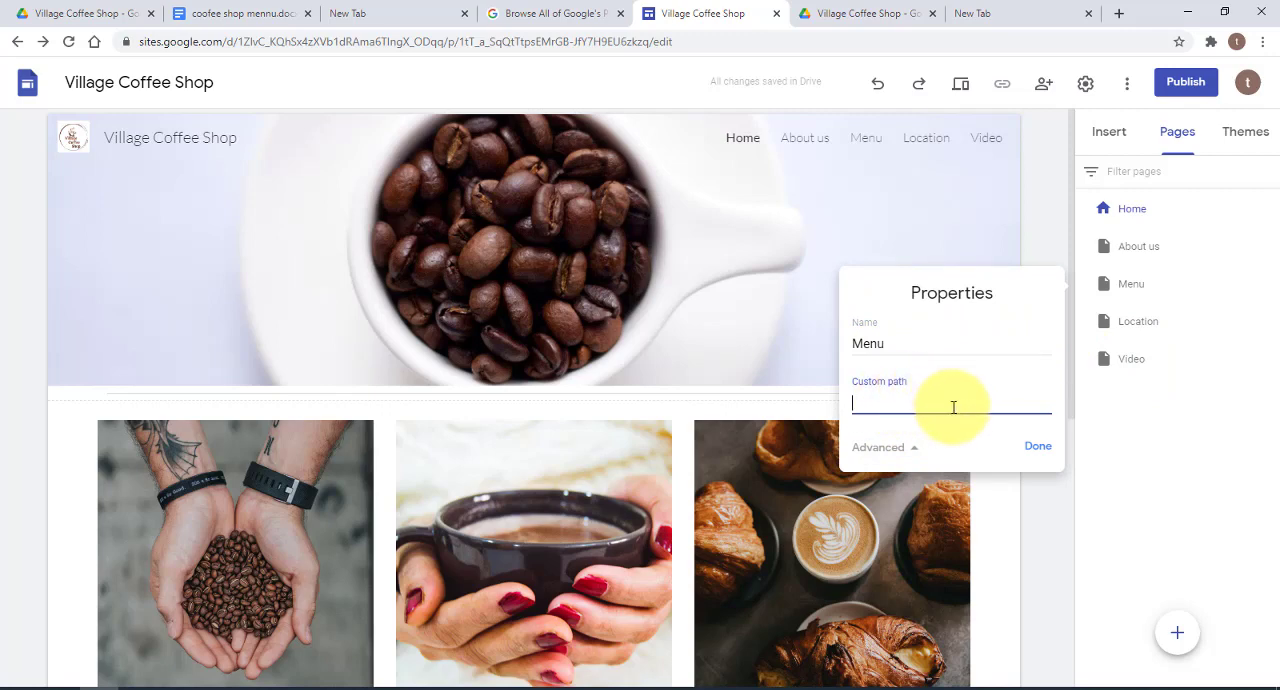
pyautogui.click(1037, 446)
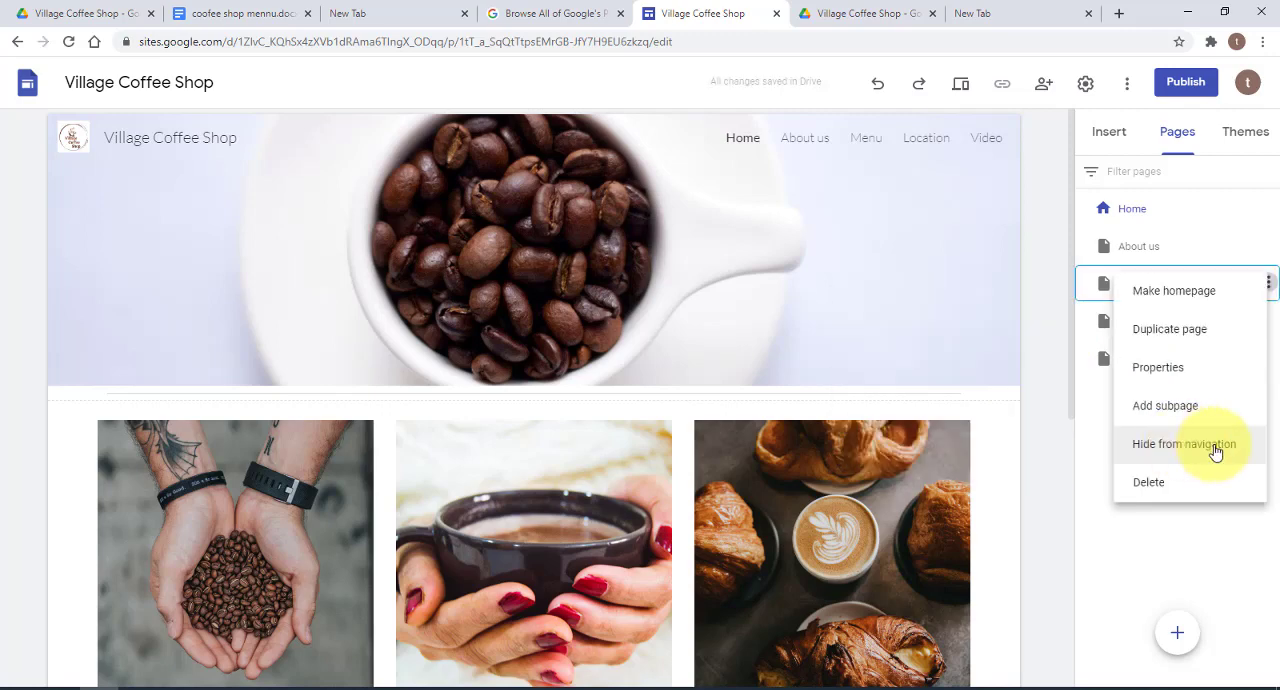
# Add a subpage named "Pastries" under the Menu page
pyautogui.click(1180, 408)
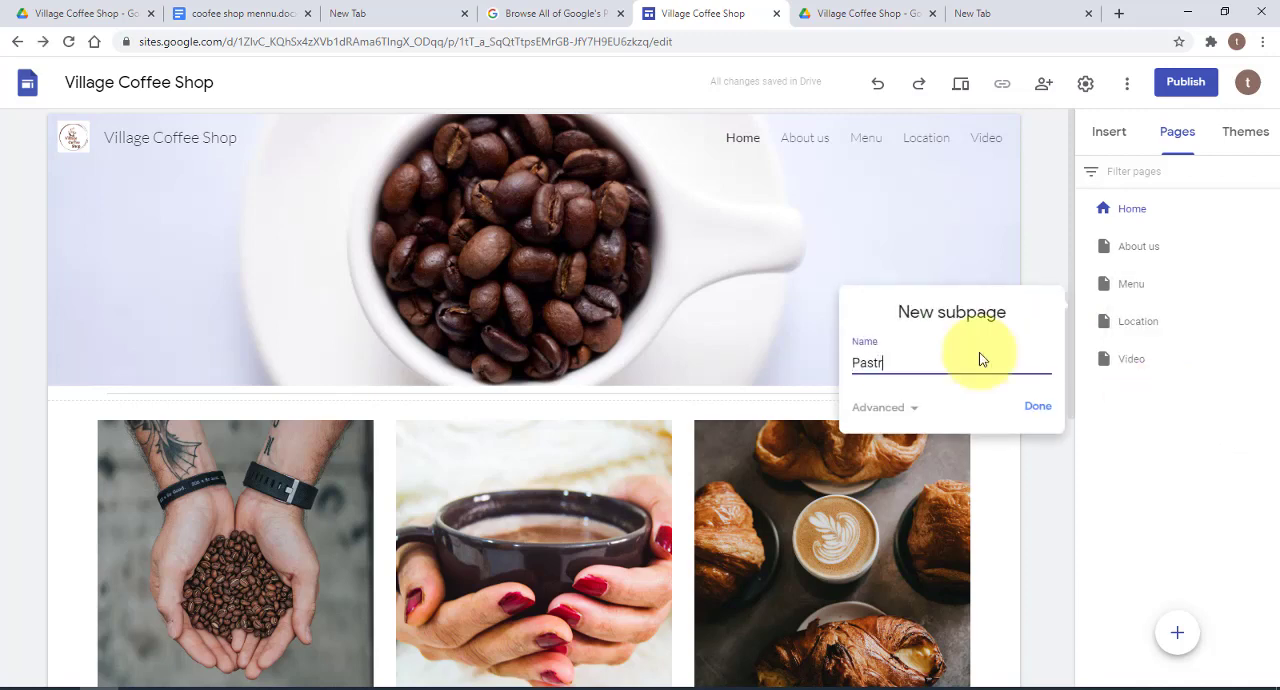
pyautogui.click(1040, 407)
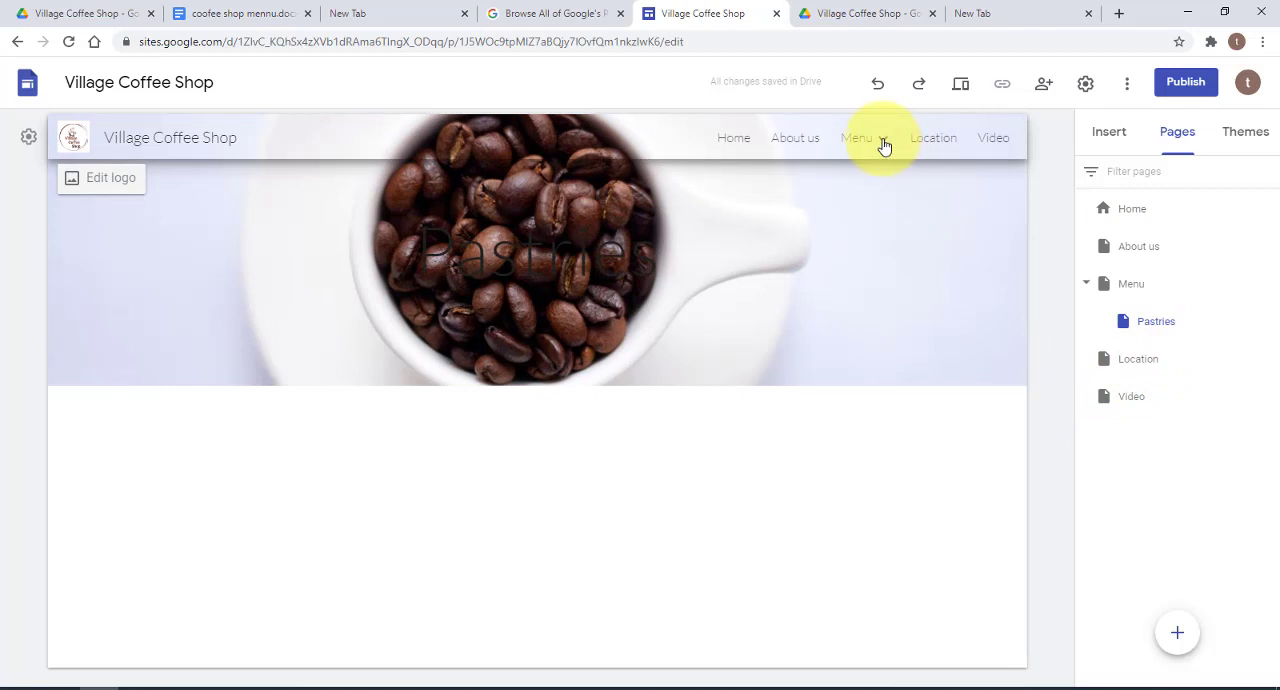
pyautogui.moveTo(884, 146)
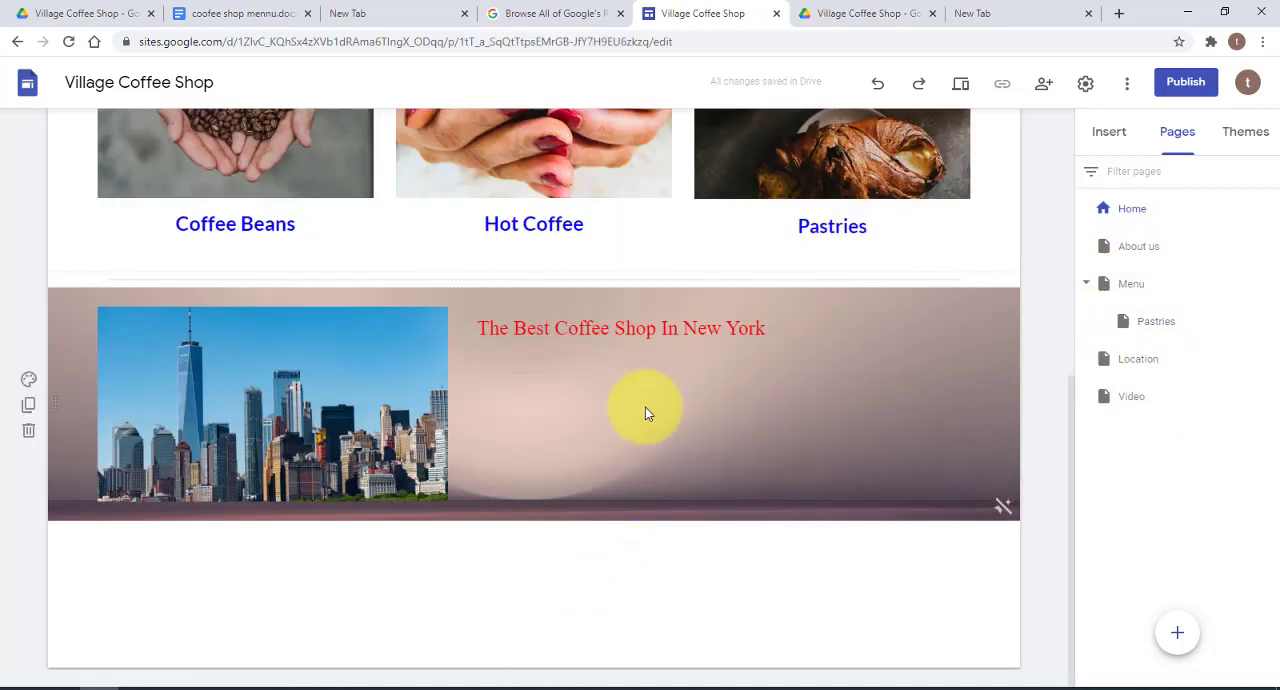
# Add a footer reading "Copyright 2021" to the site, and make its text bold and centred
pyautogui.moveTo(450, 663)
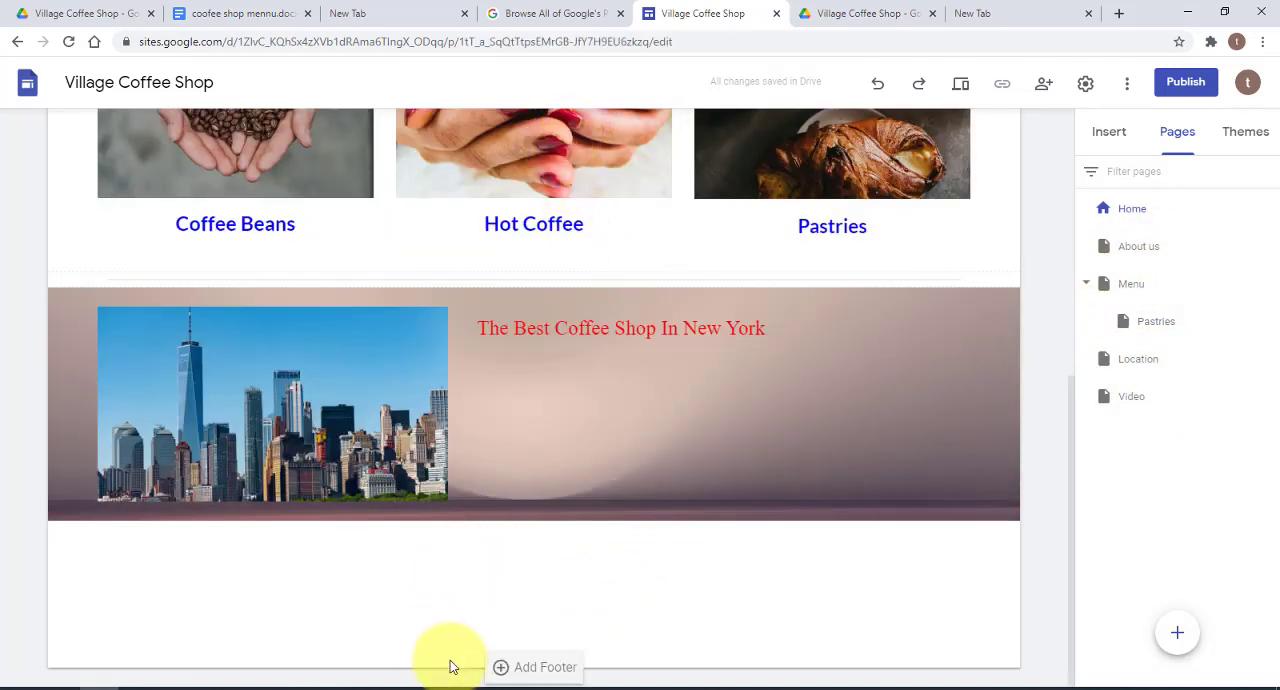
pyautogui.click(549, 668)
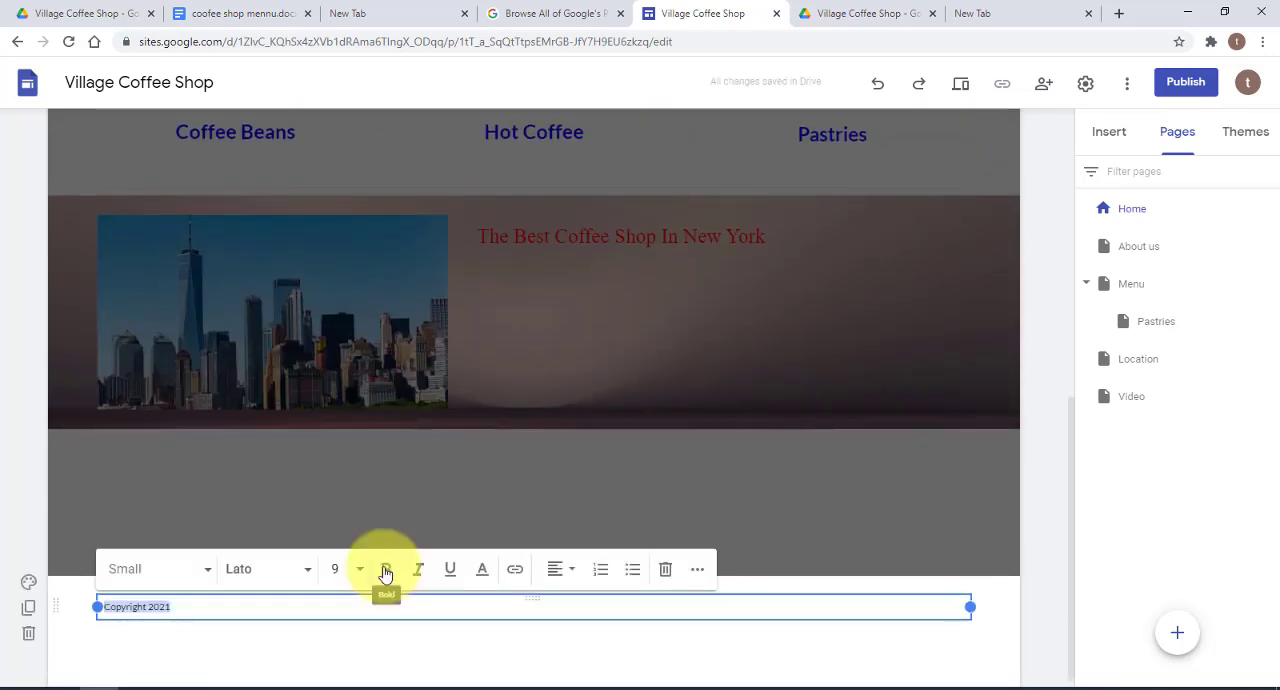
pyautogui.click(386, 572)
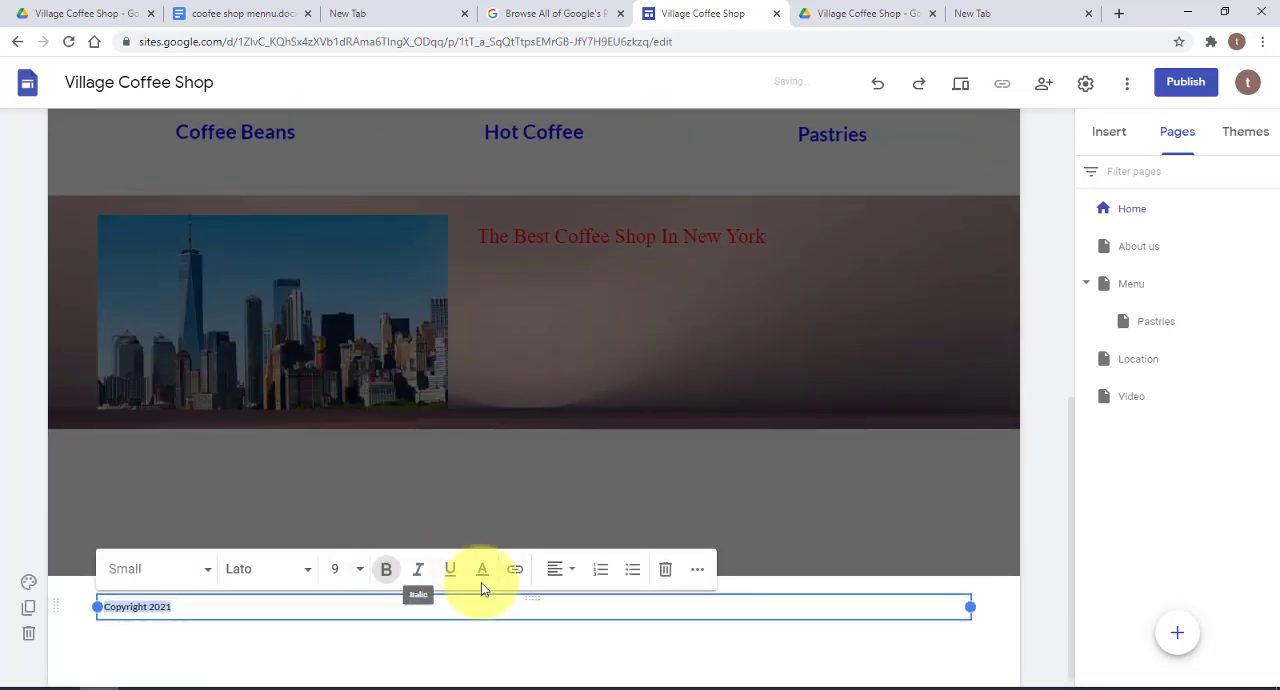
pyautogui.click(567, 574)
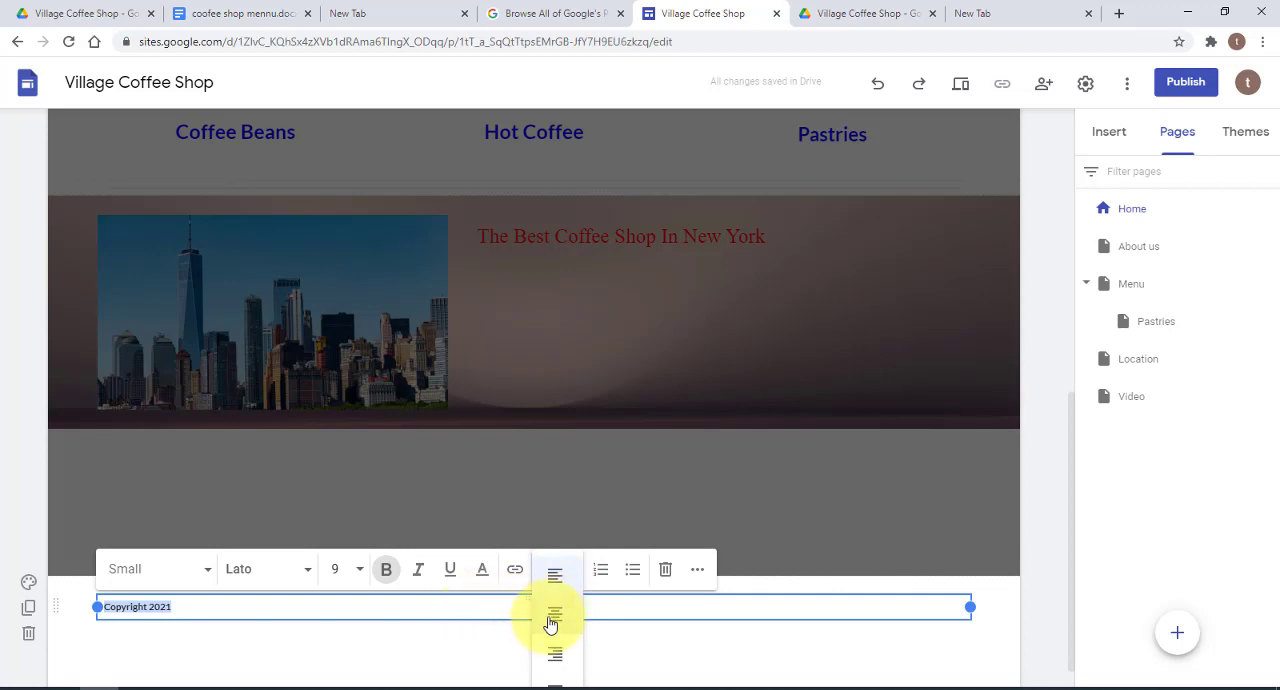
pyautogui.click(555, 616)
pyautogui.click(626, 636)
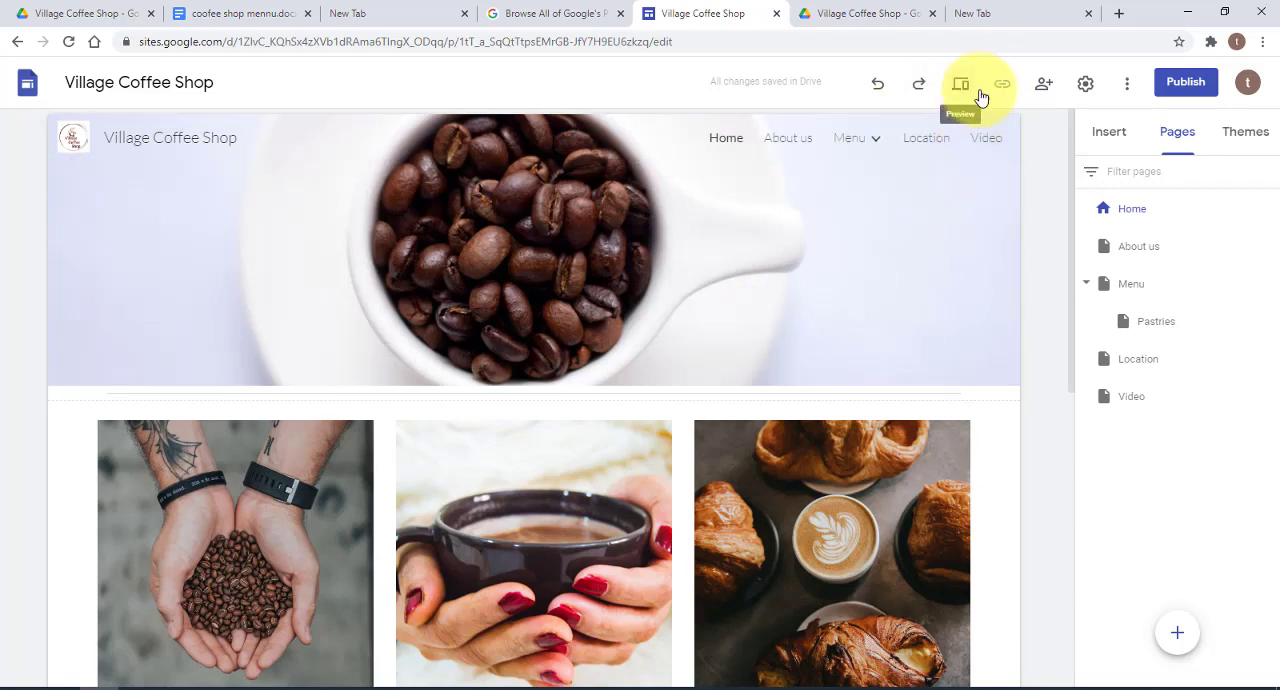
# Preview the site and look through the whole home page in the large-screen view, from the banner to the footer
pyautogui.click(962, 85)
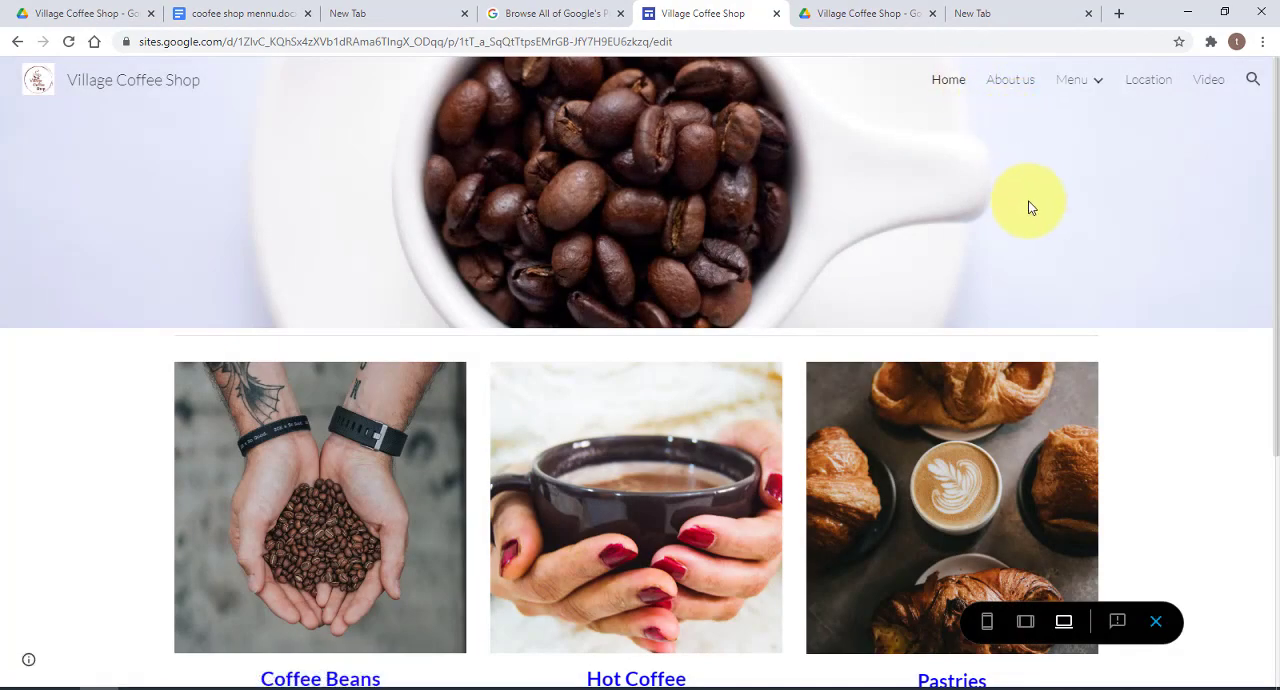
pyautogui.scroll(-4, 1150, 346)
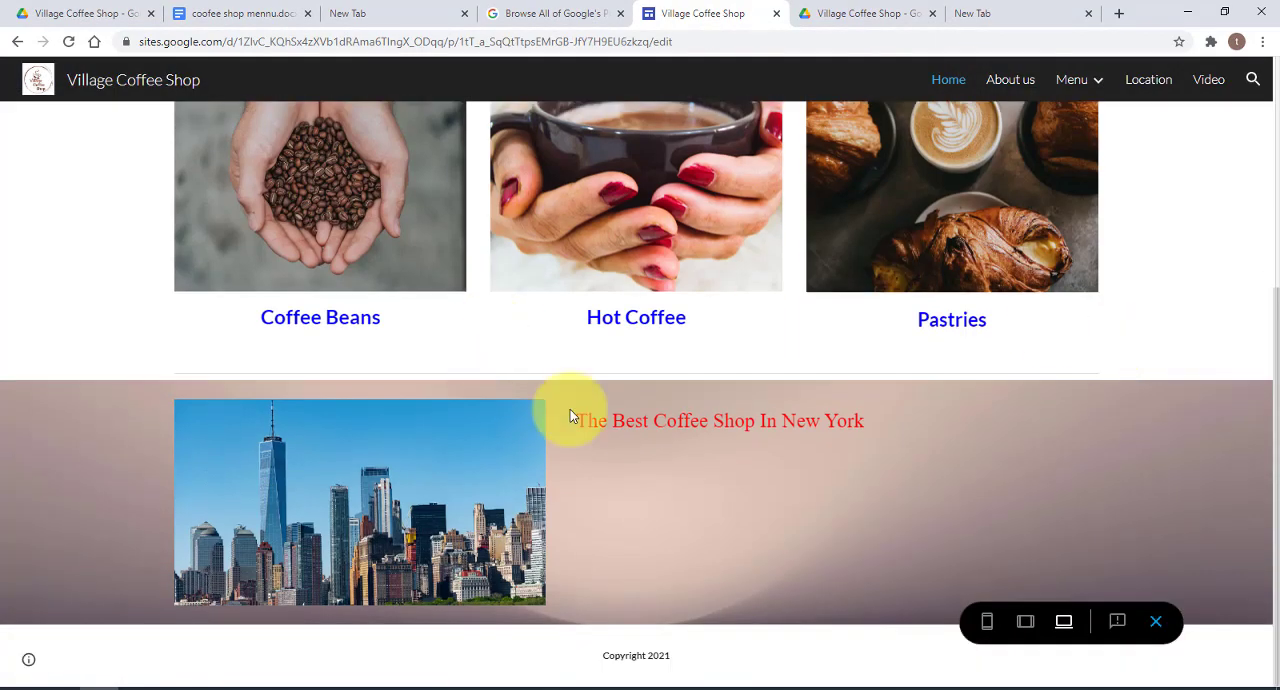
pyautogui.scroll(4, 1106, 363)
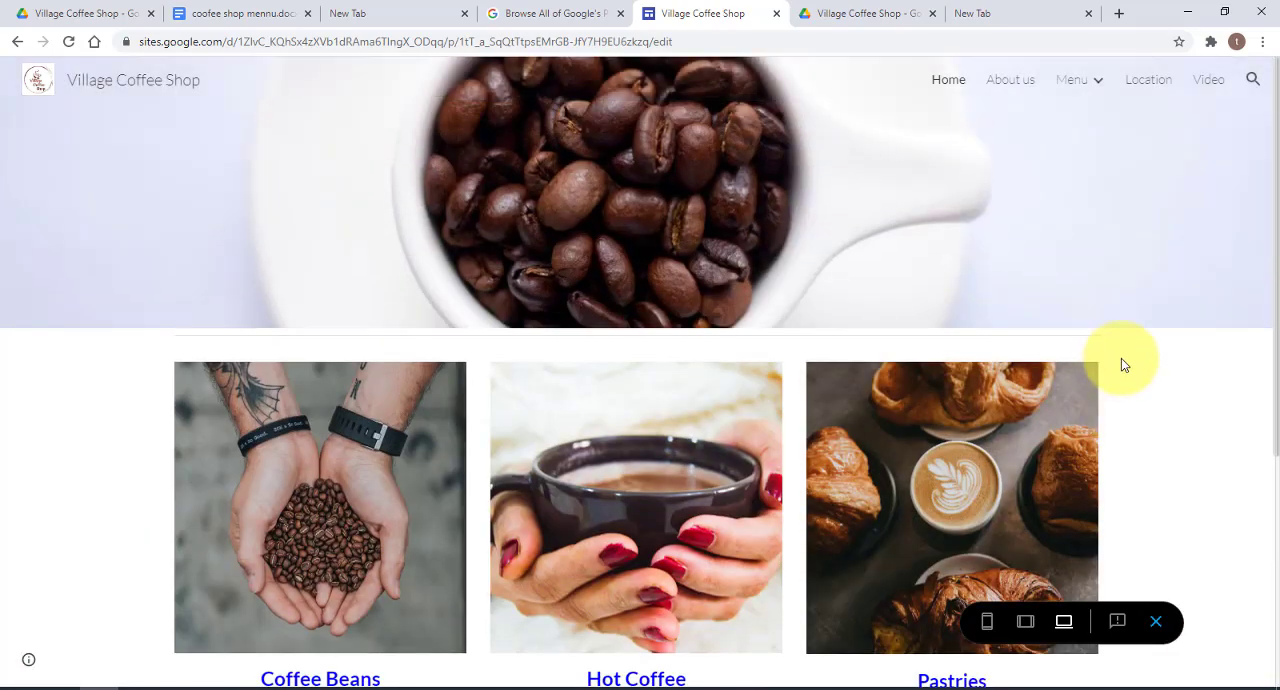
pyautogui.scroll(-4, 1122, 364)
pyautogui.scroll(4, 1127, 364)
pyautogui.scroll(-4, 1133, 367)
pyautogui.scroll(4, 1136, 369)
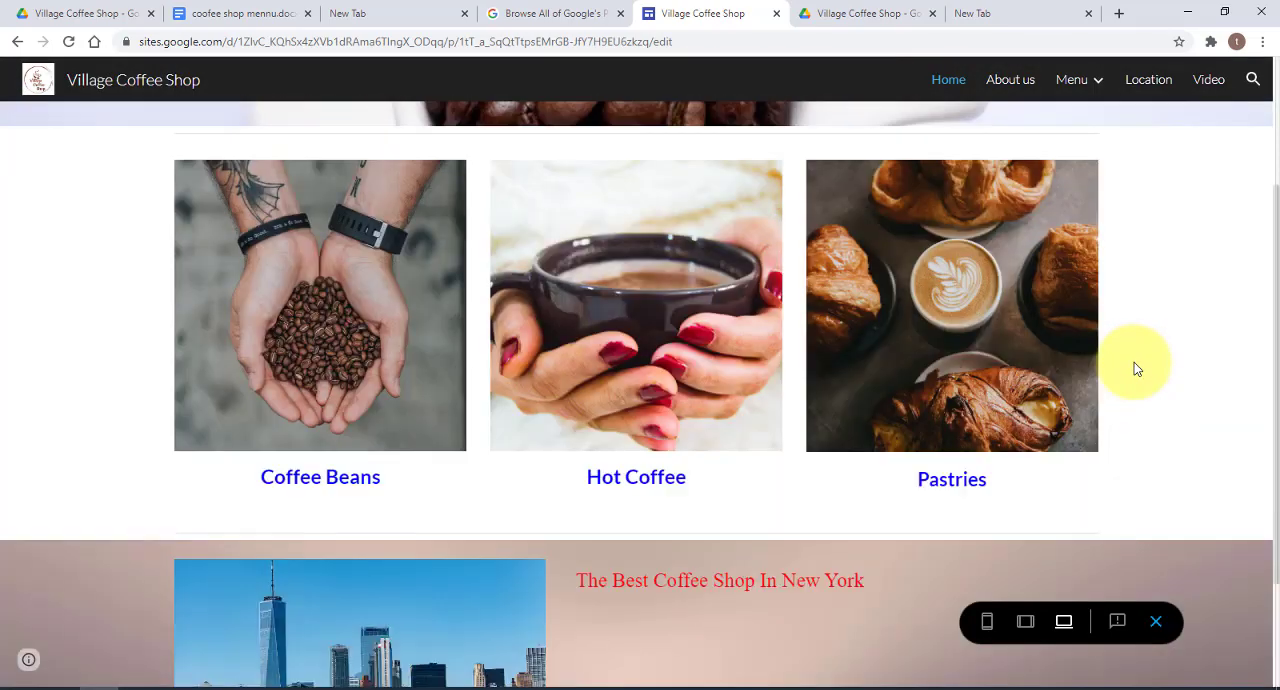
pyautogui.scroll(-4, 1136, 369)
pyautogui.scroll(3, 1136, 369)
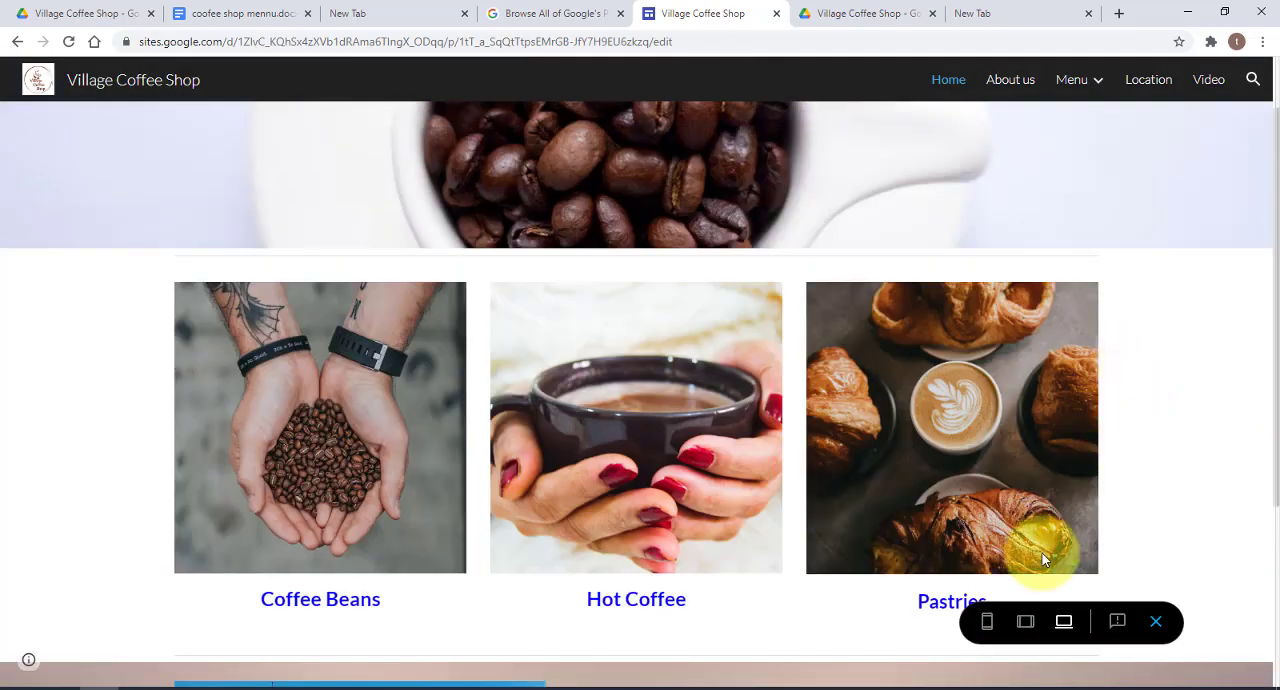
# Check the home page's layout in the tablet preview, from the banner to the footer
pyautogui.click(1025, 621)
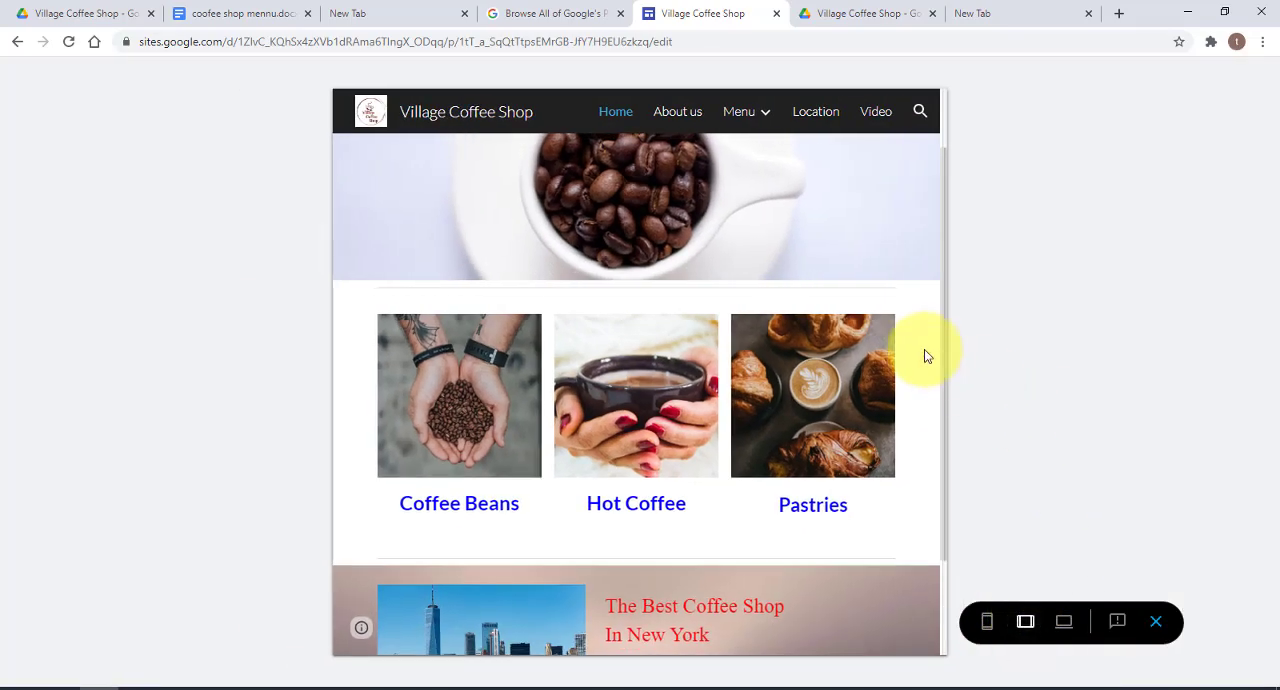
pyautogui.scroll(-2, 924, 356)
pyautogui.scroll(4, 924, 365)
pyautogui.scroll(-2, 924, 372)
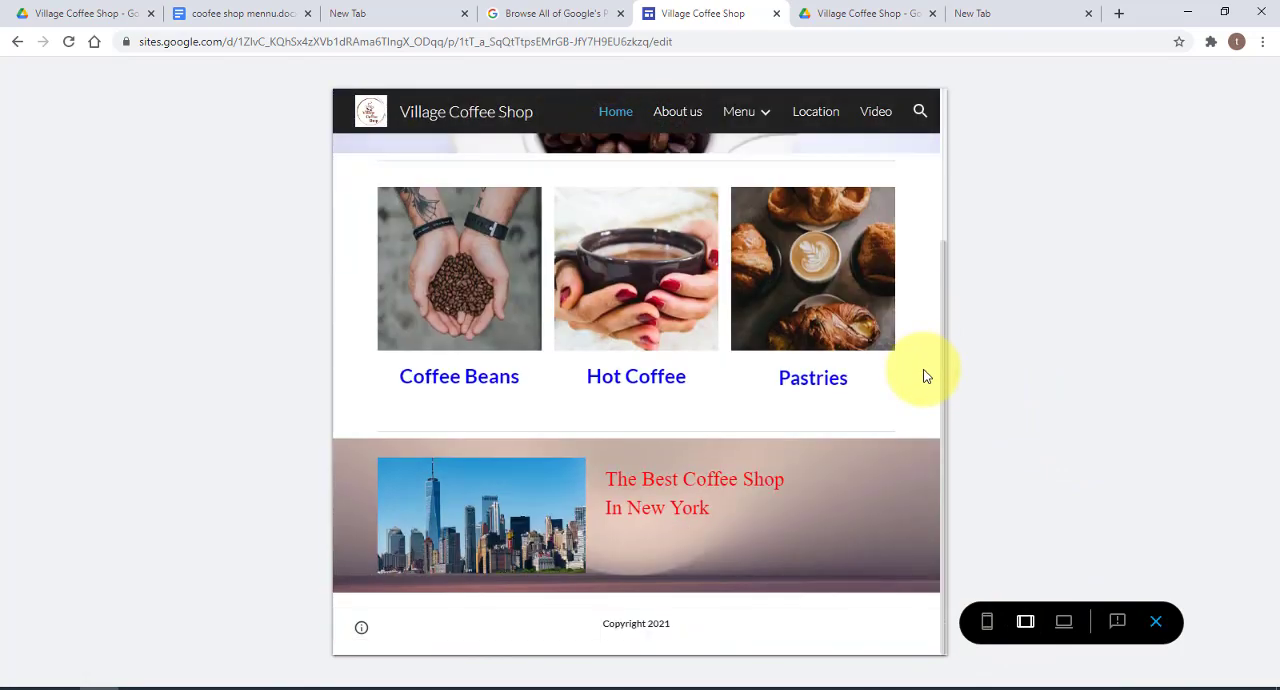
pyautogui.scroll(3, 925, 377)
# Check the home page in the phone preview, including its navigation menu, and leave the preview
pyautogui.click(986, 621)
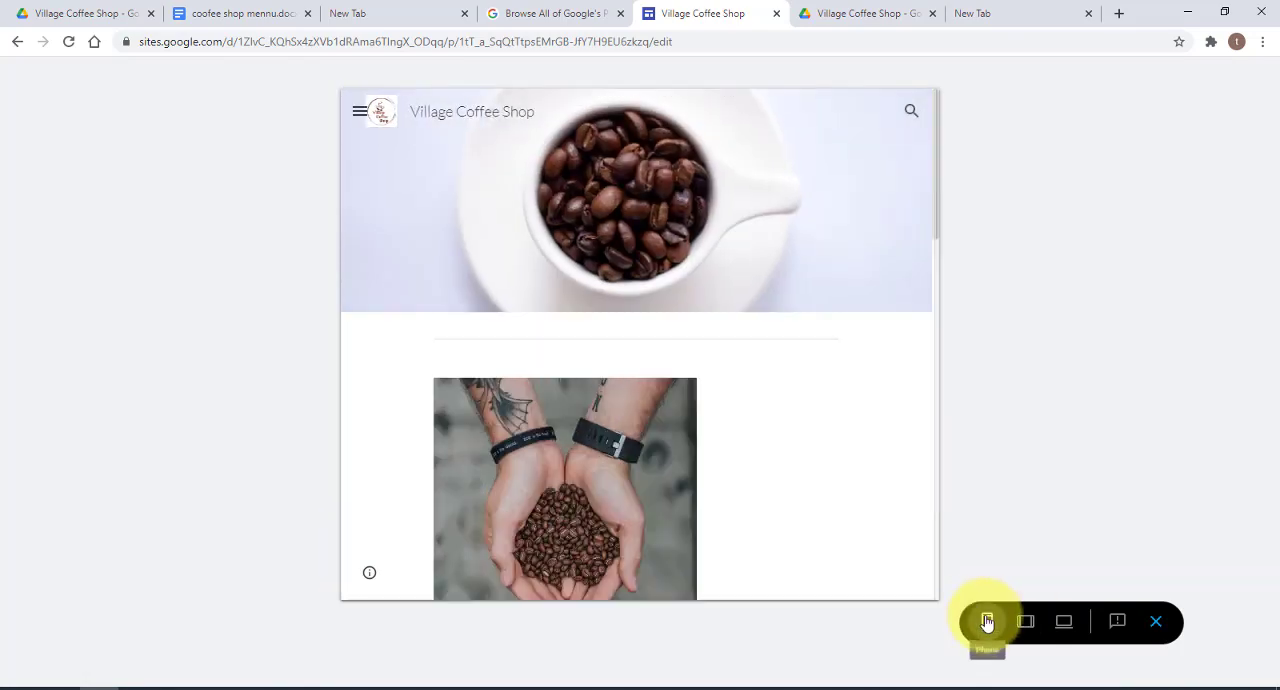
pyautogui.scroll(-5, 734, 374)
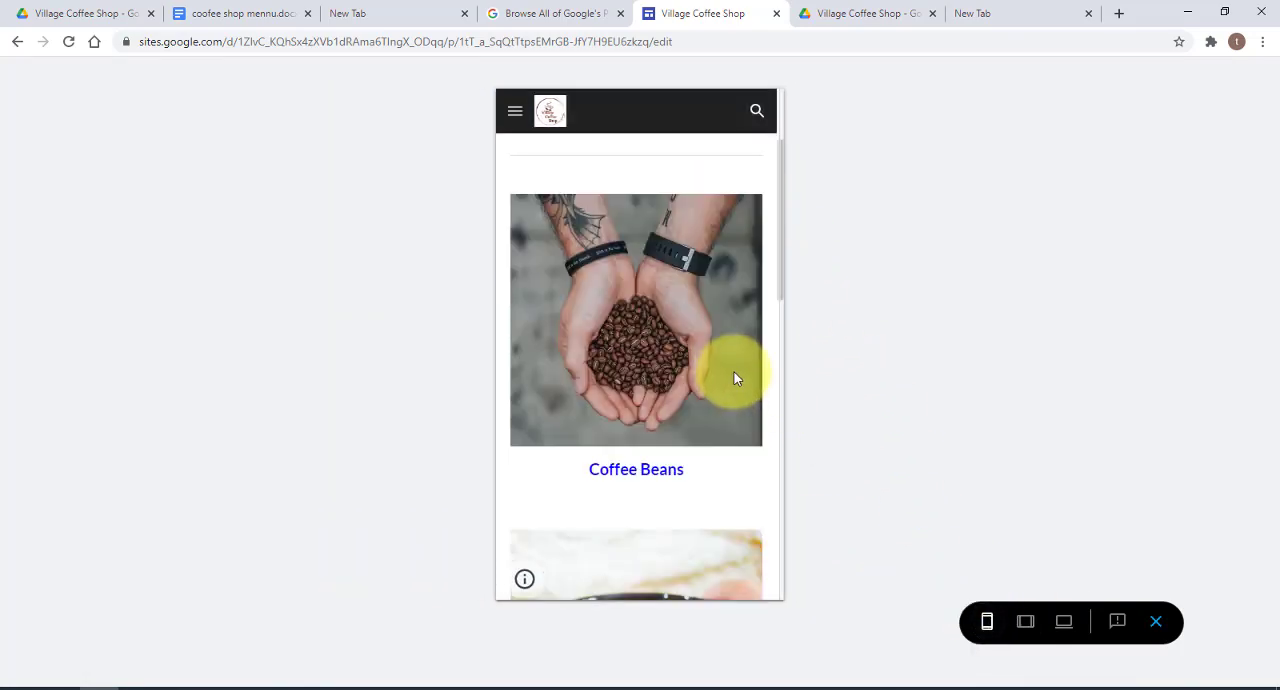
pyautogui.scroll(-2, 738, 370)
pyautogui.scroll(6, 738, 370)
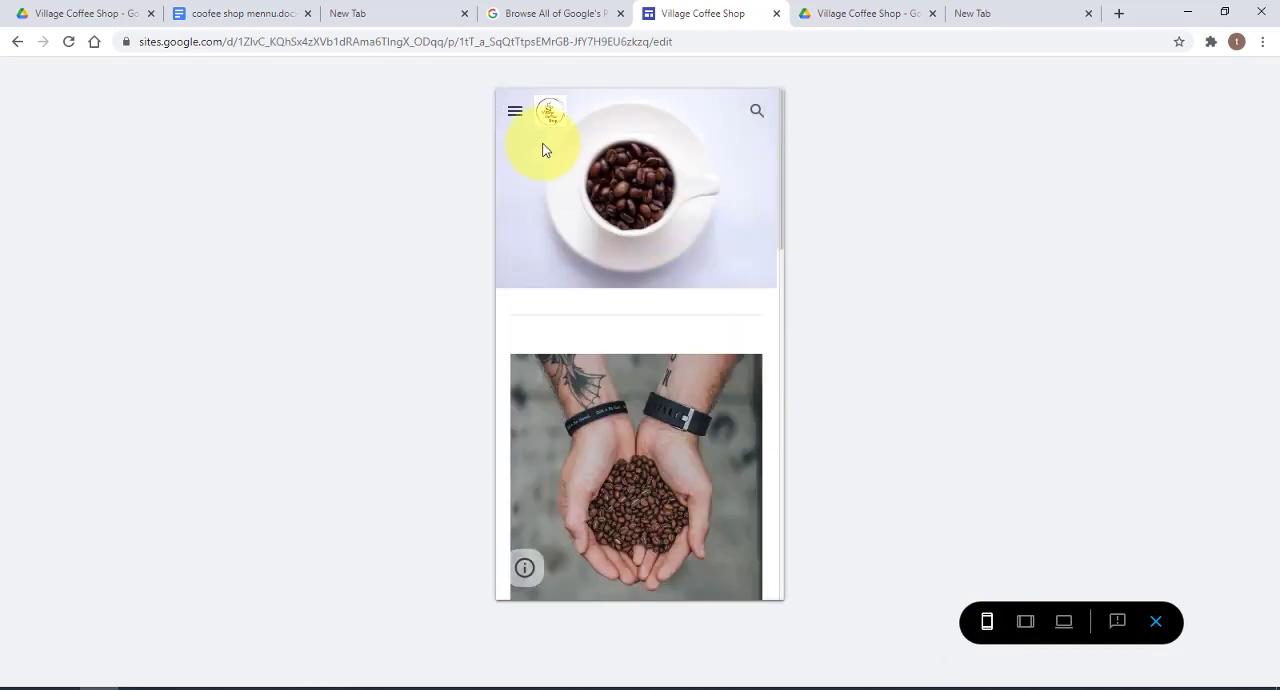
pyautogui.click(516, 114)
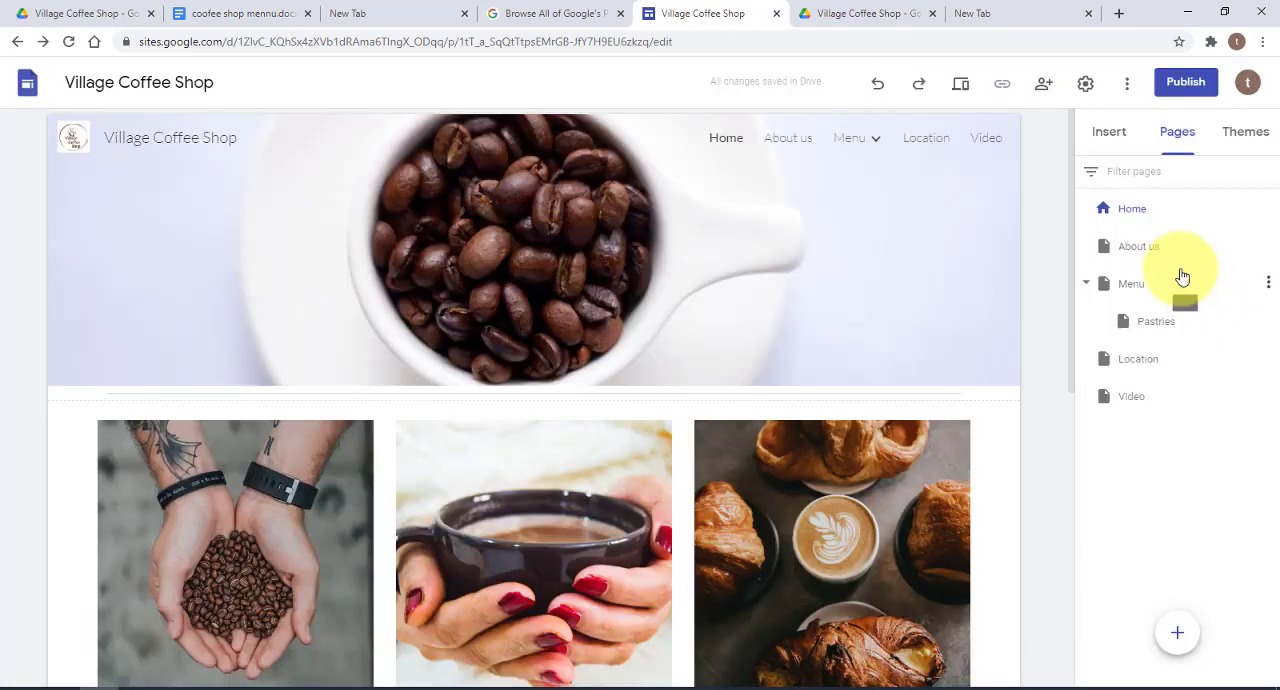
# On the Menu page, insert the layout with two images beside text and duplicate that section below
pyautogui.click(866, 143)
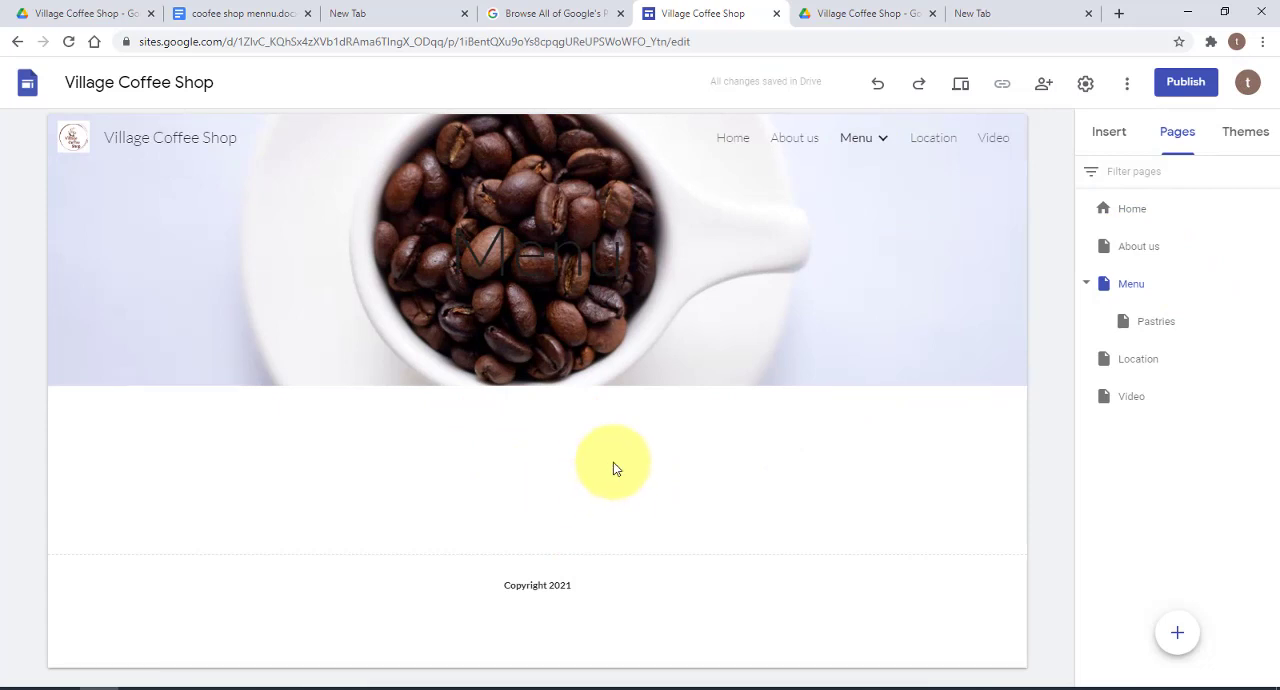
pyautogui.click(1110, 133)
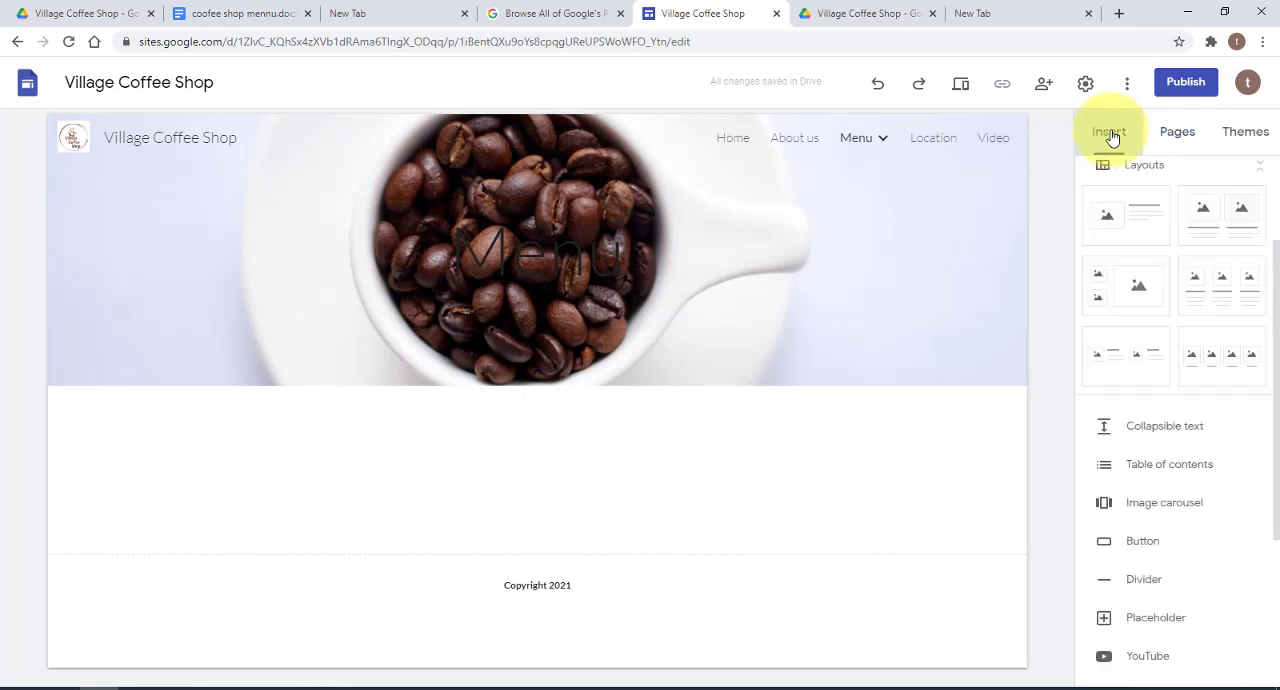
pyautogui.click(1117, 357)
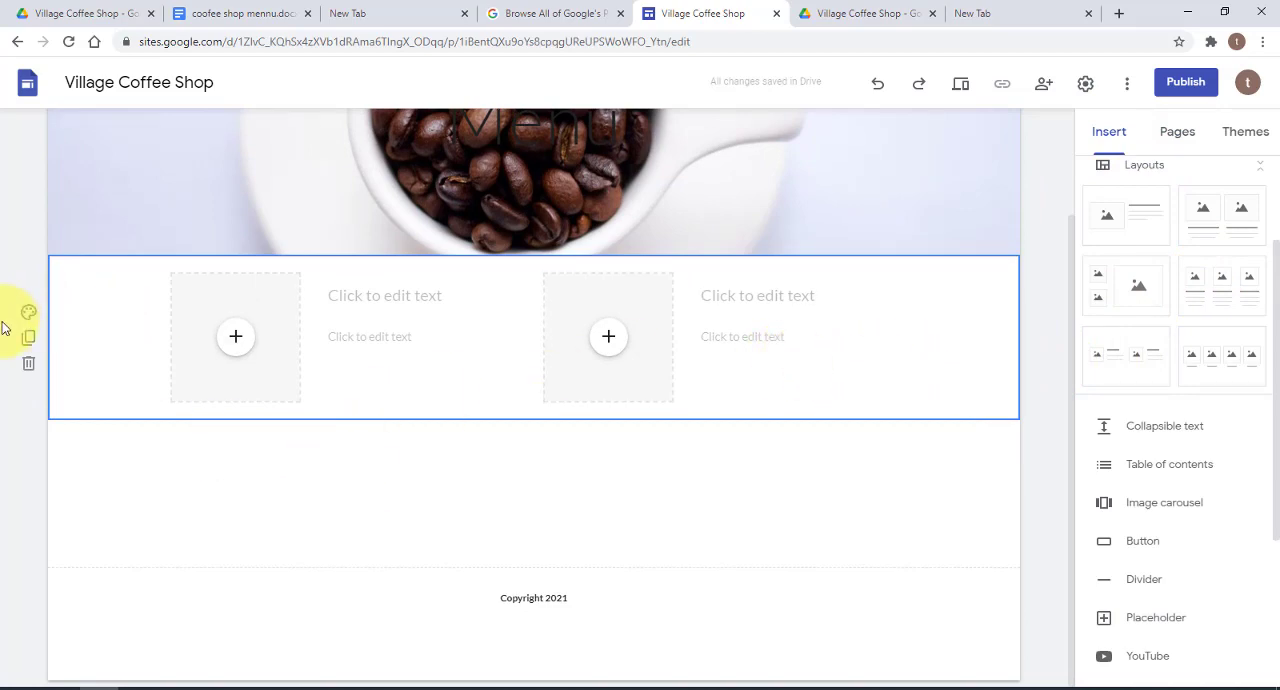
pyautogui.click(28, 337)
pyautogui.scroll(3, 671, 314)
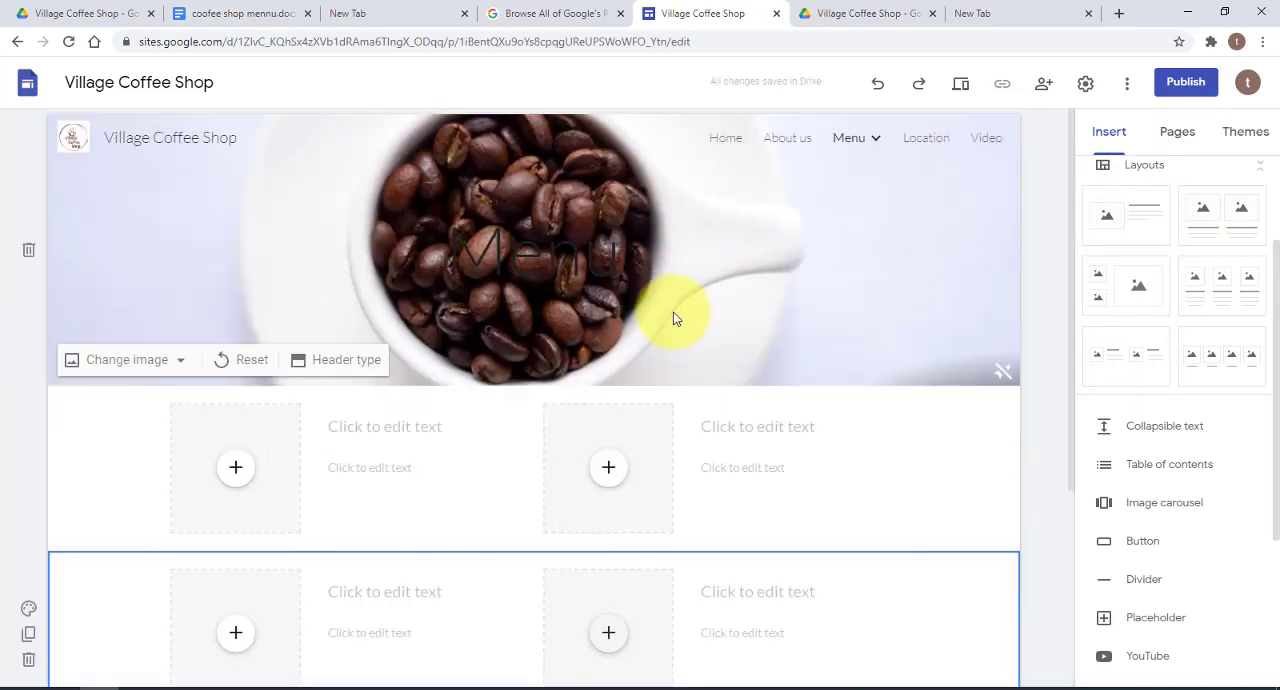
pyautogui.scroll(-2, 238, 304)
# Fill the first image placeholder of the upper section with the Drive photo of a brown coffee cup on a wooden table
pyautogui.click(238, 304)
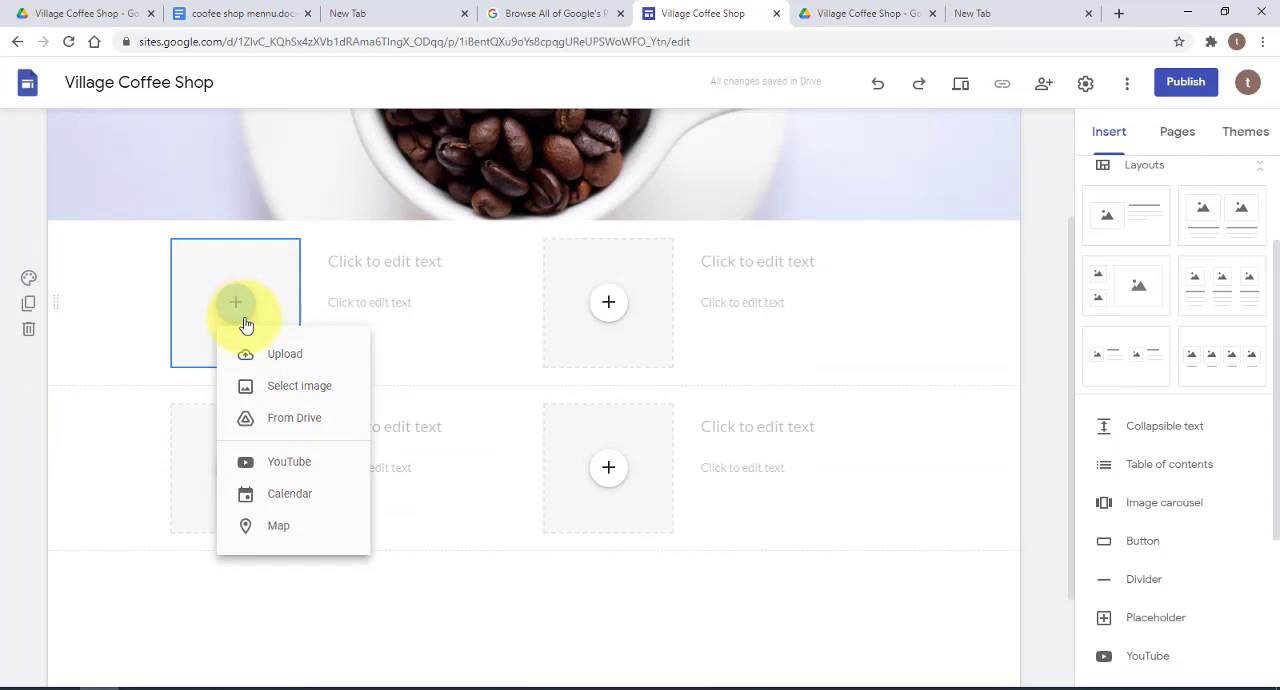
pyautogui.click(283, 388)
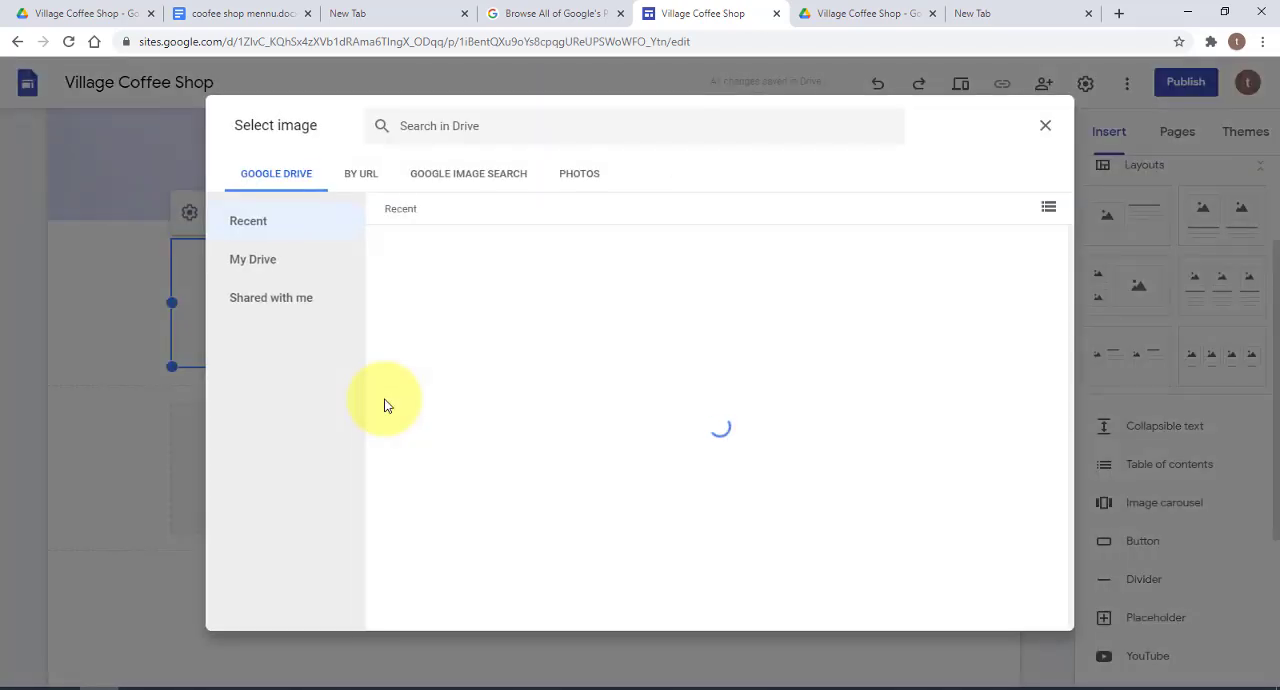
pyautogui.scroll(-10, 962, 422)
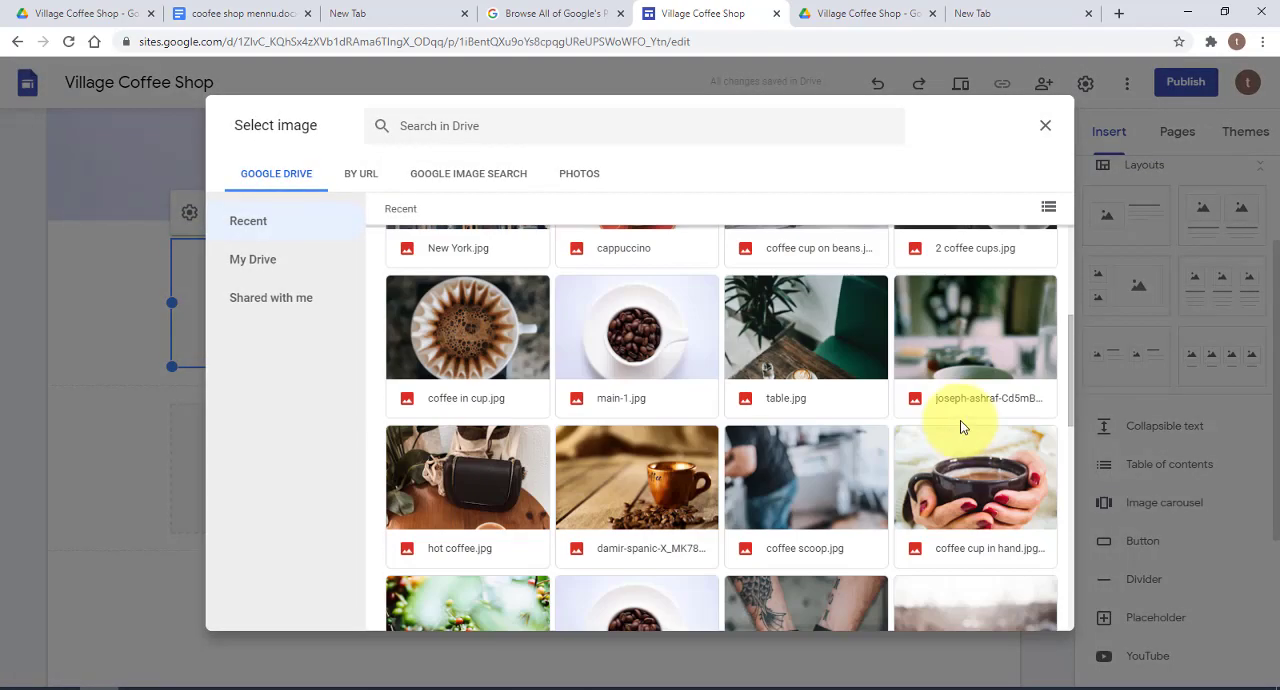
pyautogui.scroll(-1, 965, 425)
pyautogui.scroll(8, 965, 425)
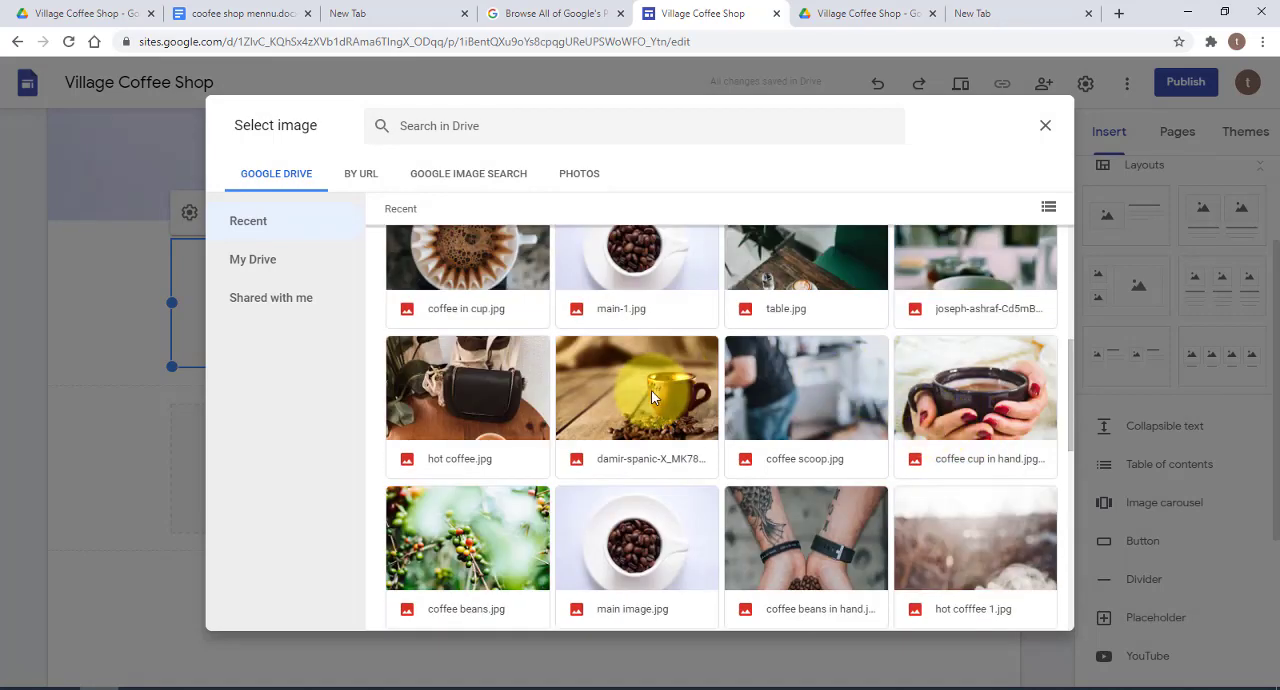
pyautogui.click(651, 397)
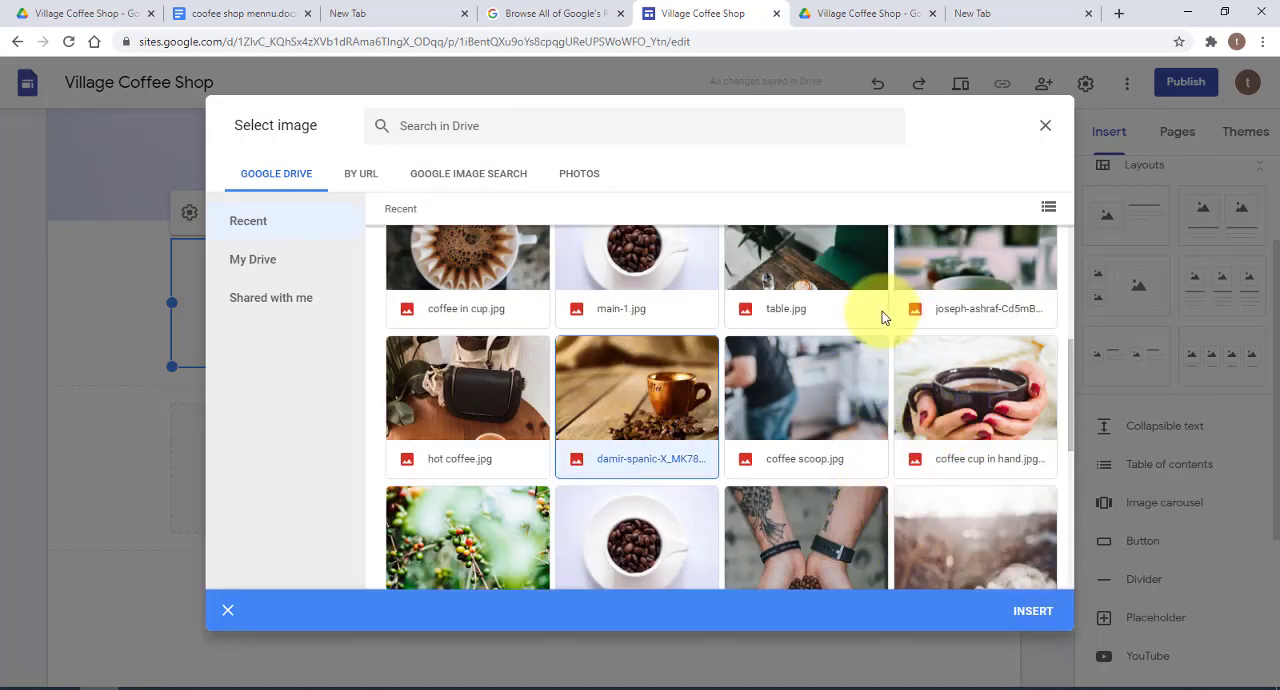
pyautogui.click(1030, 607)
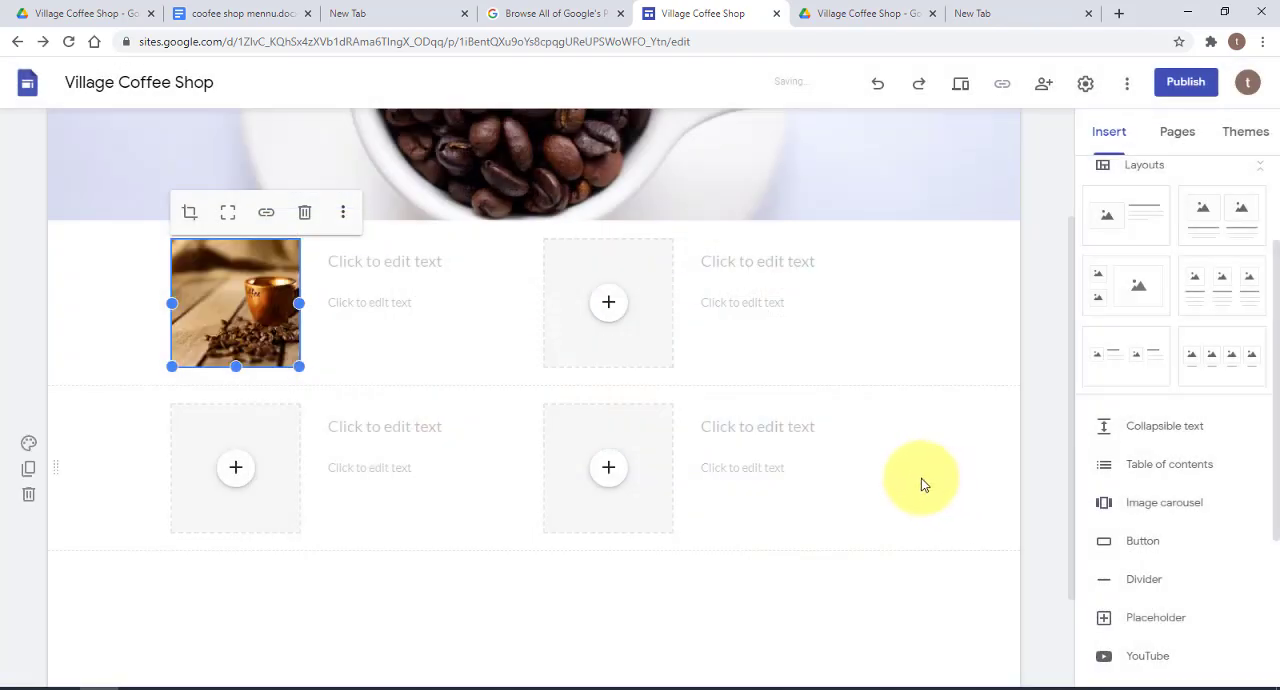
# Fill the second image placeholder of the upper section with the "coffee cup on beans" image from Google Drive
pyautogui.click(607, 304)
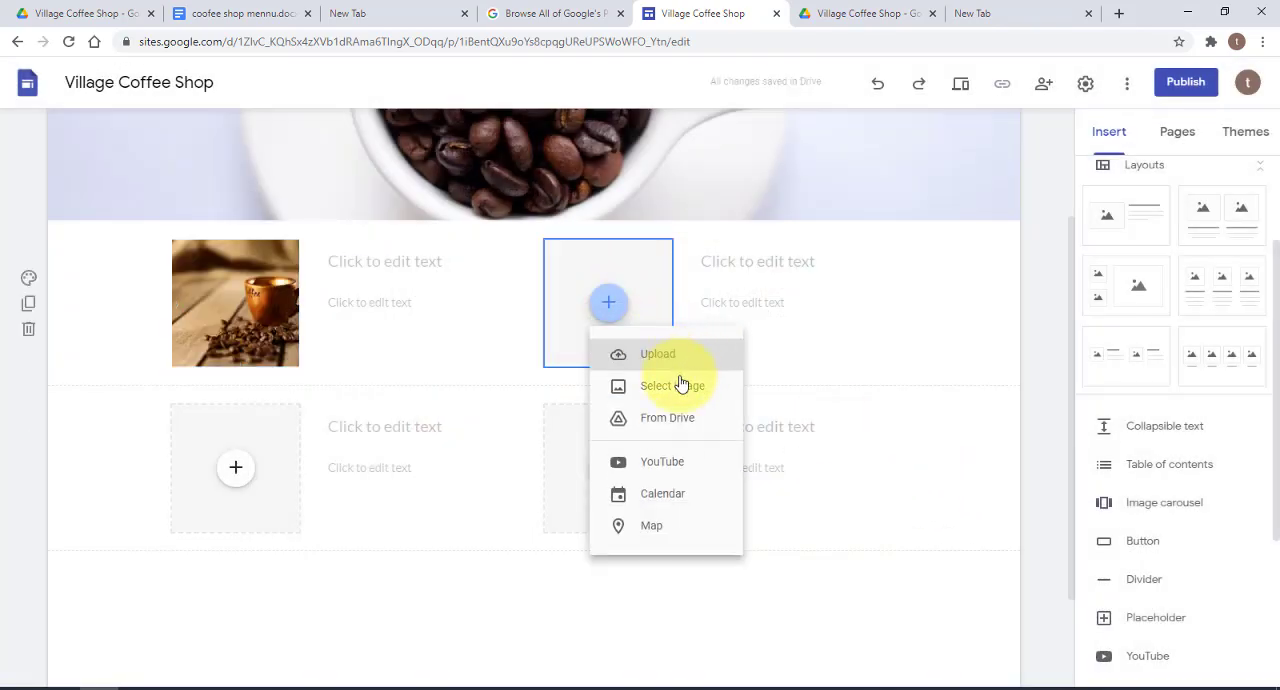
pyautogui.click(706, 390)
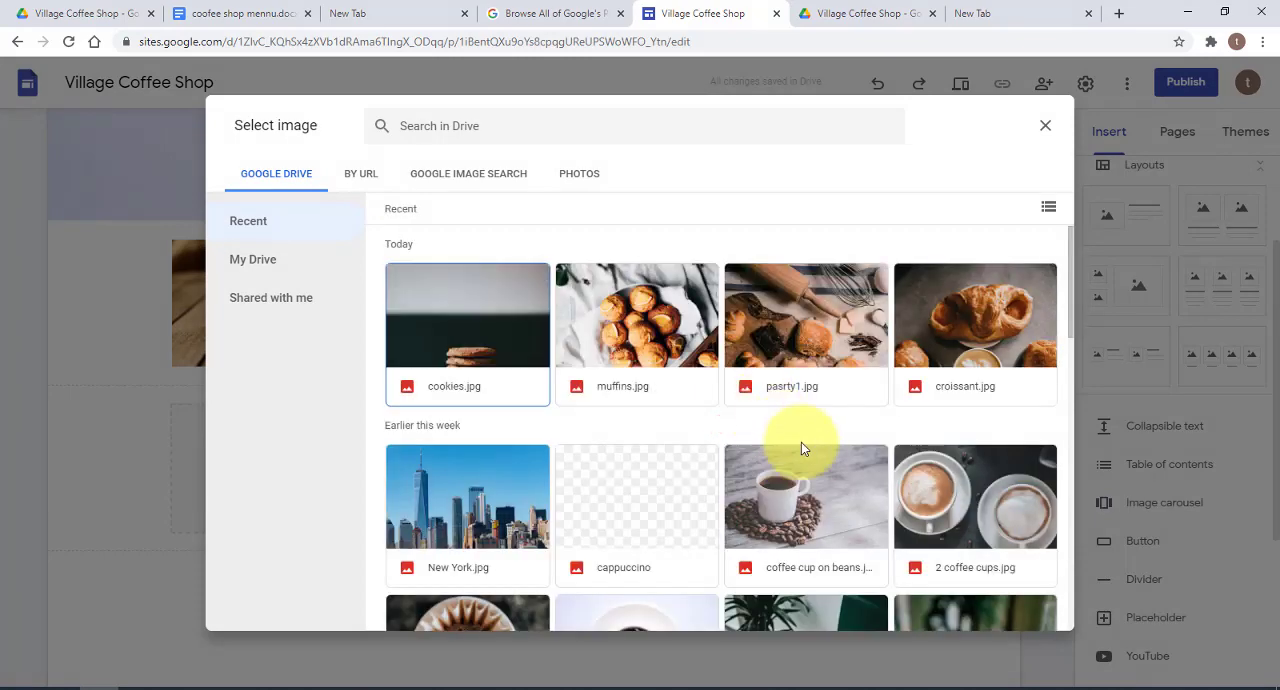
pyautogui.click(791, 466)
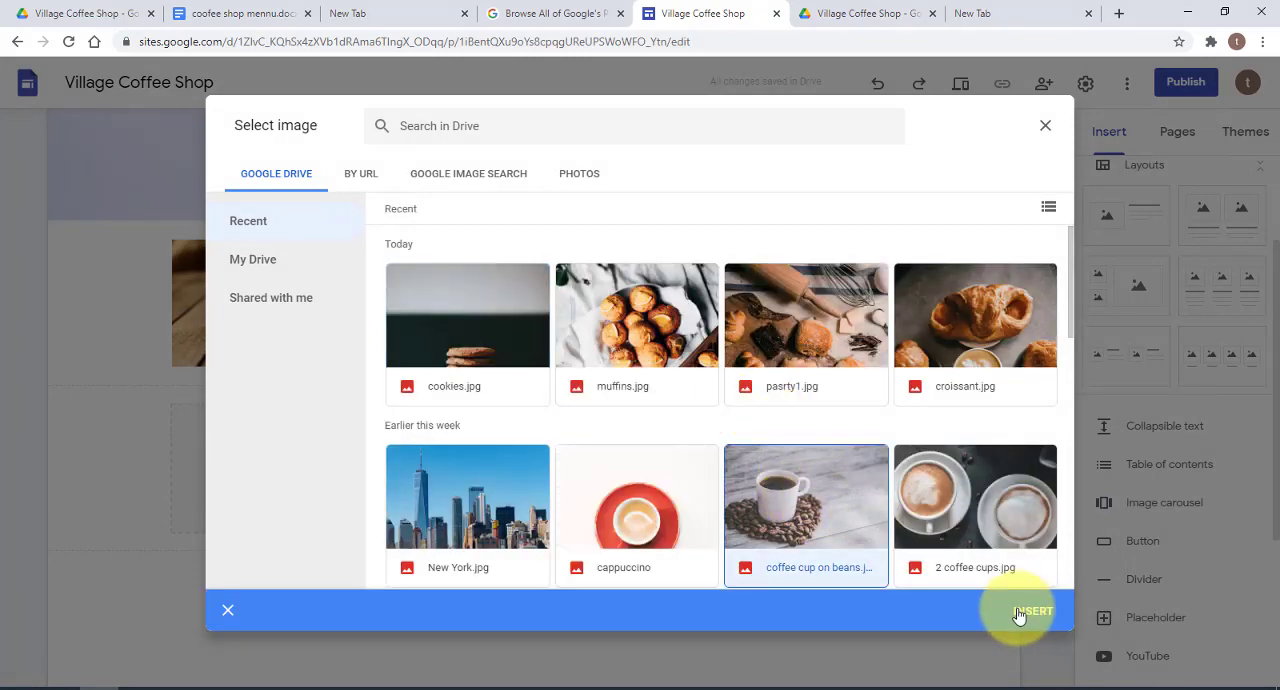
pyautogui.click(1018, 607)
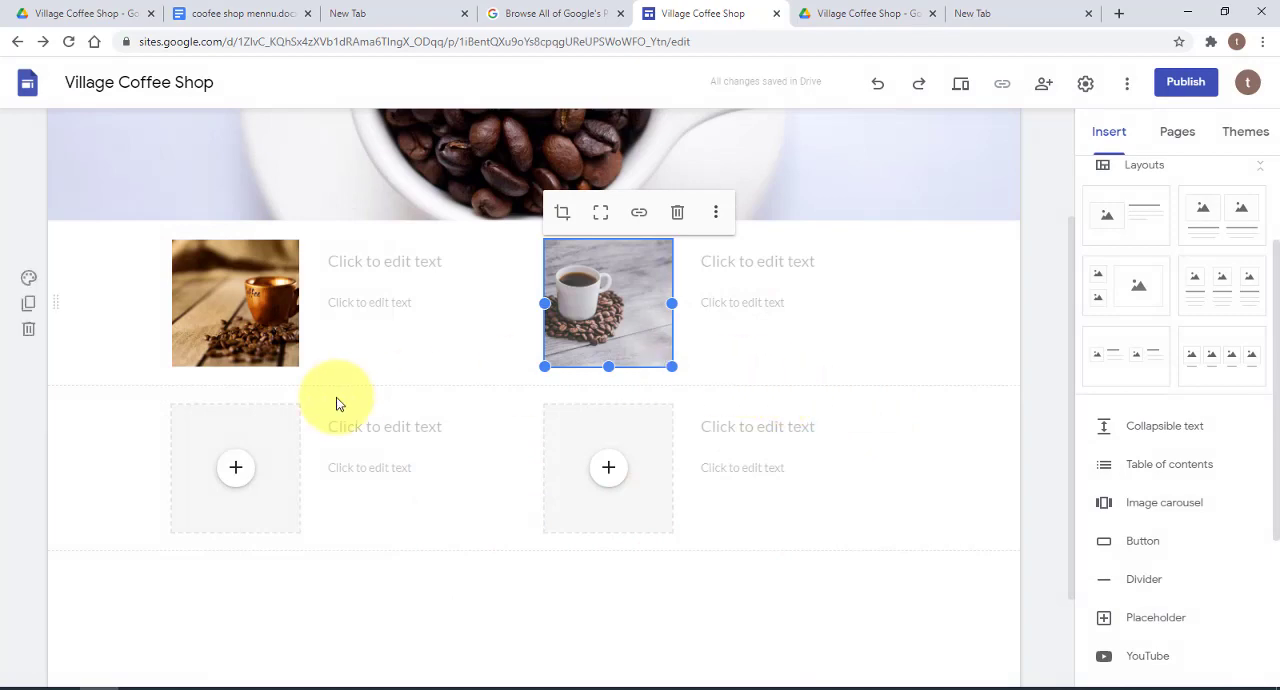
# Fill the first image placeholder of the lower section with the "coffee in cup.jpg" image from Google Drive
pyautogui.click(240, 468)
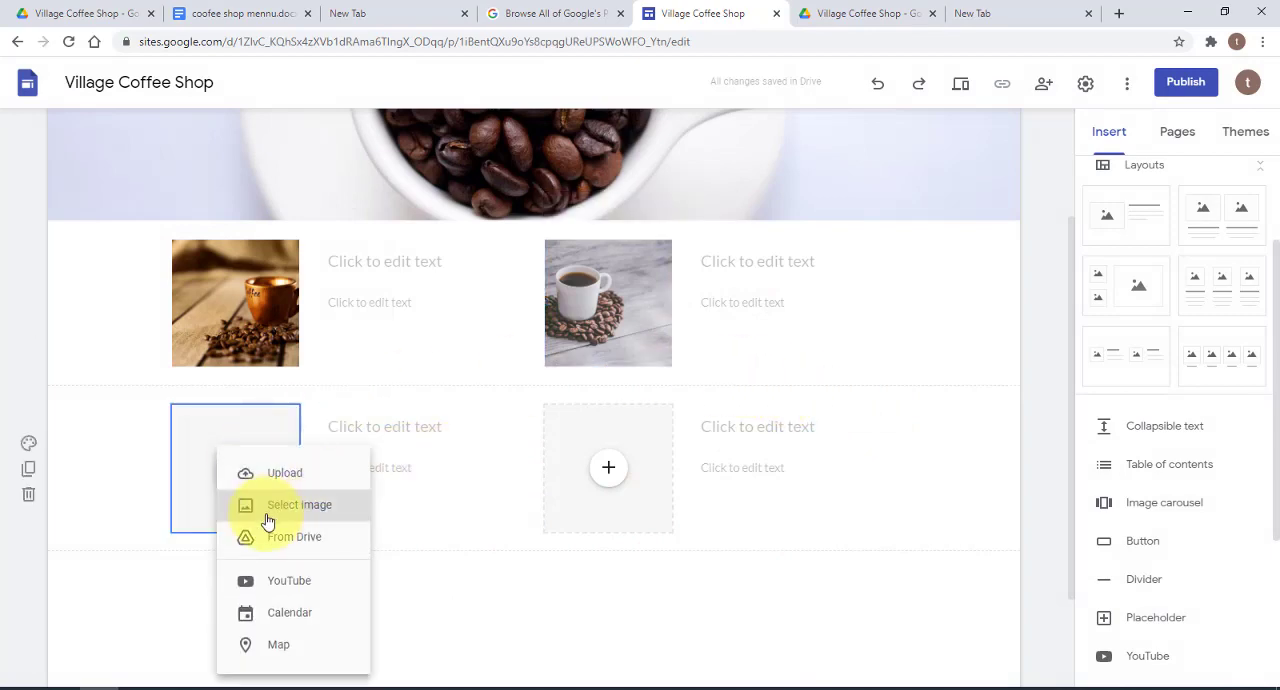
pyautogui.click(329, 505)
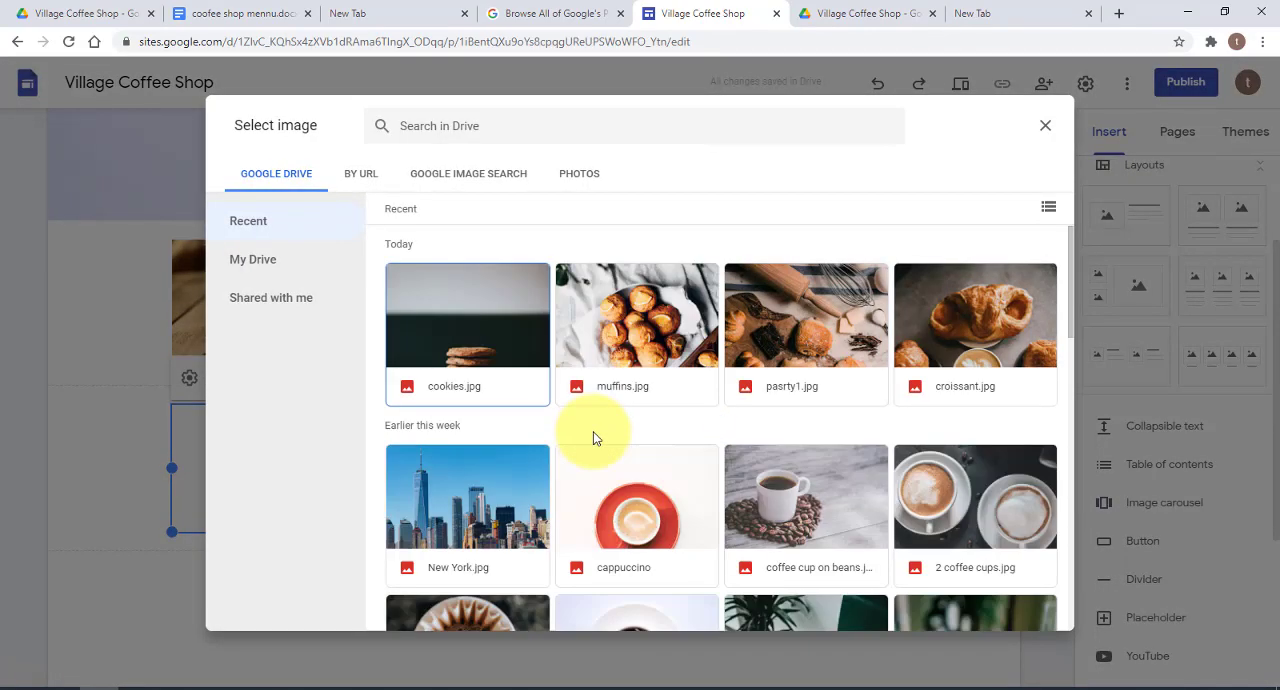
pyautogui.scroll(-4, 690, 436)
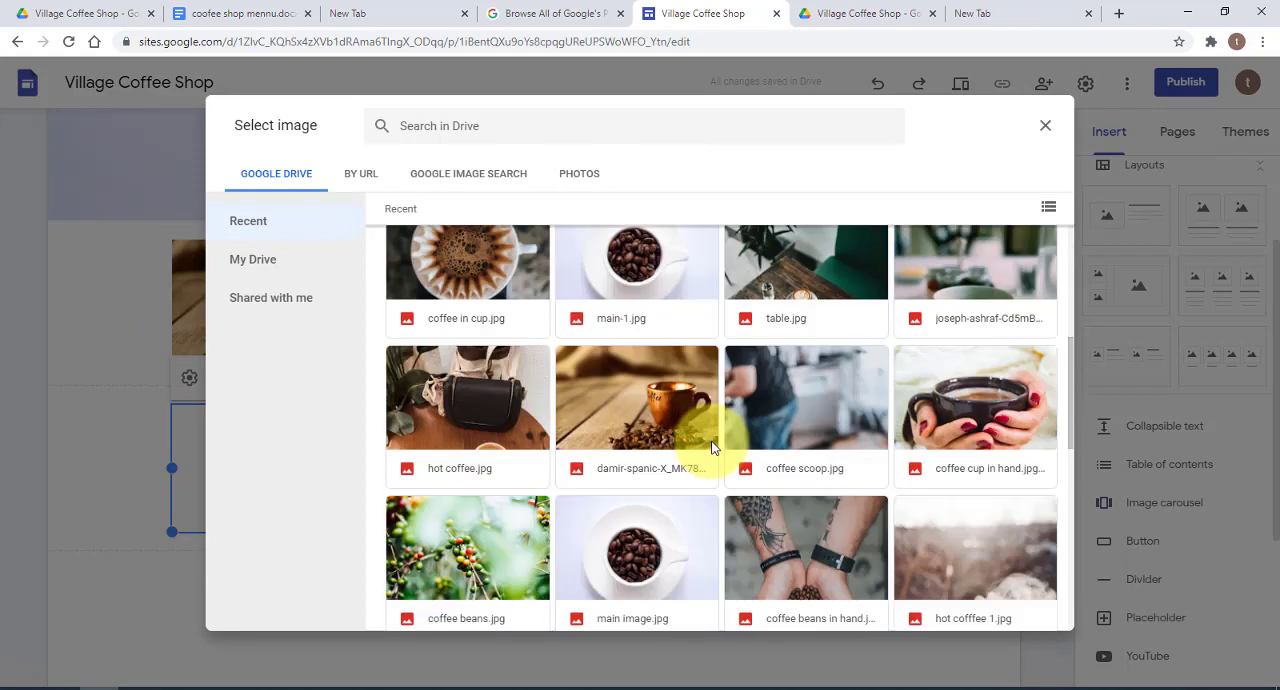
pyautogui.click(492, 272)
pyautogui.click(1030, 610)
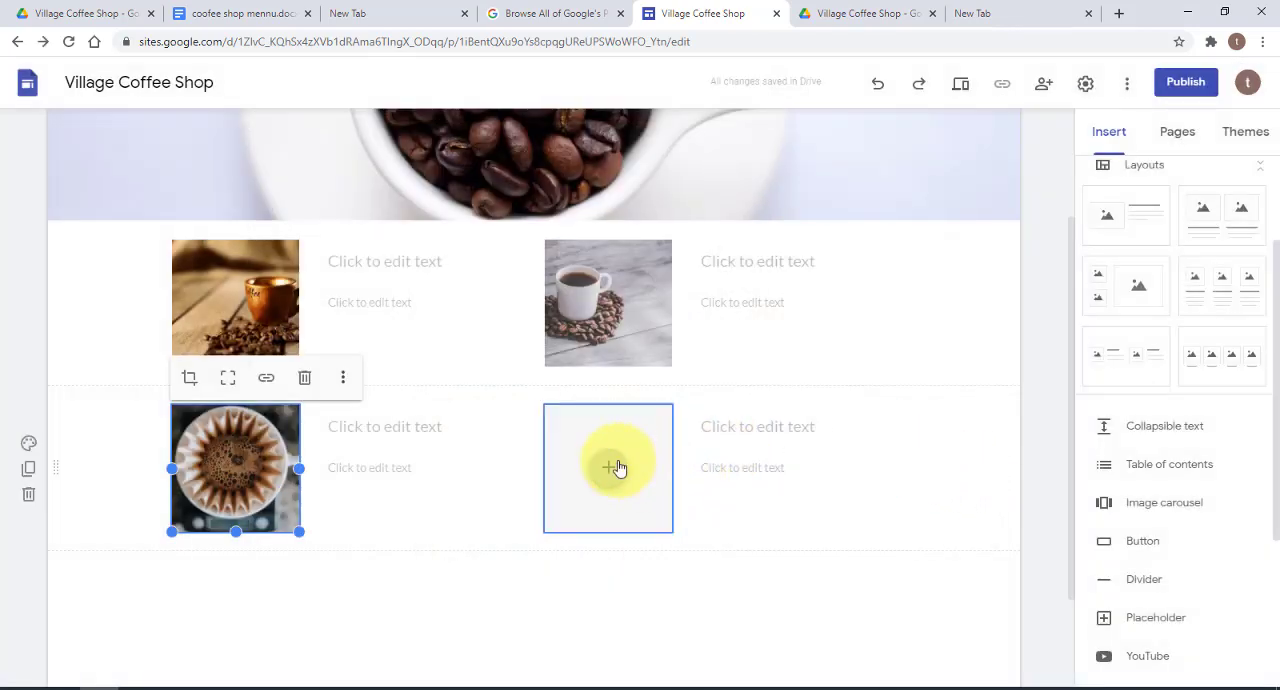
# Fill the second image placeholder of the lower section with the Drive photo of the brown coffee cup on a wooden table
pyautogui.click(611, 470)
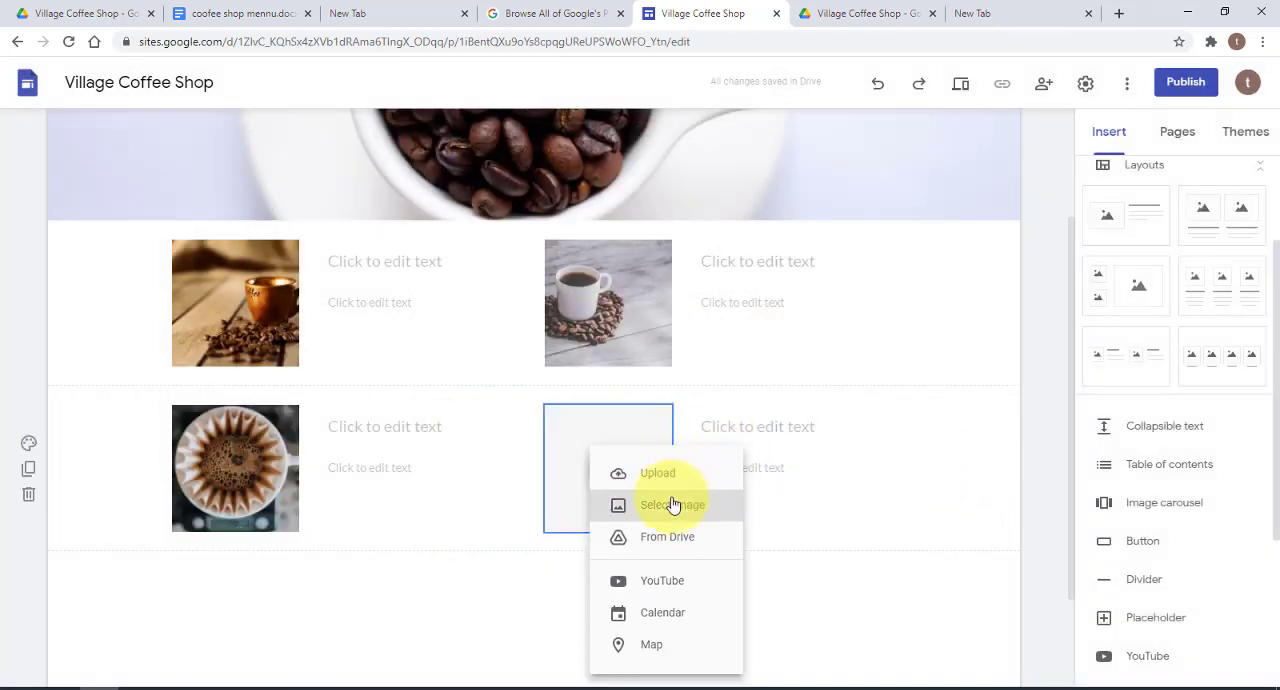
pyautogui.click(673, 505)
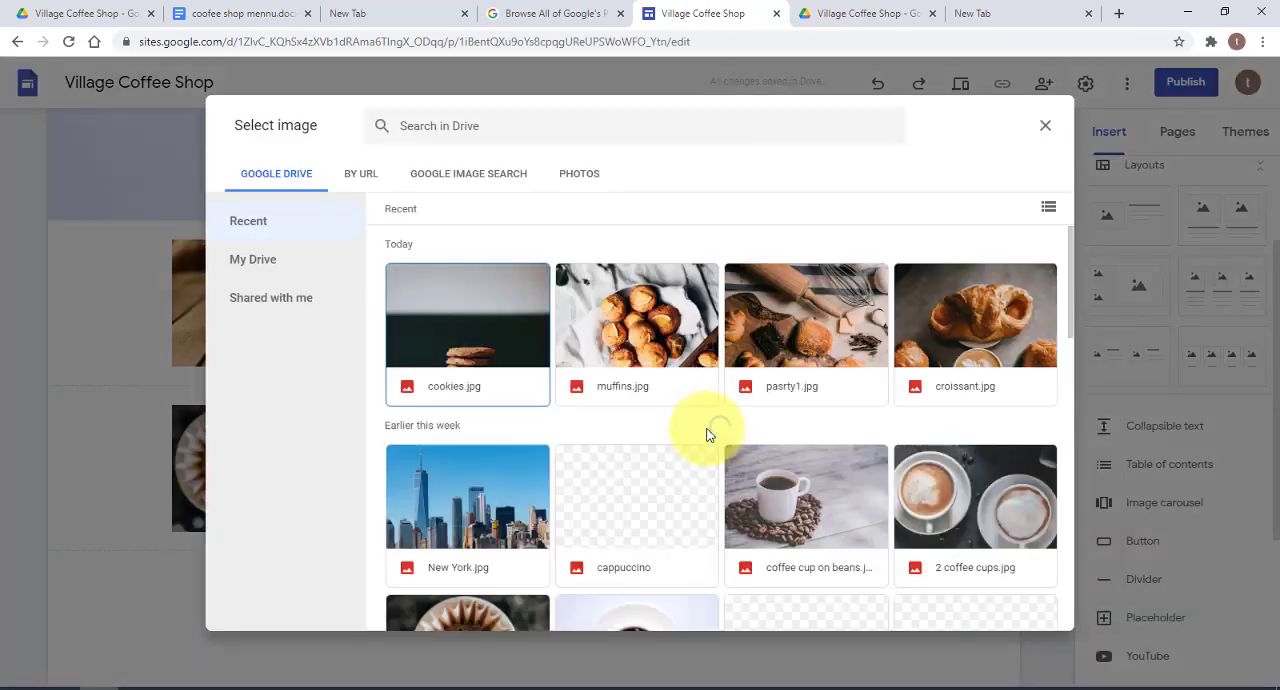
pyautogui.scroll(-3, 793, 408)
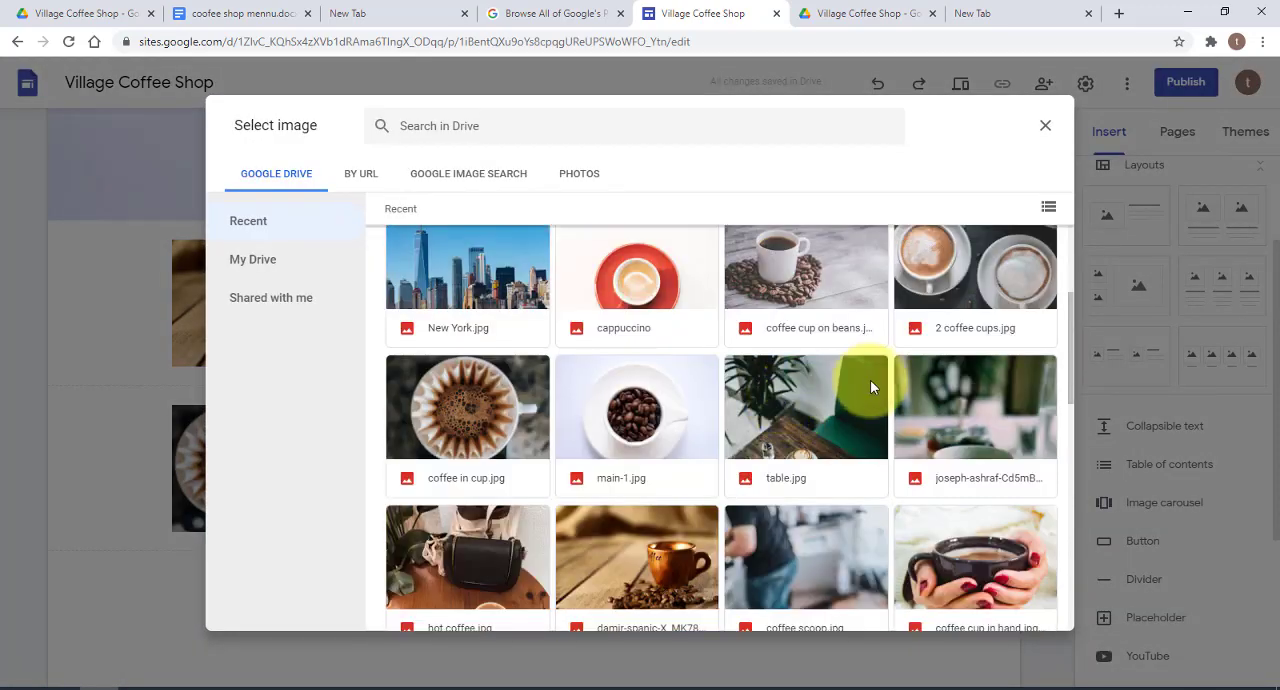
pyautogui.scroll(-1, 870, 379)
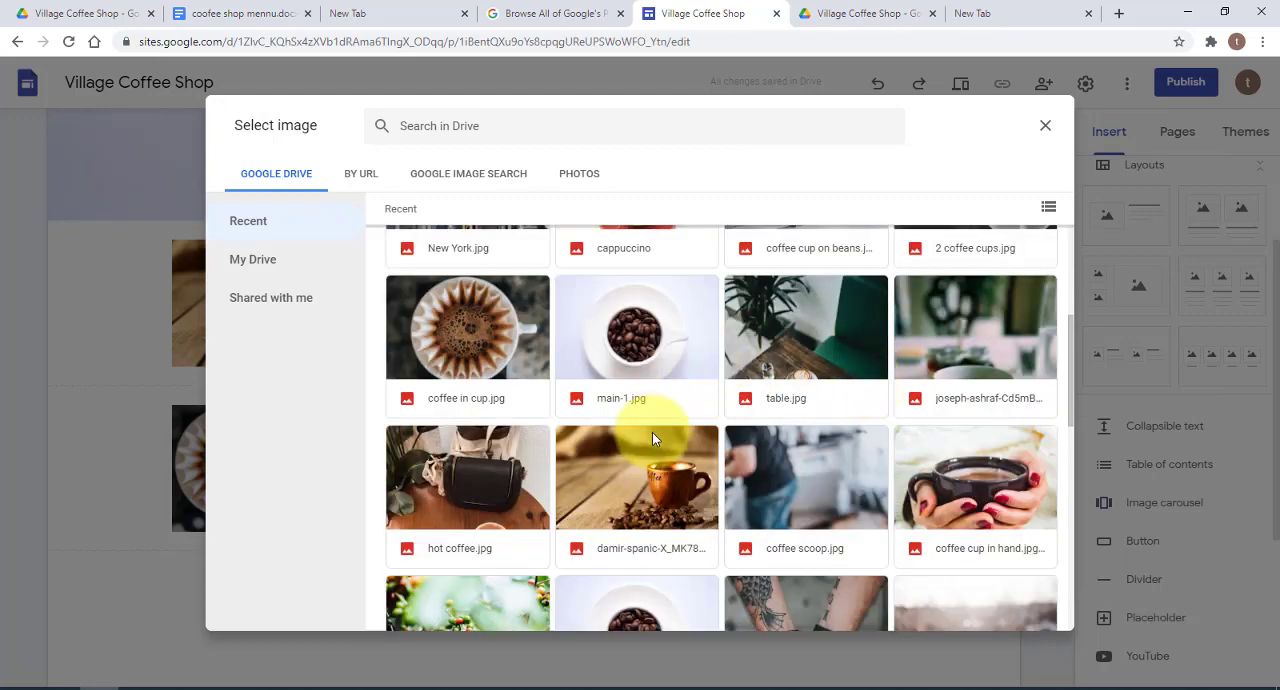
pyautogui.click(651, 468)
pyautogui.scroll(-2, 1000, 480)
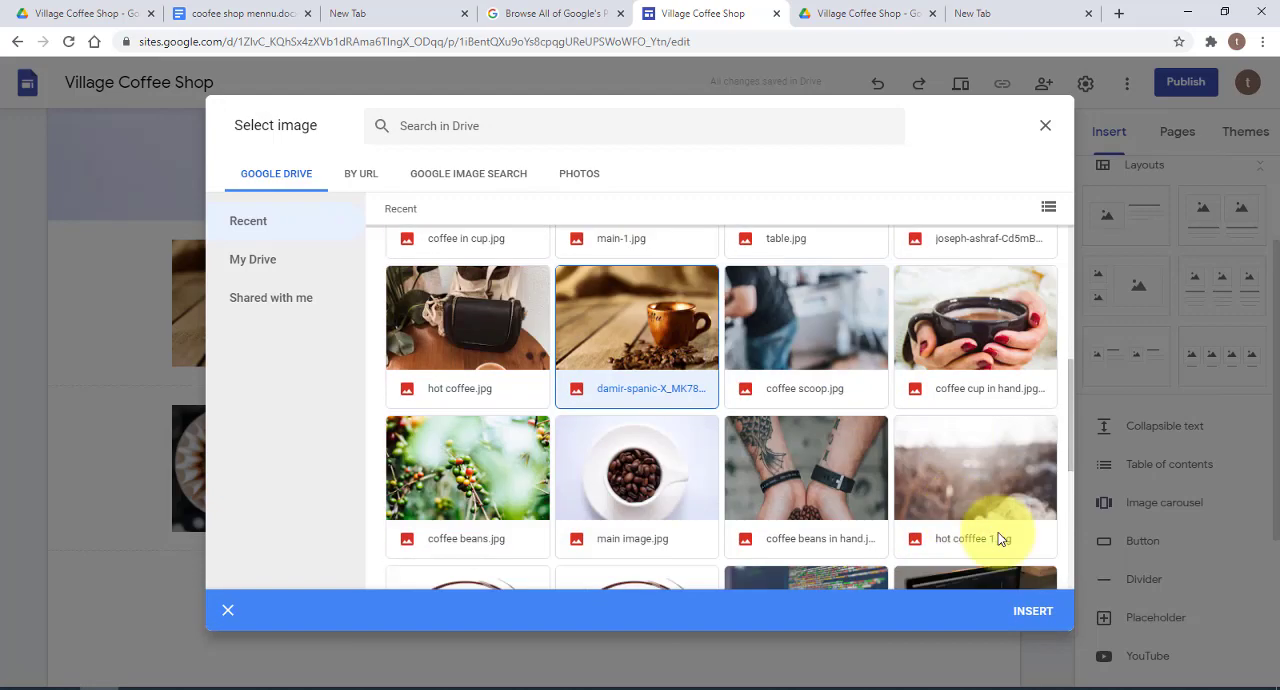
pyautogui.click(1033, 612)
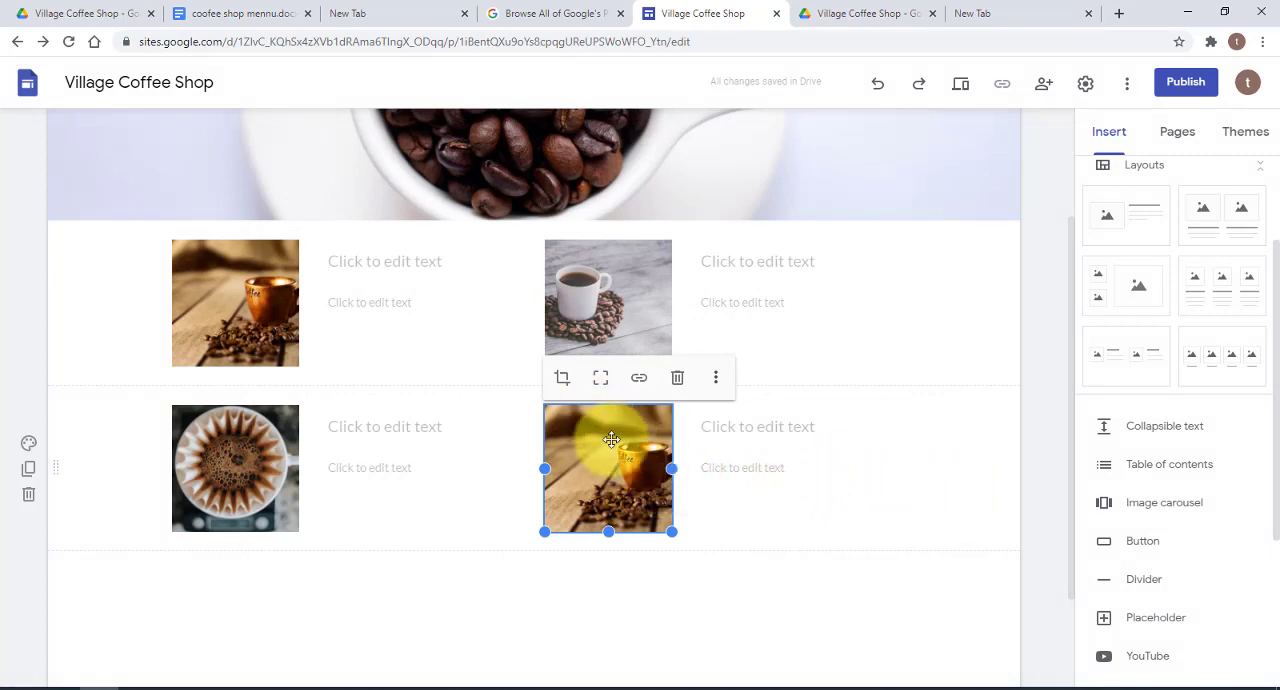
# Replace the second image of the lower section with the "coffee cup in hand" photo from Google Drive
pyautogui.click(716, 377)
pyautogui.moveTo(723, 380)
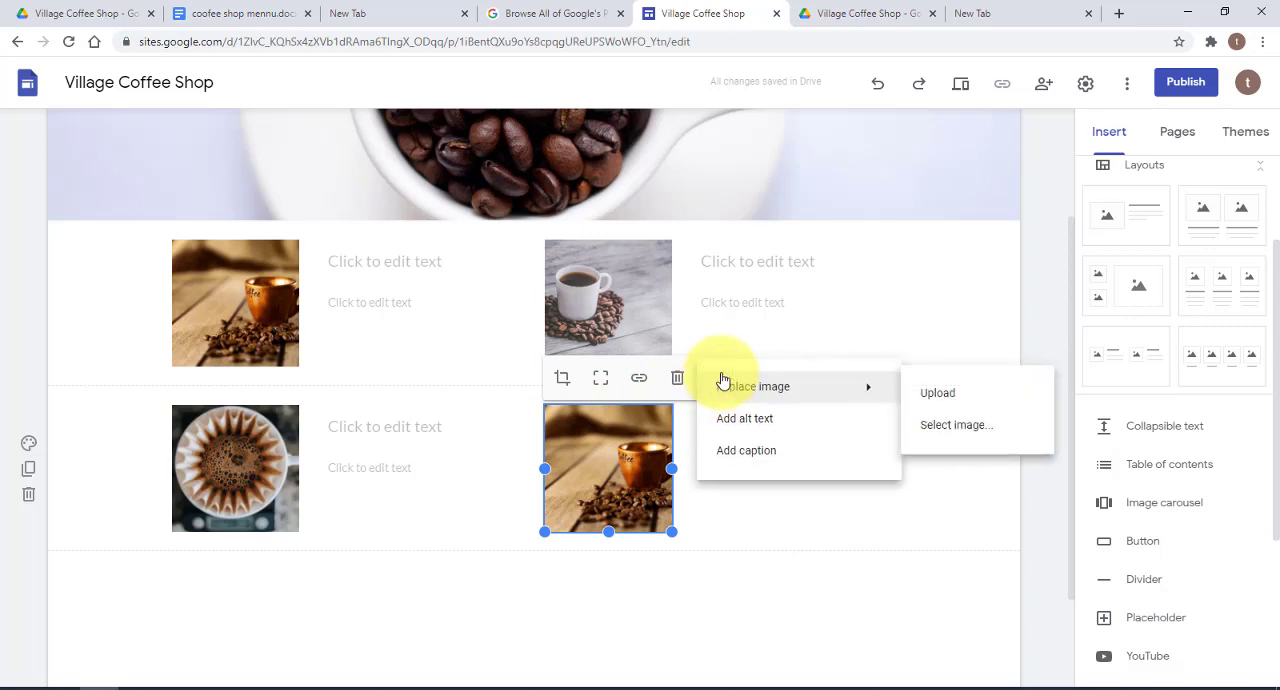
pyautogui.click(643, 444)
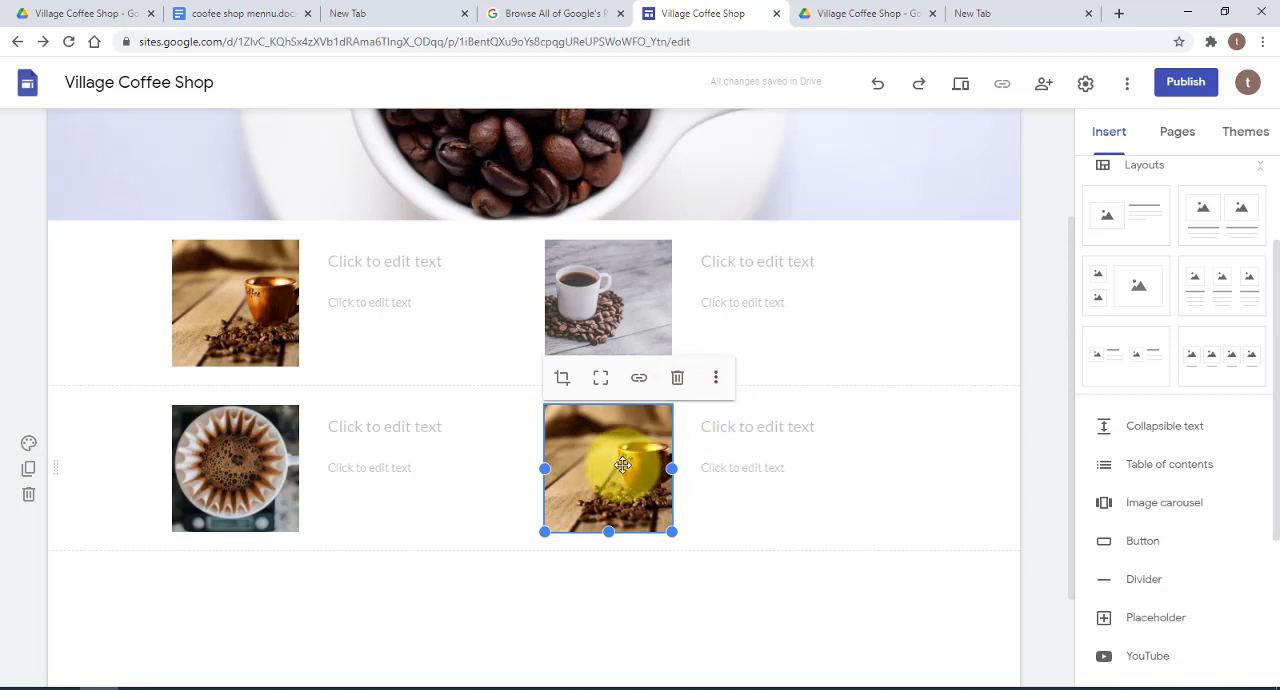
pyautogui.click(717, 380)
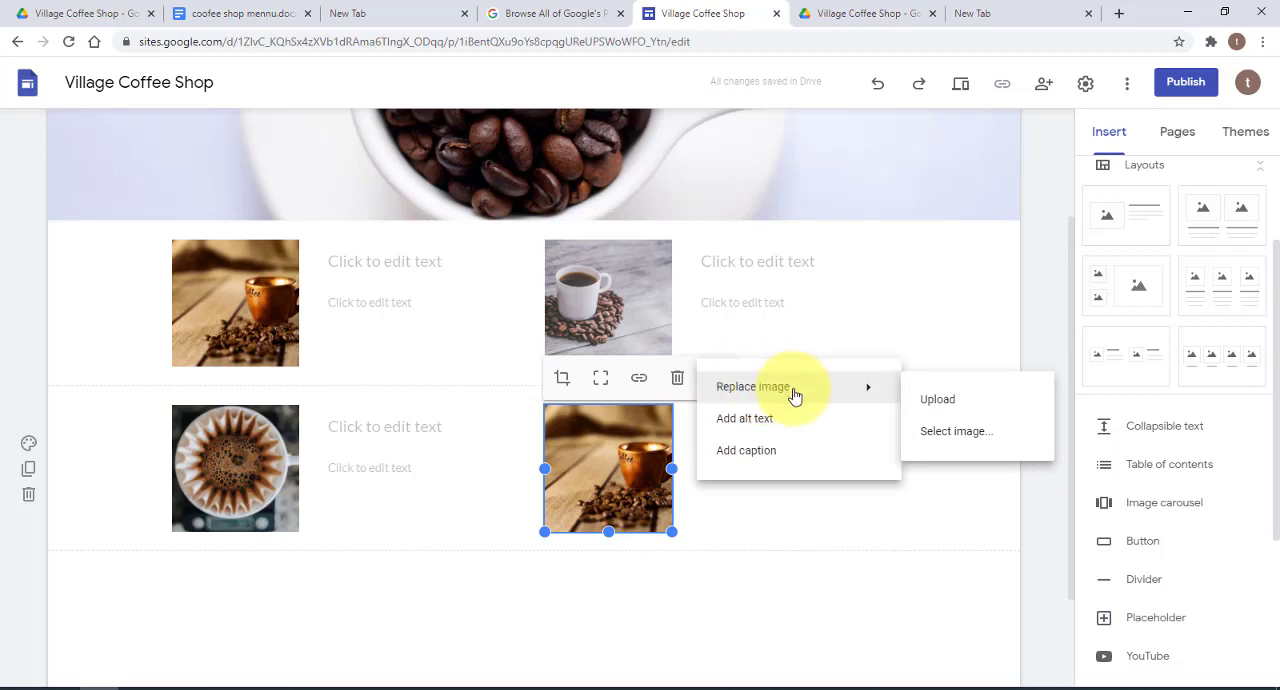
pyautogui.click(949, 433)
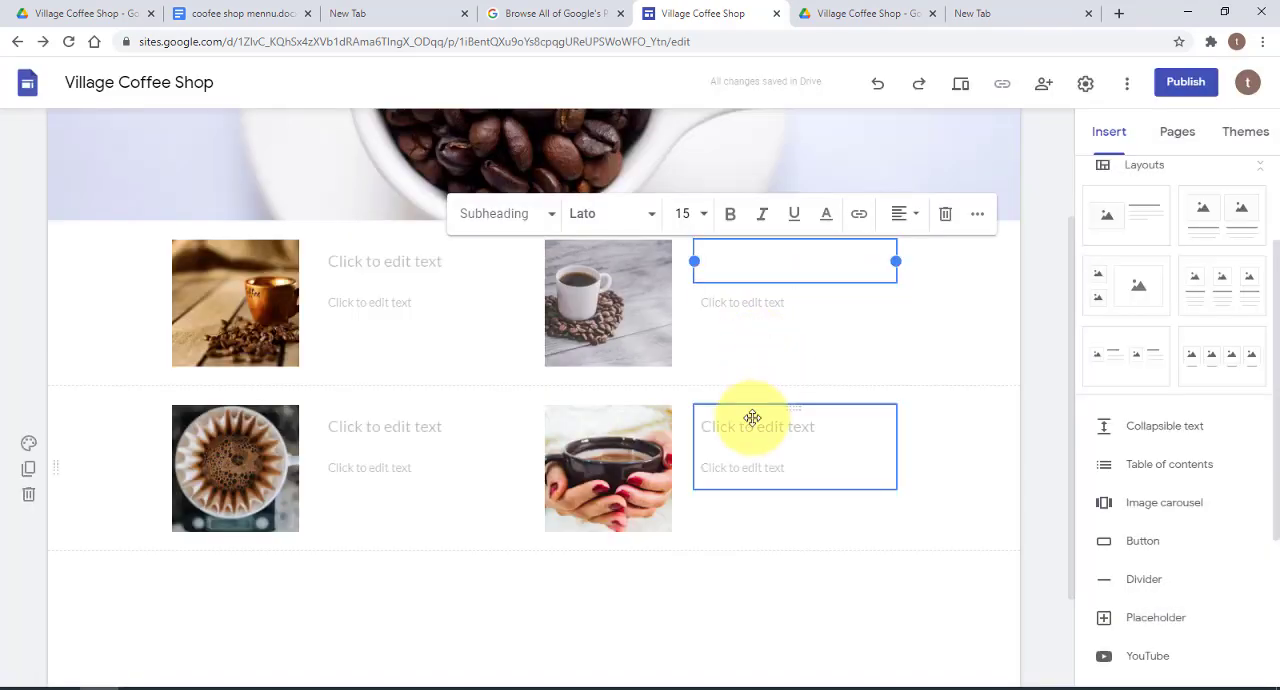
# Fill the heading text beside each of the four coffee images with its drink description and price, including the $4.00 Macchiatto and Americano
pyautogui.click(752, 420)
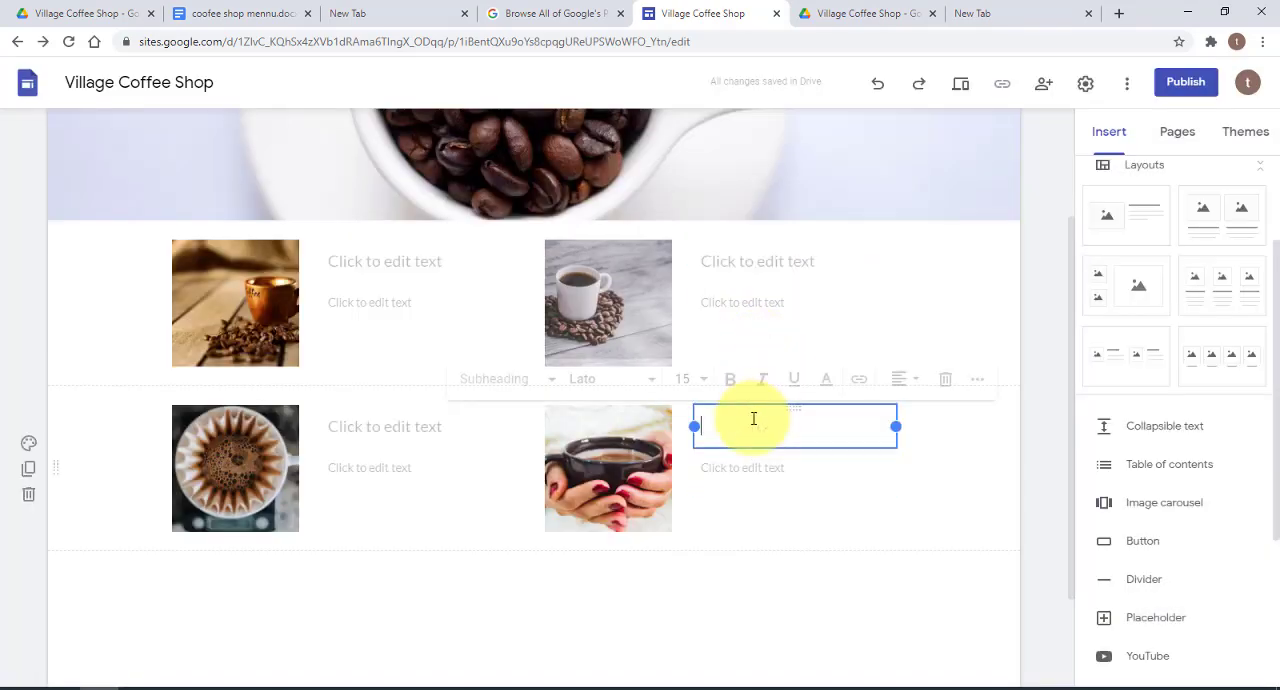
pyautogui.click(396, 286)
pyautogui.click(390, 441)
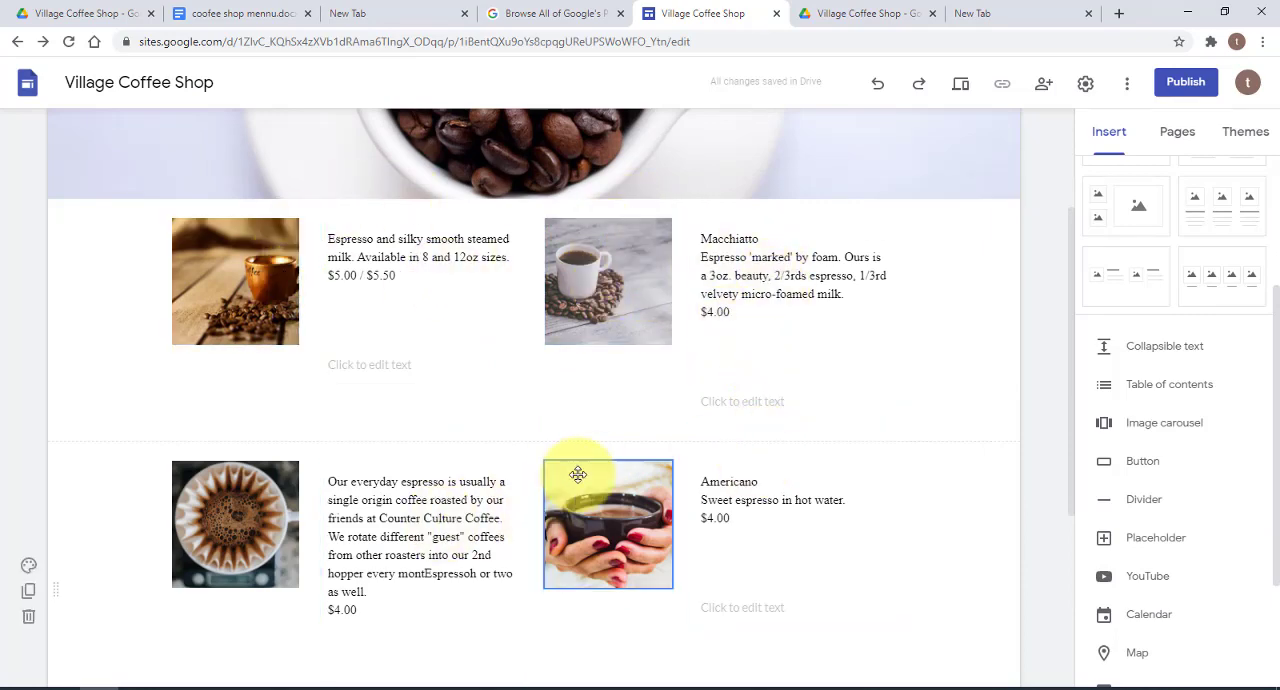
# Insert a divider beneath the menu sections and duplicate the lower section containing the everyday espresso and Americano
pyautogui.scroll(-3, 580, 478)
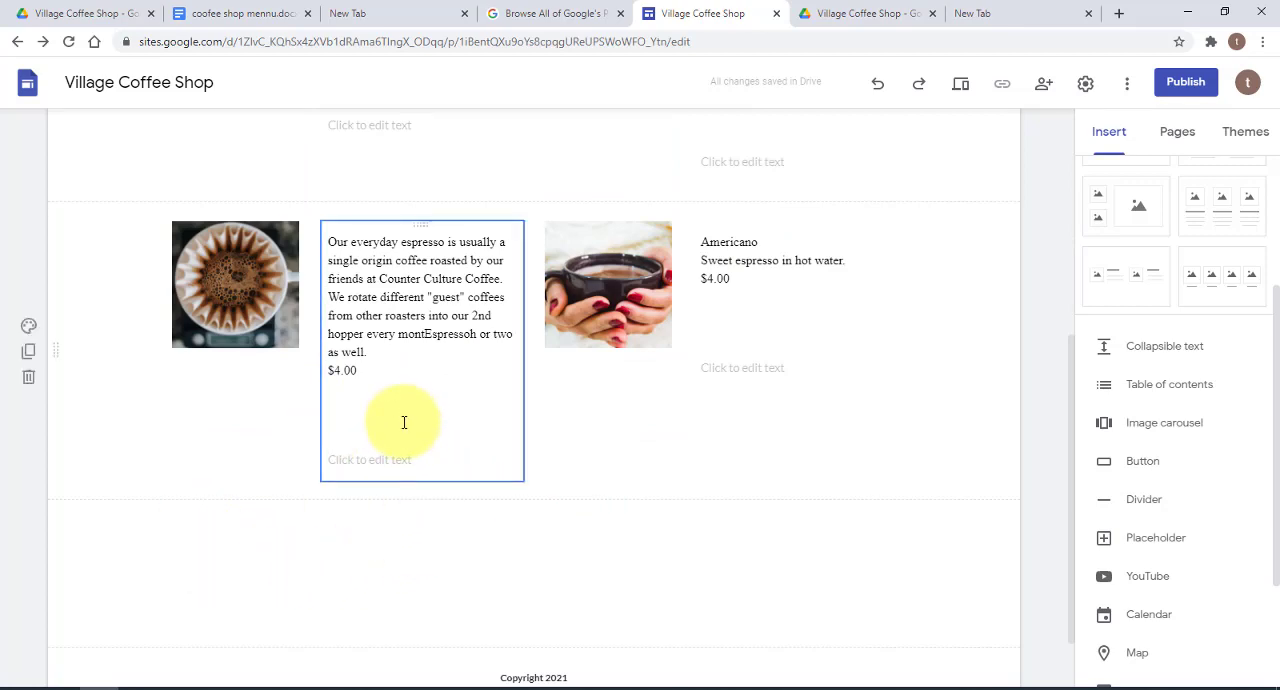
pyautogui.scroll(2, 404, 422)
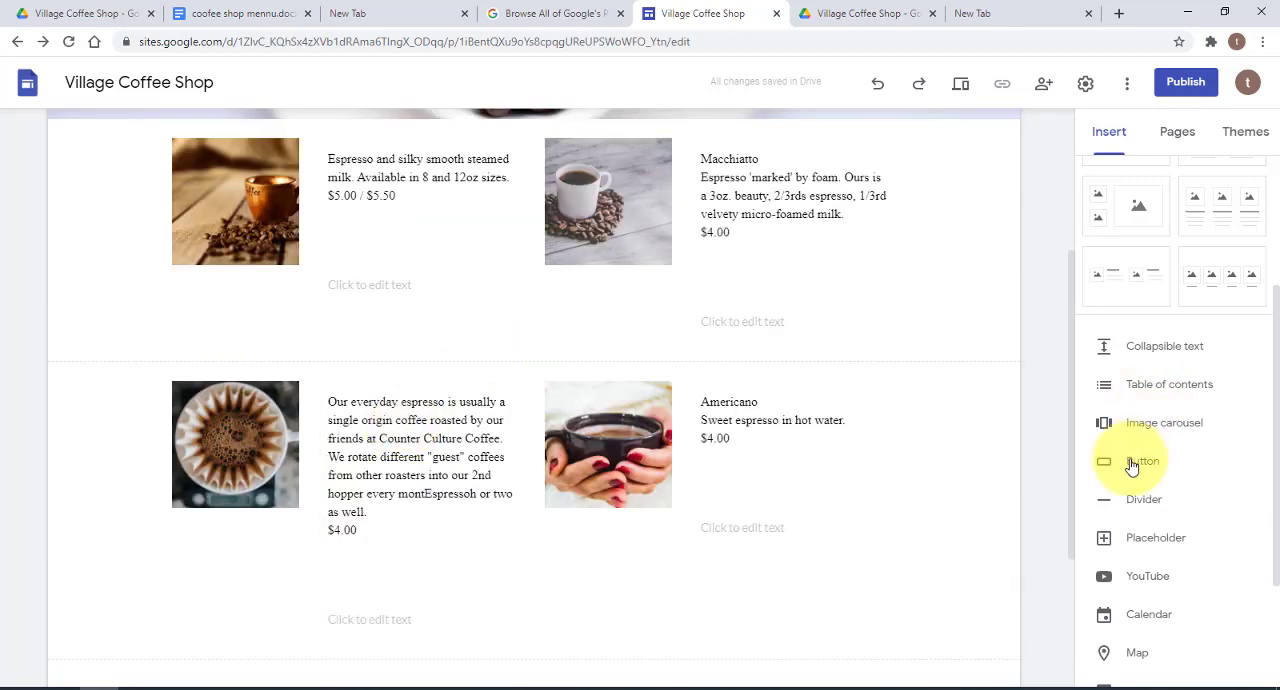
pyautogui.click(1143, 502)
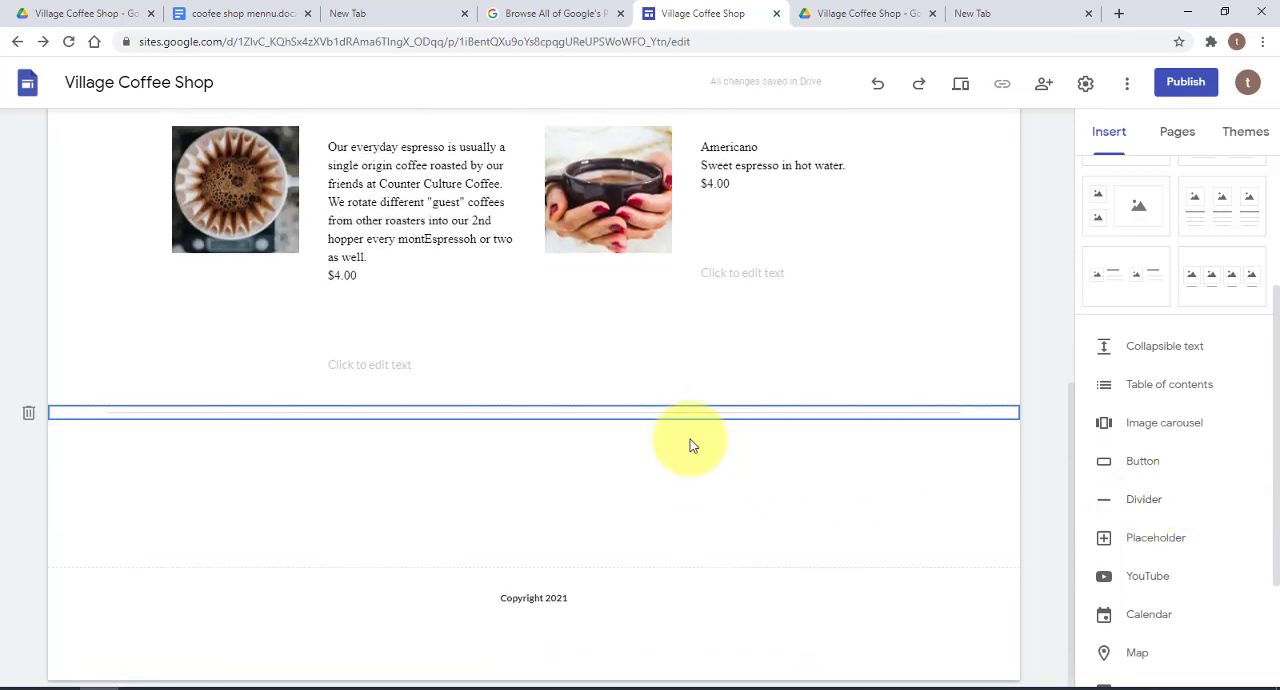
pyautogui.moveTo(133, 240)
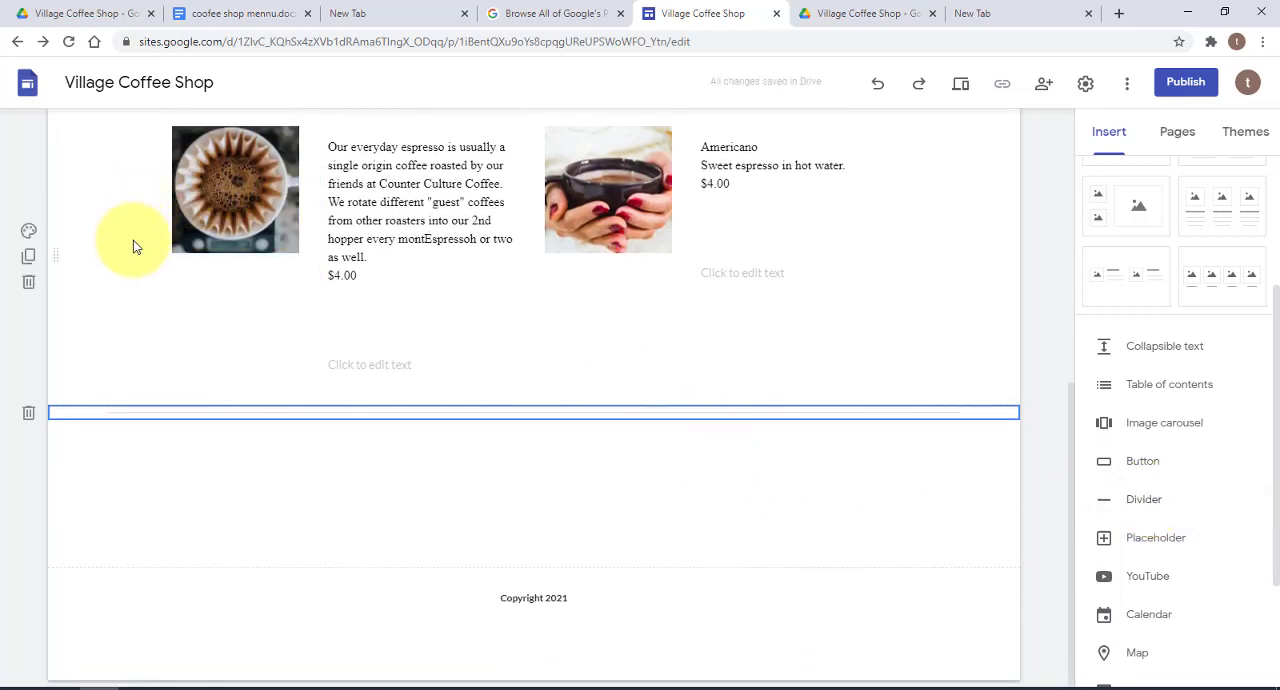
pyautogui.click(30, 257)
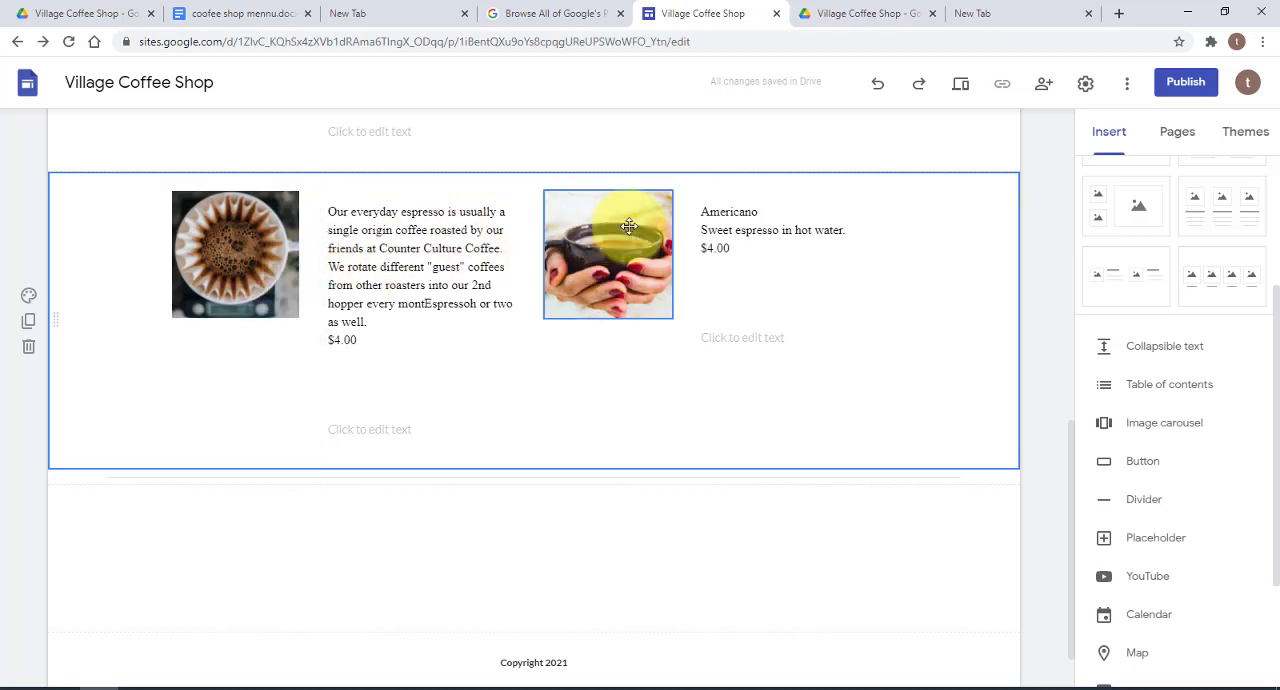
# Replace the first image of the duplicated section with "muffins.jpg" from Google Drive
pyautogui.click(268, 245)
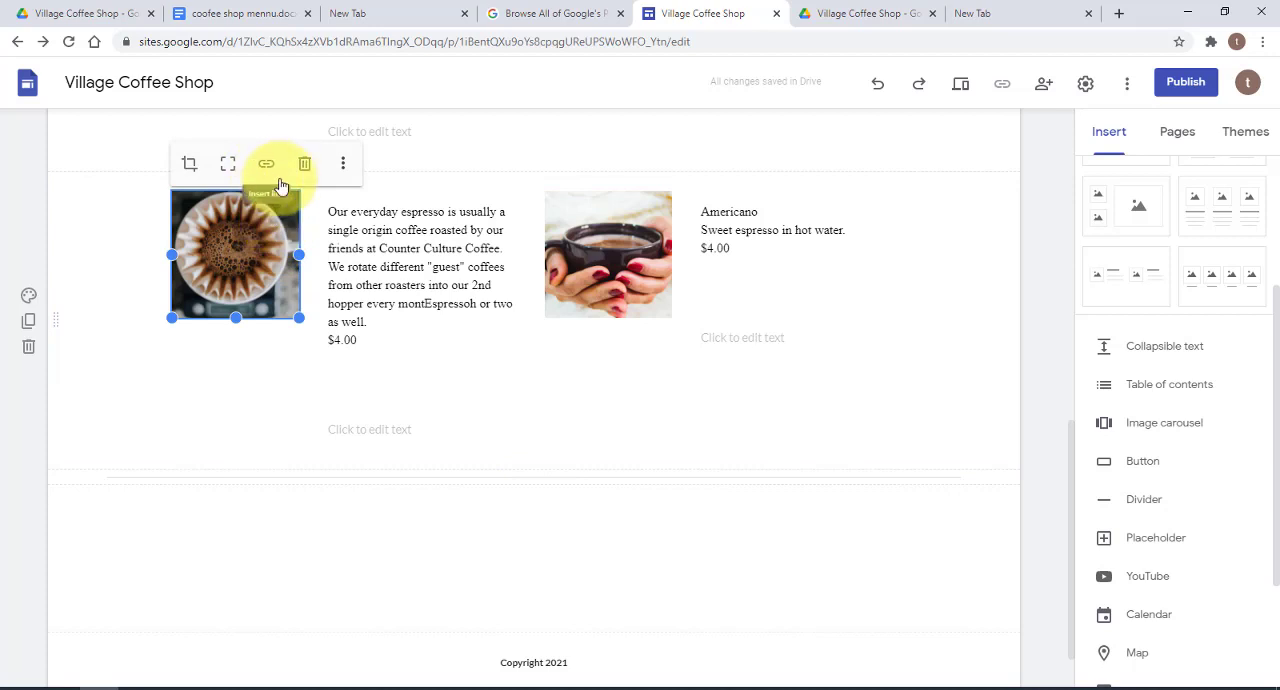
pyautogui.click(346, 164)
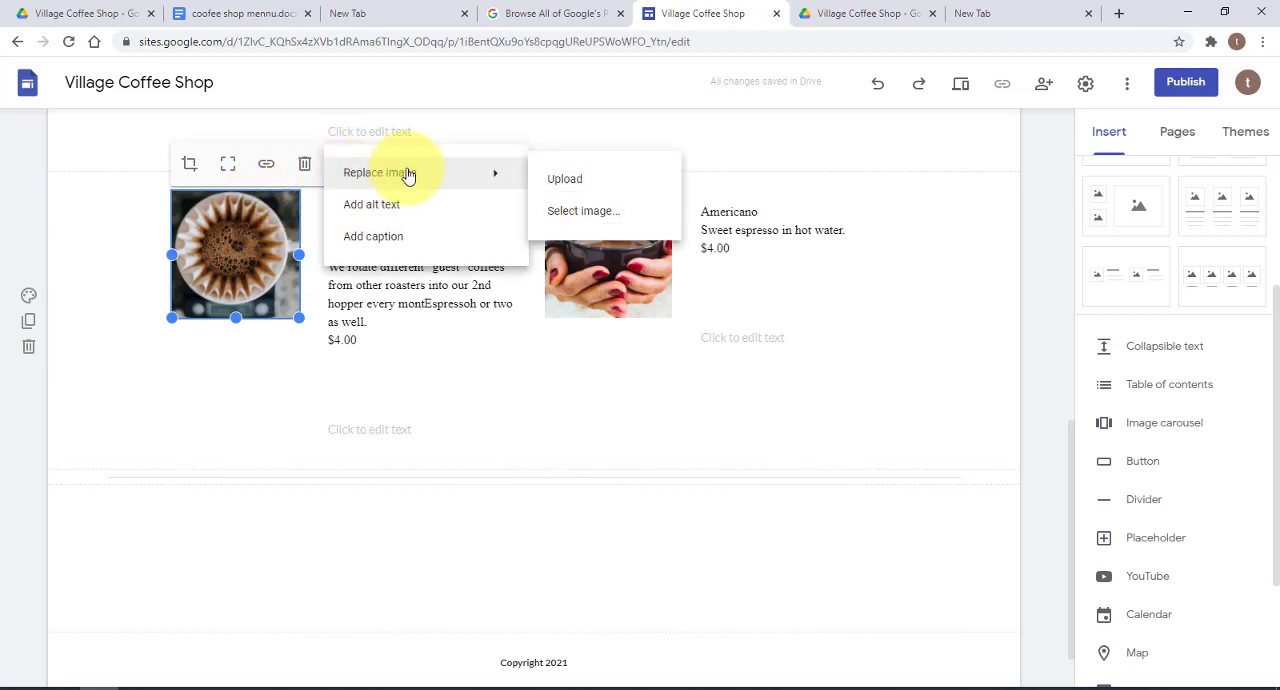
pyautogui.click(573, 212)
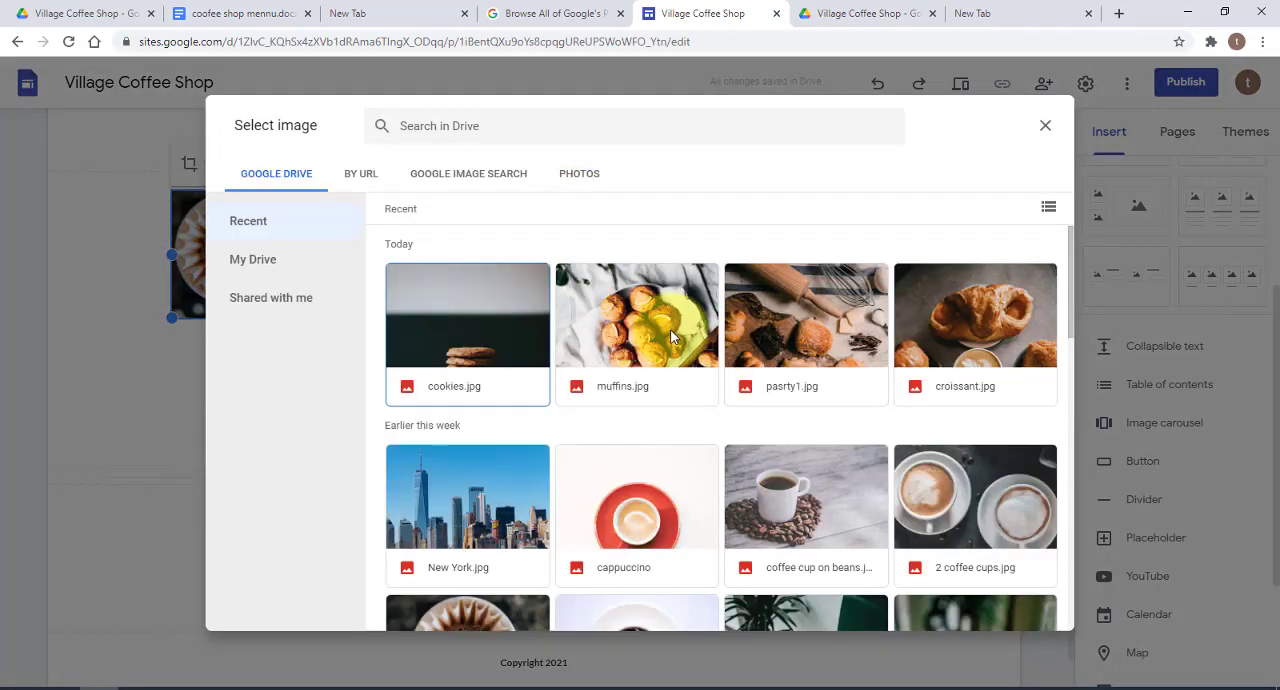
pyautogui.click(665, 319)
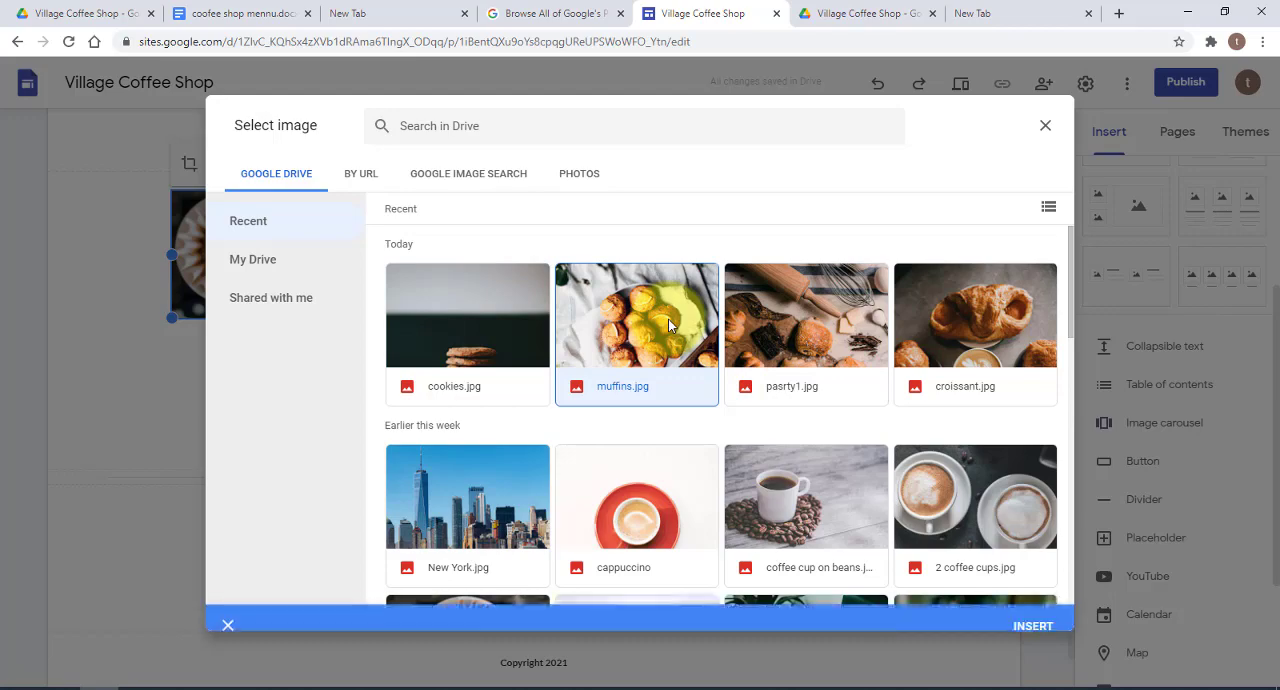
pyautogui.click(1033, 609)
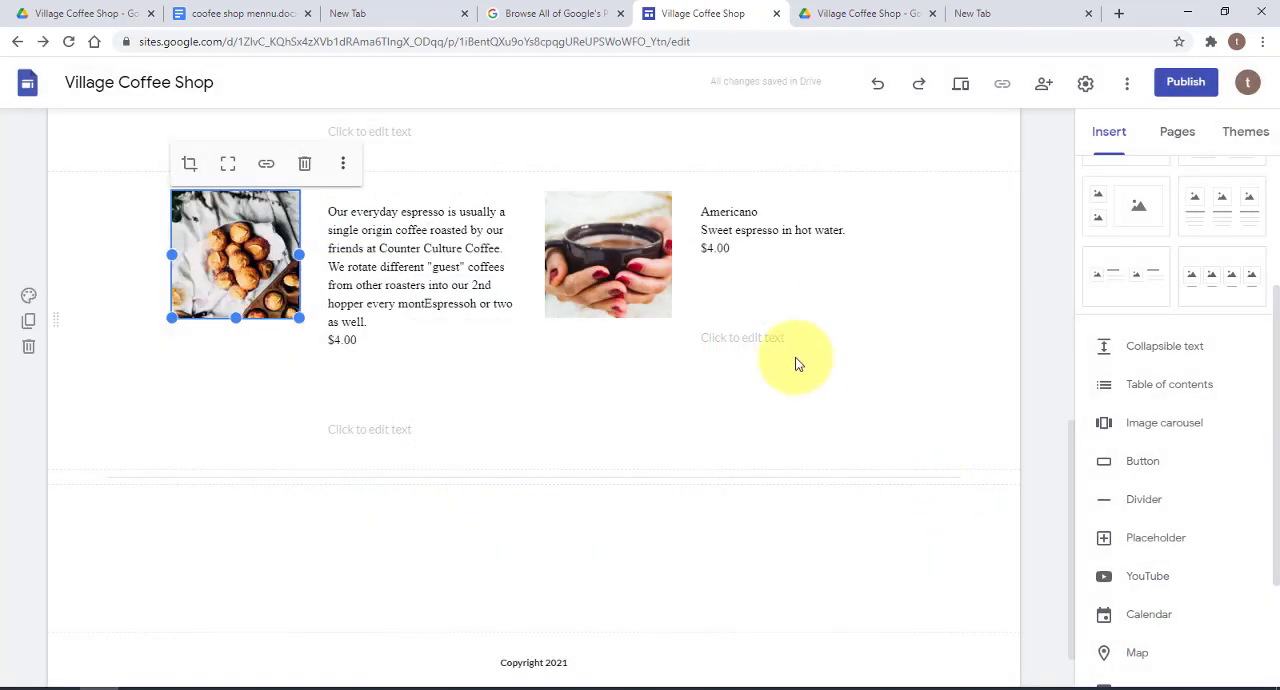
# Replace the second image of the duplicated section with "croissant.jpg" from Google Drive
pyautogui.click(651, 210)
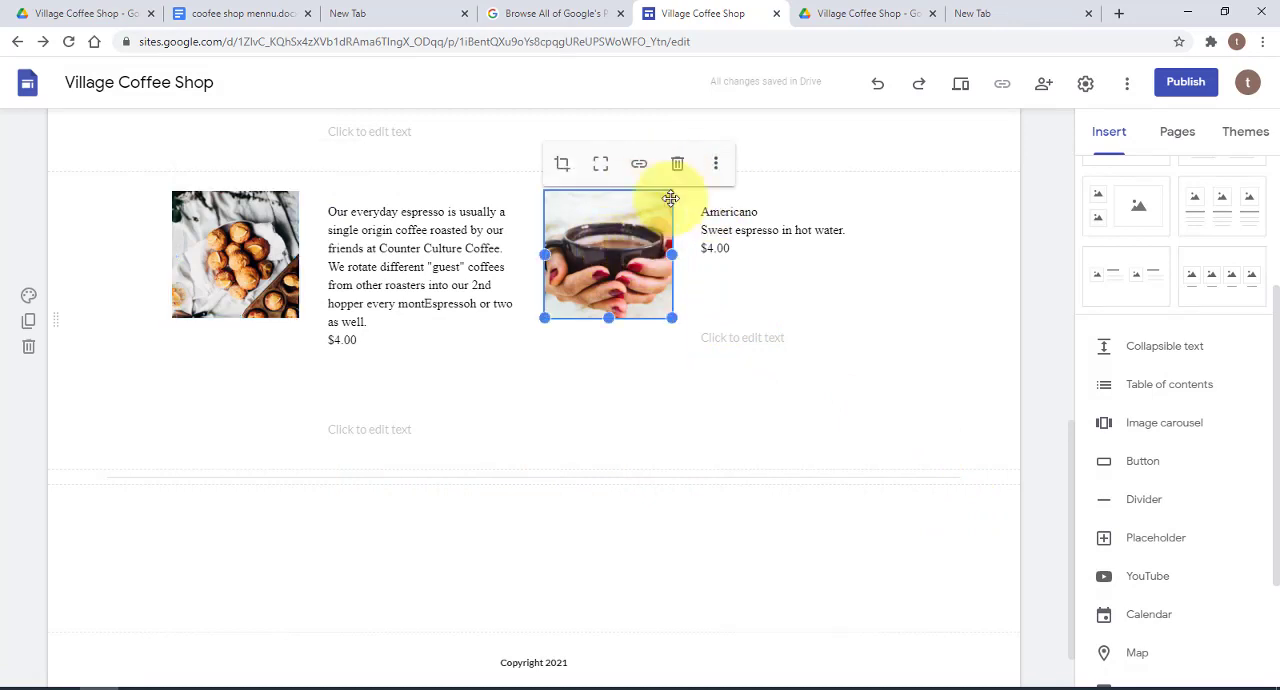
pyautogui.click(716, 165)
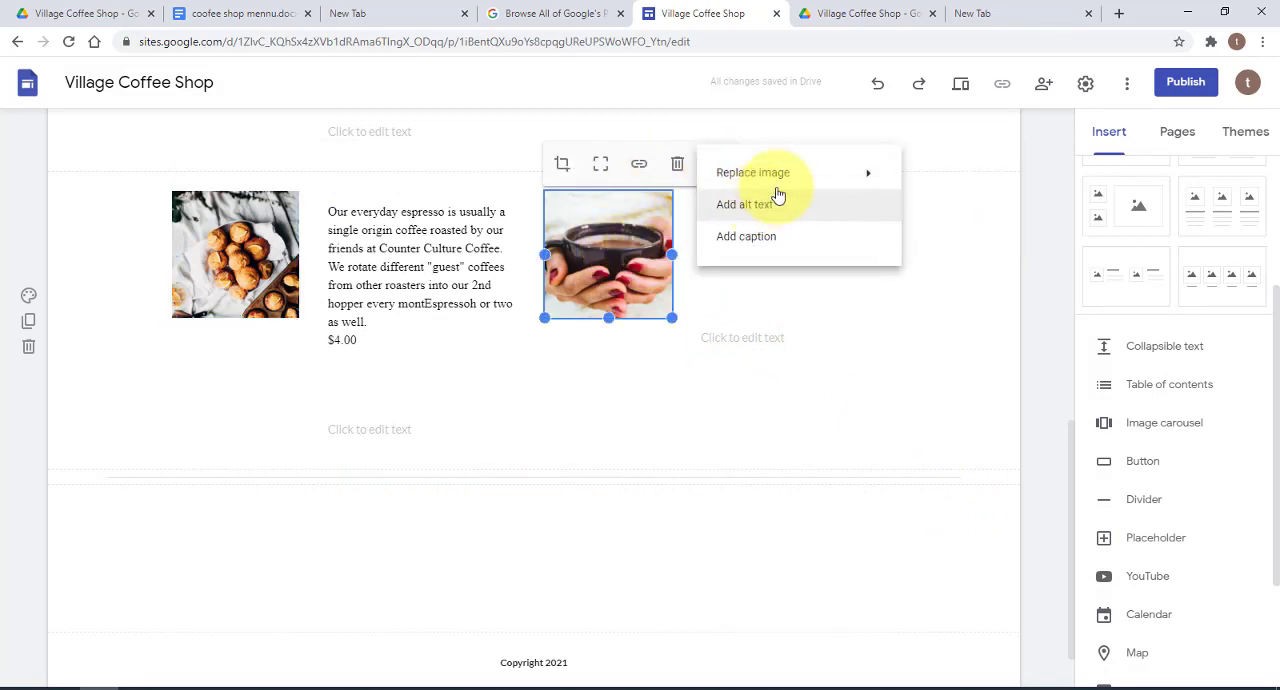
pyautogui.moveTo(791, 176)
pyautogui.click(995, 219)
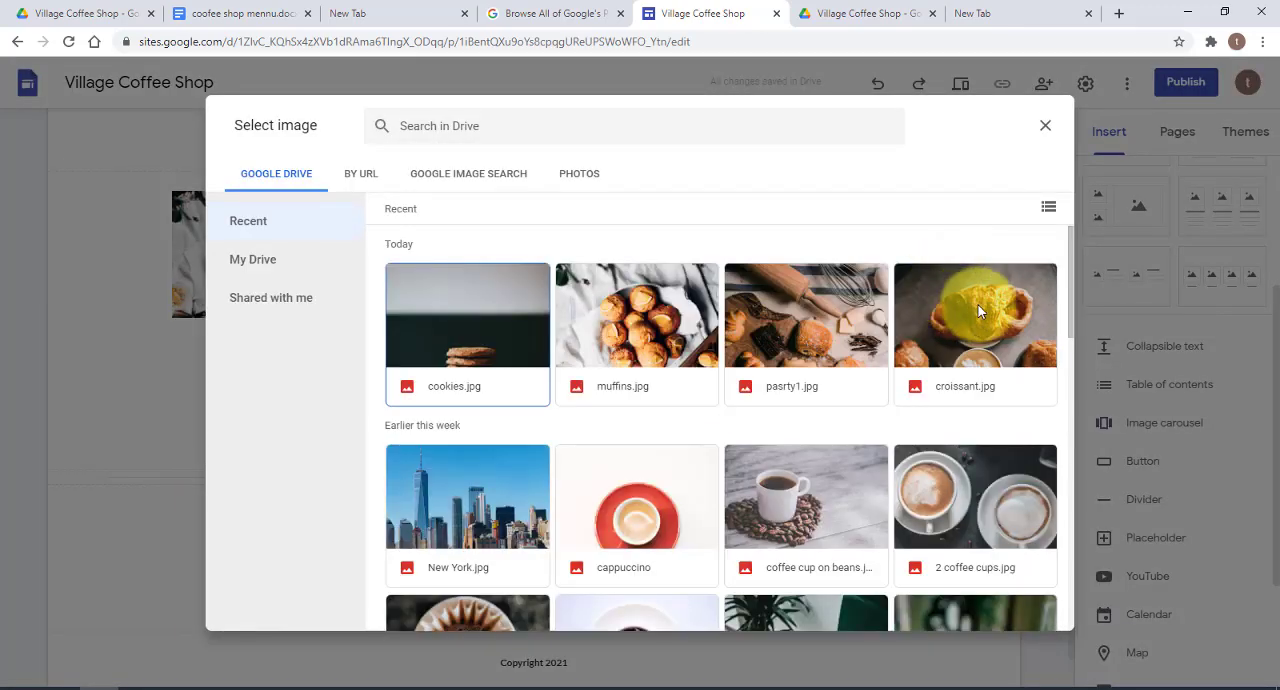
pyautogui.doubleClick(979, 305)
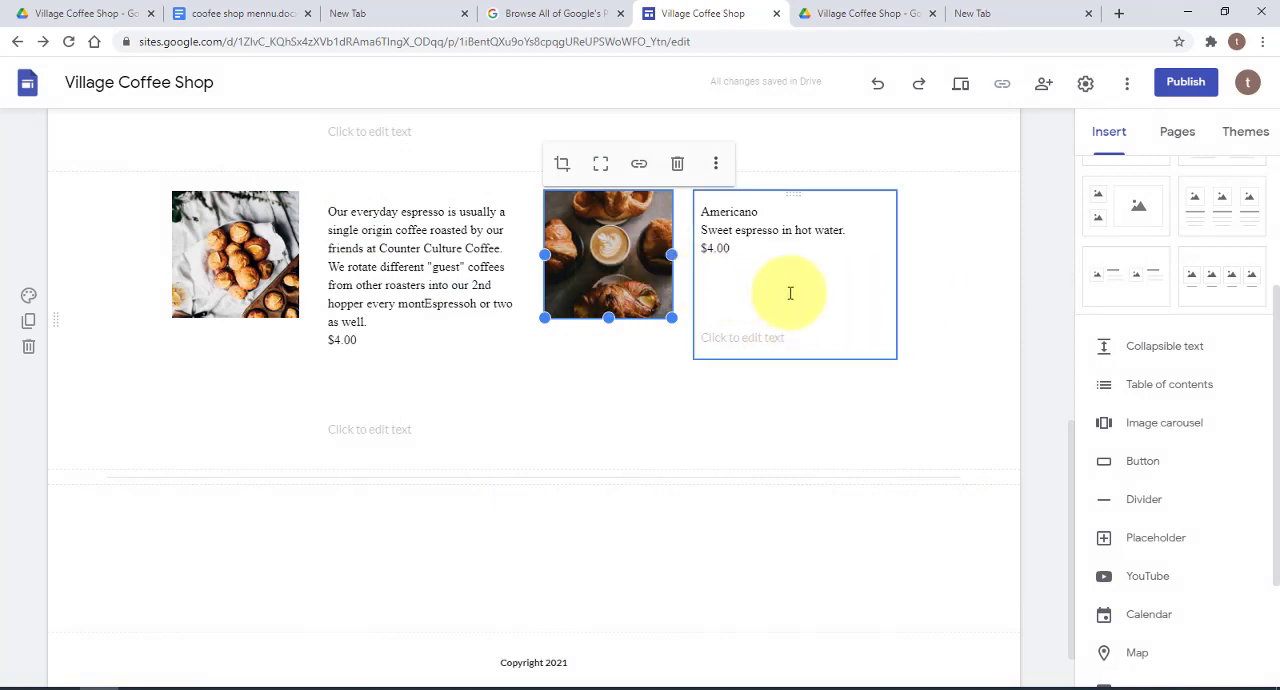
# Replace the espresso description beside the muffins image with new text beginning "Del"
pyautogui.scroll(1, 820, 265)
pyautogui.click(345, 300)
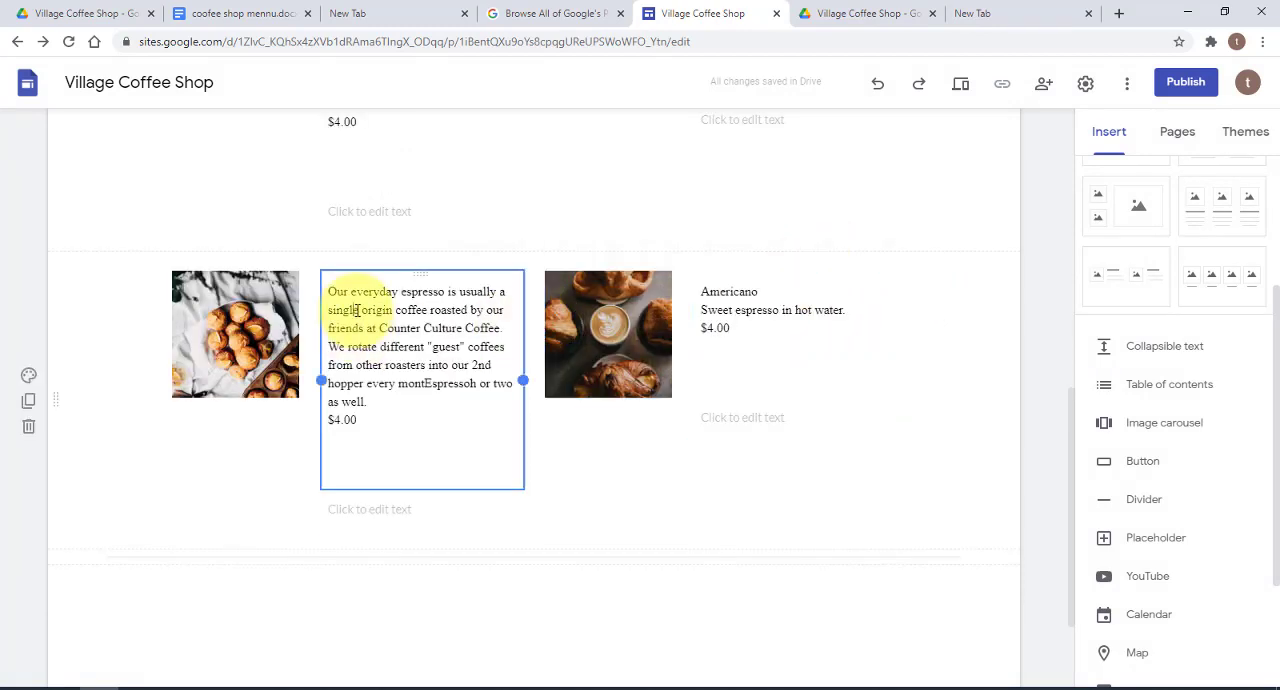
pyautogui.click(356, 310)
pyautogui.moveTo(366, 421); pyautogui.dragTo(330, 290)
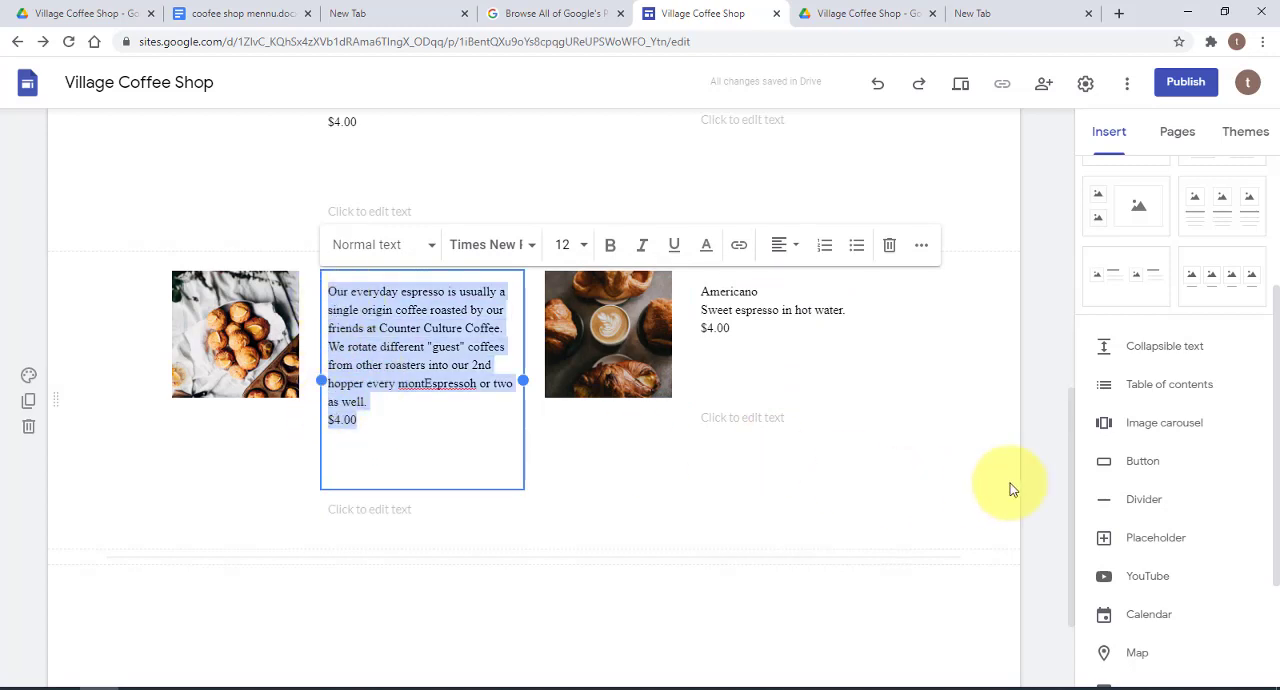
pyautogui.write('Delicious Muffins $2.50')
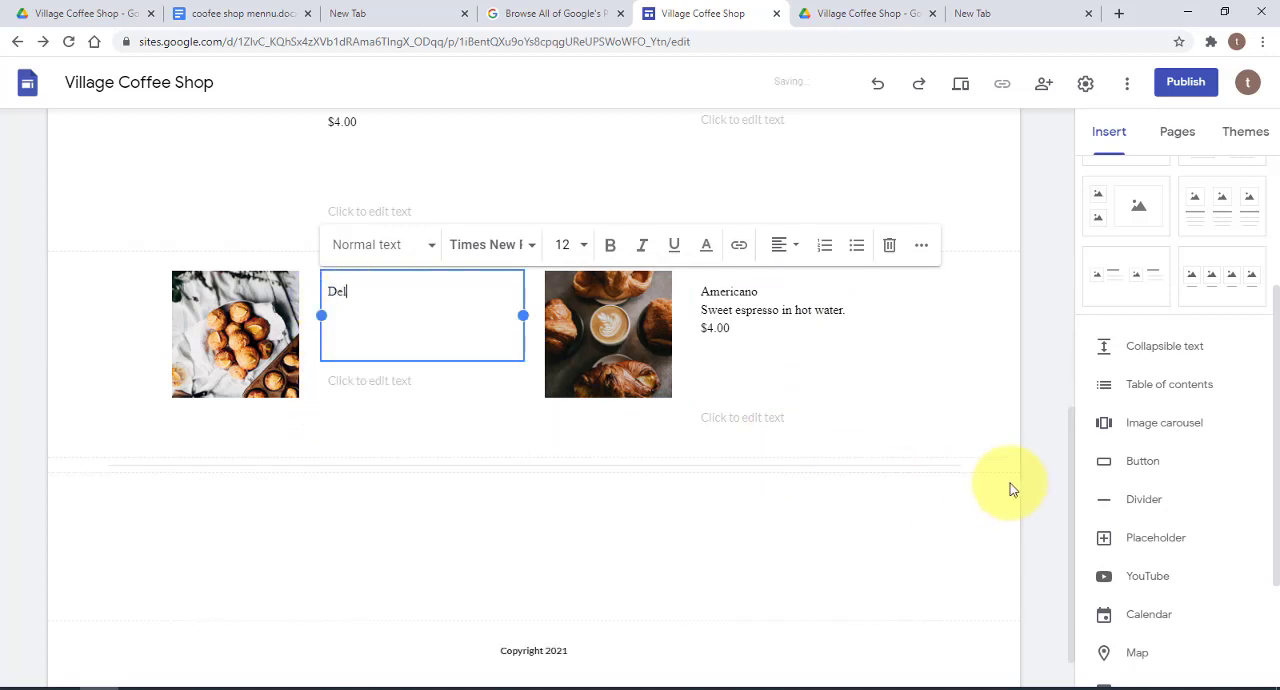
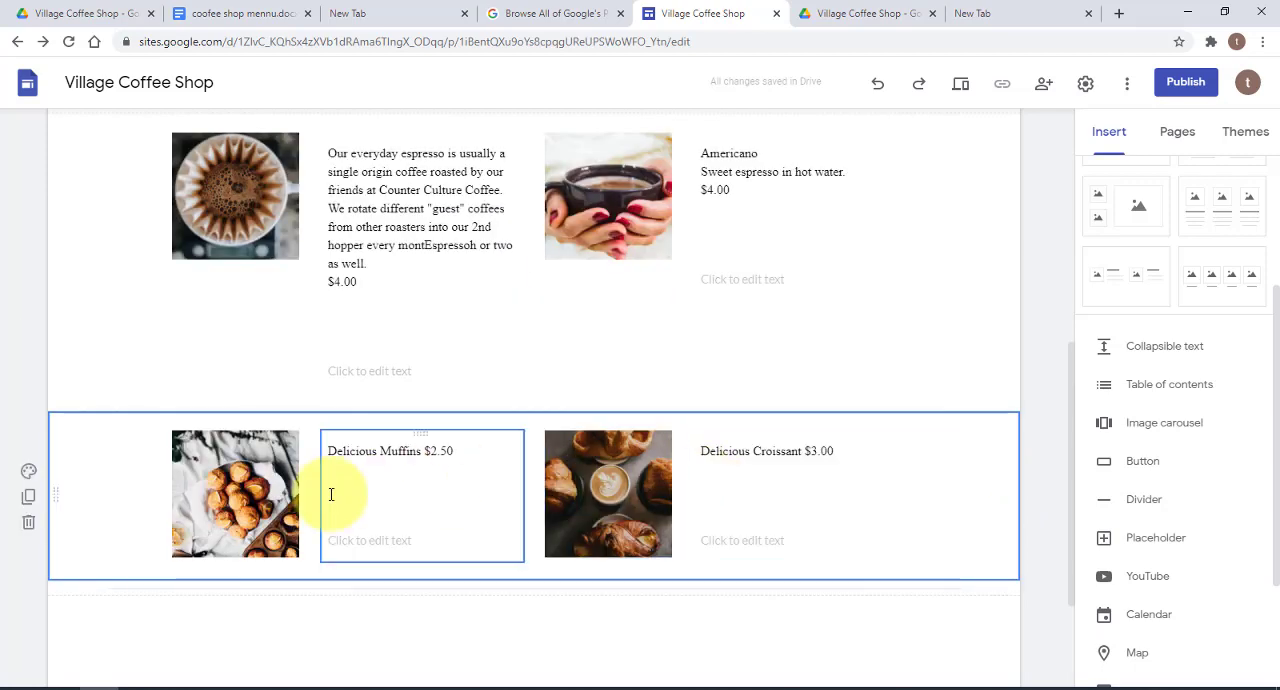
# Delete the empty text placeholders beneath the Delicious Croissant and Delicious Muffins descriptions
pyautogui.scroll(-2, 588, 483)
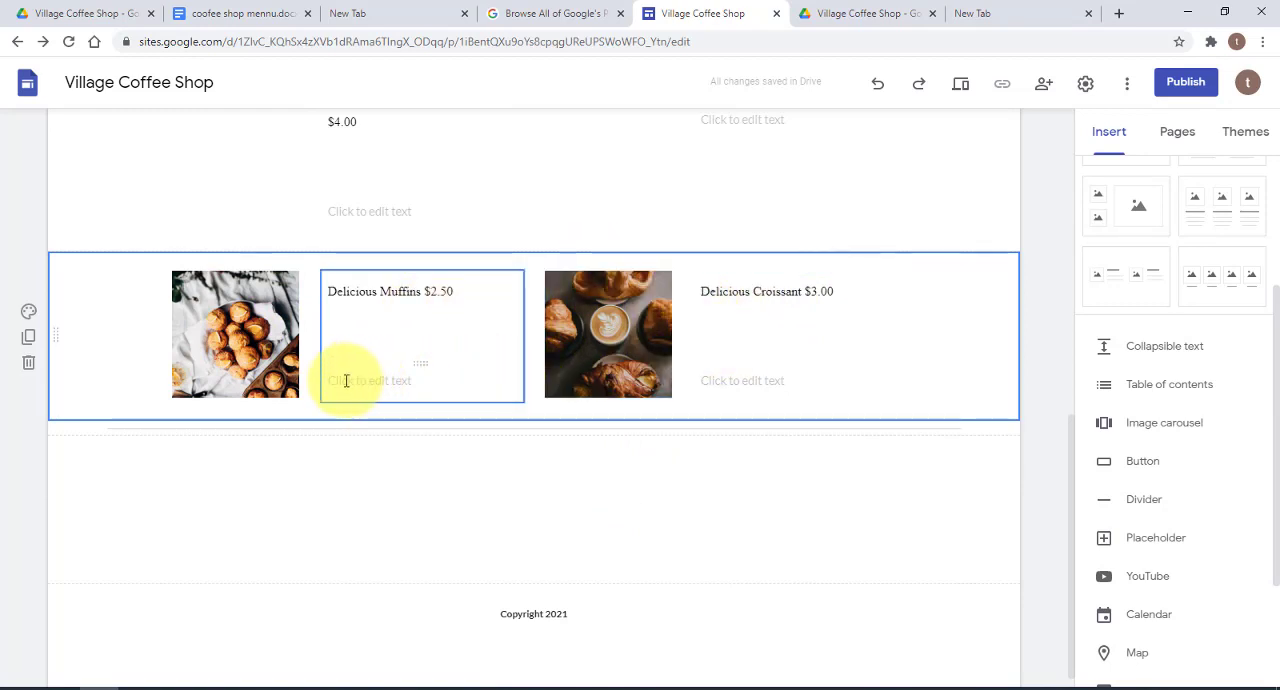
pyautogui.click(781, 370)
pyautogui.click(777, 384)
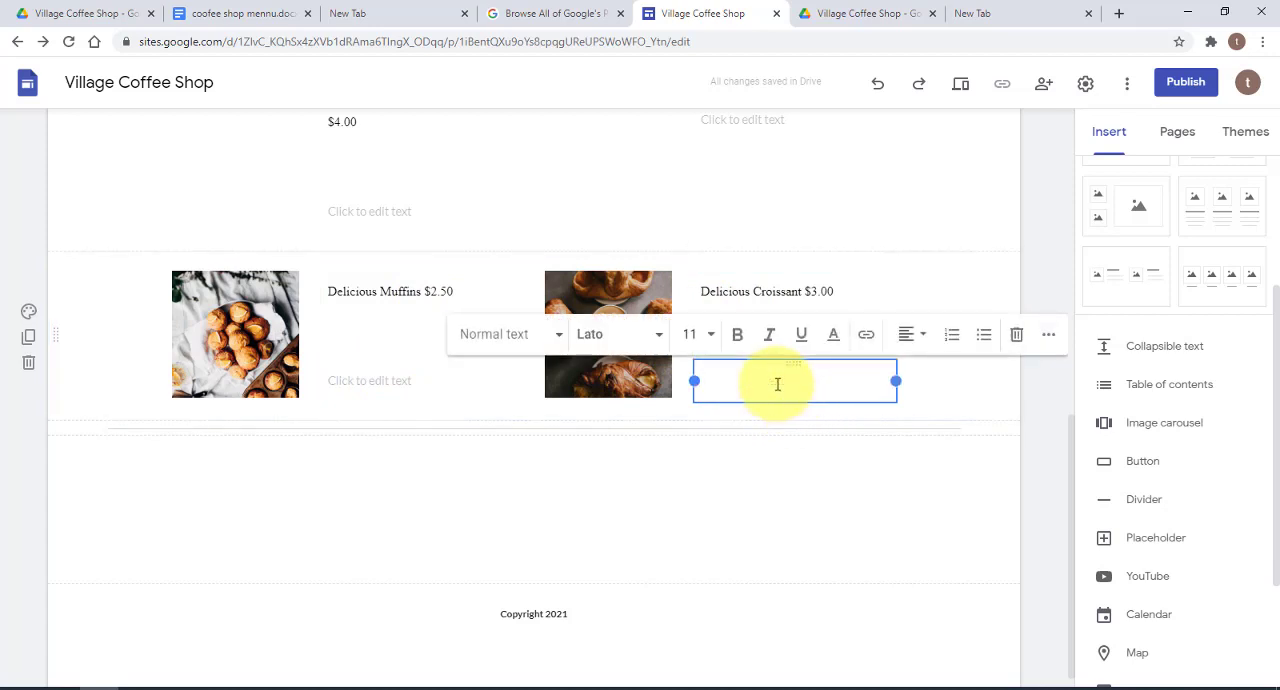
pyautogui.click(1017, 338)
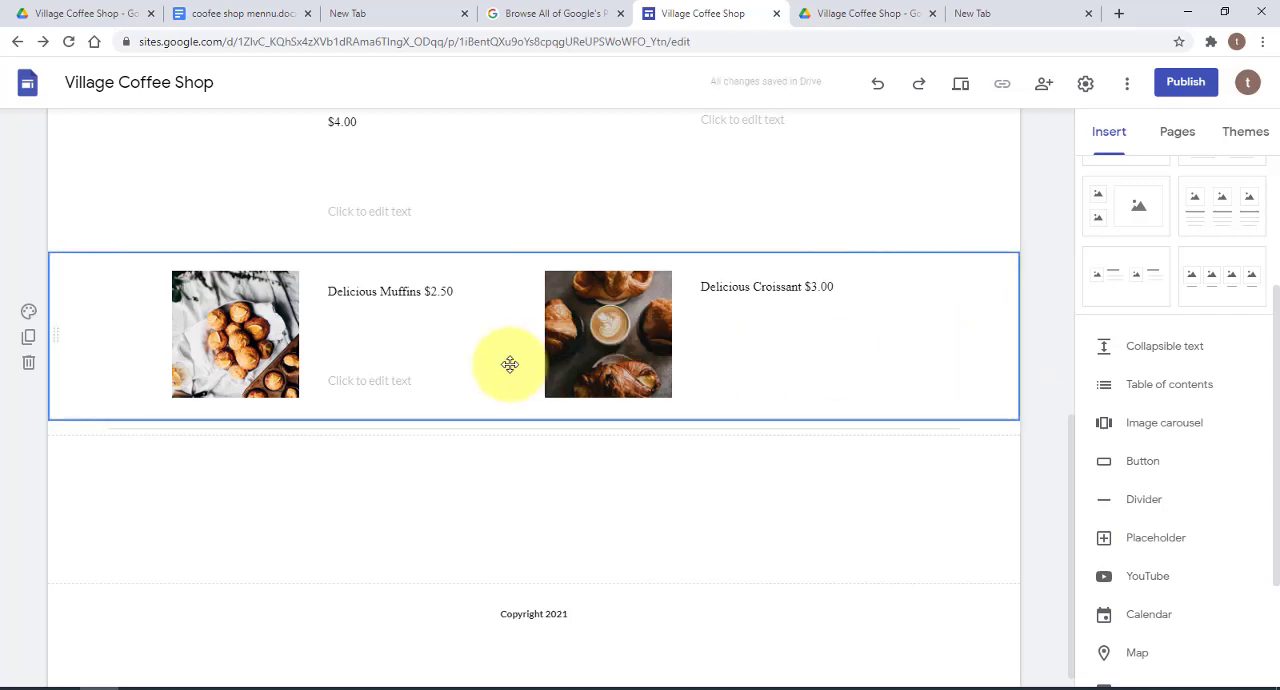
pyautogui.click(371, 381)
pyautogui.click(888, 334)
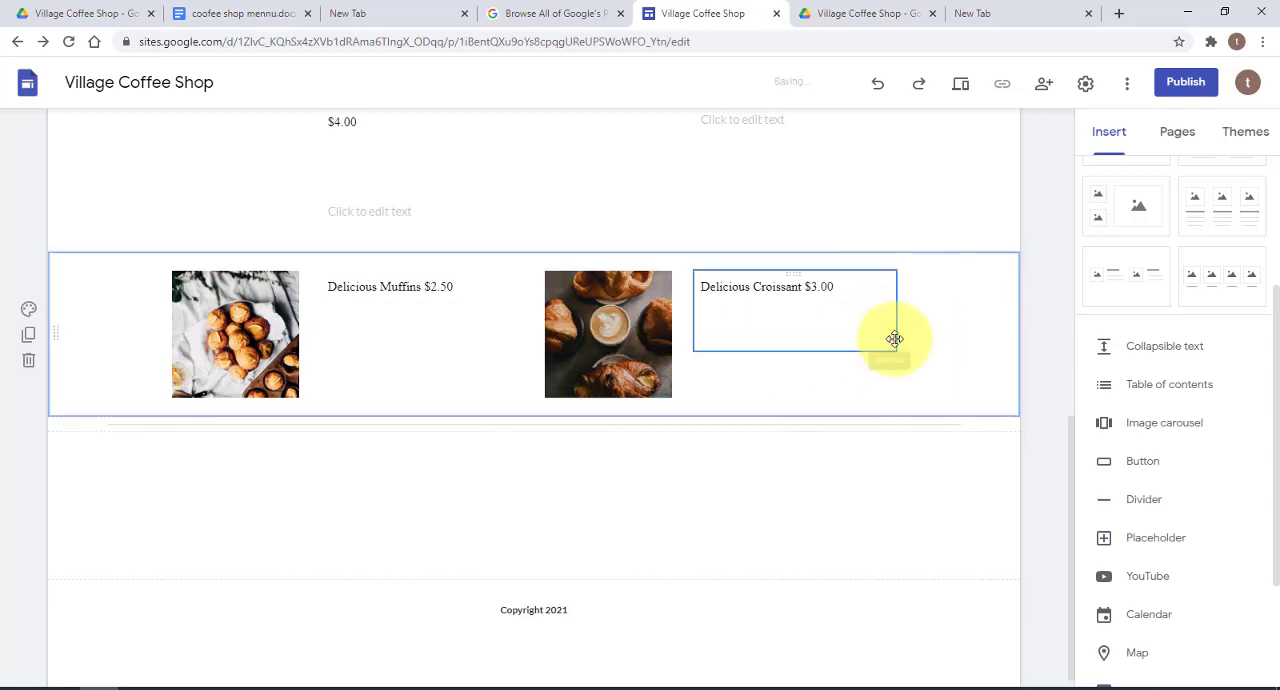
pyautogui.scroll(2, 895, 395)
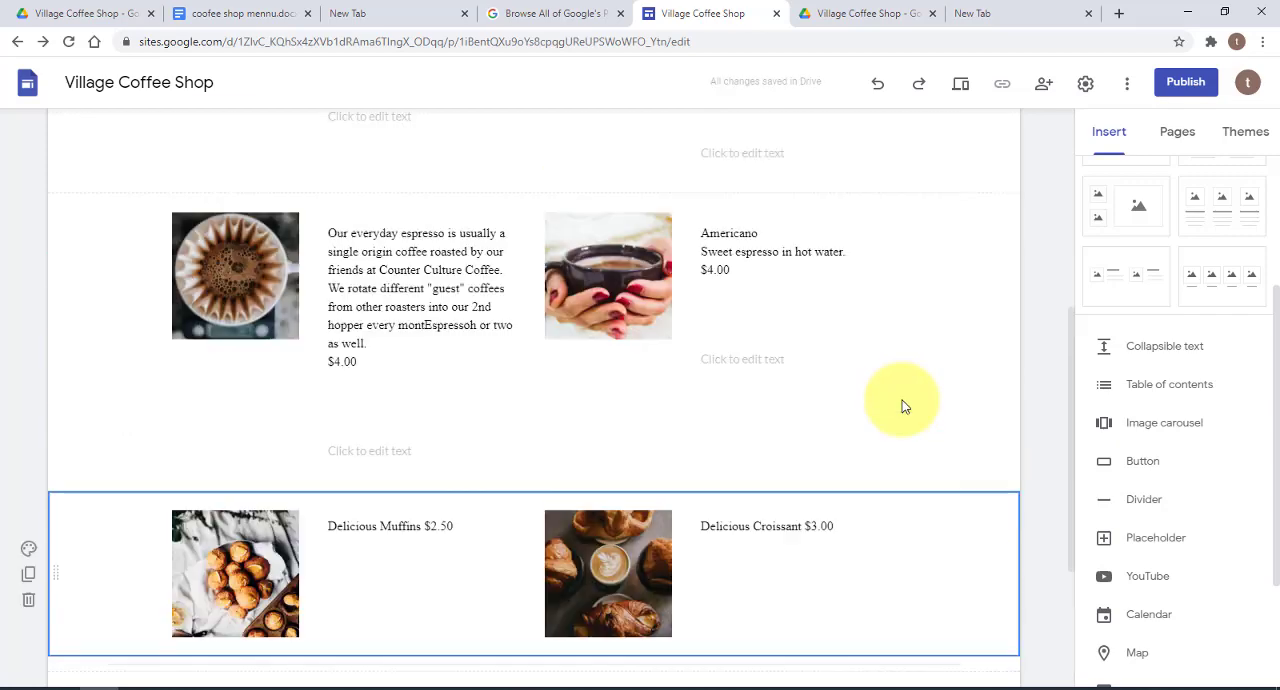
pyautogui.click(800, 364)
pyautogui.click(819, 189)
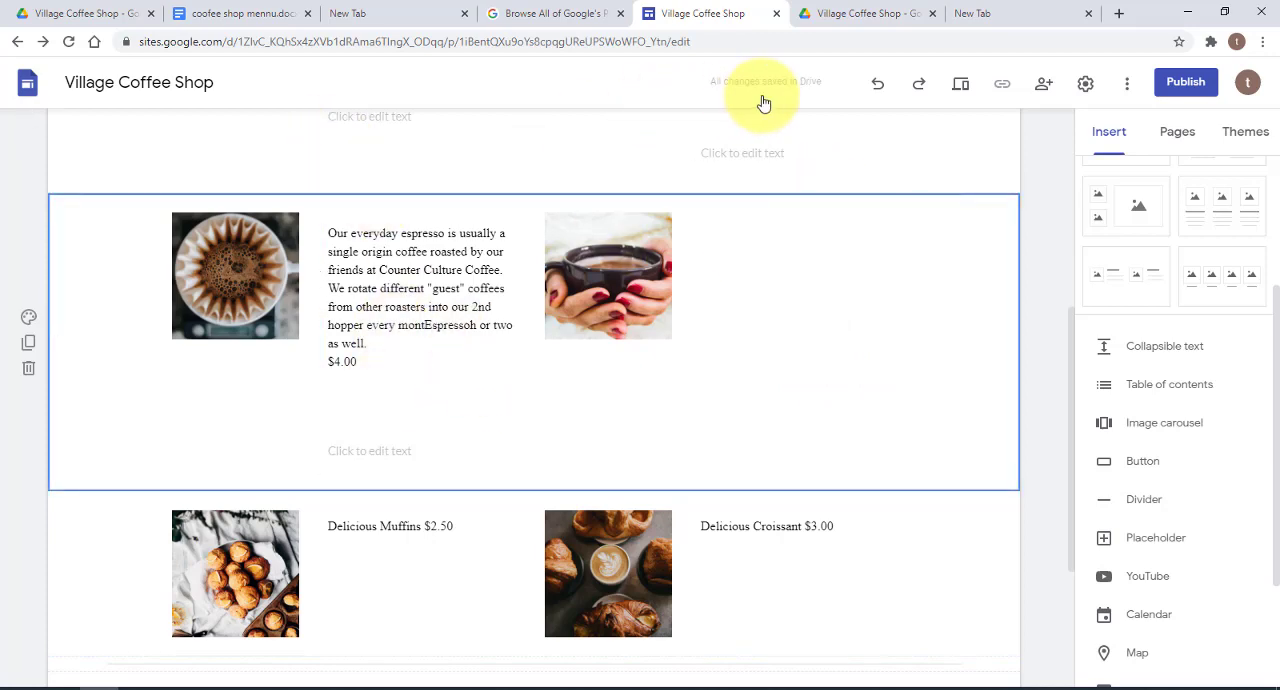
pyautogui.click(877, 84)
# Delete the empty text placeholders beneath the Americano and everyday espresso descriptions
pyautogui.click(748, 347)
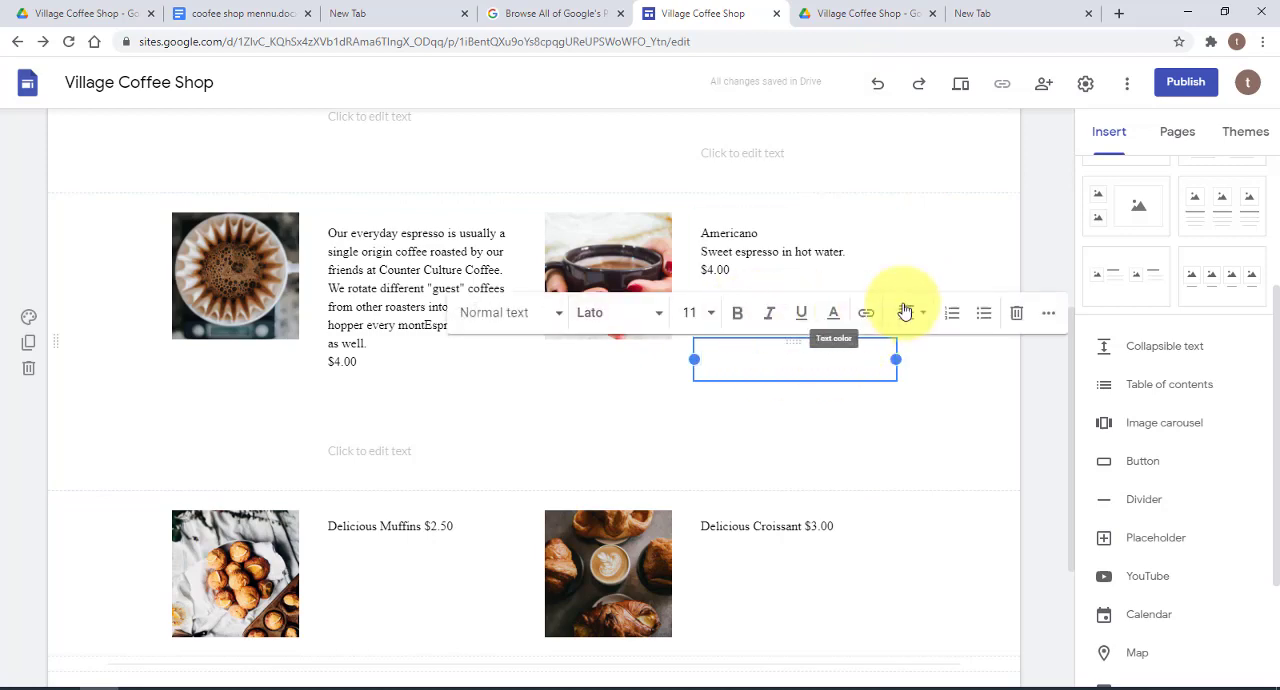
pyautogui.click(1014, 313)
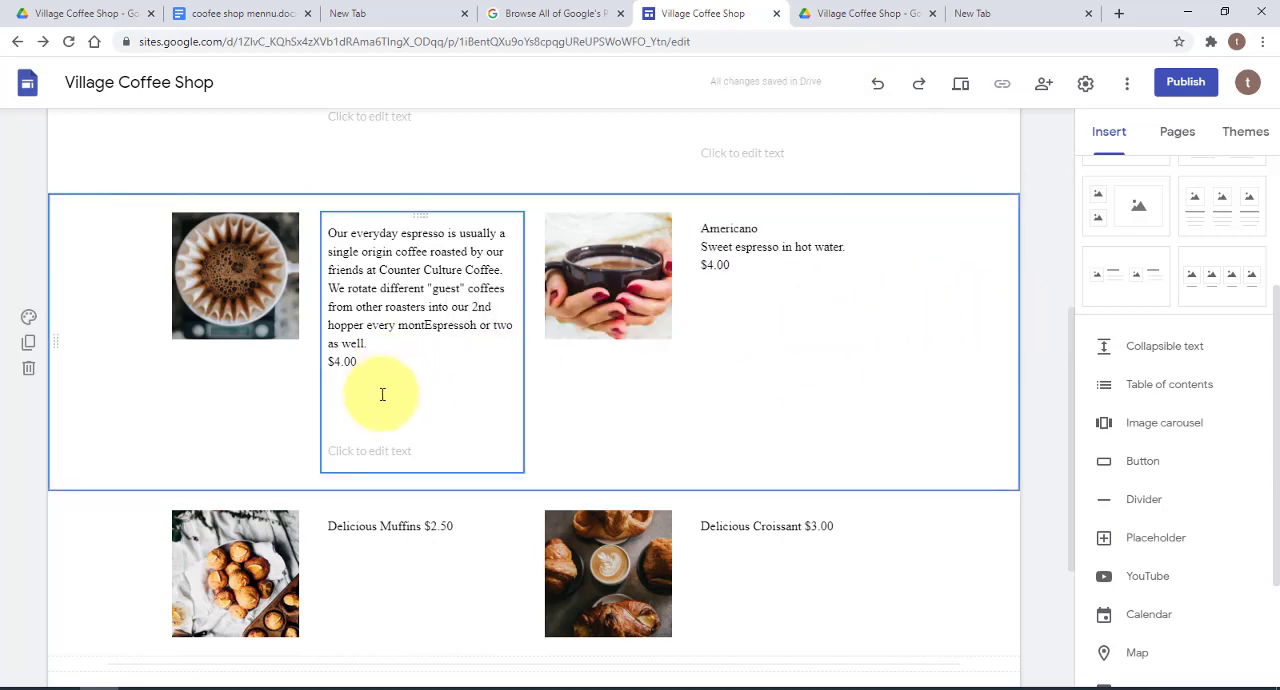
pyautogui.click(373, 450)
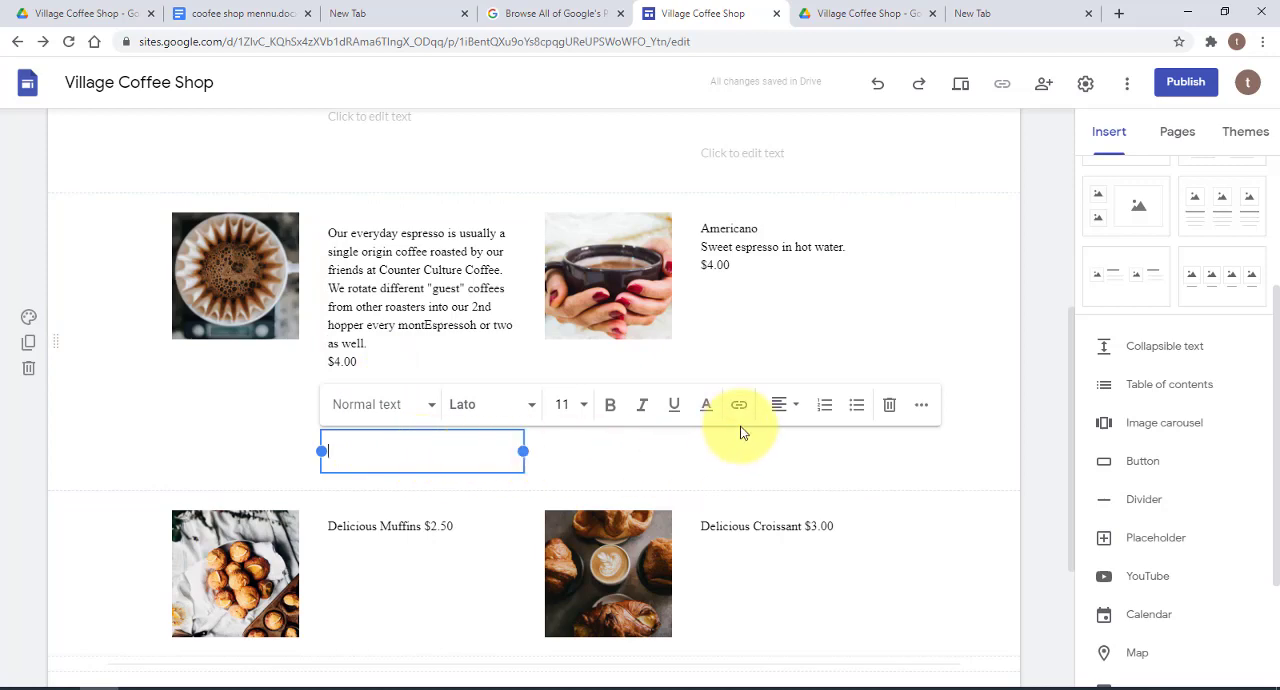
pyautogui.click(890, 405)
# Delete the empty text placeholders beneath the Macchiatto description and the espresso and steamed milk description
pyautogui.scroll(3, 875, 407)
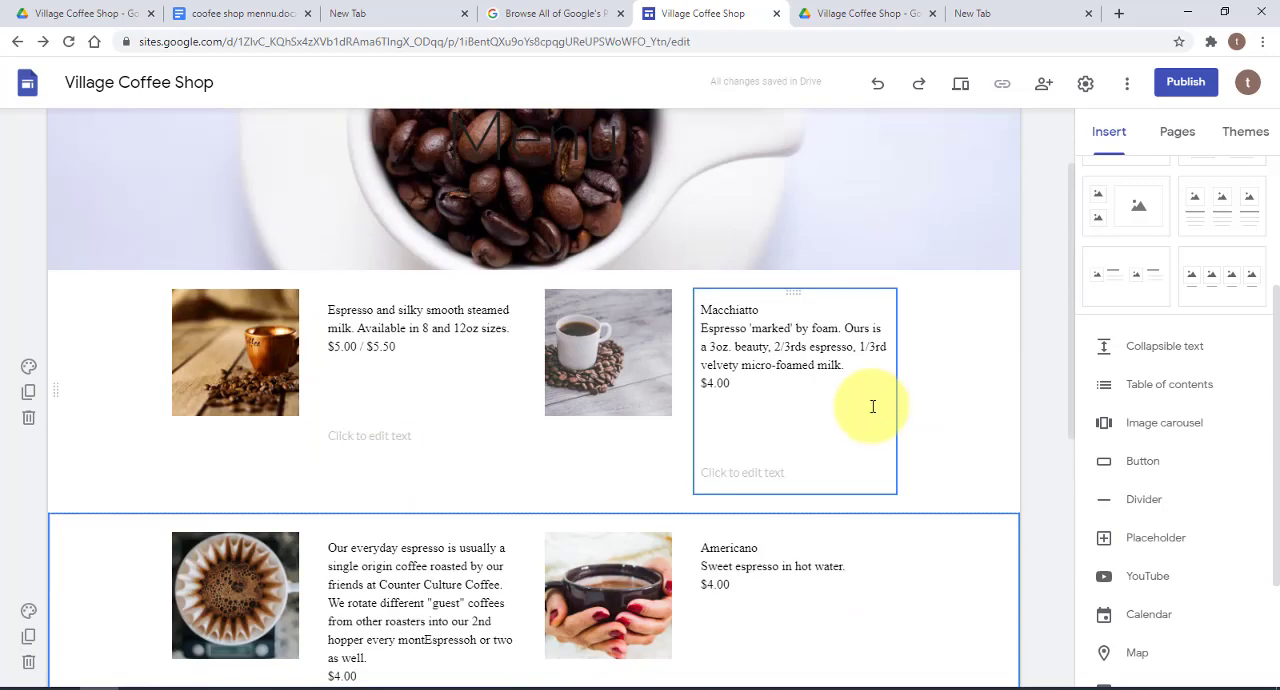
pyautogui.click(740, 468)
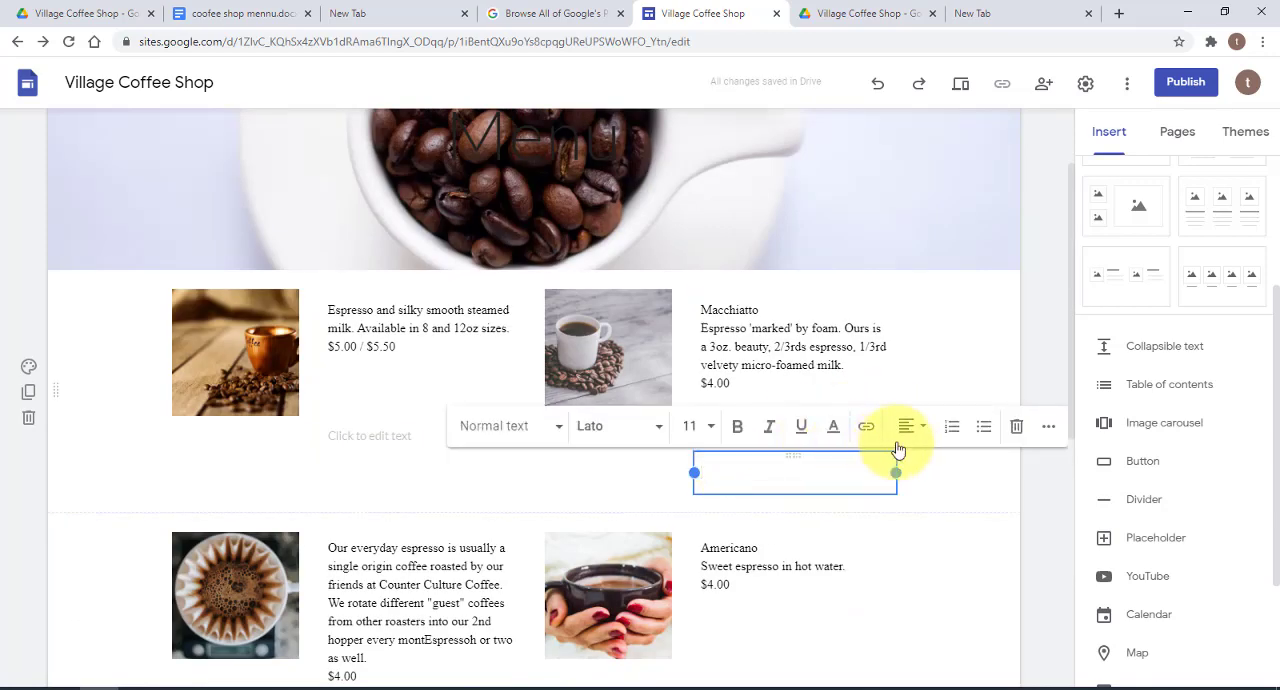
pyautogui.click(1016, 426)
pyautogui.click(386, 434)
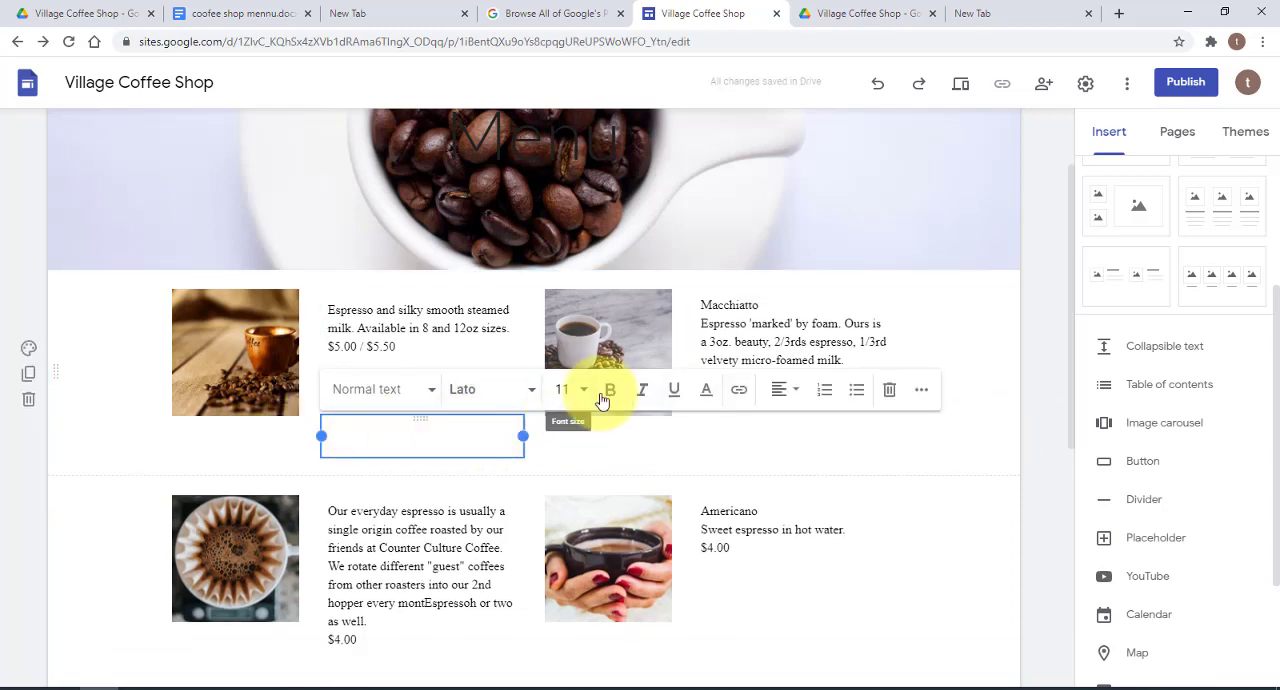
pyautogui.click(888, 391)
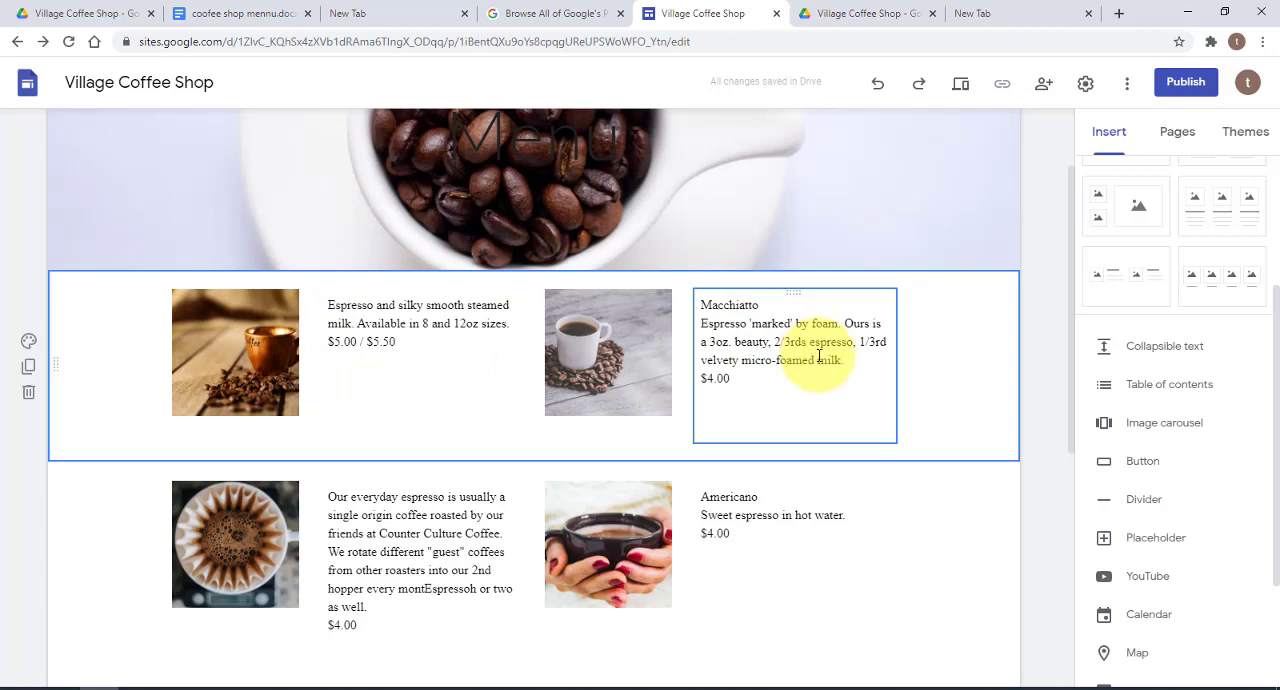
# Change the text colour of the whole Macchiatto description, including its price, to dark red
pyautogui.scroll(-3, 749, 495)
pyautogui.scroll(2, 752, 492)
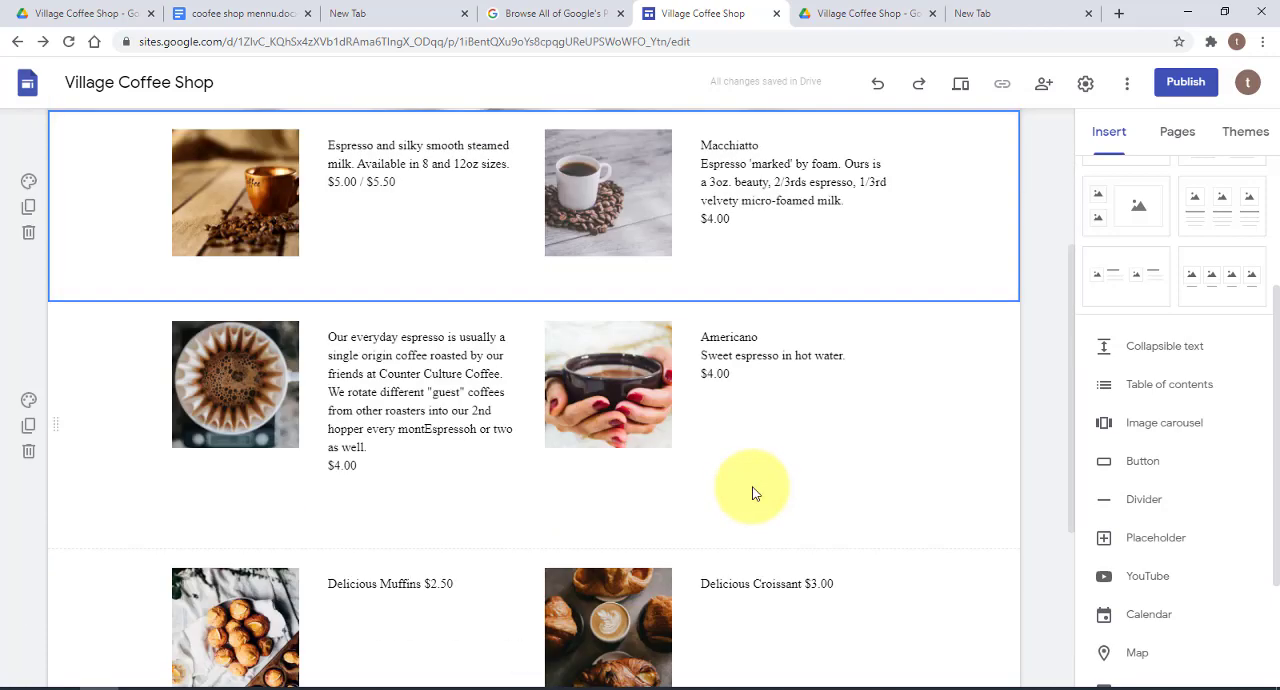
pyautogui.scroll(2, 752, 491)
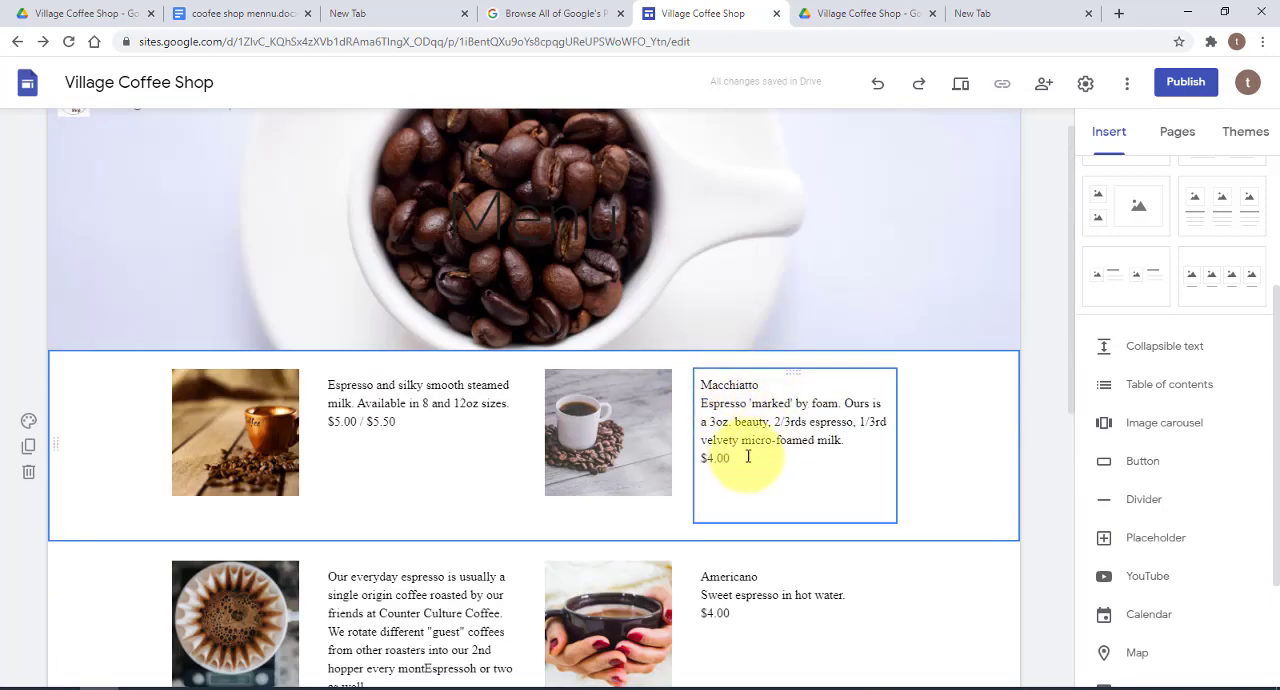
pyautogui.moveTo(735, 462); pyautogui.dragTo(699, 391)
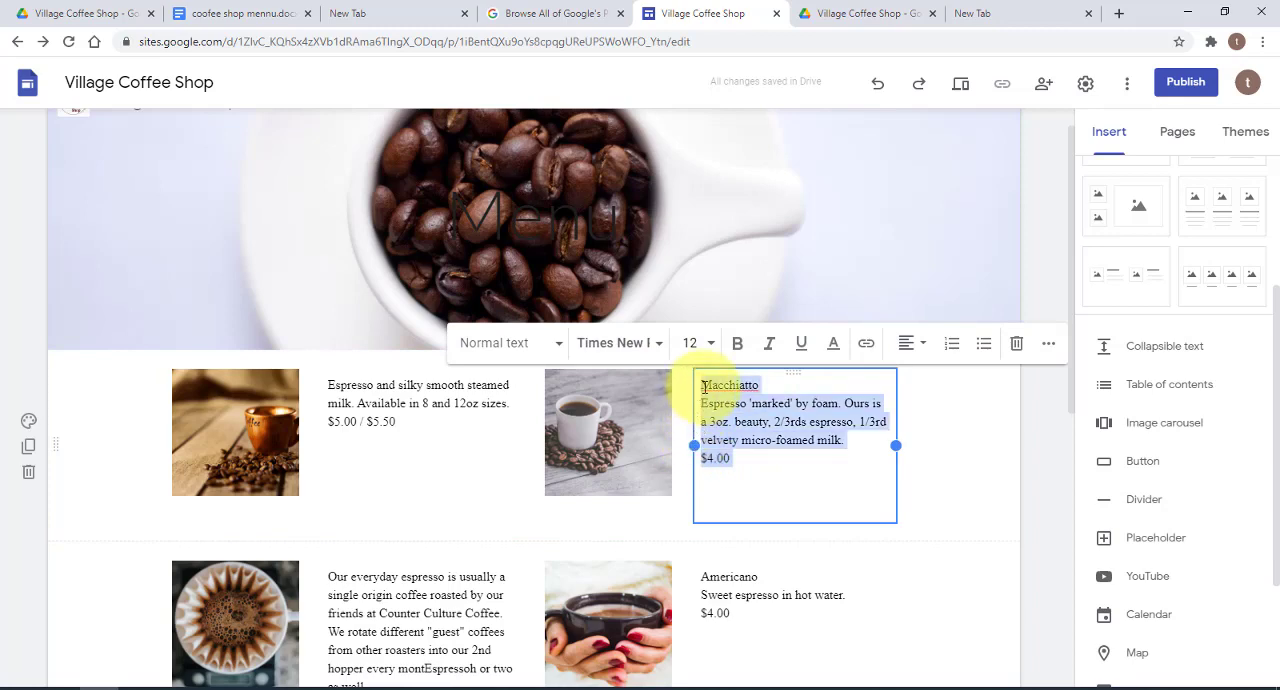
pyautogui.click(833, 353)
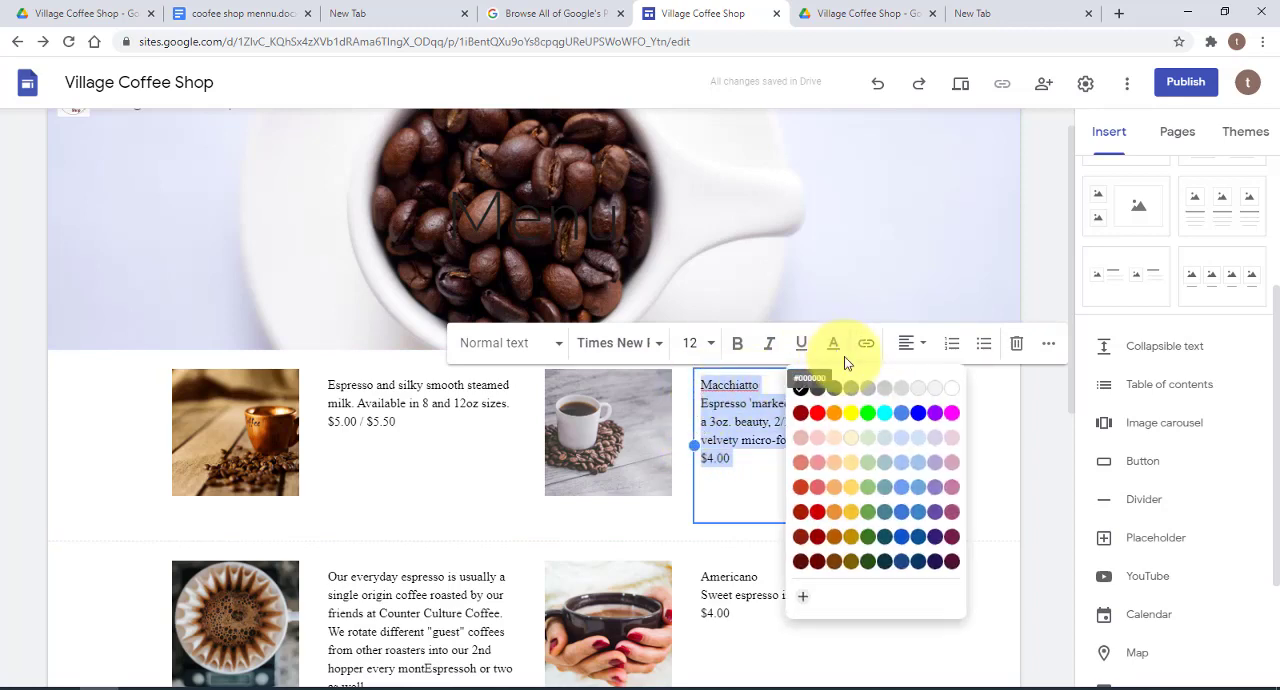
pyautogui.click(805, 424)
pyautogui.click(817, 480)
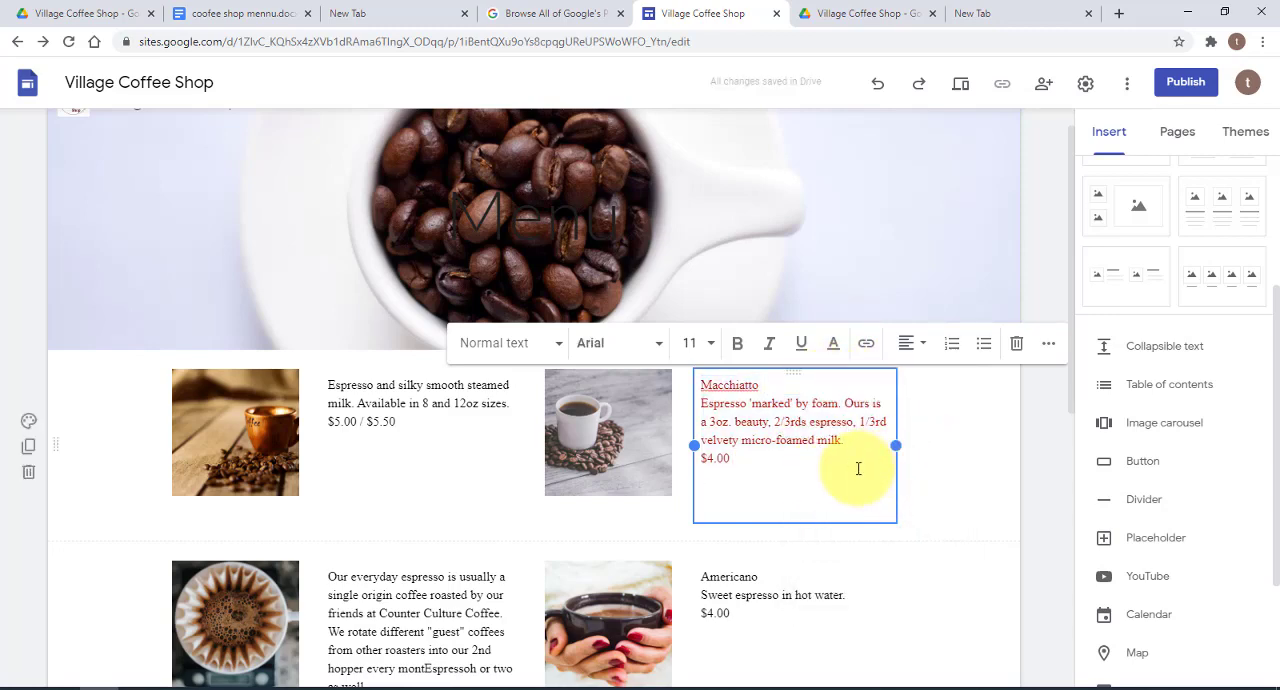
pyautogui.scroll(-5, 935, 466)
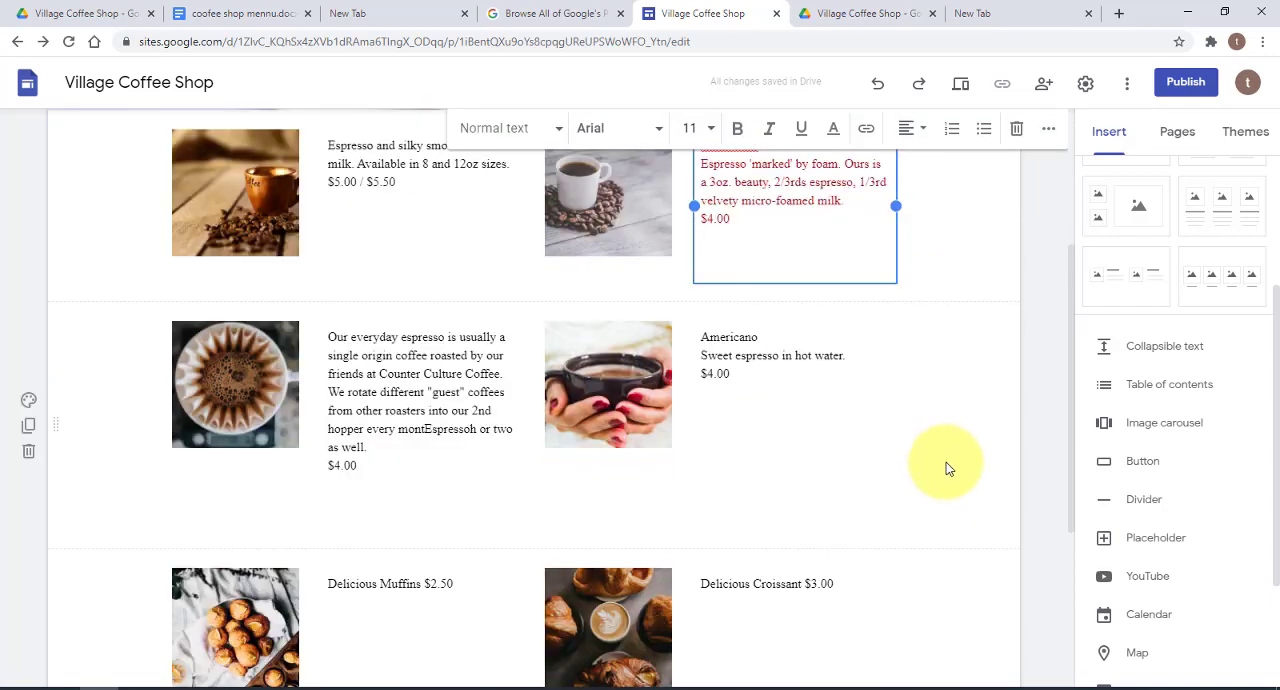
pyautogui.scroll(-1, 953, 463)
pyautogui.scroll(3, 954, 455)
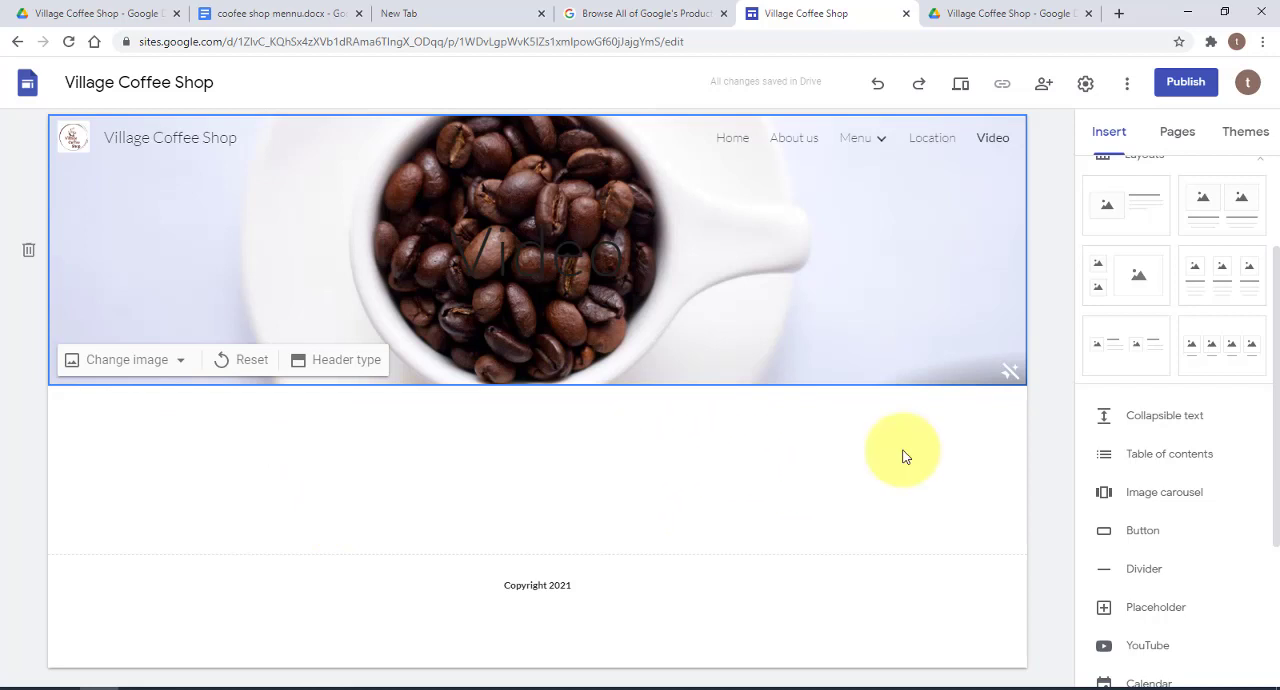
# Insert a divider beneath the Video page header, followed by a layout with one image placeholder and text beside it
pyautogui.click(1148, 569)
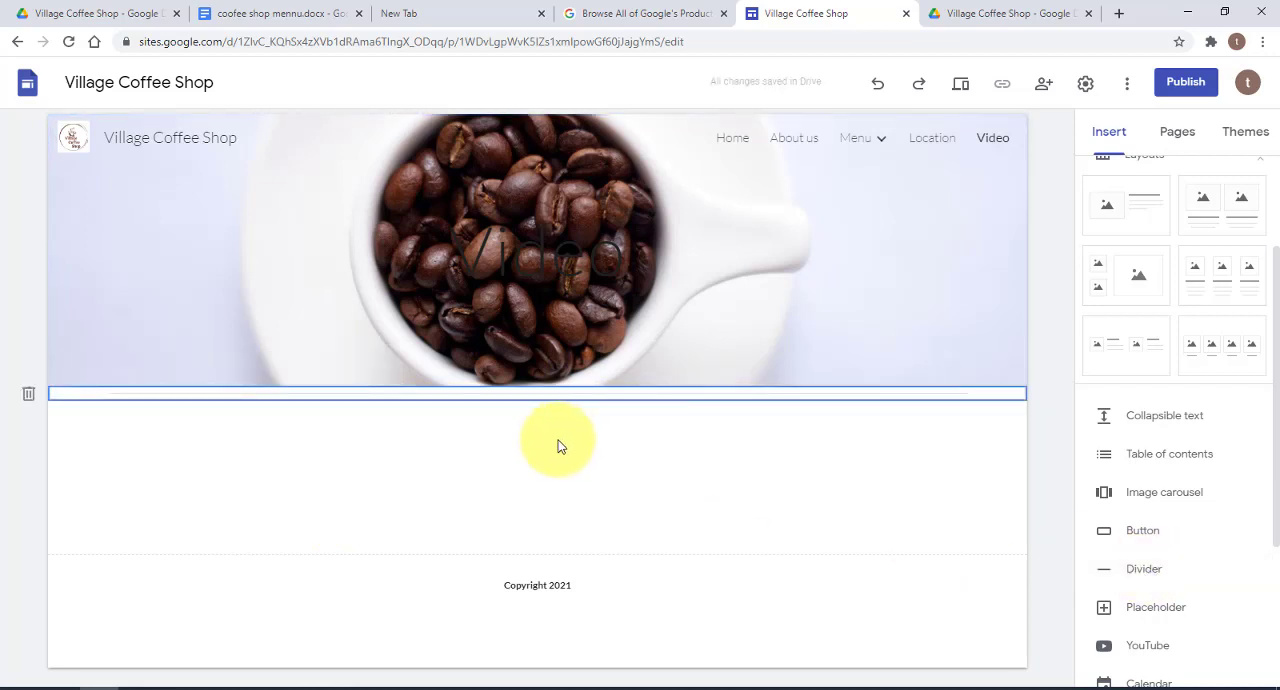
pyautogui.click(351, 454)
pyautogui.scroll(3, 1169, 314)
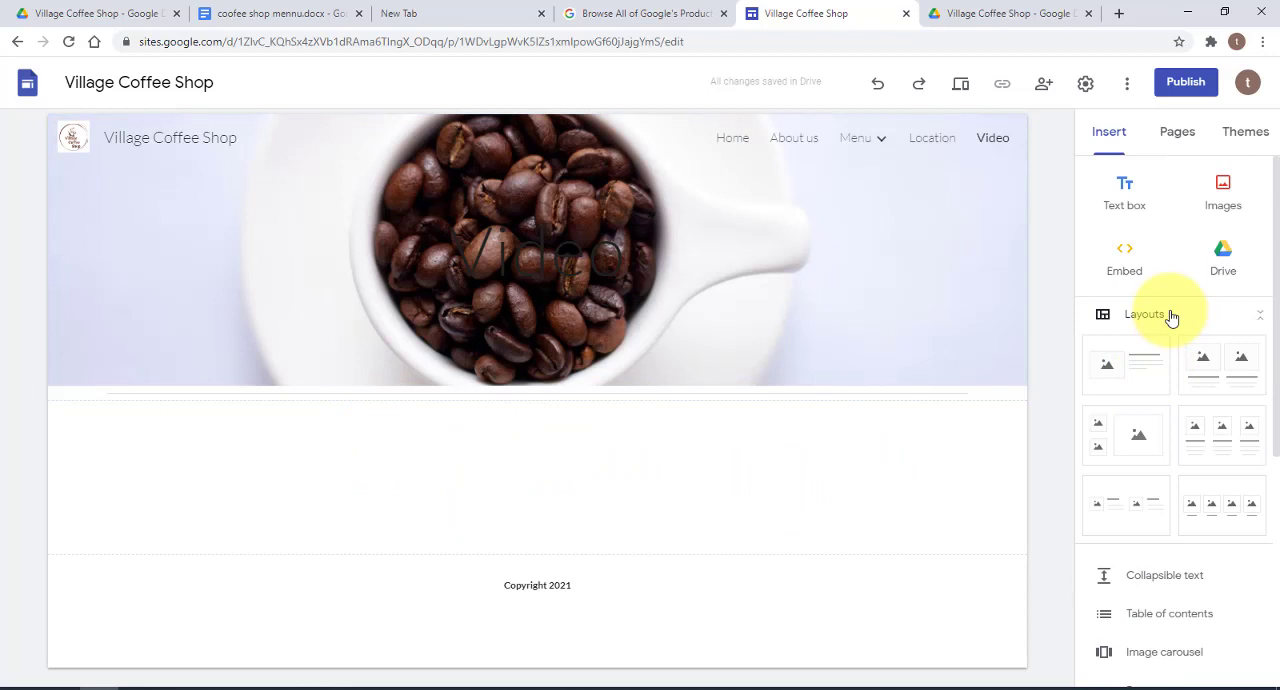
pyautogui.click(1136, 368)
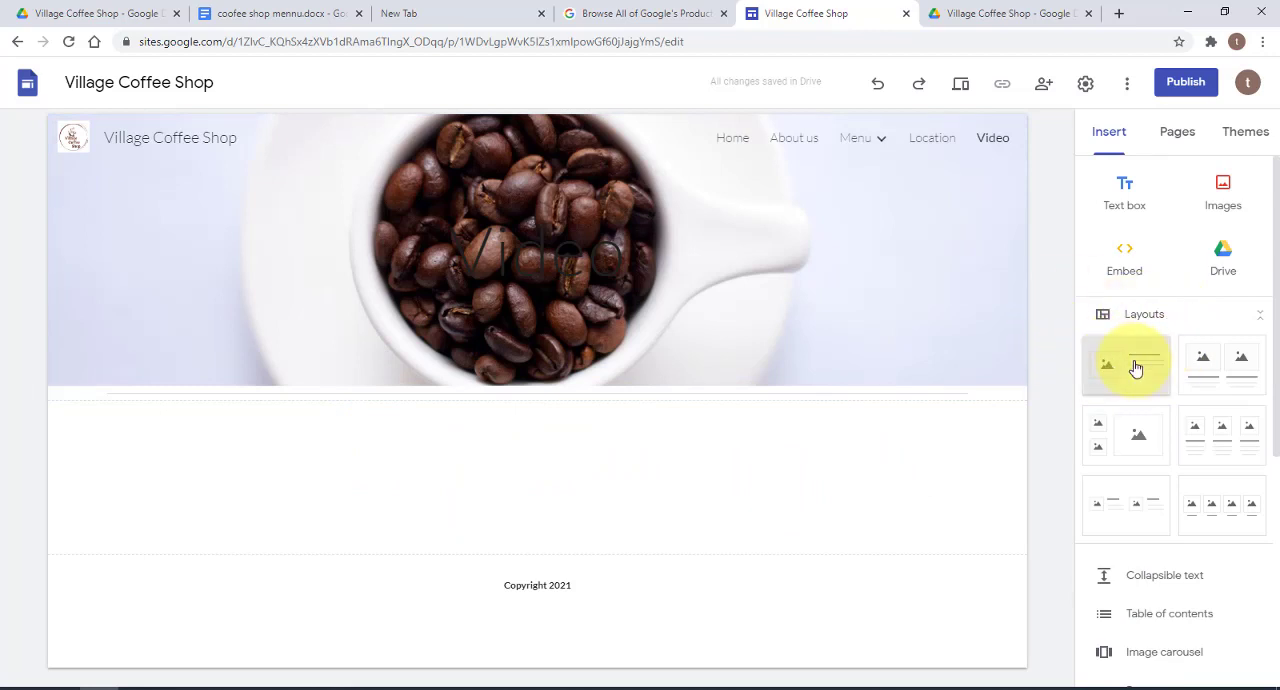
pyautogui.scroll(1, 668, 326)
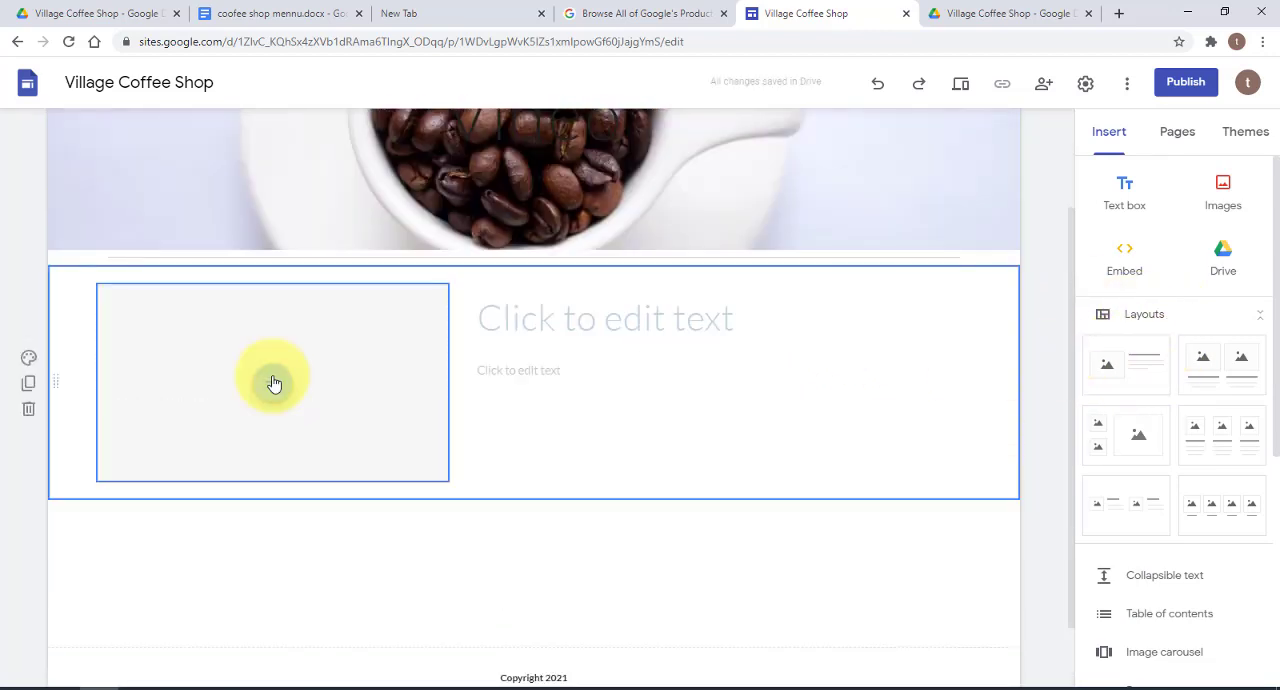
pyautogui.click(272, 381)
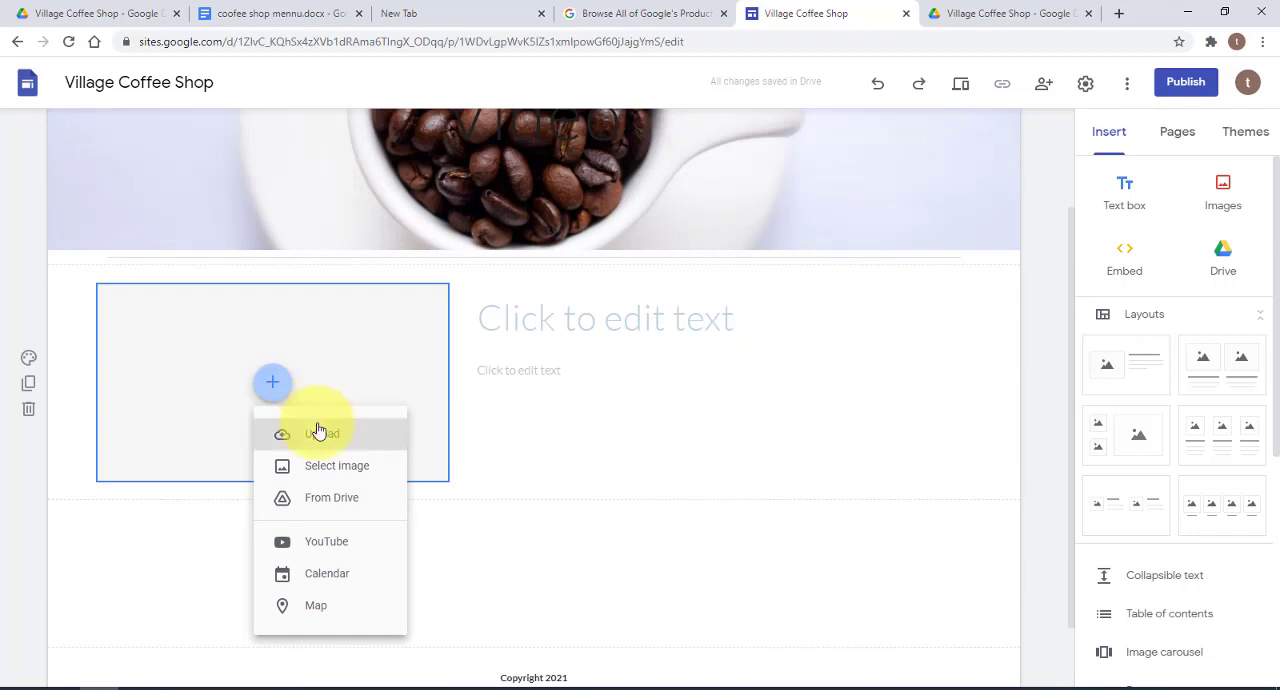
pyautogui.click(326, 541)
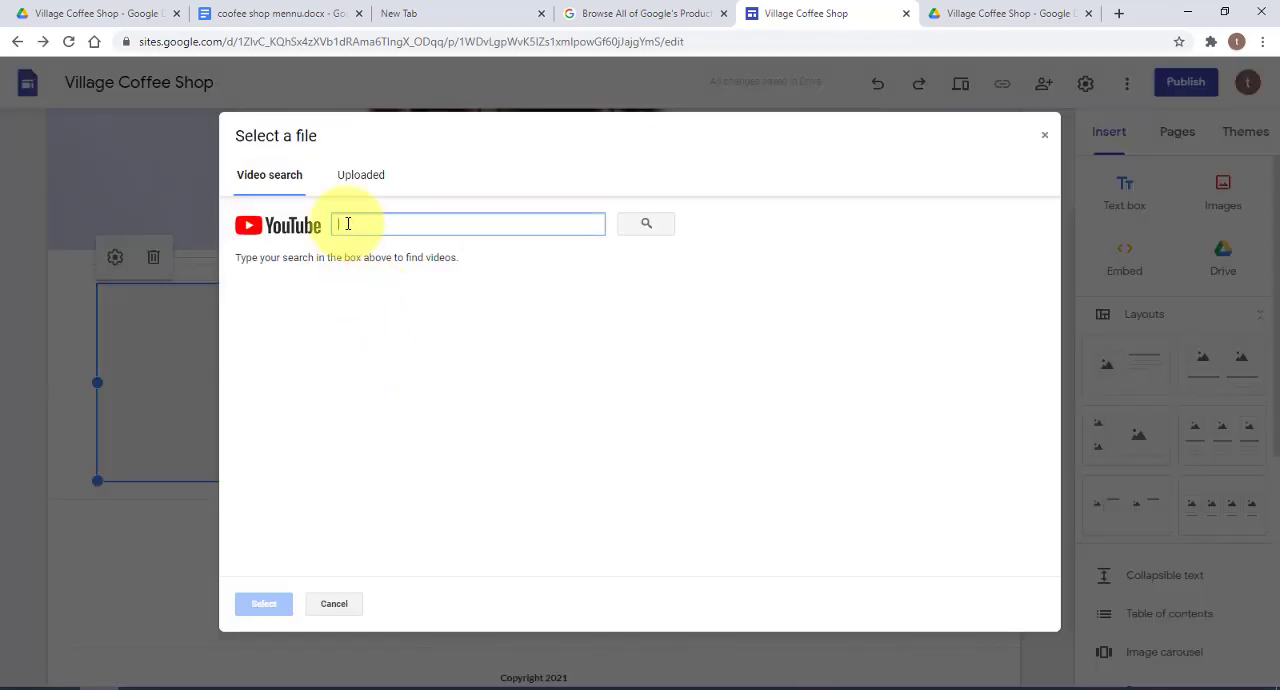
pyautogui.rightClick(348, 224)
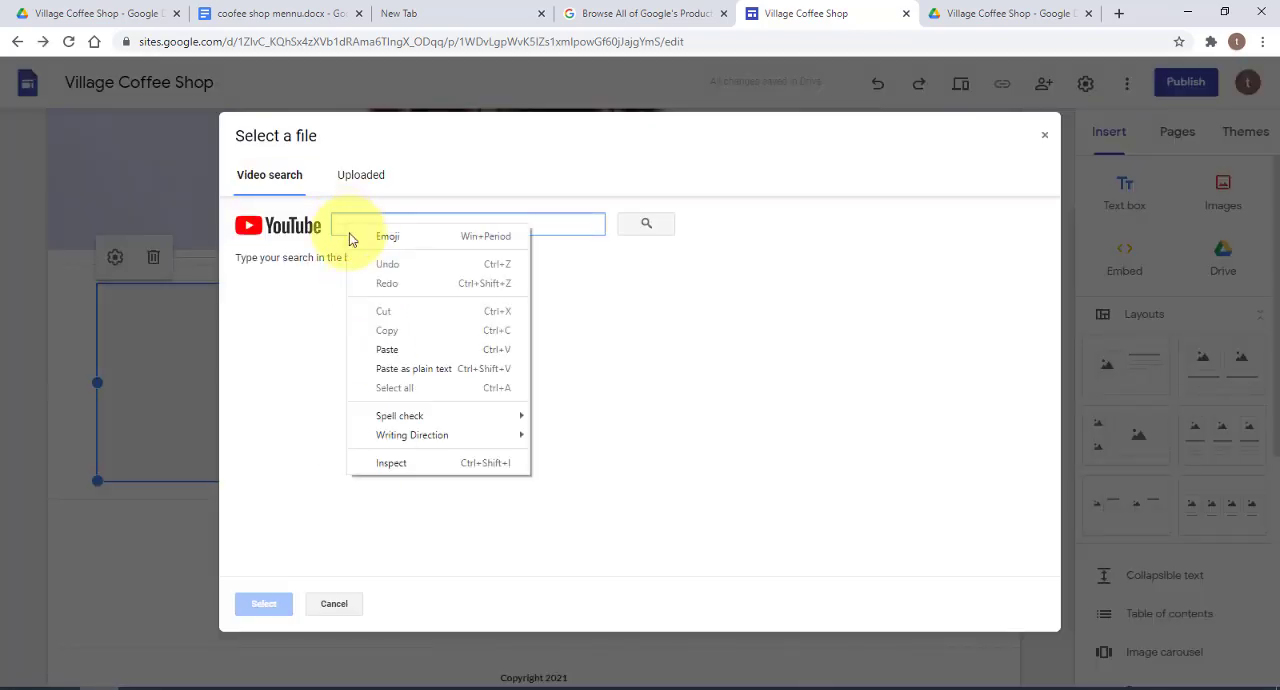
pyautogui.click(386, 351)
pyautogui.click(643, 230)
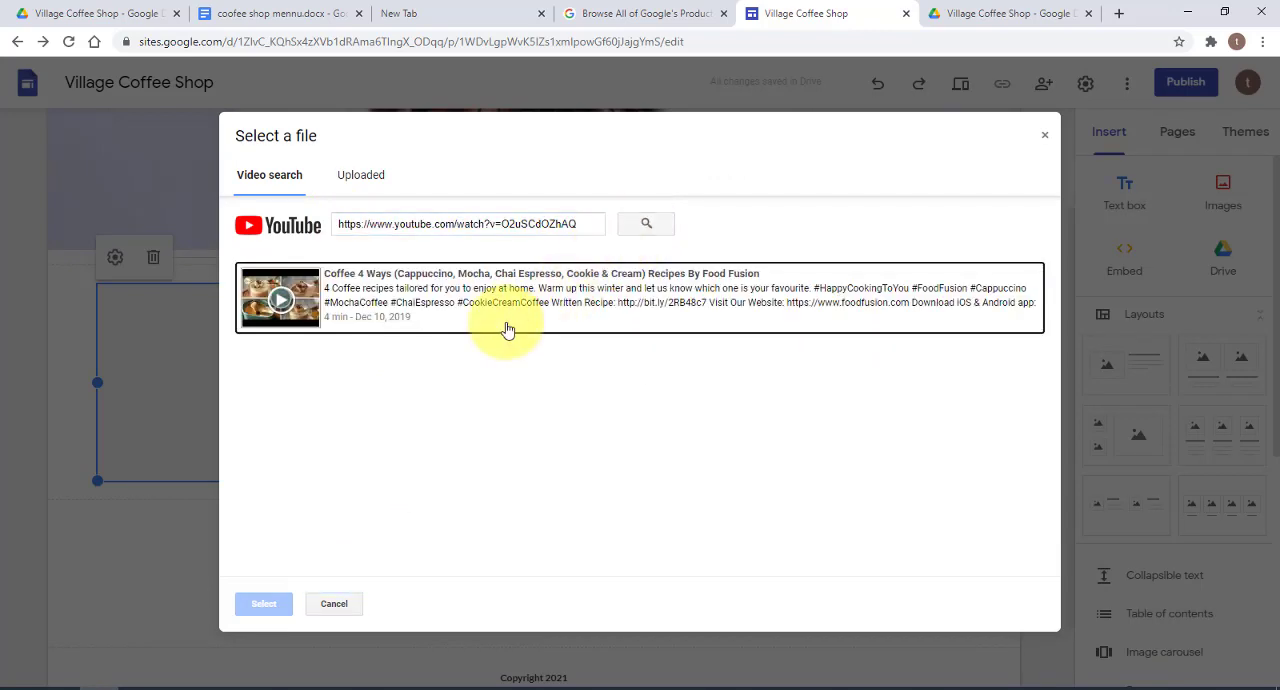
pyautogui.click(428, 314)
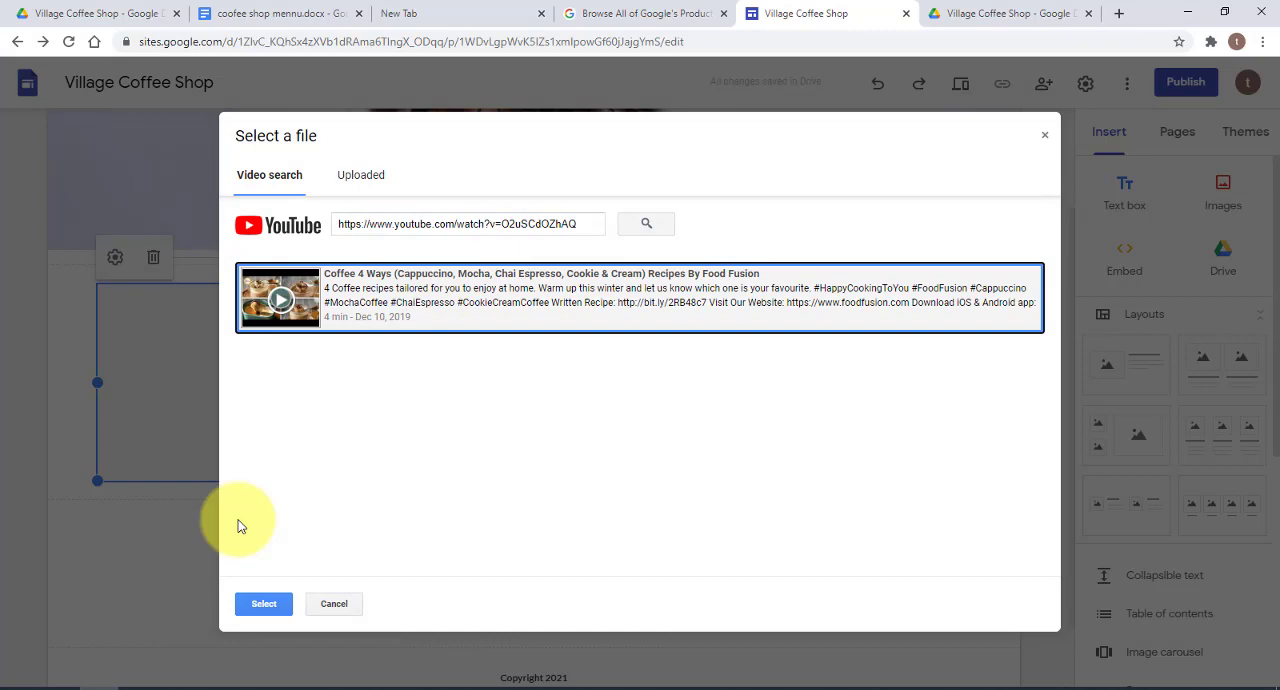
pyautogui.click(263, 603)
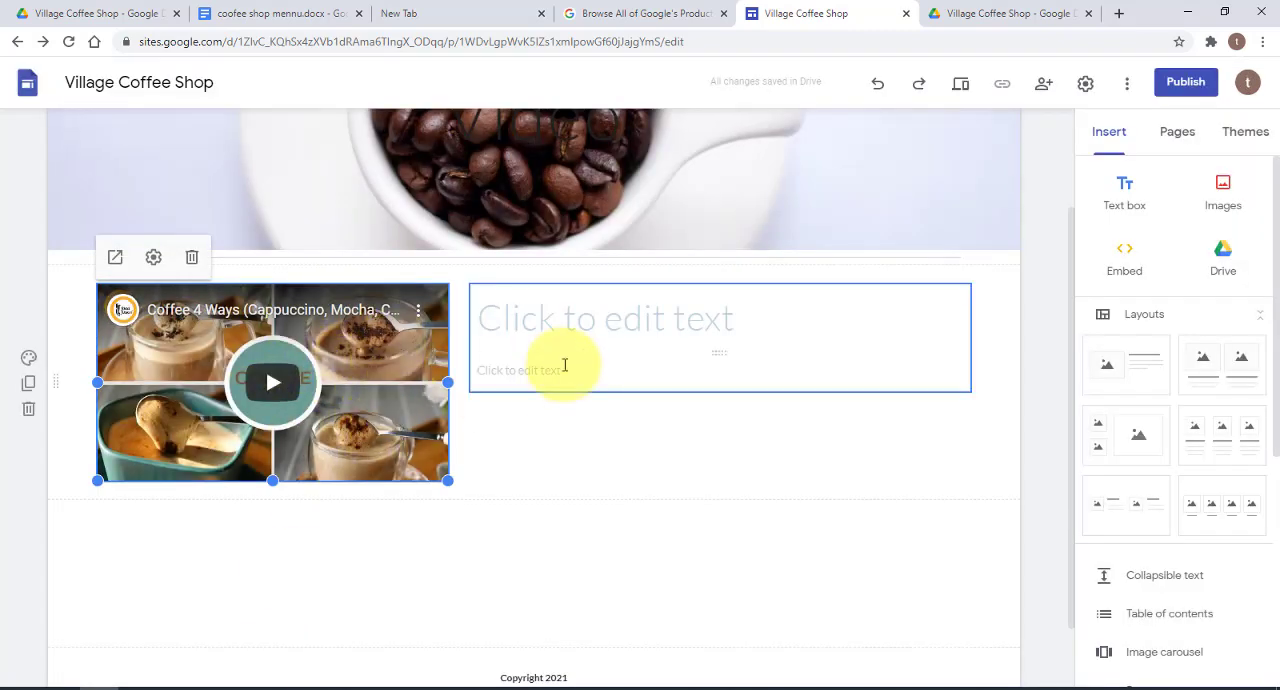
# Enter the heading "Watch our promotional video" beside the embedded video
pyautogui.click(585, 333)
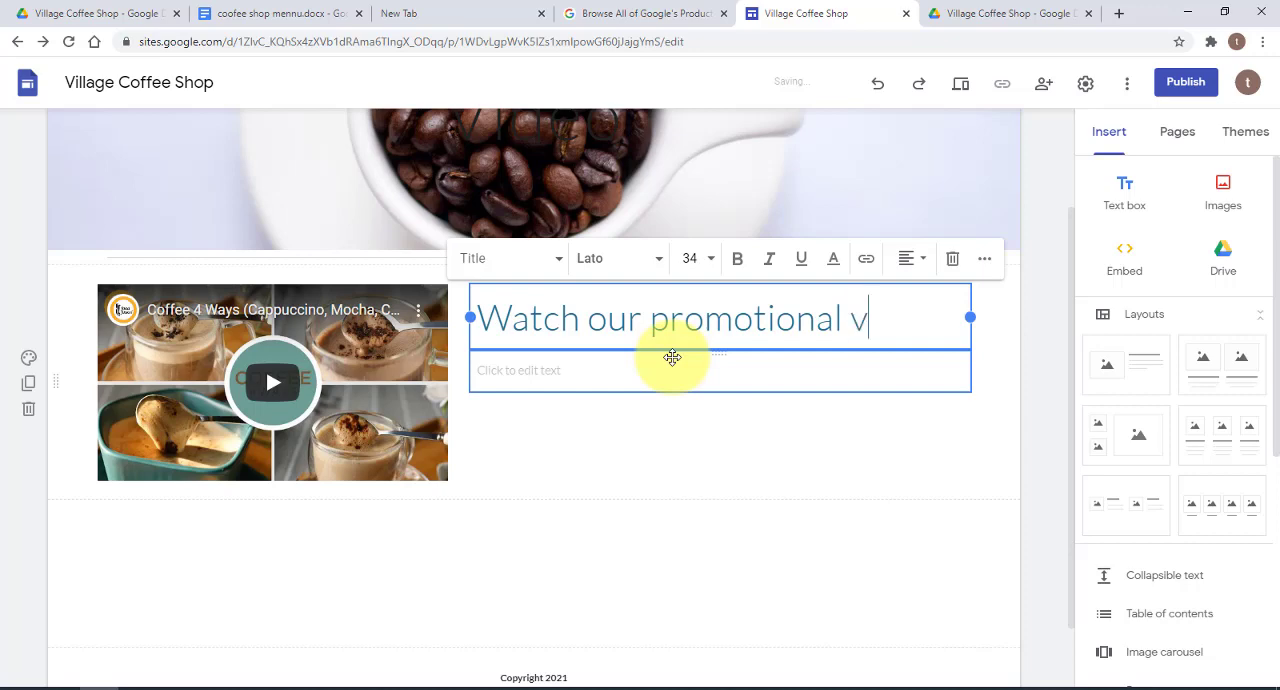
pyautogui.click(672, 357)
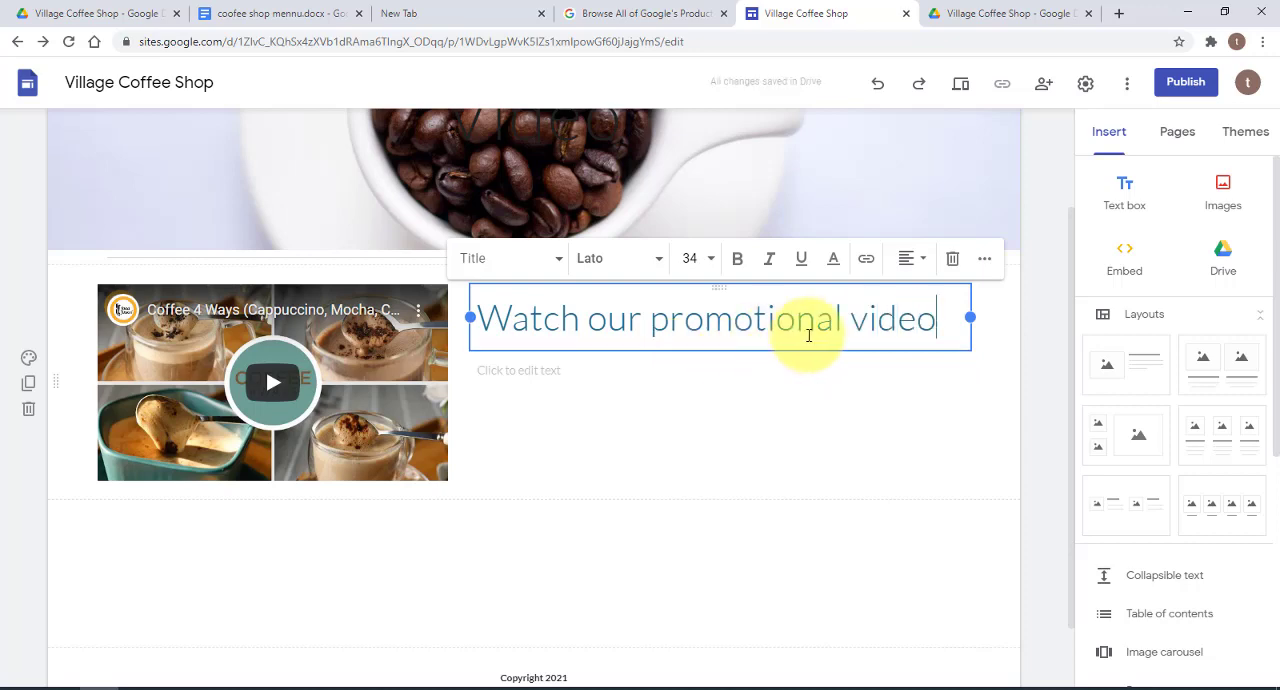
# Make the heading "Watch our promotional video" bold and colour it orange (#ff9900)
pyautogui.moveTo(934, 323); pyautogui.dragTo(470, 312)
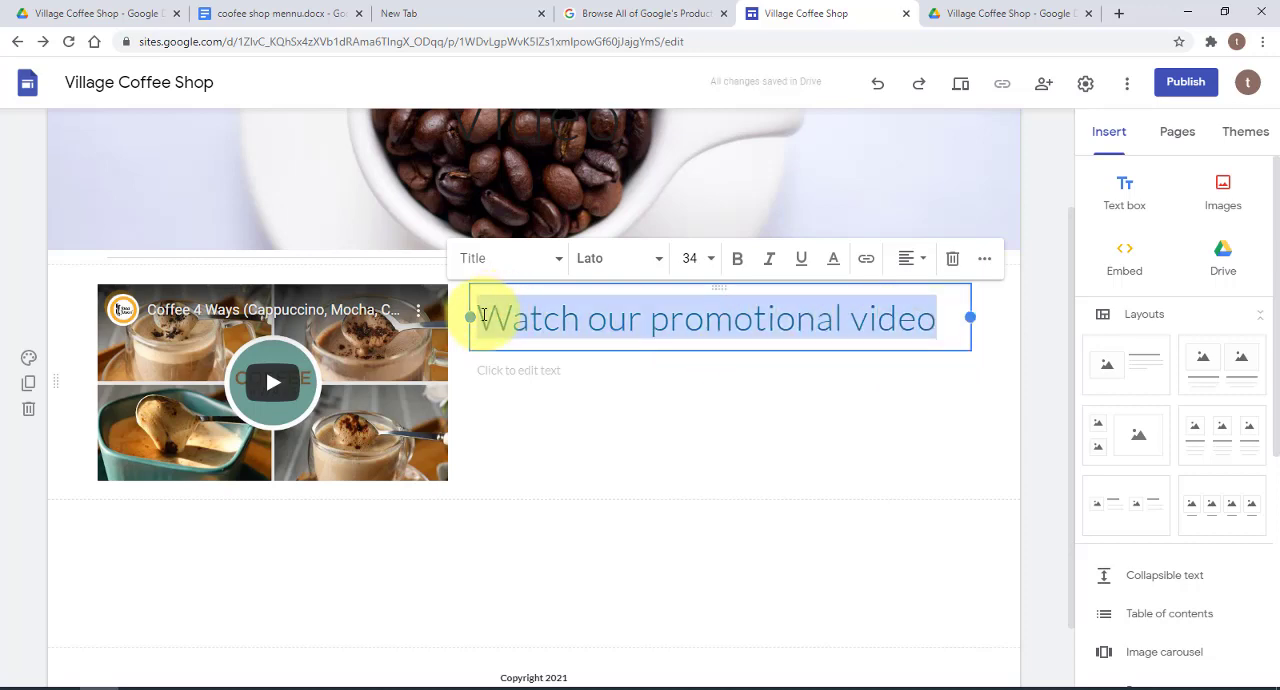
pyautogui.click(737, 262)
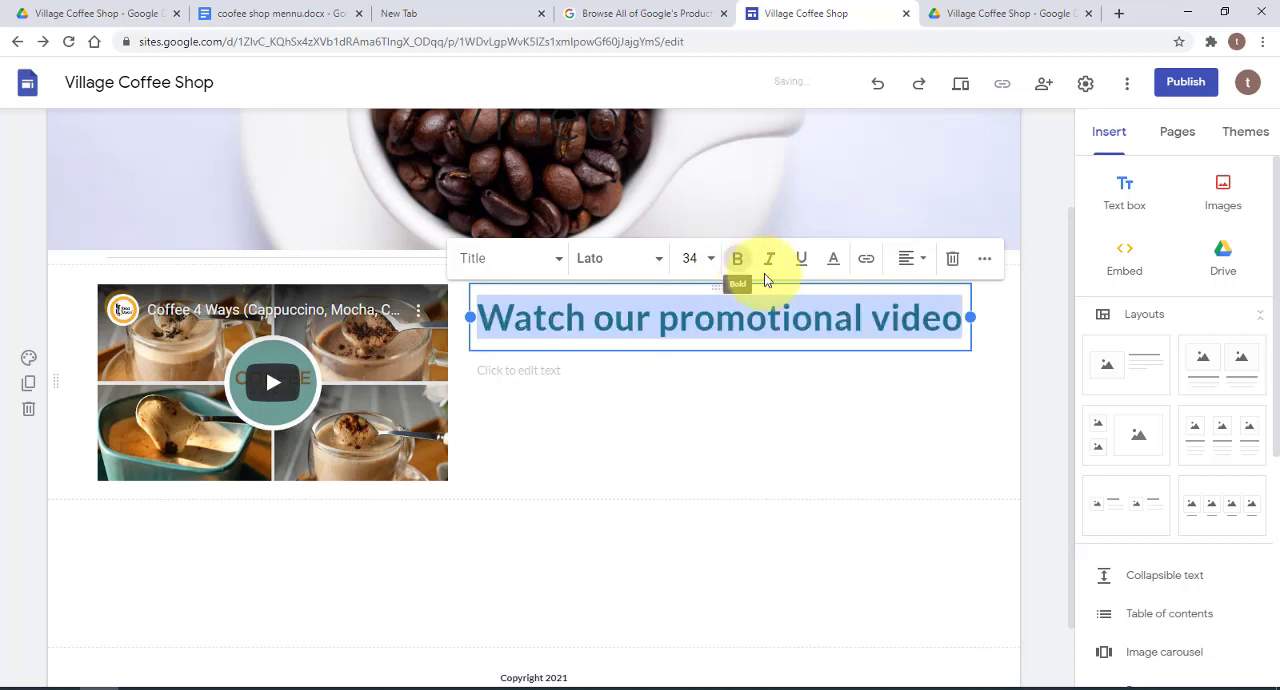
pyautogui.click(833, 258)
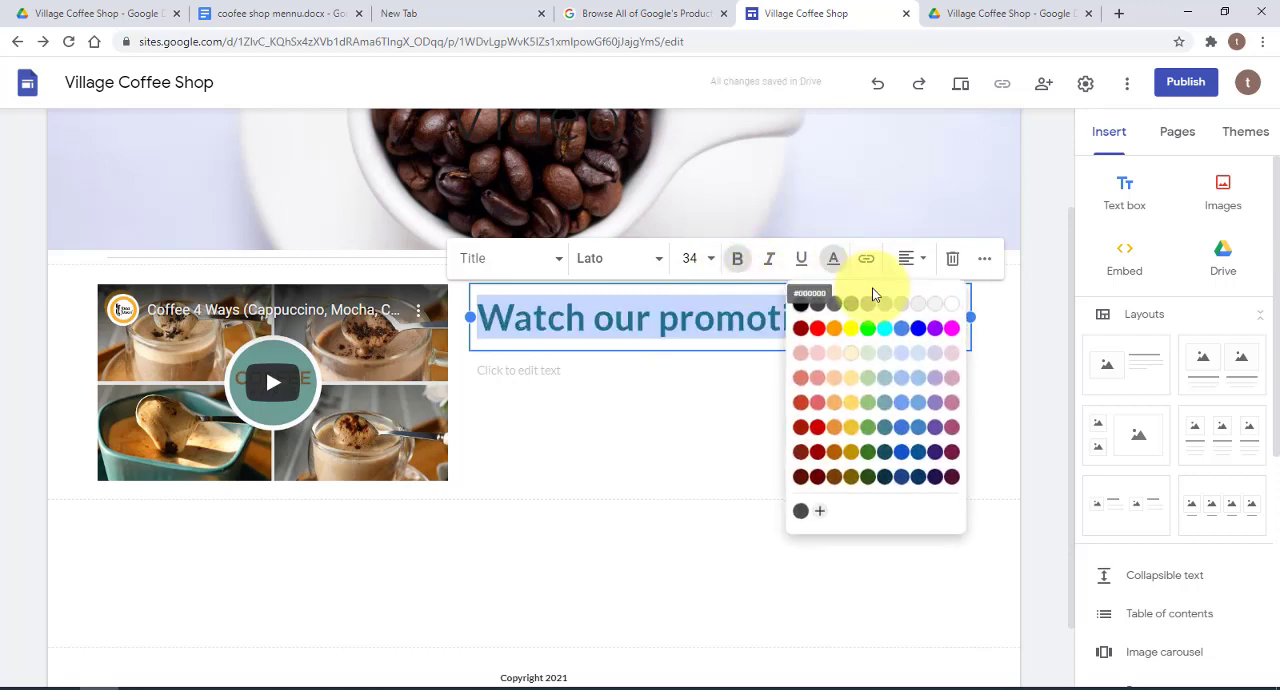
pyautogui.click(833, 331)
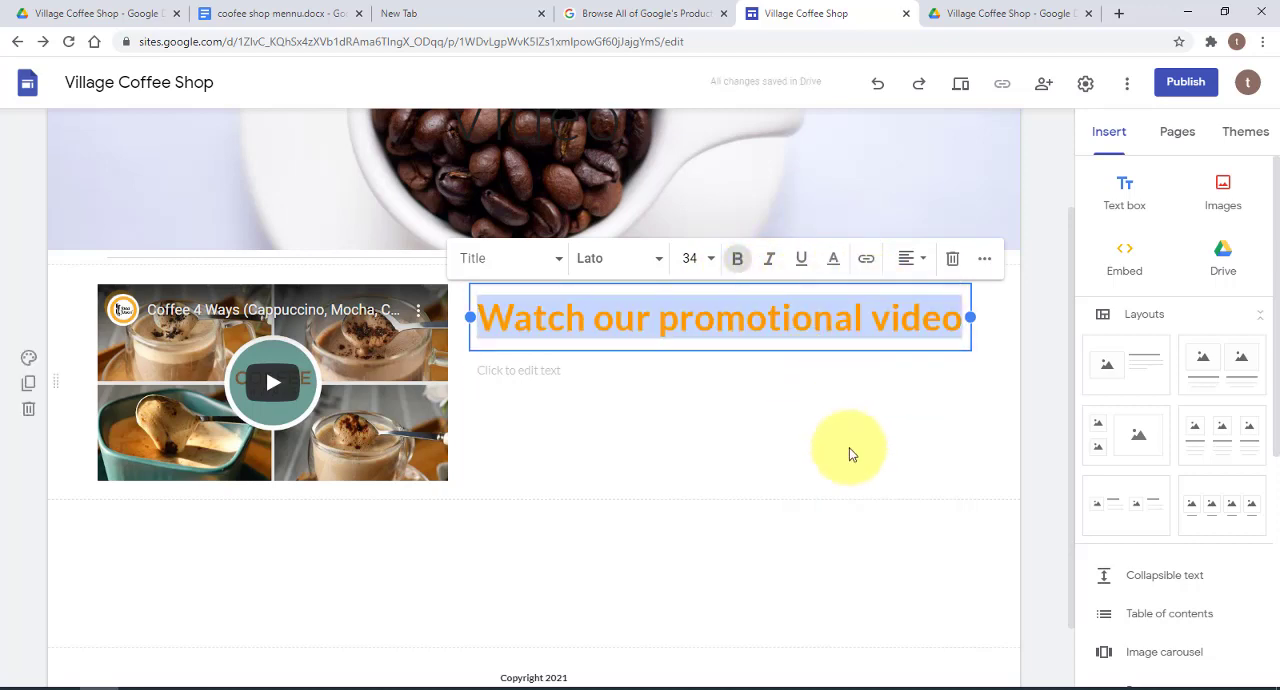
pyautogui.click(930, 372)
pyautogui.click(1016, 324)
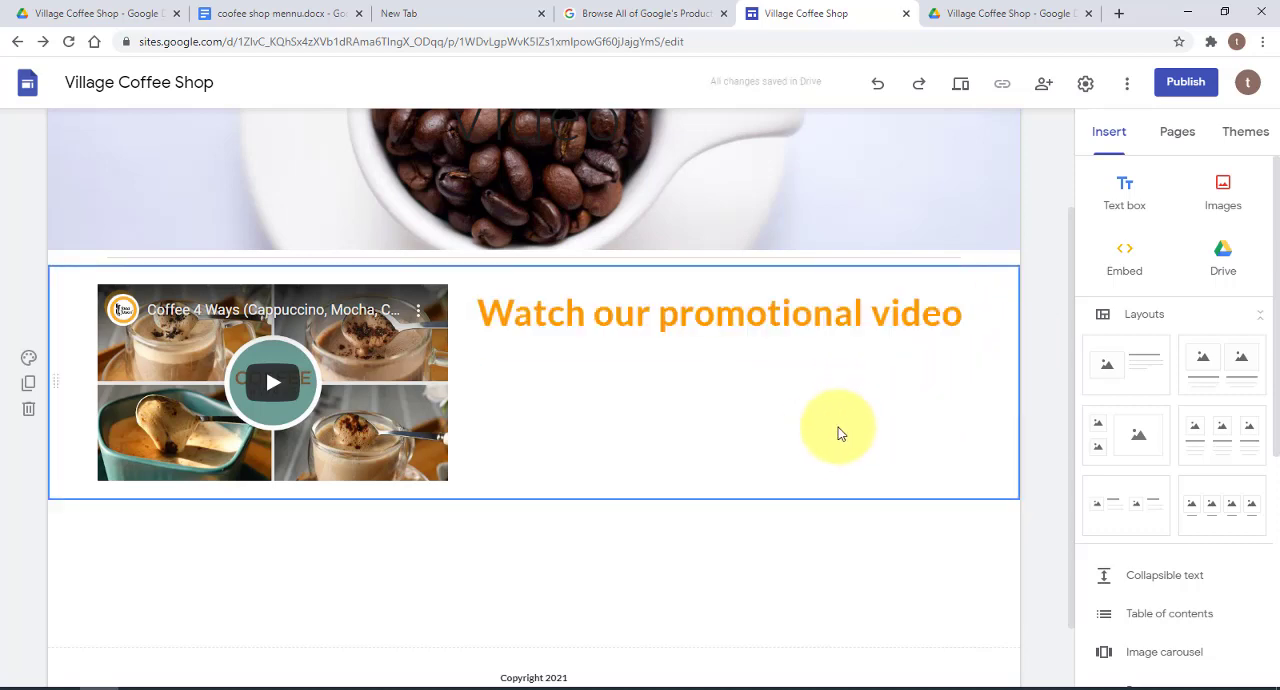
# Review the embedded YouTube video's hide-controls and progress bar colour options, and disable Allow Fullscreen
pyautogui.click(332, 300)
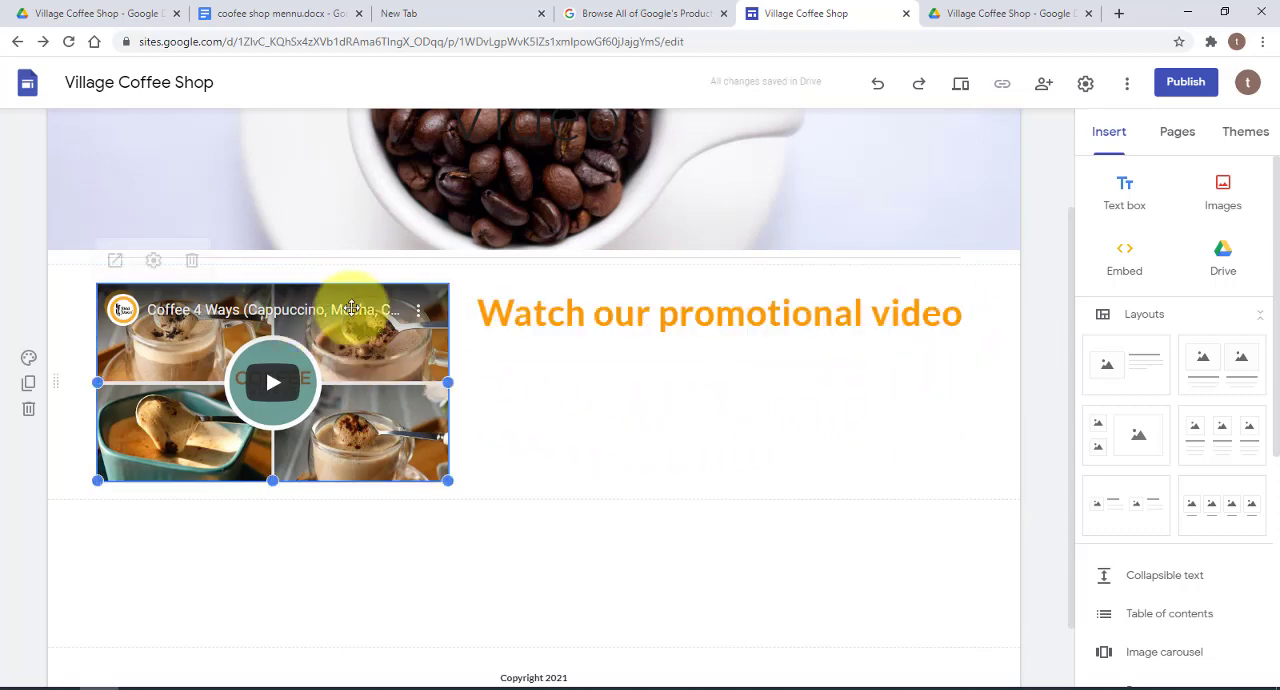
pyautogui.click(155, 261)
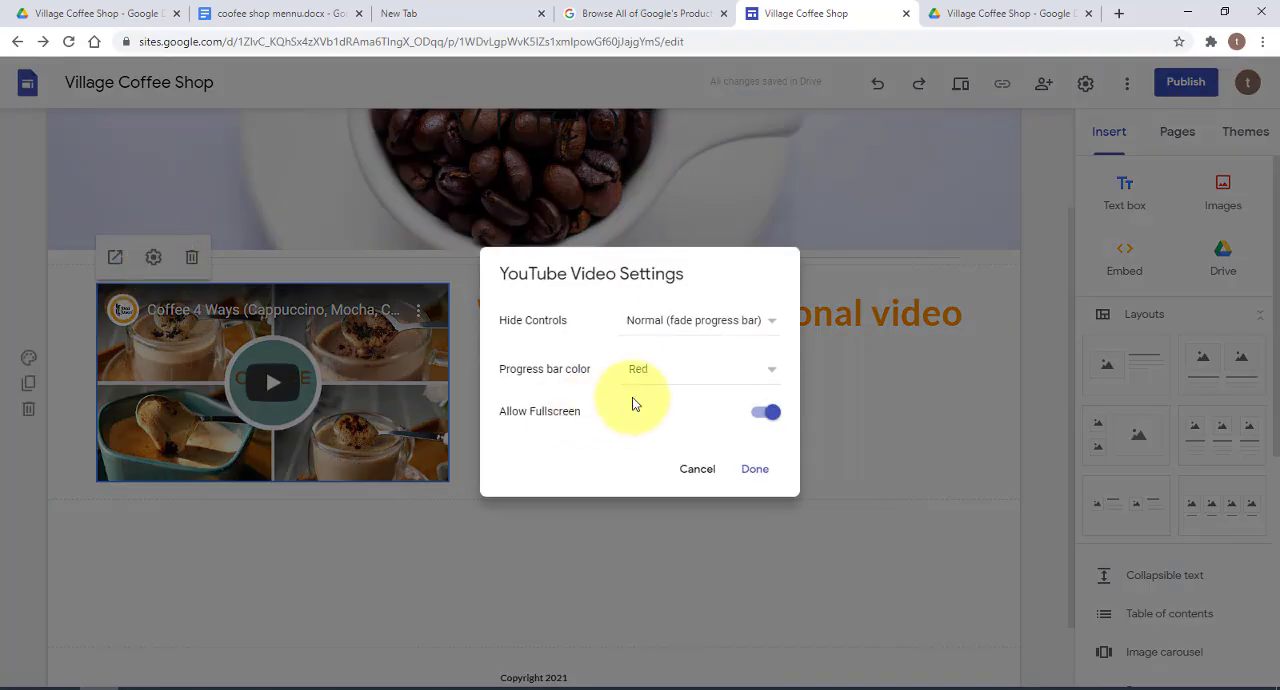
pyautogui.click(684, 326)
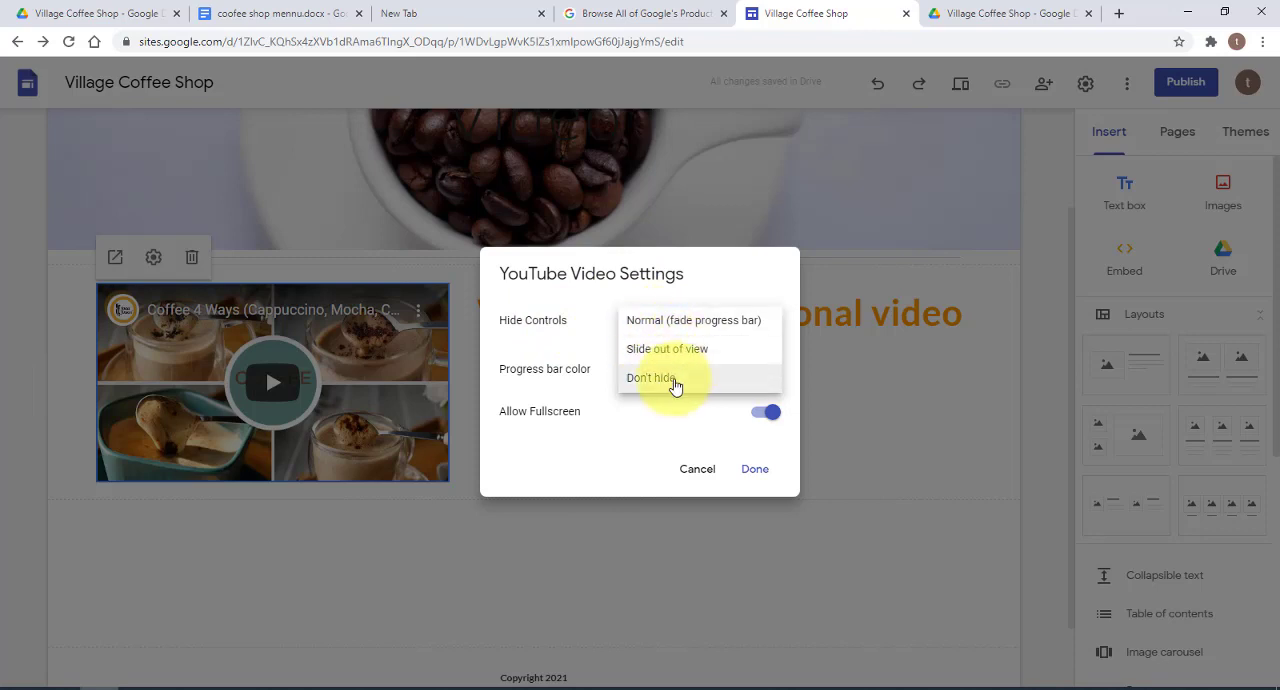
pyautogui.click(615, 292)
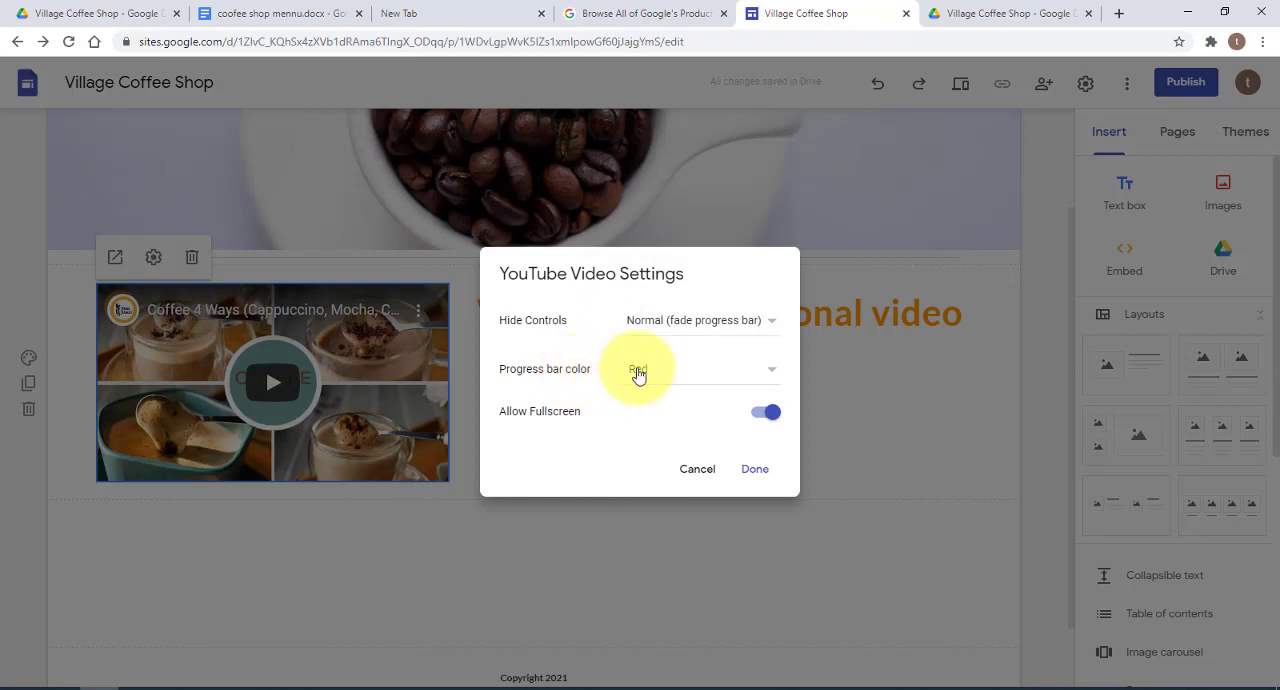
pyautogui.click(638, 372)
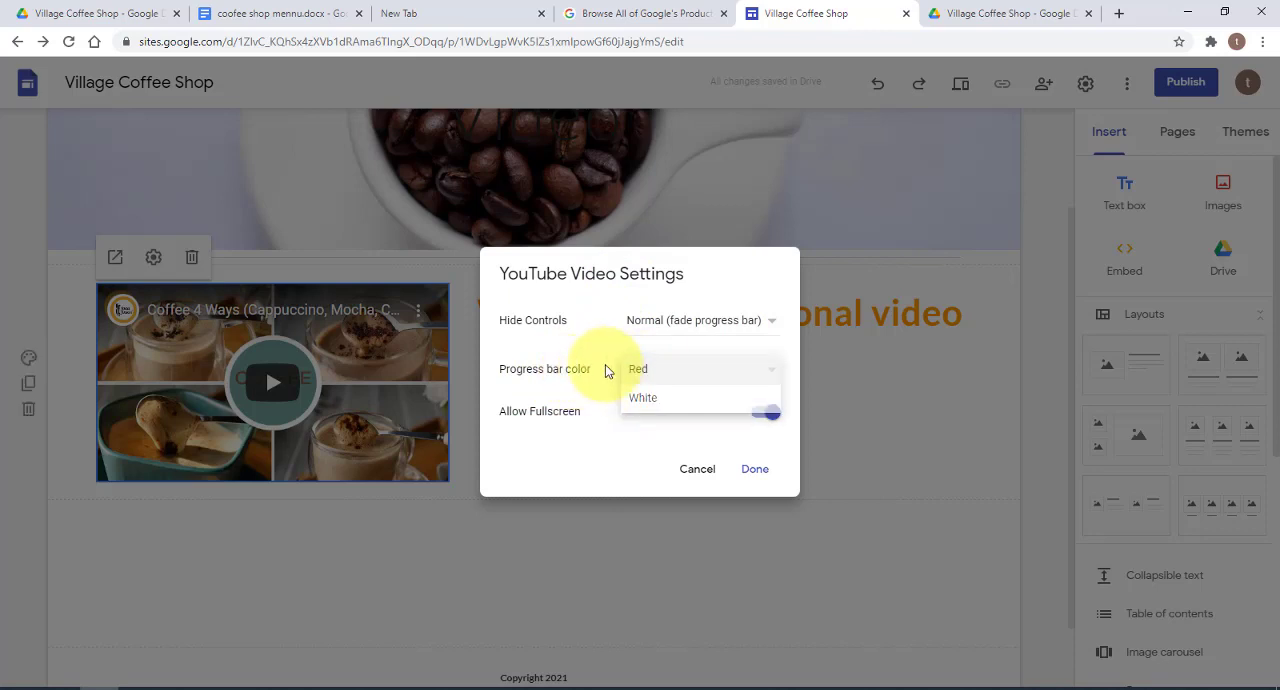
pyautogui.click(605, 364)
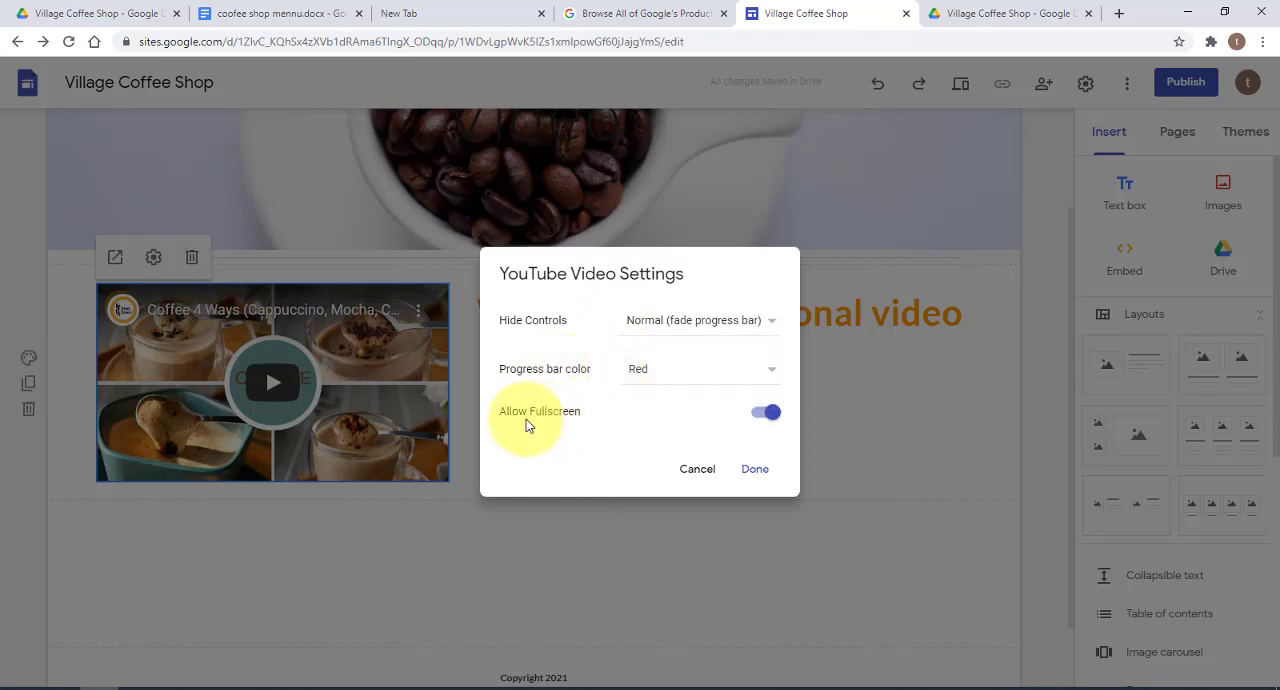
pyautogui.click(766, 413)
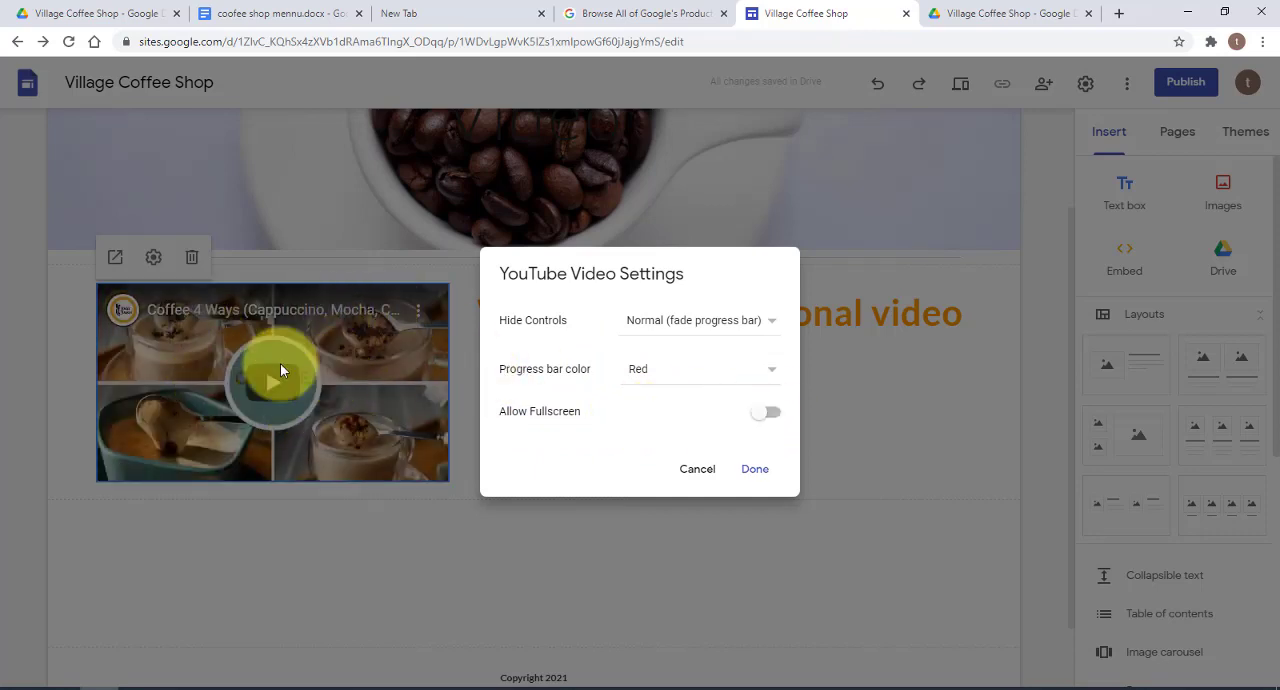
pyautogui.click(763, 470)
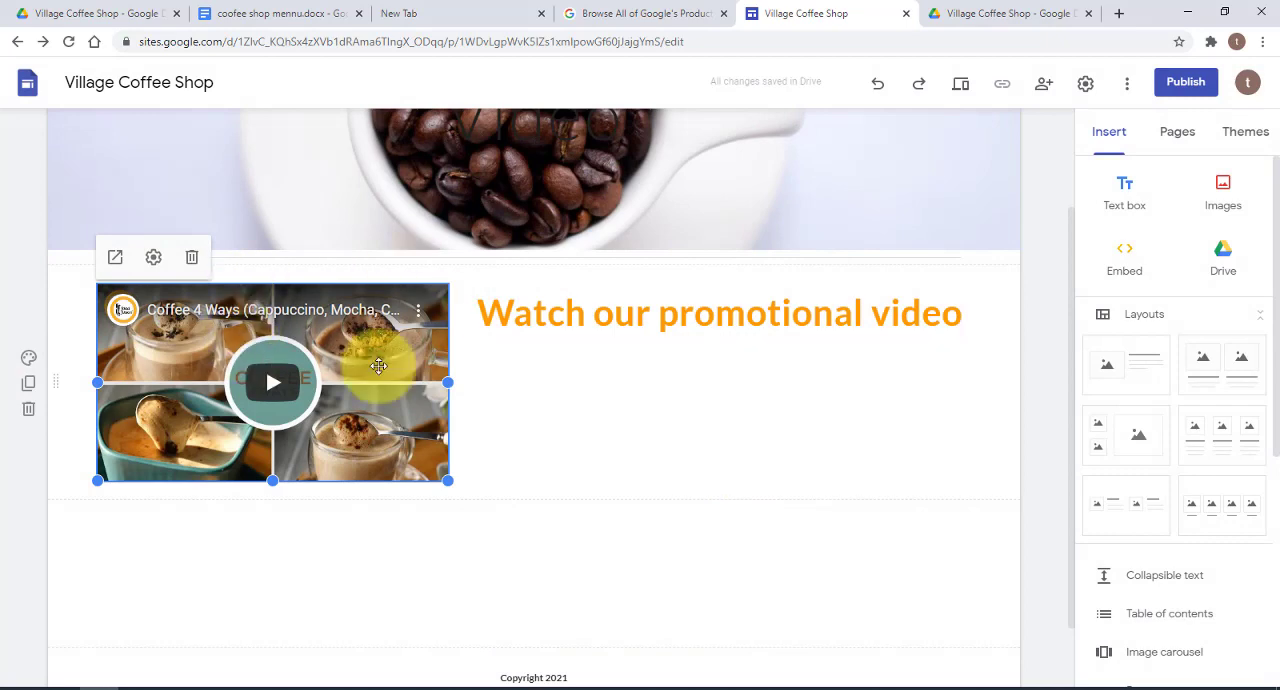
pyautogui.click(523, 421)
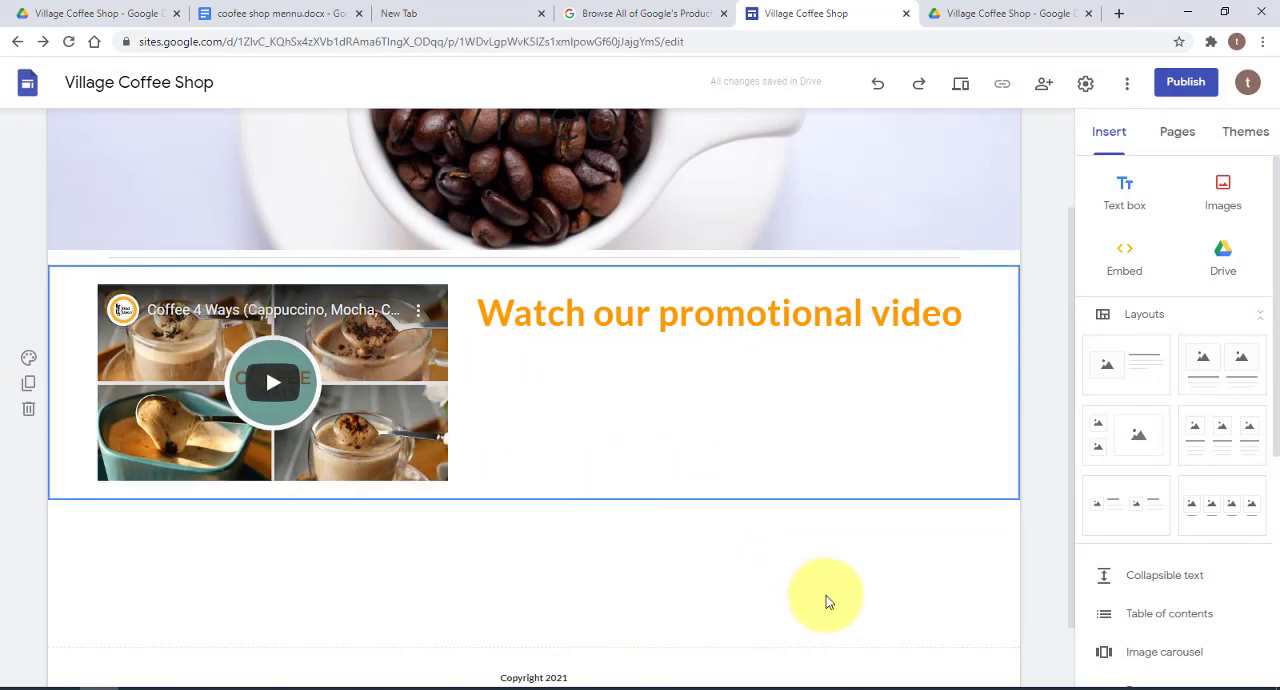
# Remove the "Video" title text from the header image of the Video page
pyautogui.scroll(2, 830, 603)
pyautogui.scroll(-3, 849, 601)
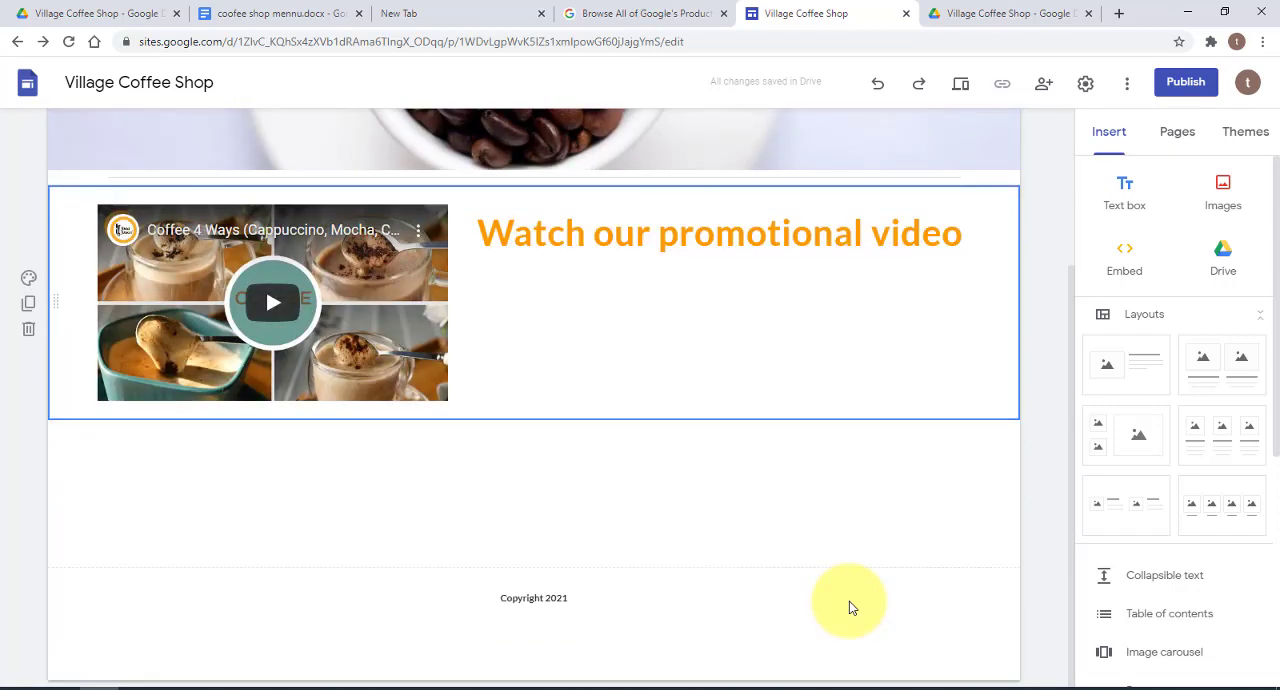
pyautogui.scroll(3, 849, 601)
pyautogui.click(614, 272)
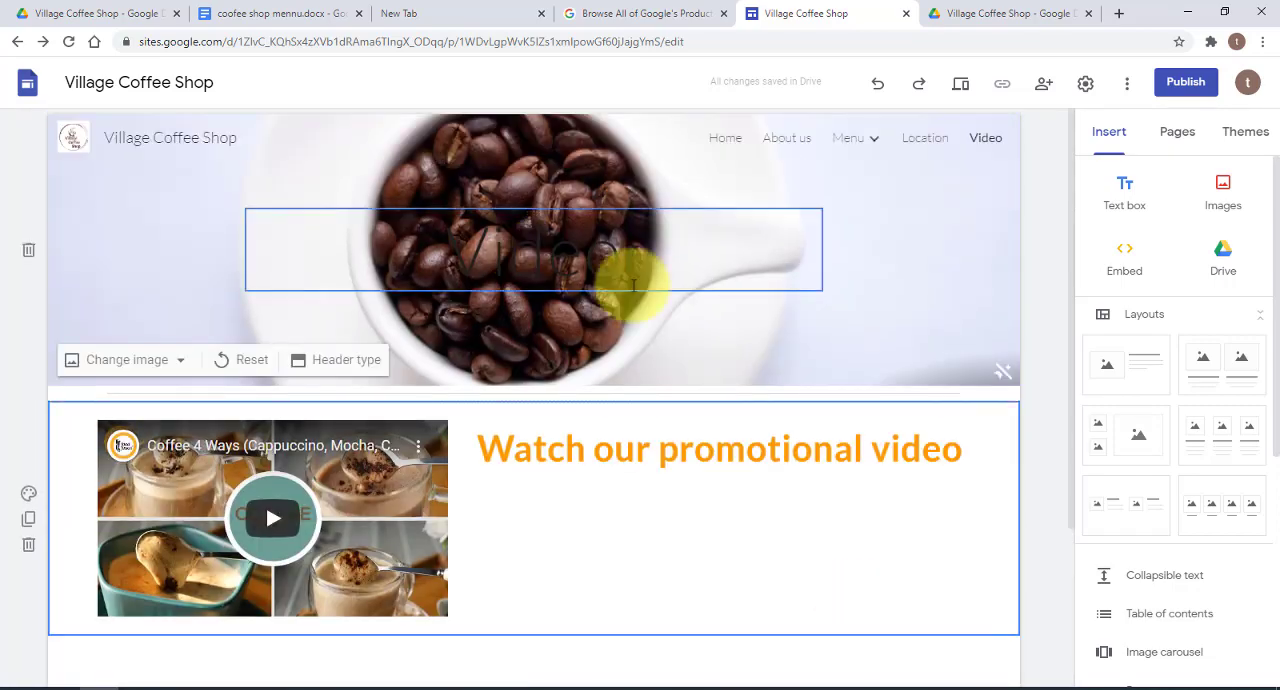
pyautogui.click(737, 245)
pyautogui.click(752, 187)
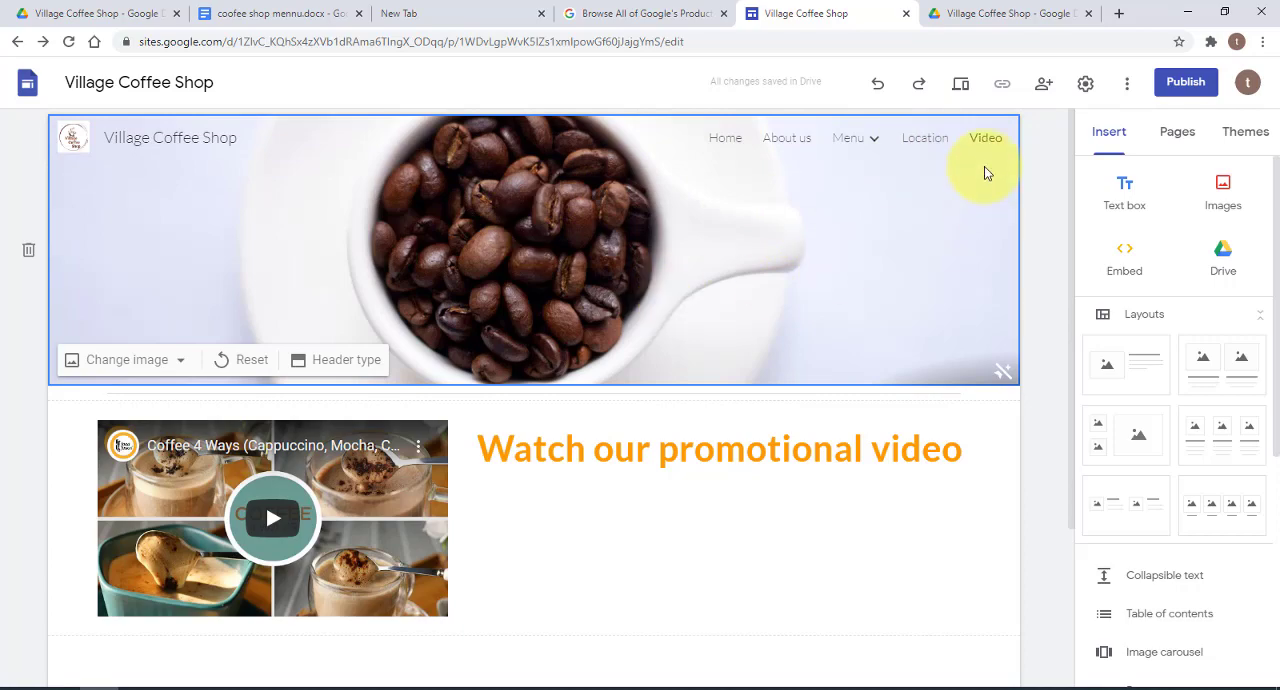
# Remove the "Location" title text from the header image of the Location page
pyautogui.click(922, 138)
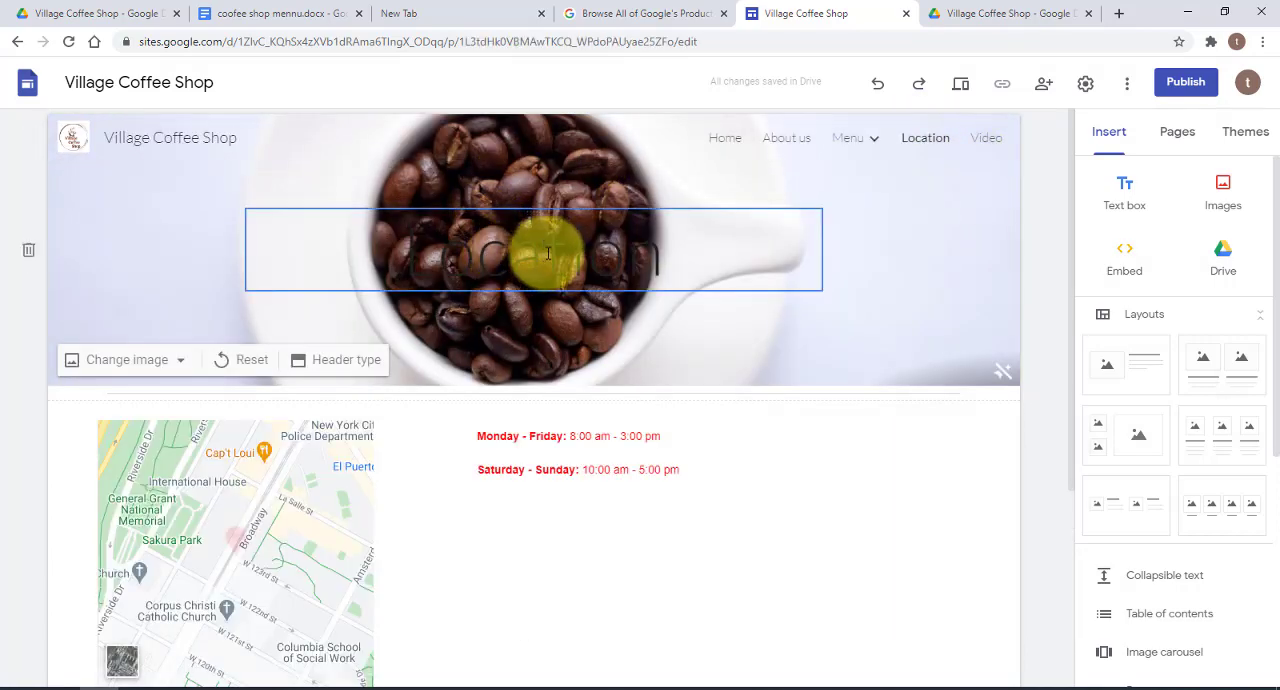
pyautogui.click(632, 262)
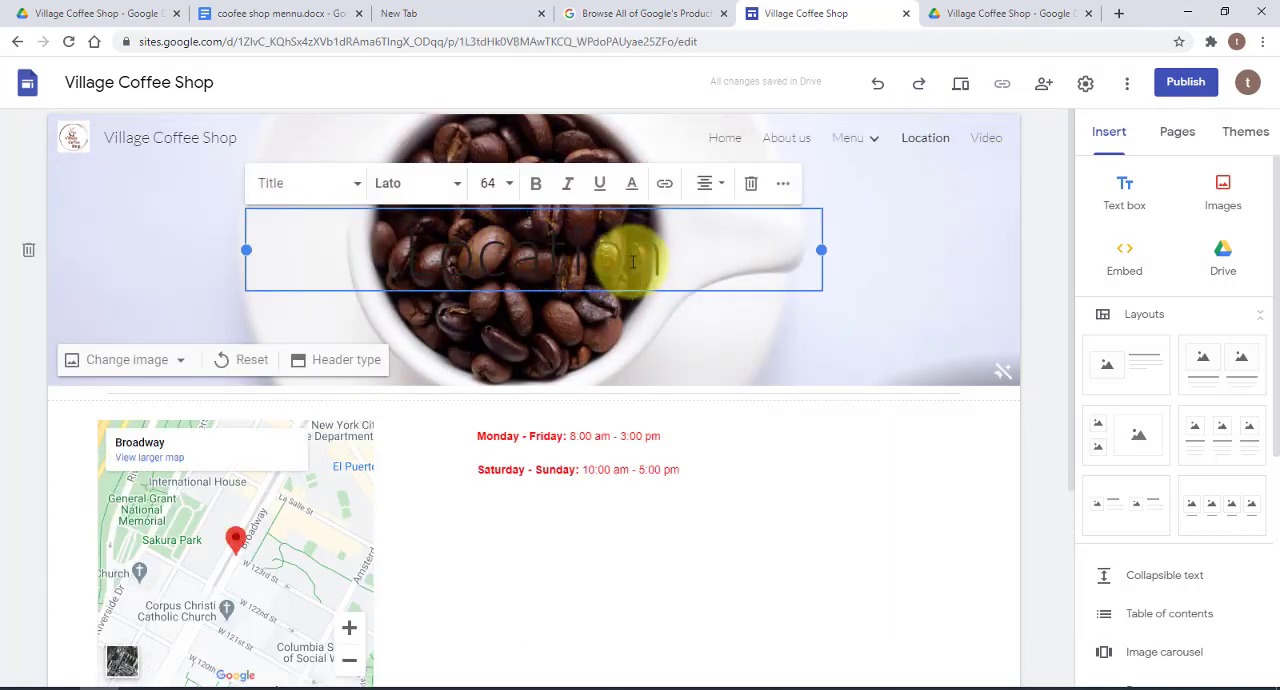
pyautogui.click(751, 184)
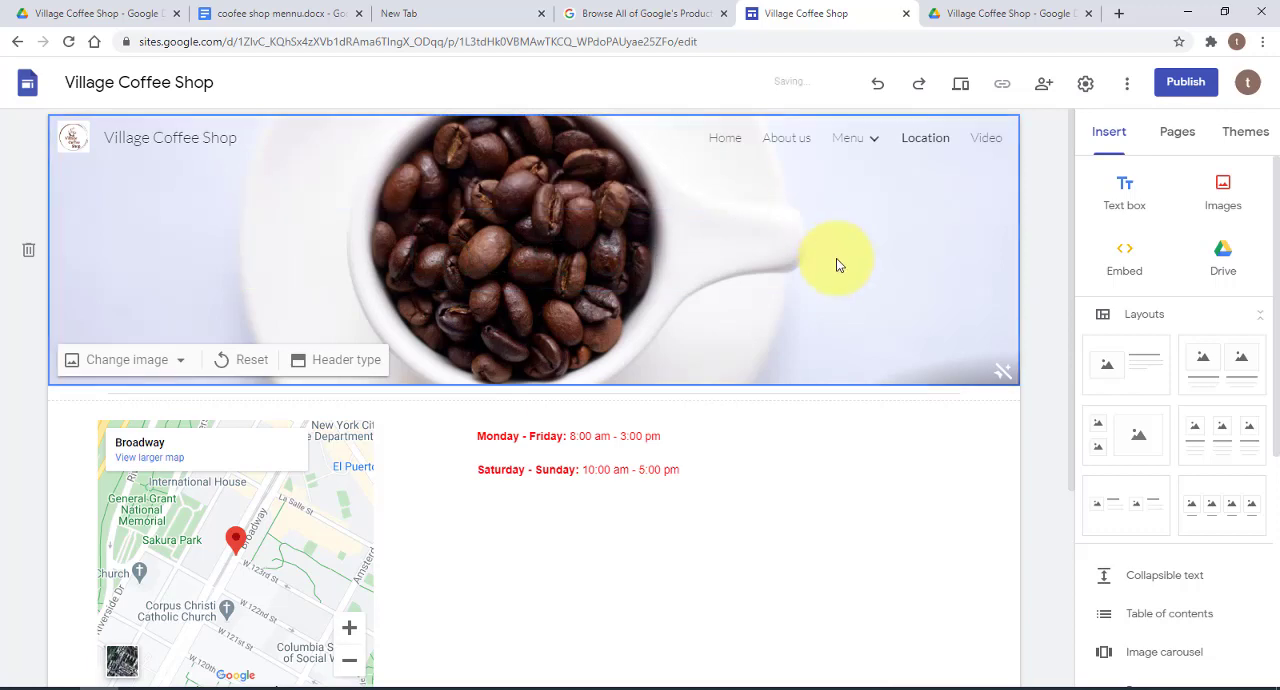
# Remove the "Menu" title text from the header image of the Menu page
pyautogui.click(868, 143)
pyautogui.click(855, 143)
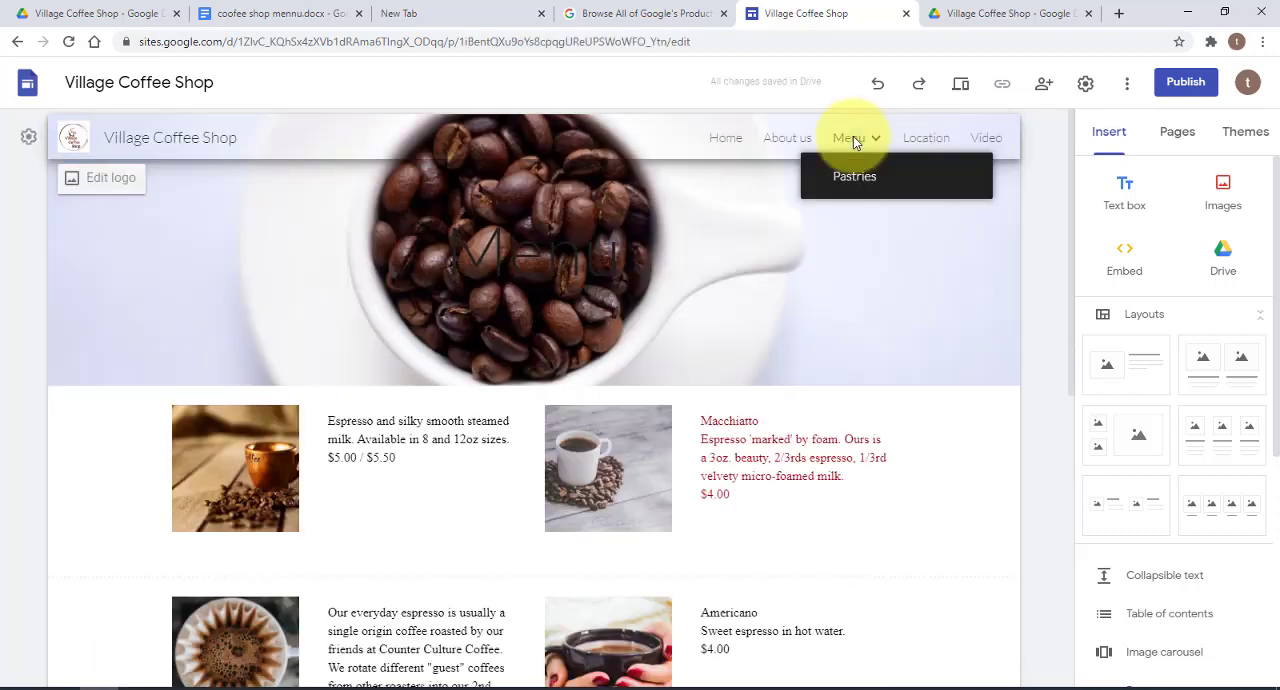
pyautogui.click(557, 251)
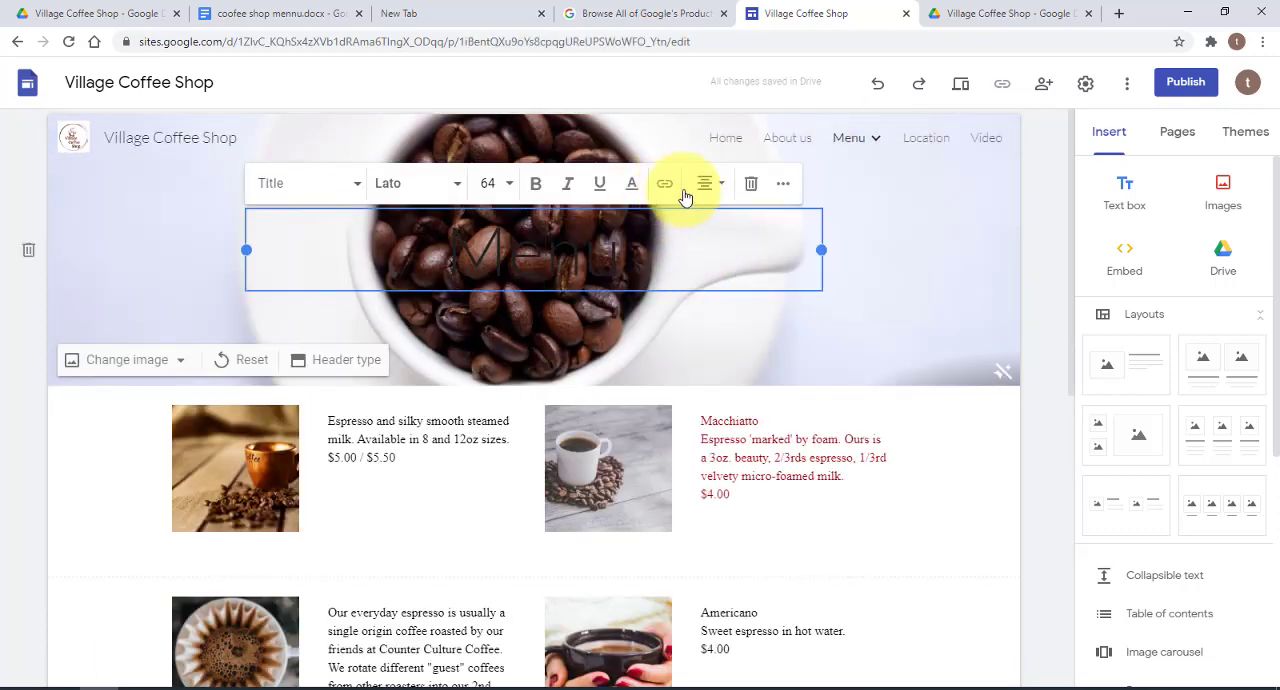
pyautogui.click(751, 184)
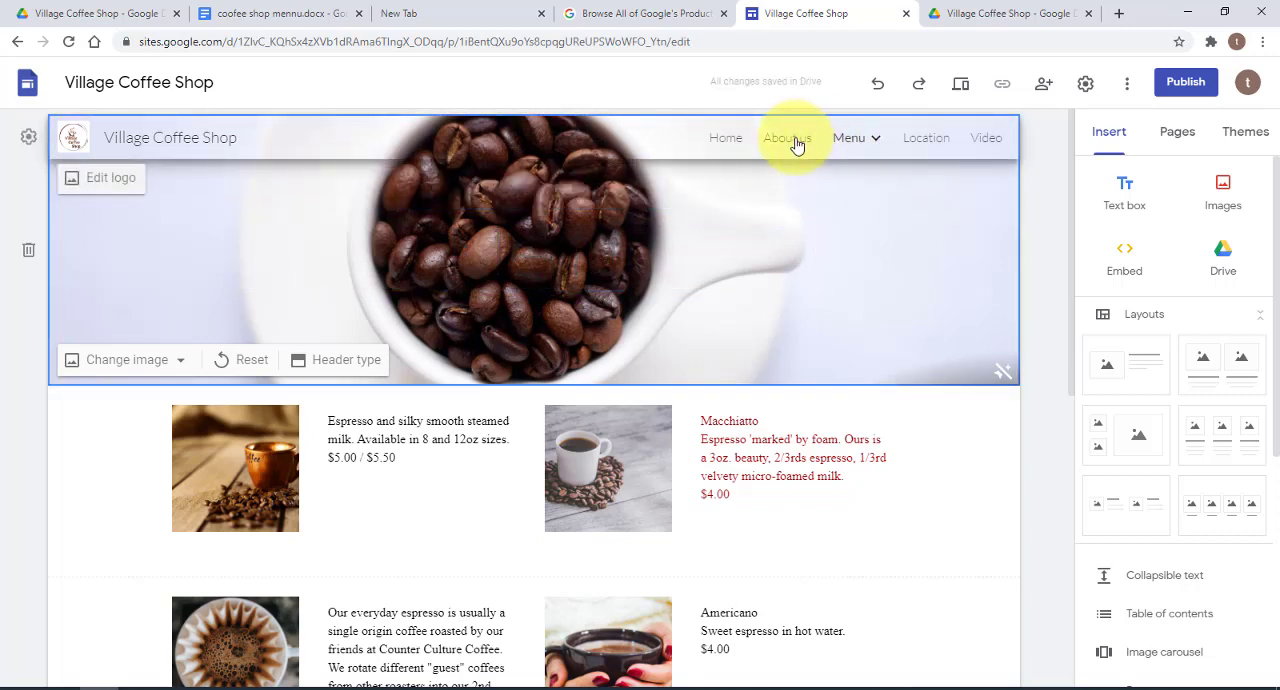
# Remove the "About us" title text from the About us page's header and go to the Home page
pyautogui.click(797, 141)
pyautogui.click(528, 242)
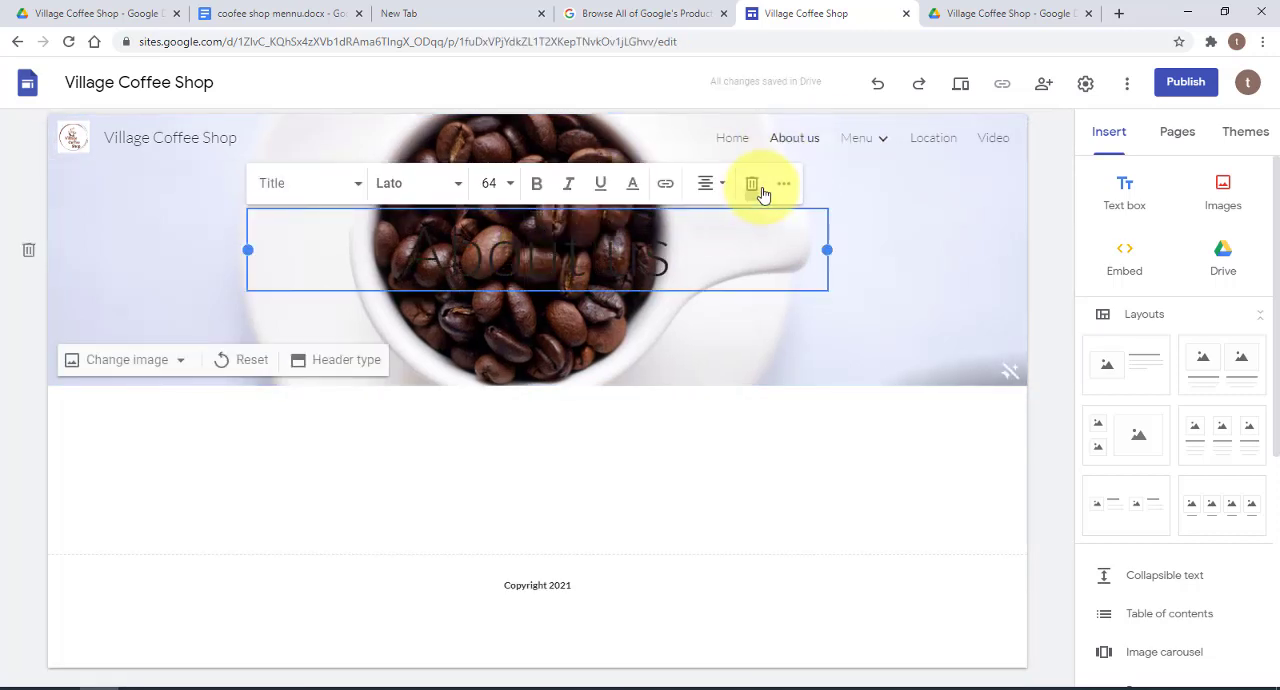
pyautogui.click(759, 190)
pyautogui.click(735, 143)
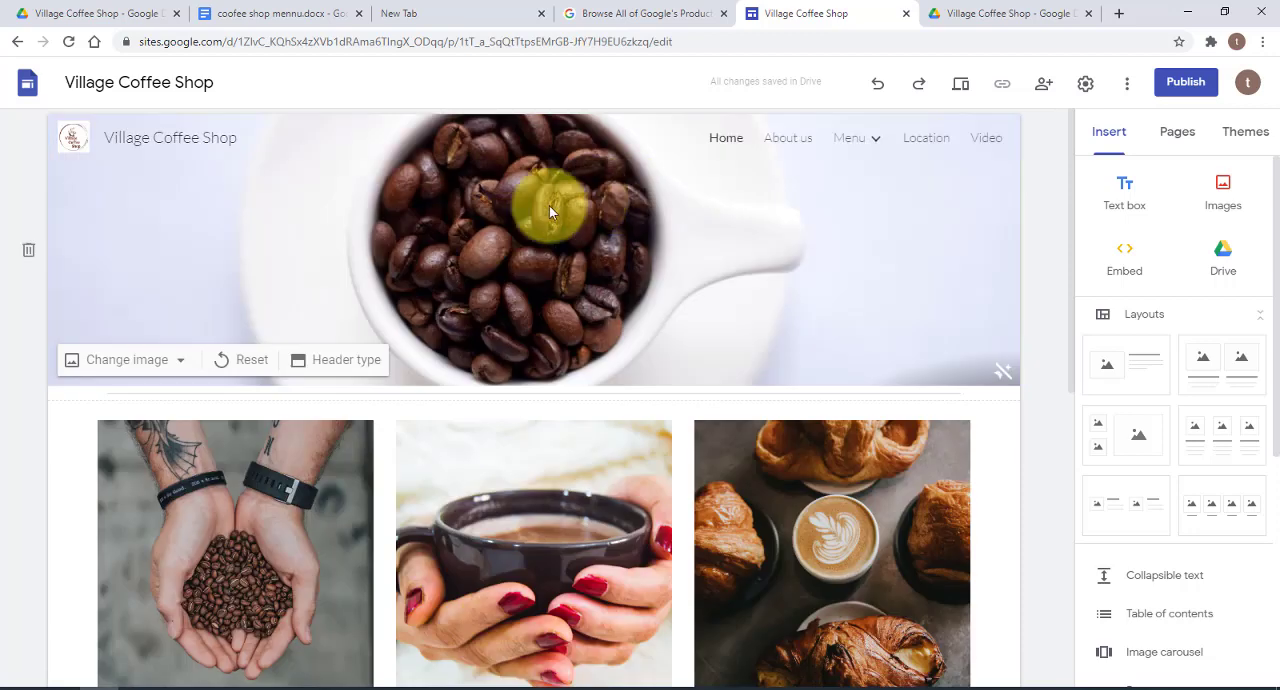
# Add a text box reading "Menu" to the Menu page's header, narrowed to fit beside the coffee cup
pyautogui.click(852, 142)
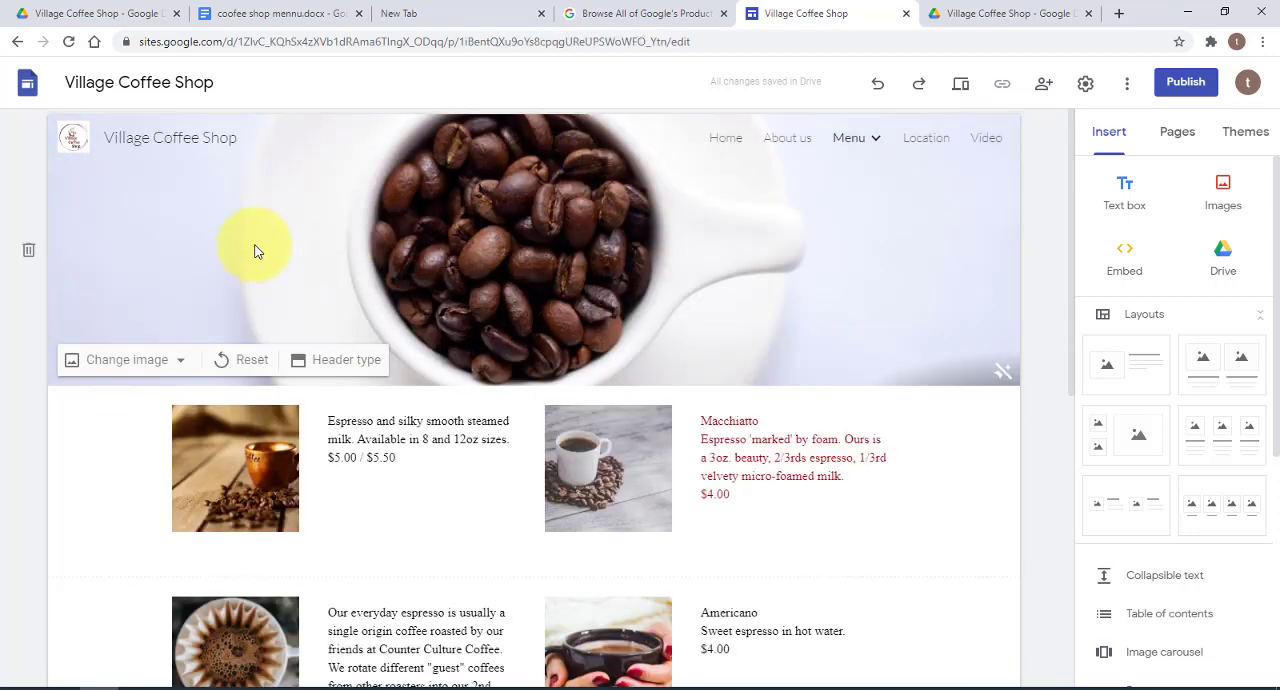
pyautogui.doubleClick(147, 231)
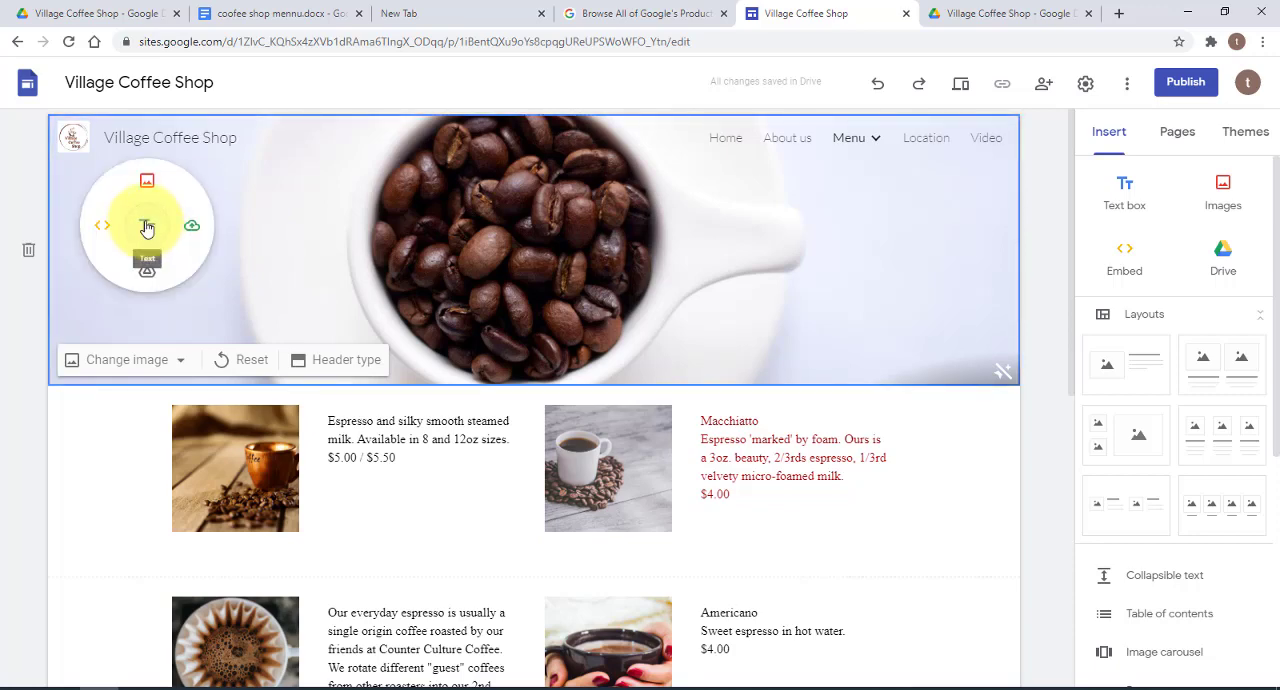
pyautogui.click(147, 228)
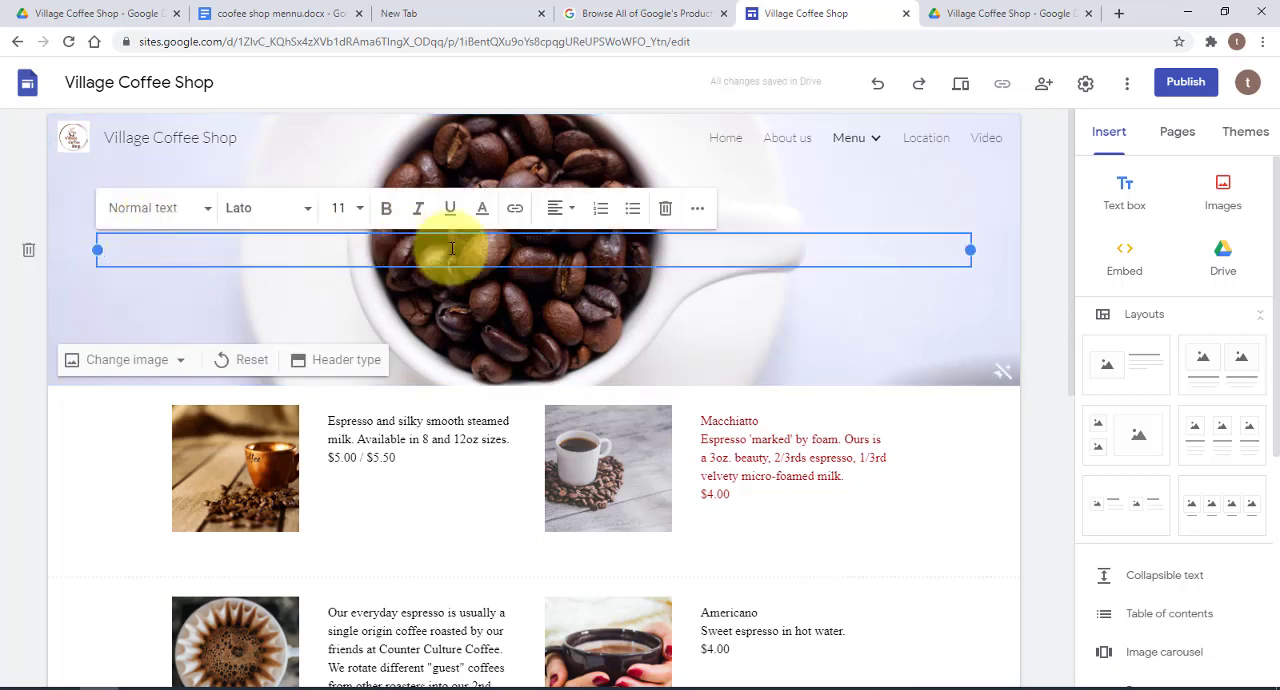
pyautogui.moveTo(976, 249); pyautogui.dragTo(298, 282)
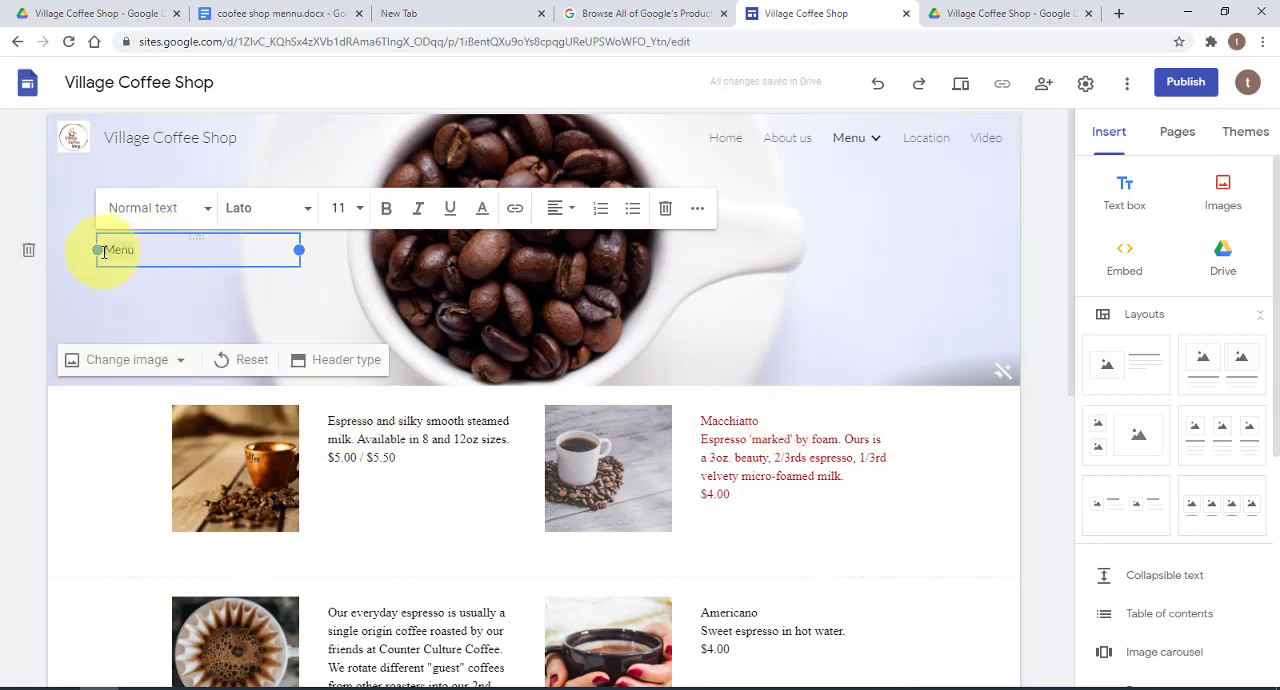
# Format the "Menu" text in the page header as bold, size 24 and red
pyautogui.moveTo(104, 251); pyautogui.dragTo(140, 250)
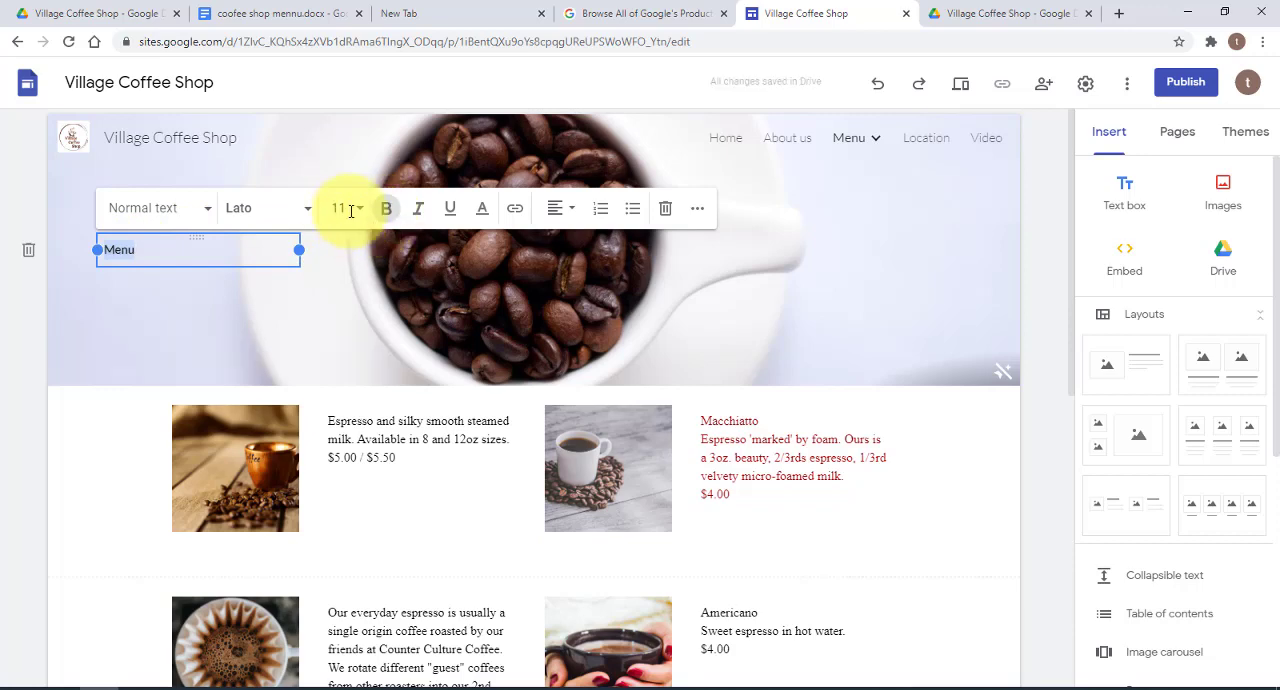
pyautogui.click(355, 218)
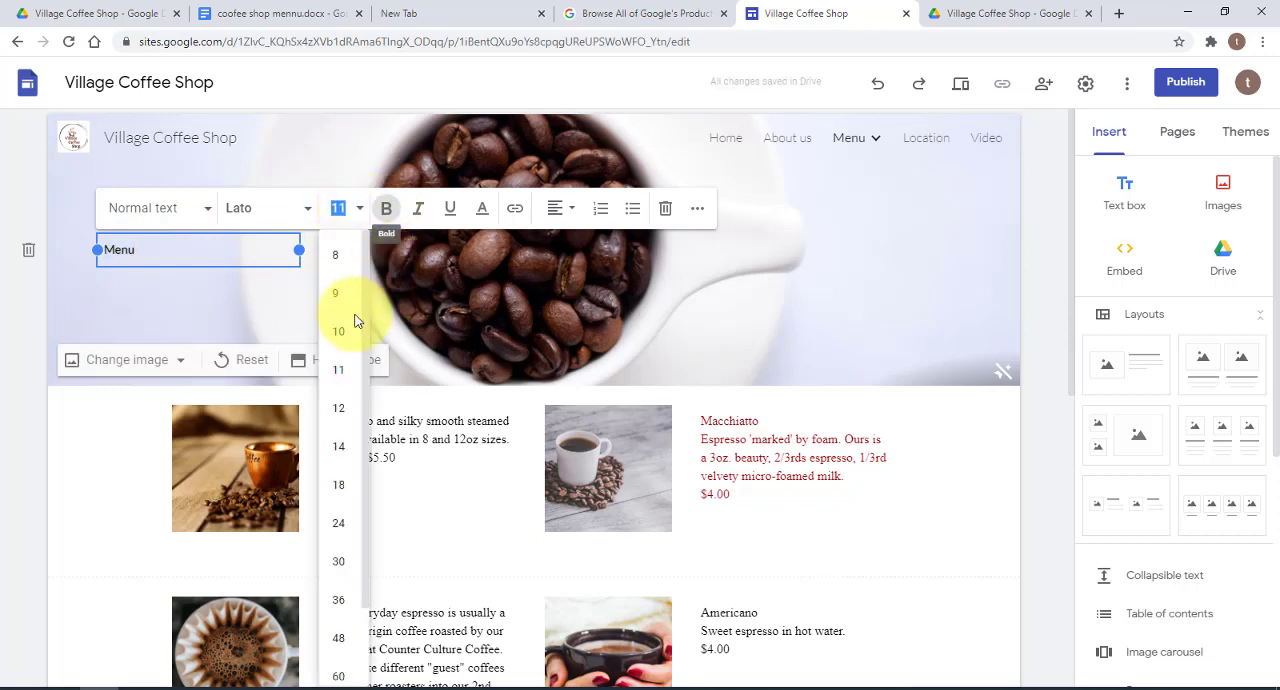
pyautogui.click(346, 523)
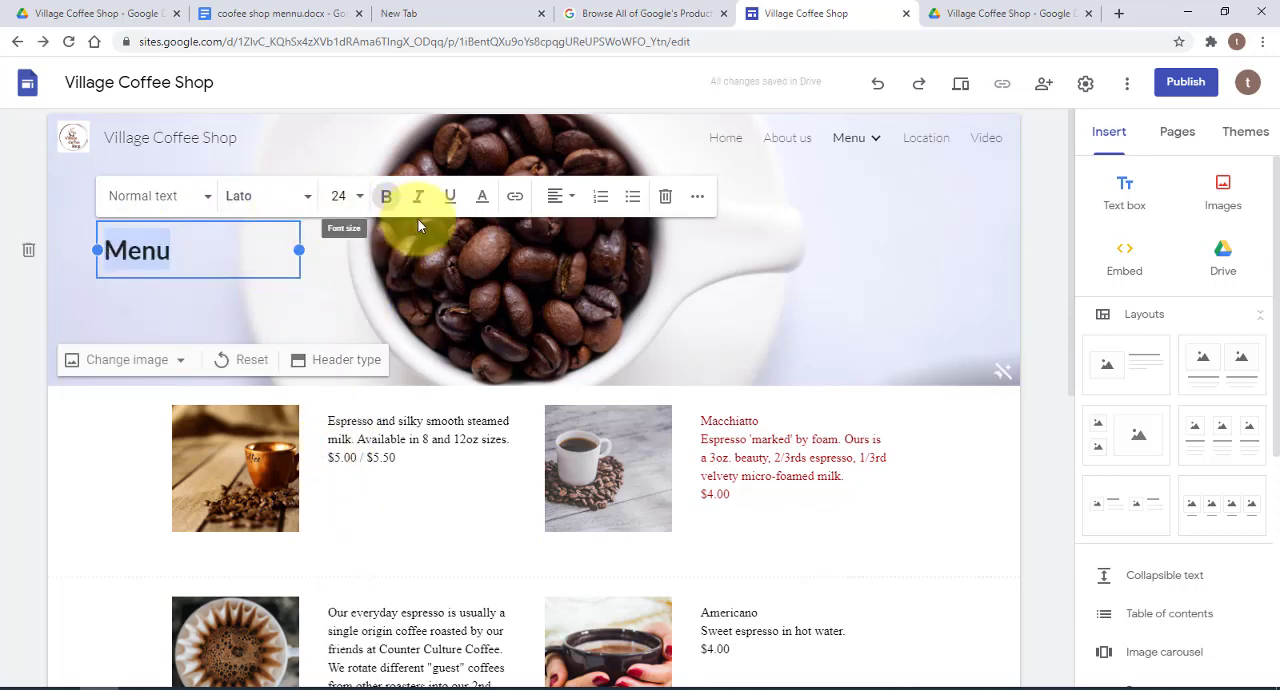
pyautogui.click(481, 197)
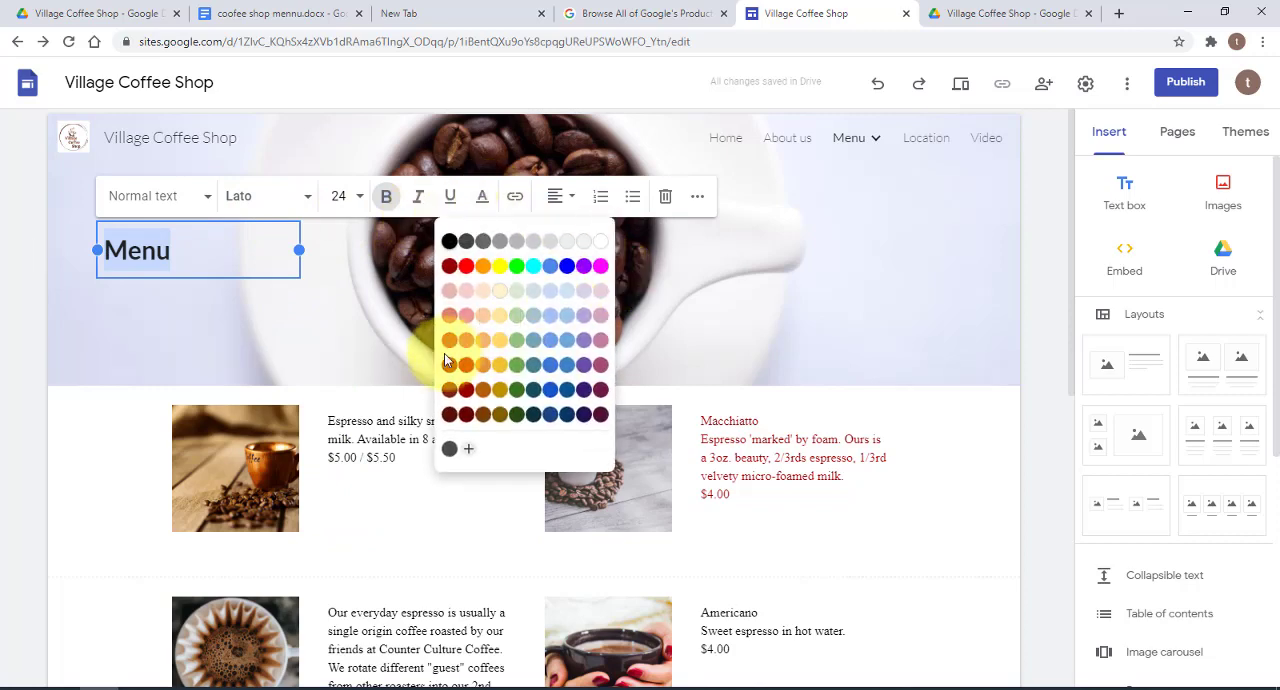
pyautogui.click(449, 340)
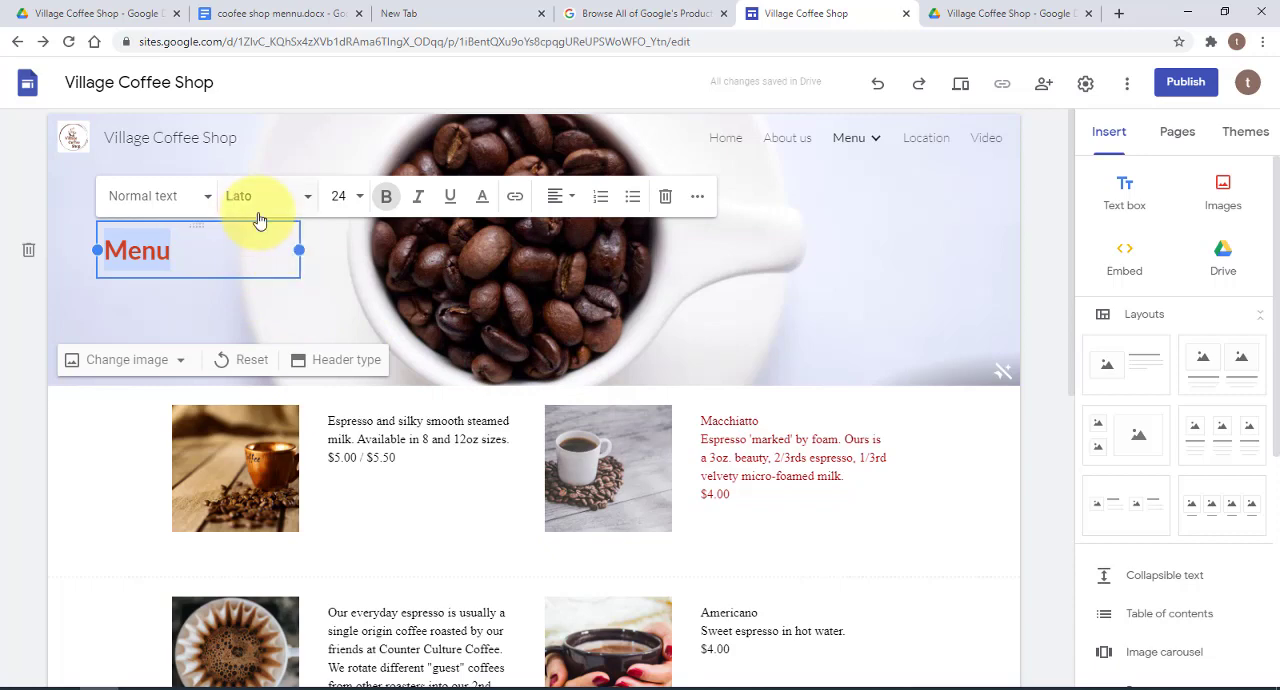
# Change the font of the header's "Menu" text to Arial
pyautogui.click(306, 196)
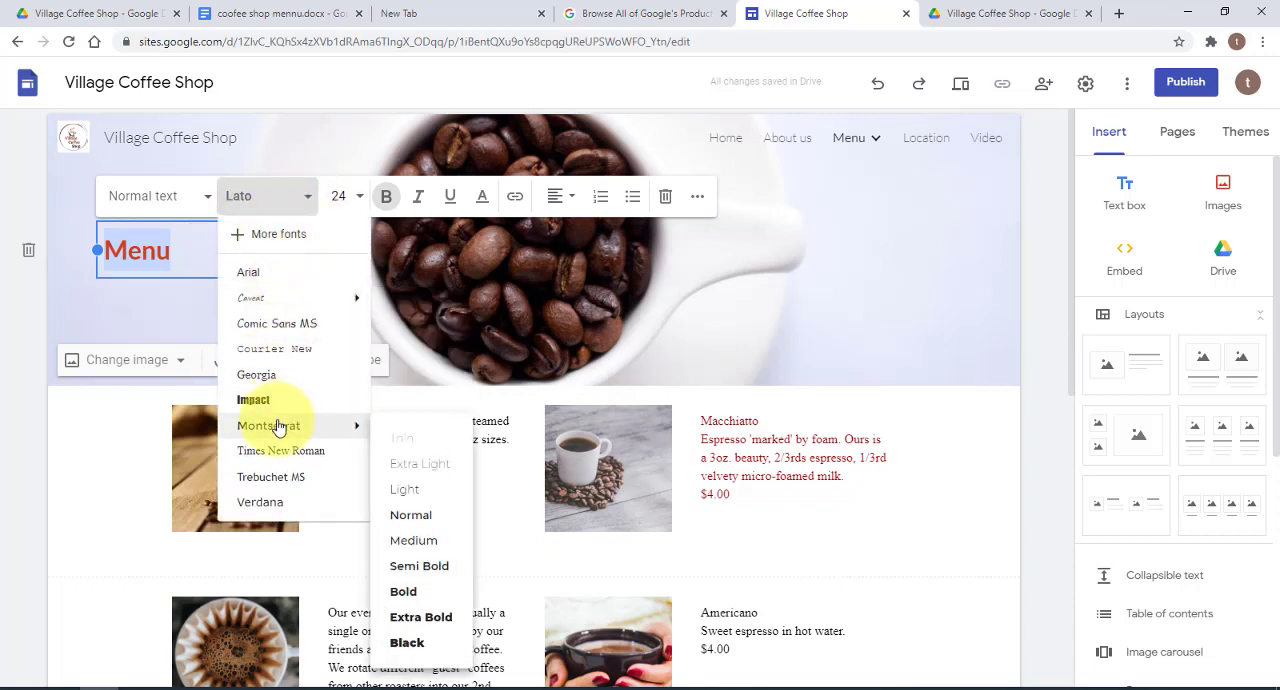
pyautogui.click(180, 268)
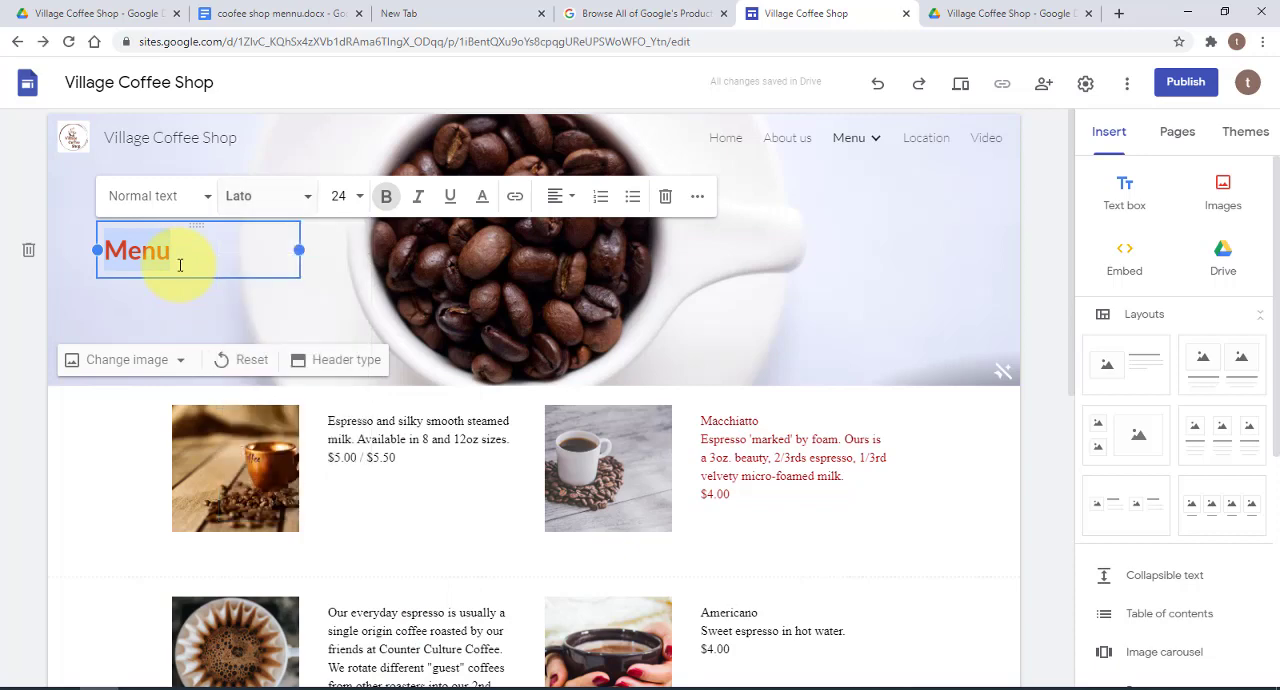
pyautogui.click(268, 197)
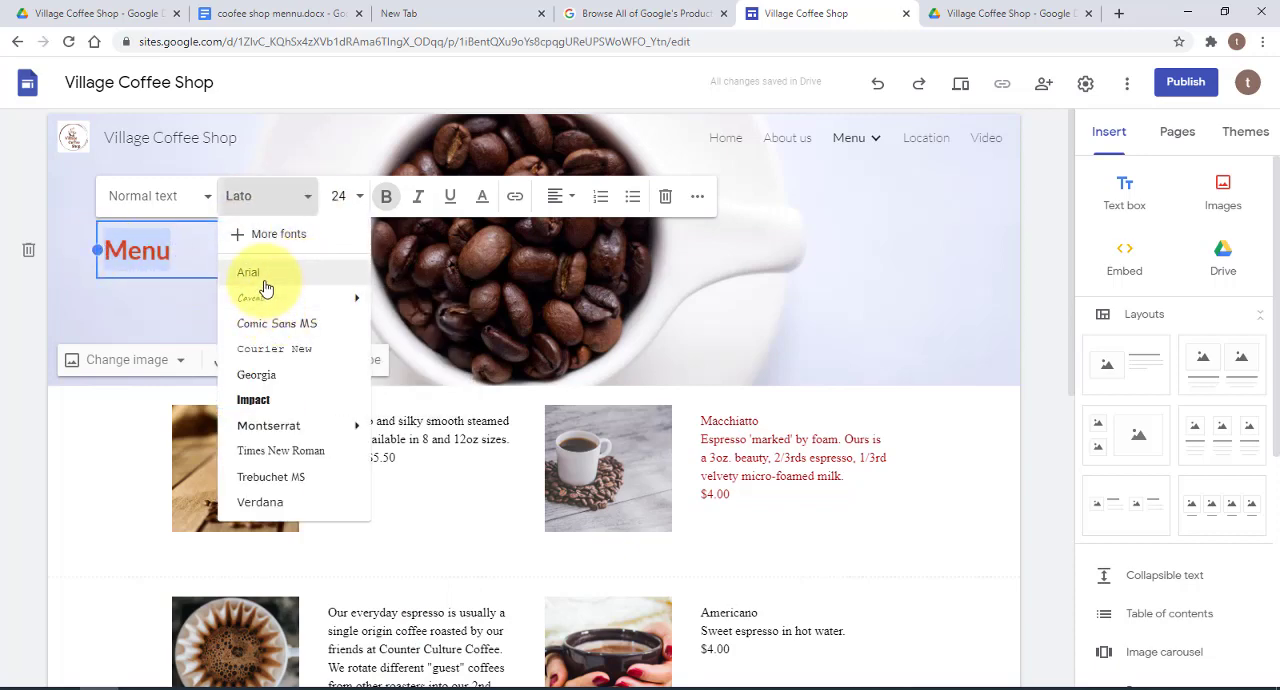
pyautogui.click(265, 280)
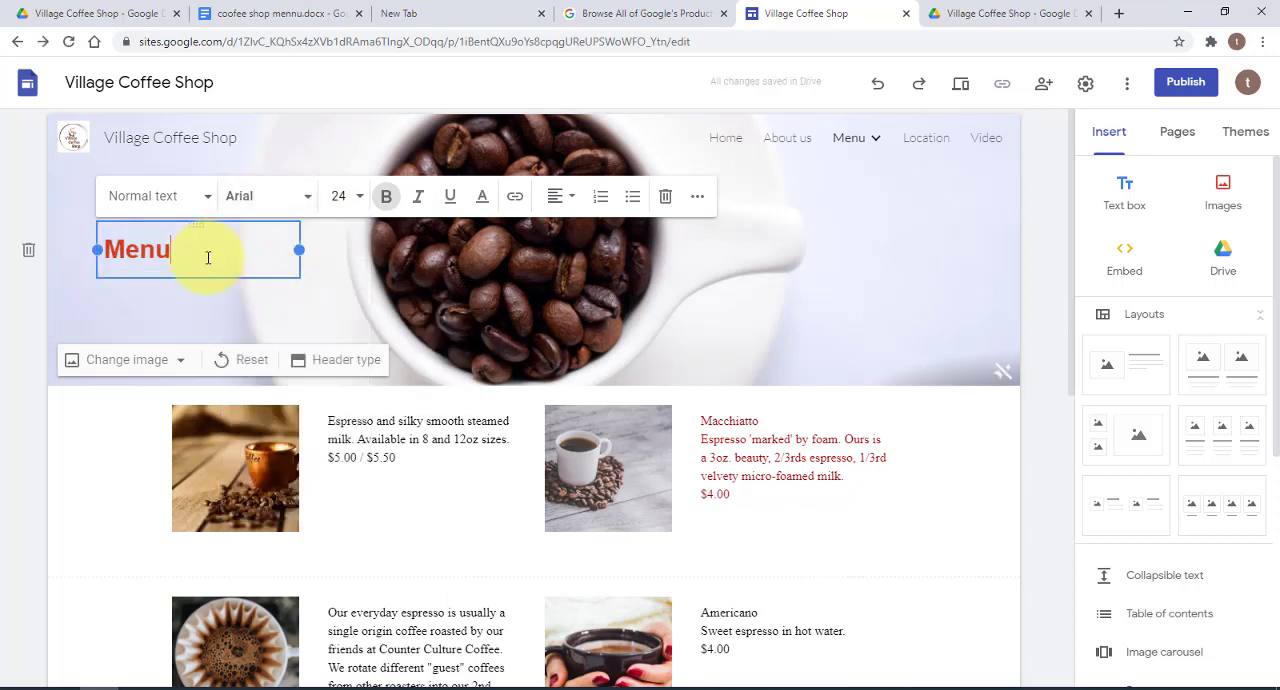
# Narrow the "Menu" text box so that it fits more closely around the word, and deselect it
pyautogui.moveTo(298, 250); pyautogui.dragTo(225, 250)
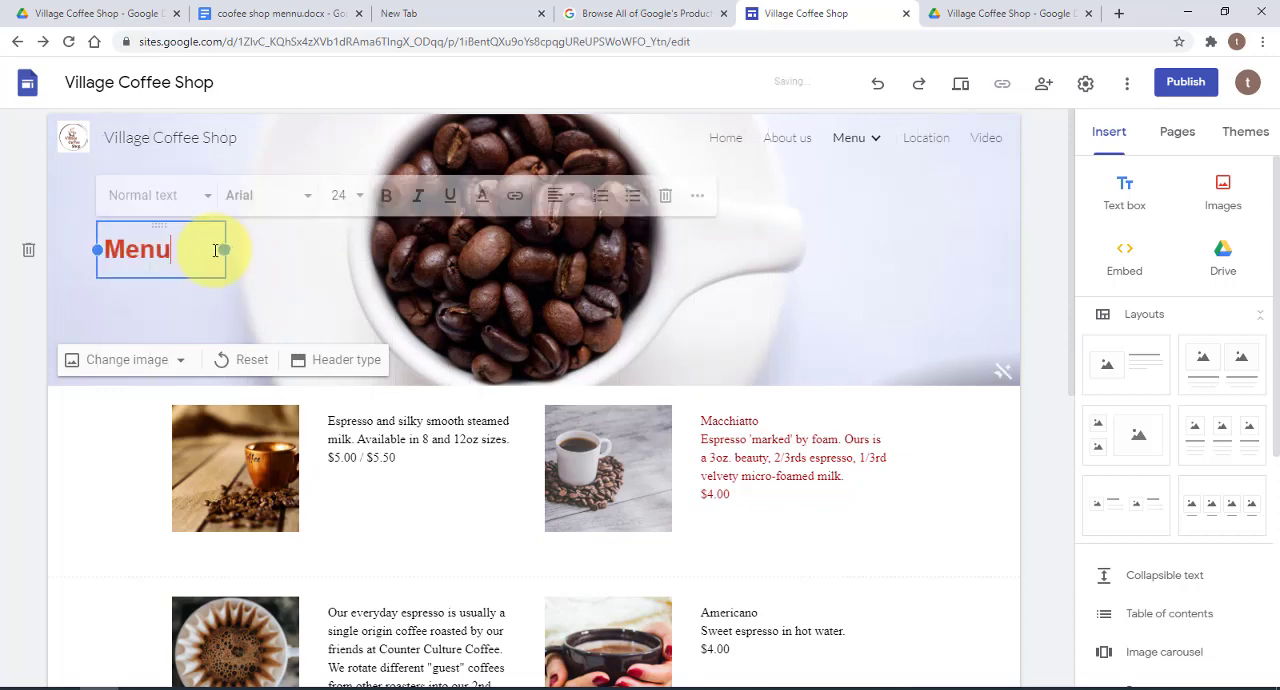
pyautogui.moveTo(154, 222)
pyautogui.mouseDown()
pyautogui.moveTo(151, 200)
pyautogui.moveTo(152, 215)
pyautogui.mouseUp()
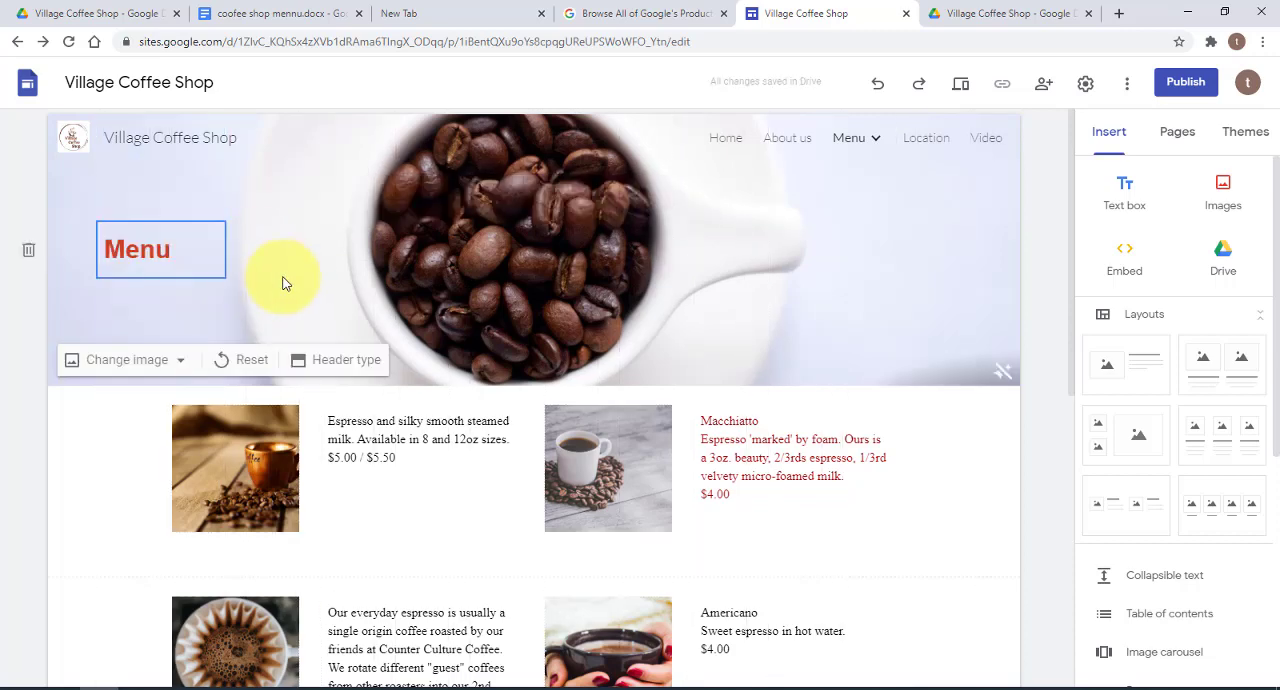
pyautogui.click(214, 244)
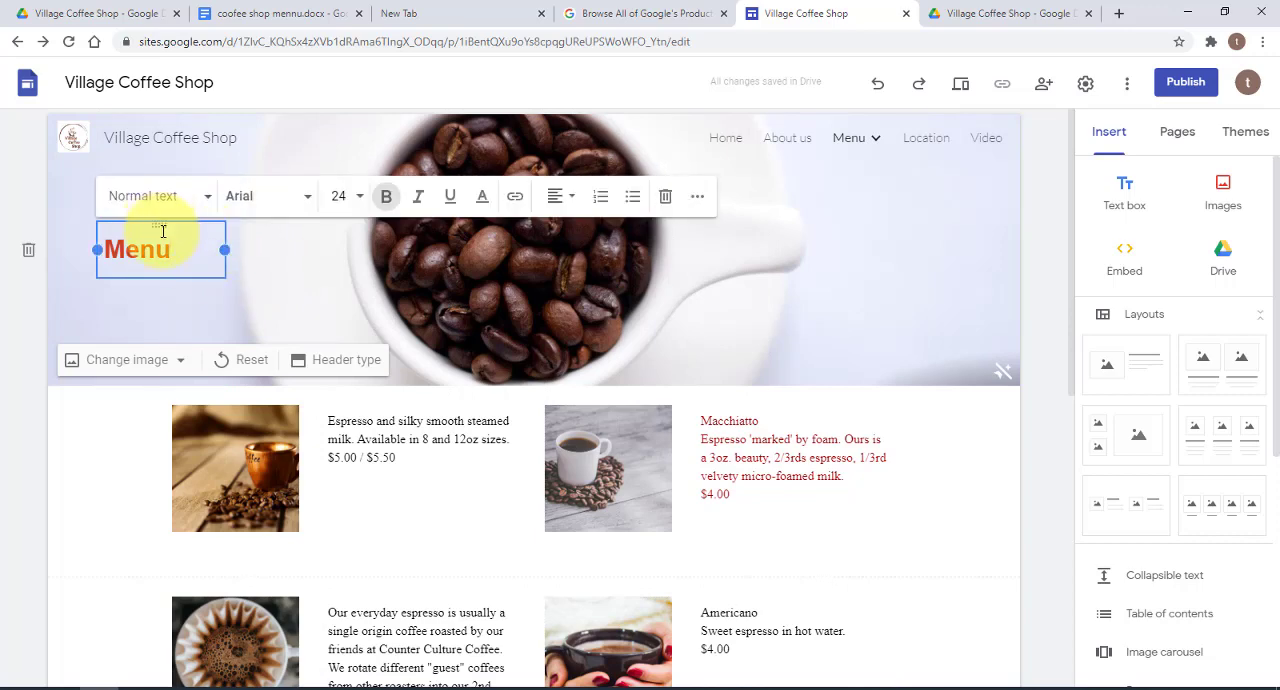
pyautogui.click(242, 245)
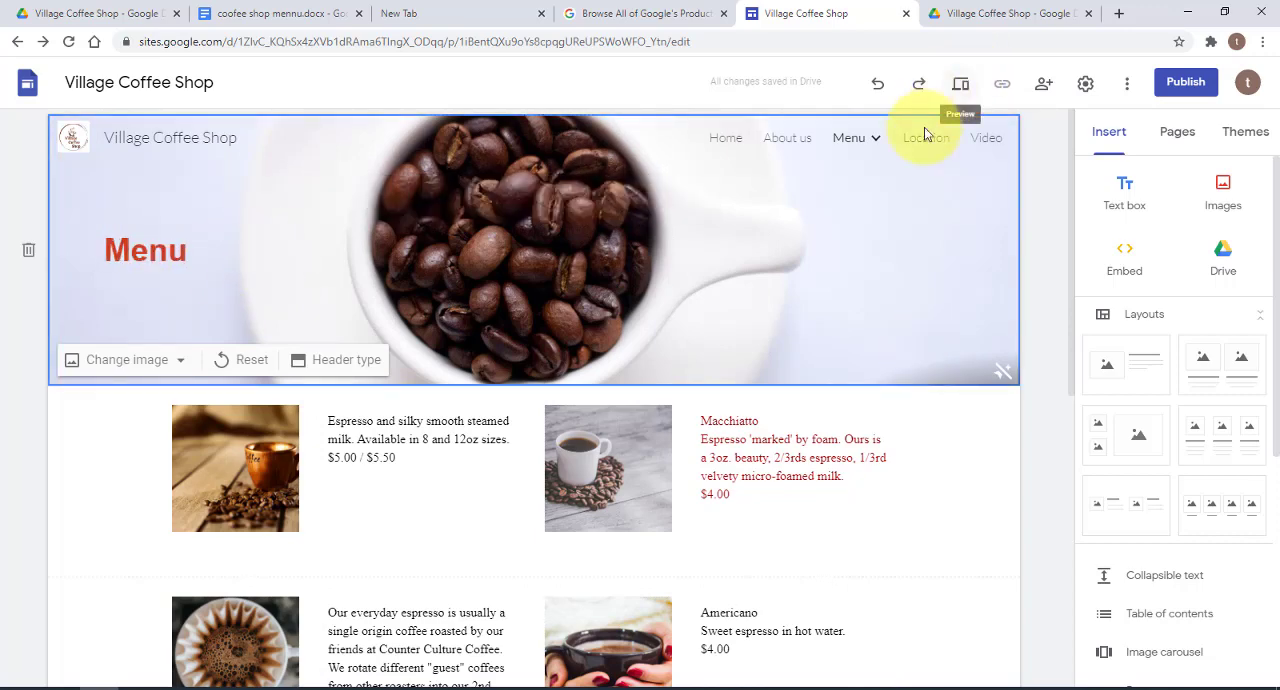
# Preview the Menu page from top to bottom in phone, tablet and large-screen layouts, and return to the editor
pyautogui.click(963, 88)
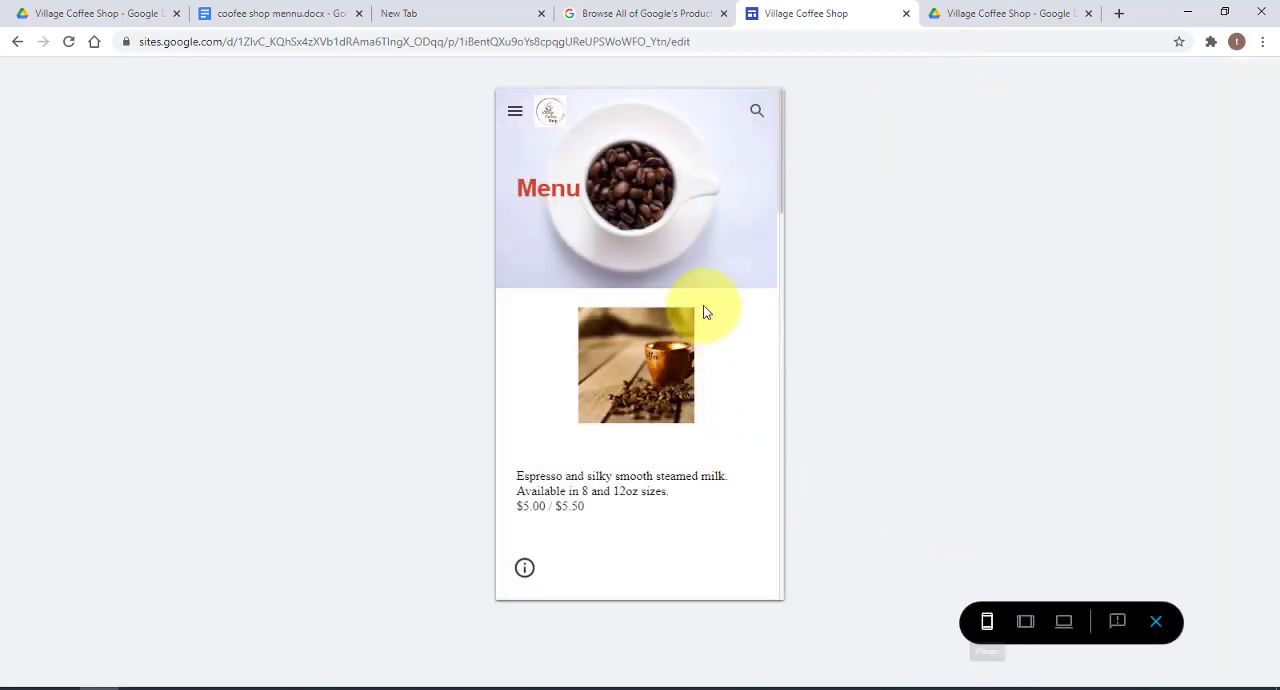
pyautogui.scroll(-10, 703, 313)
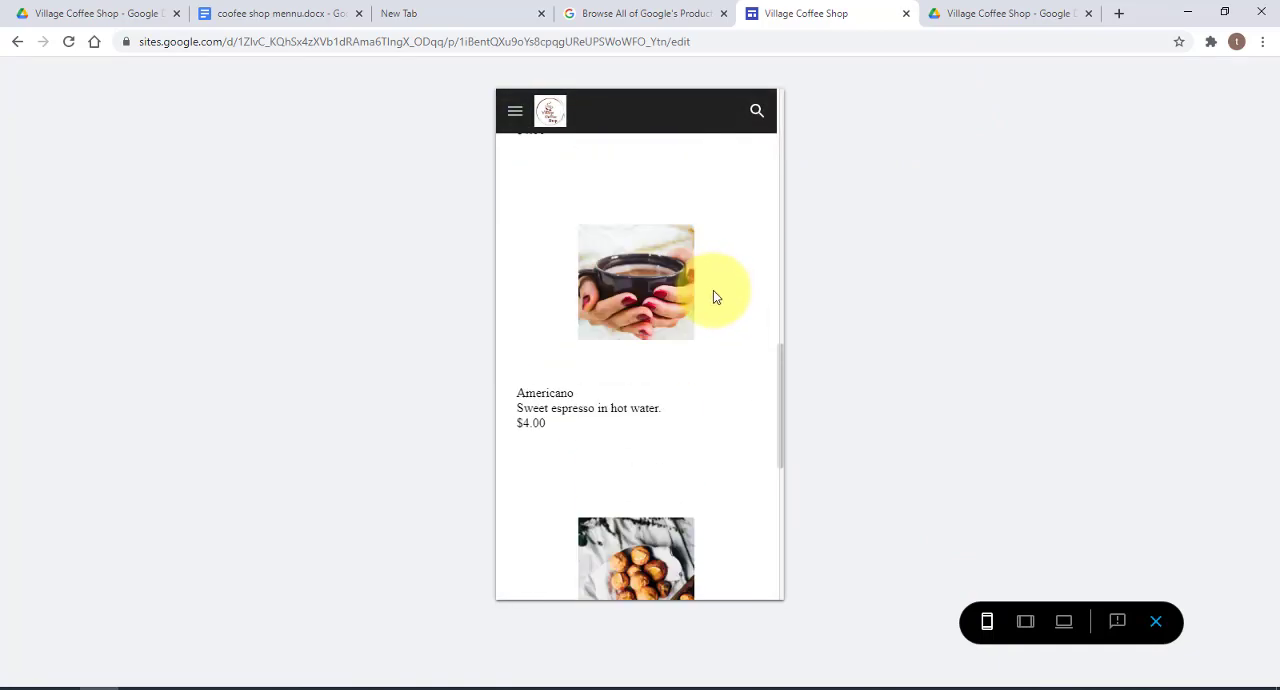
pyautogui.scroll(-5, 710, 300)
pyautogui.scroll(8, 690, 290)
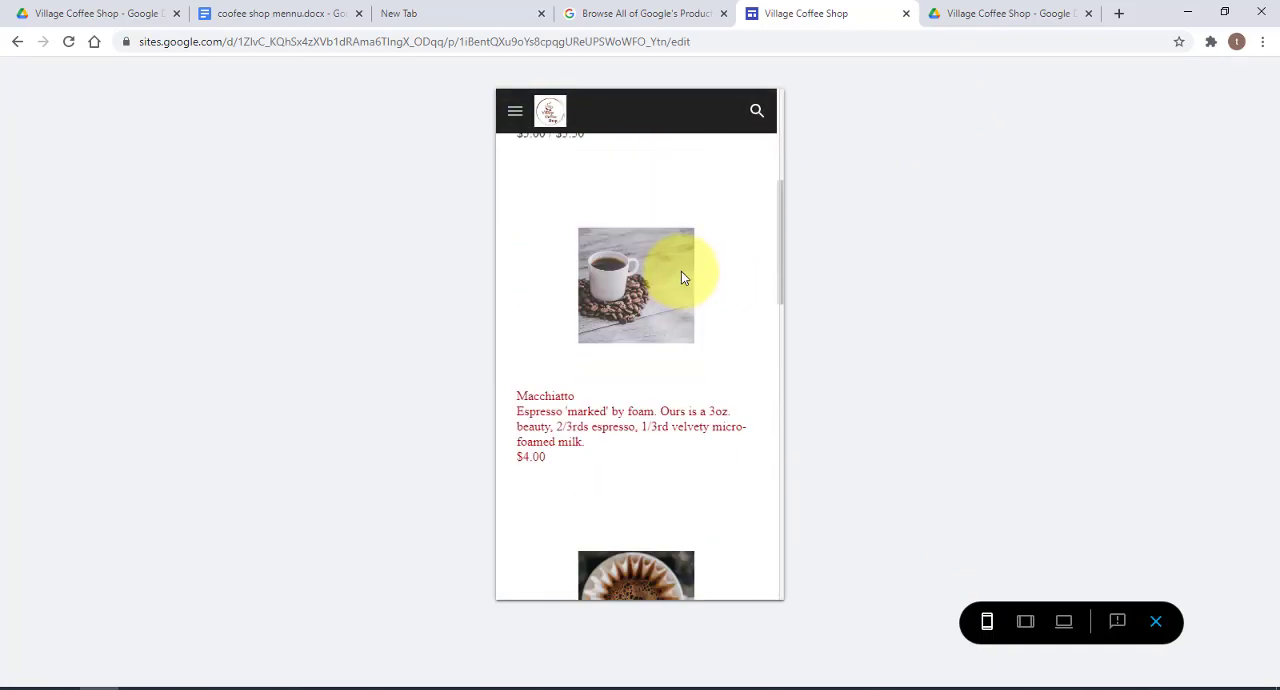
pyautogui.scroll(10, 684, 270)
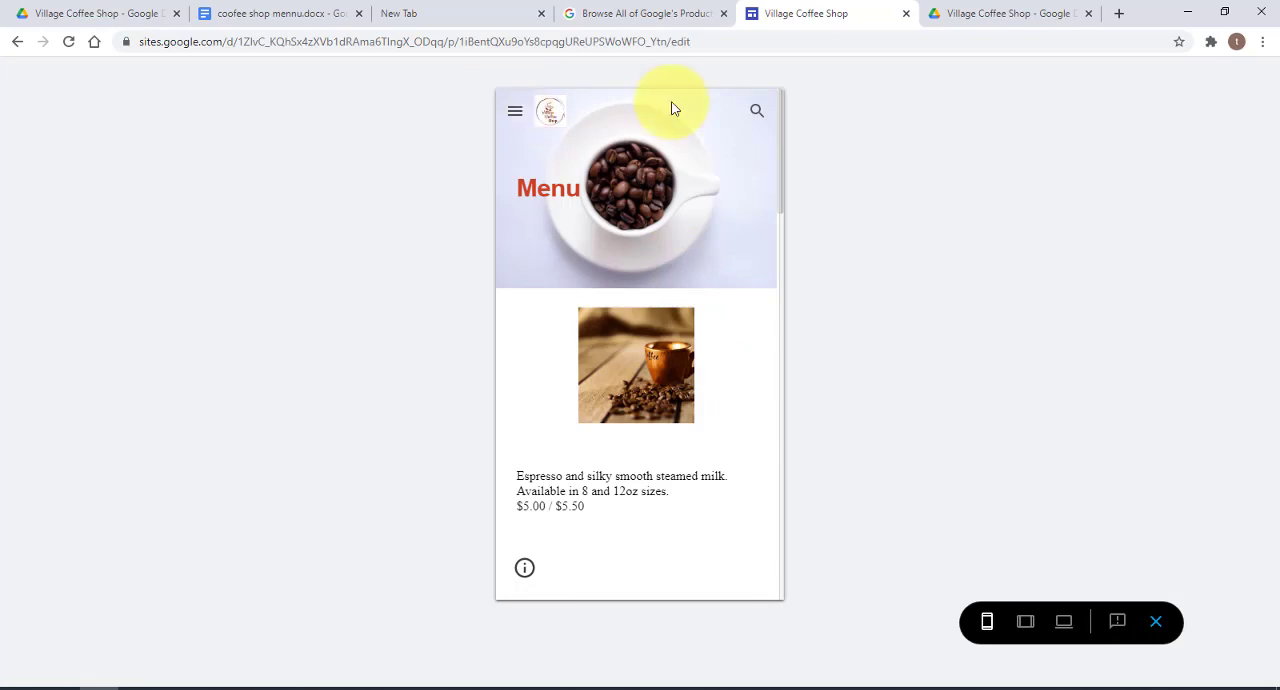
pyautogui.click(1025, 622)
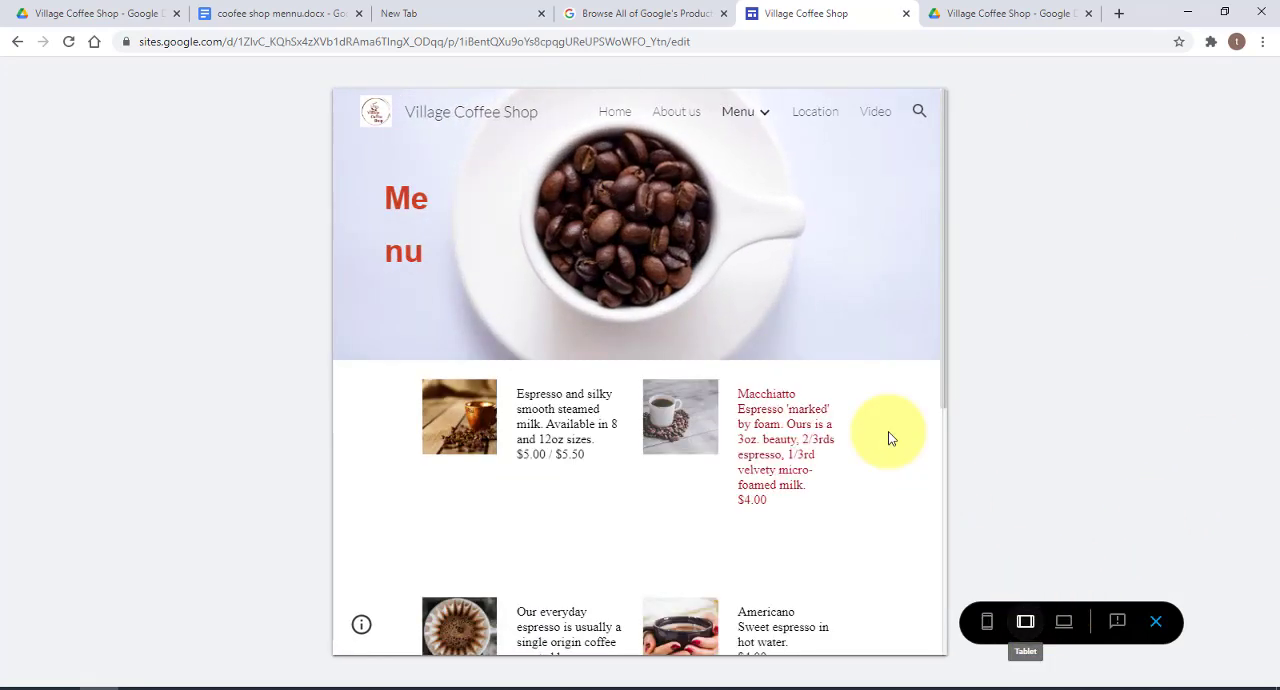
pyautogui.scroll(-4, 830, 358)
pyautogui.scroll(5, 836, 365)
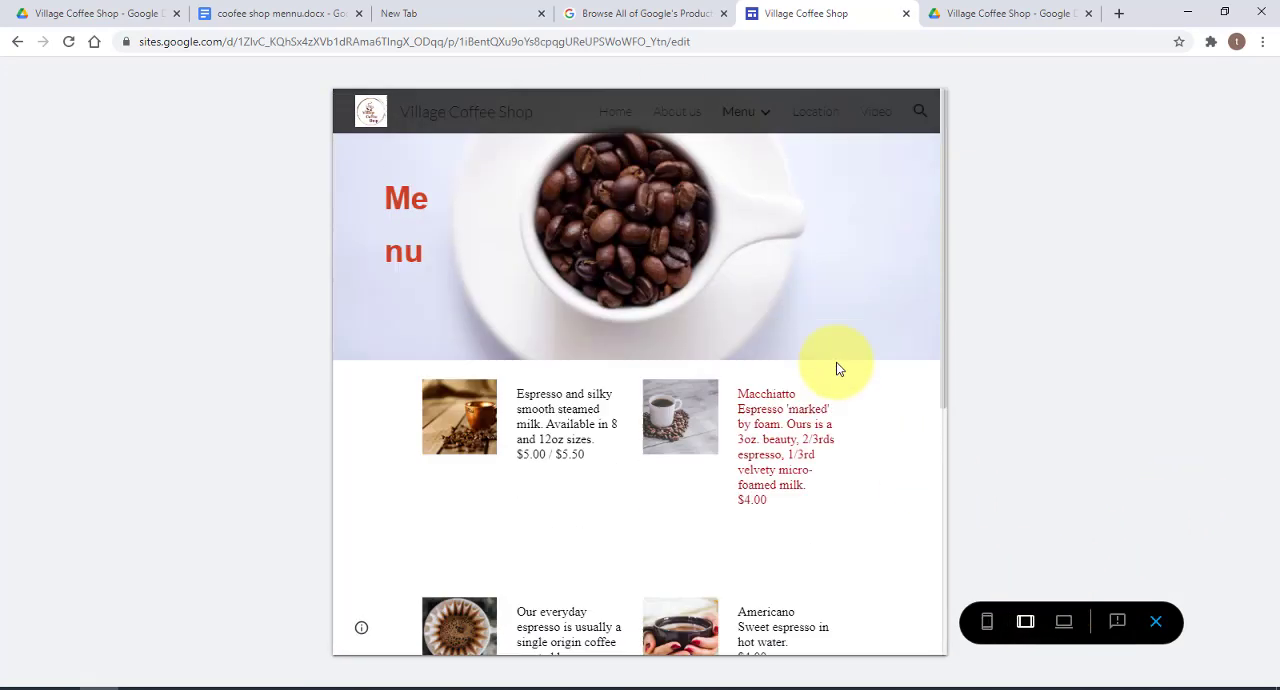
pyautogui.click(1065, 622)
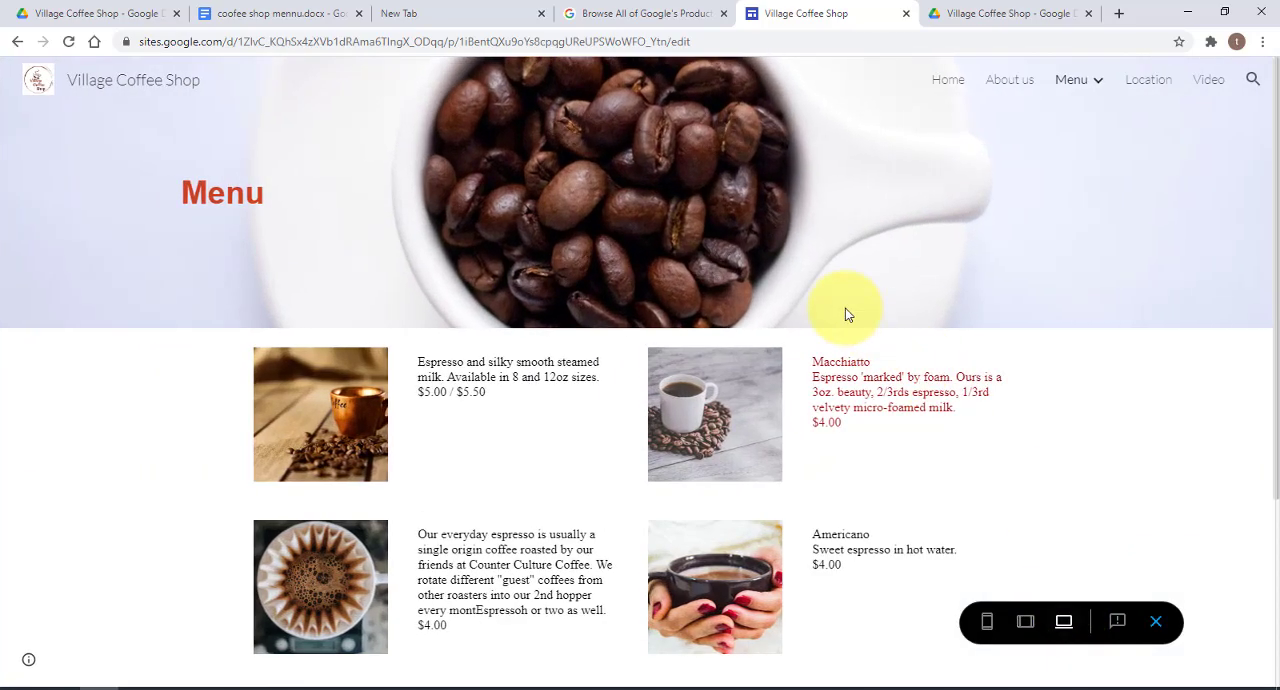
pyautogui.scroll(-3, 845, 320)
pyautogui.scroll(3, 848, 329)
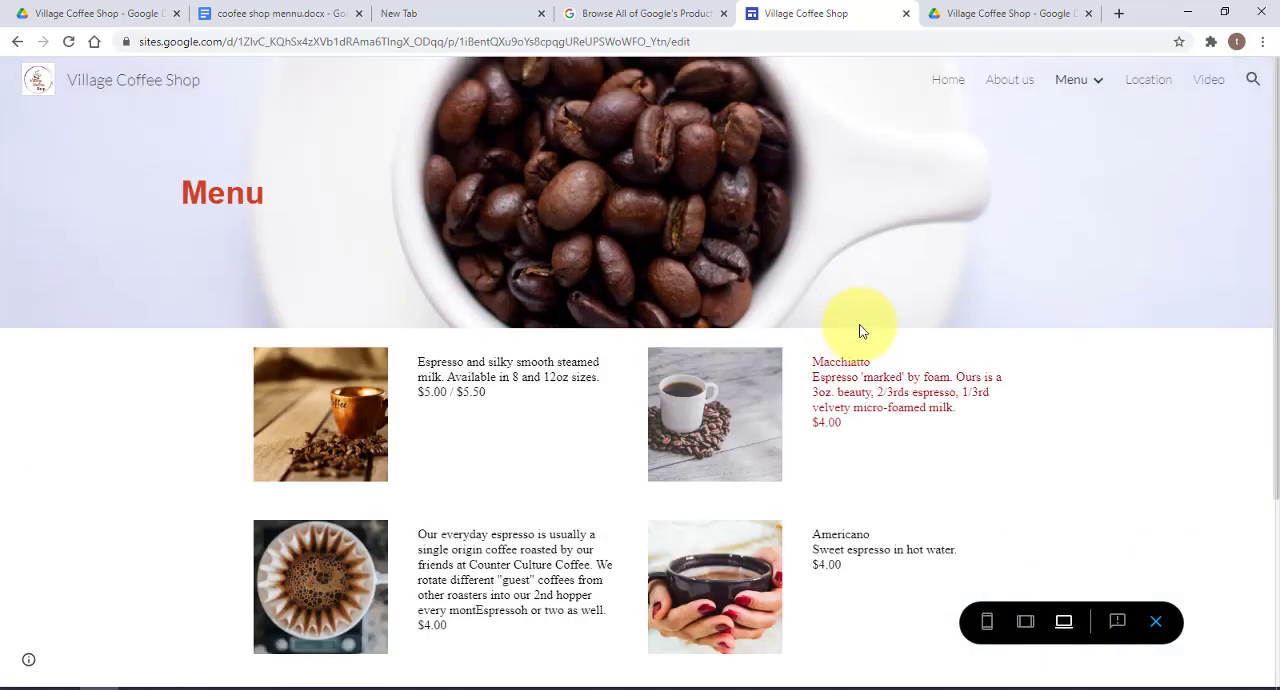
pyautogui.click(1157, 627)
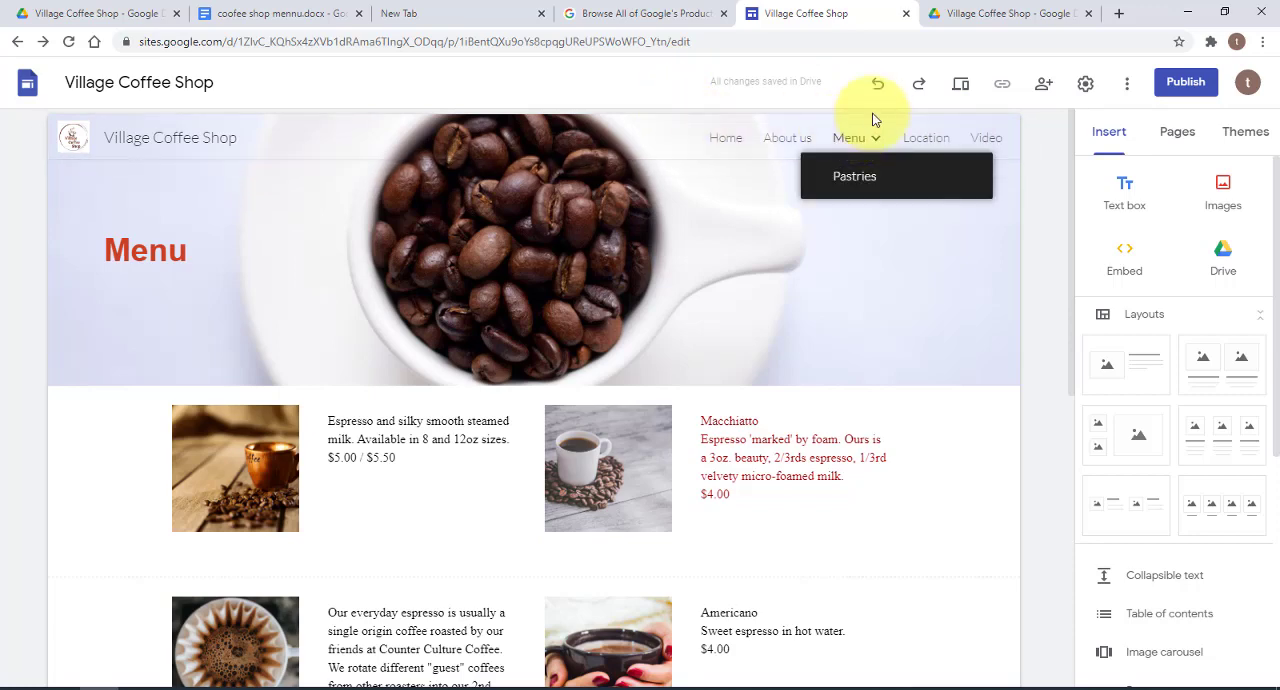
# Try the Side navigation mode for the site and check how the sidebar opens and closes
pyautogui.click(1088, 85)
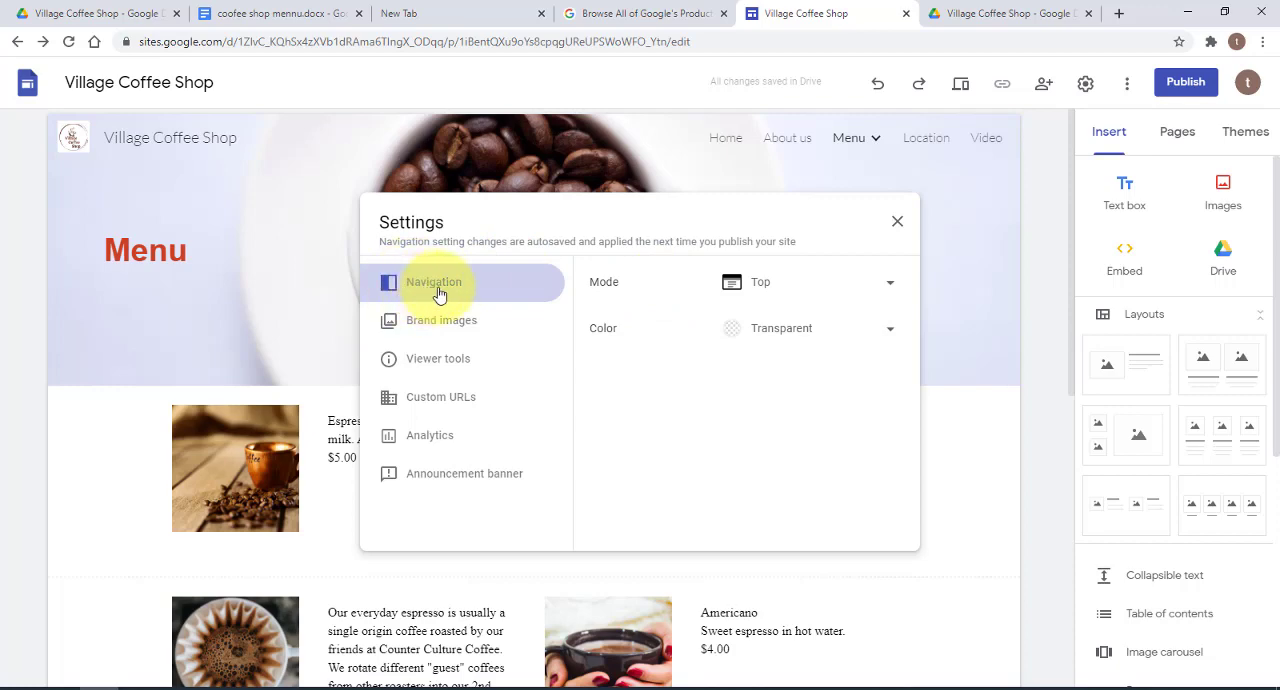
pyautogui.click(890, 284)
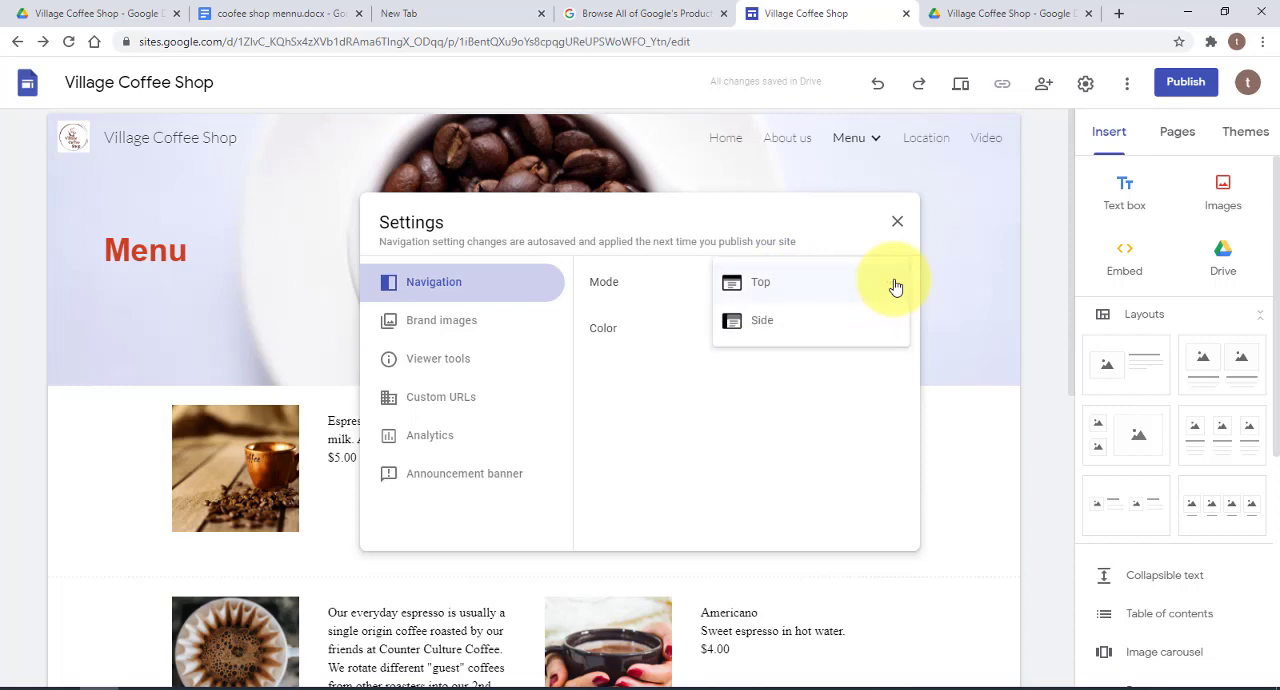
pyautogui.click(794, 323)
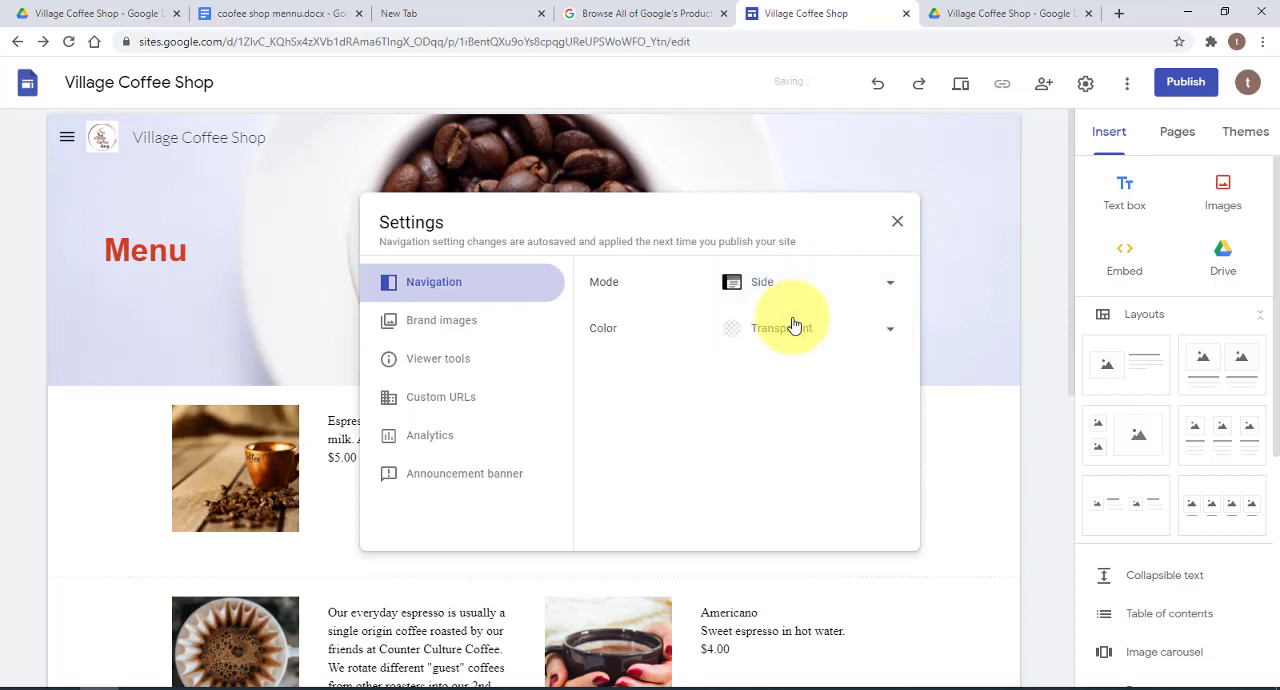
pyautogui.click(896, 224)
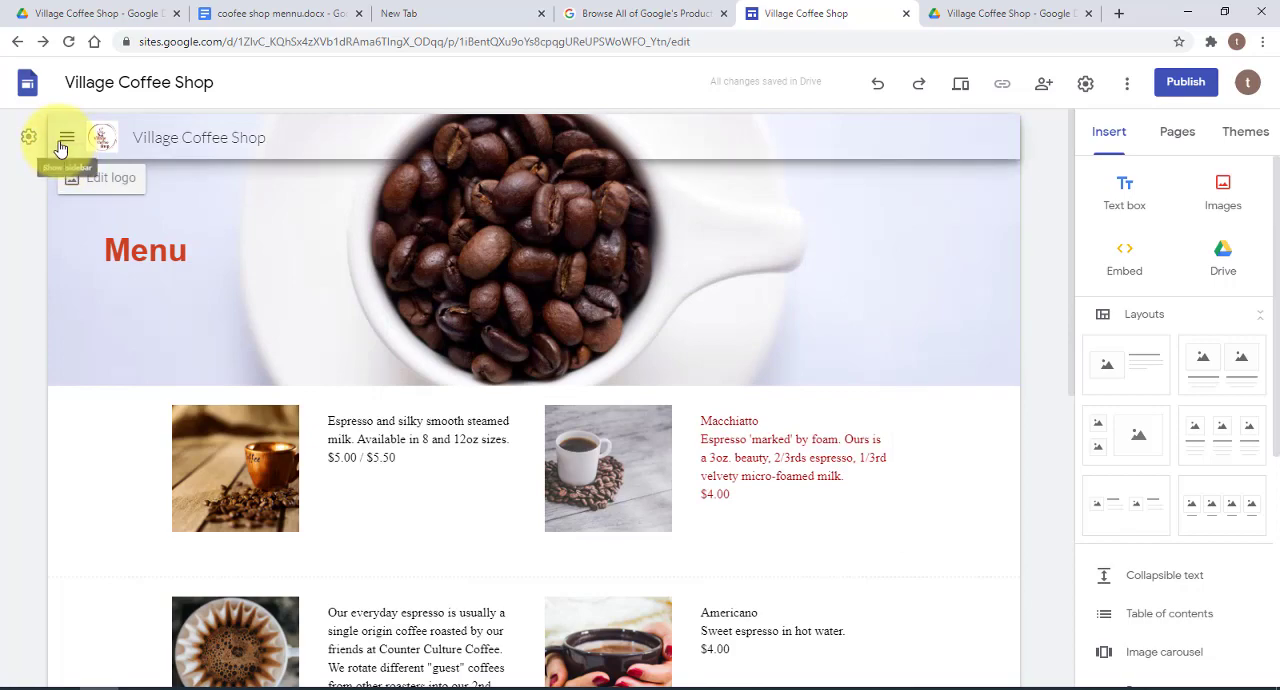
pyautogui.click(64, 143)
pyautogui.click(61, 146)
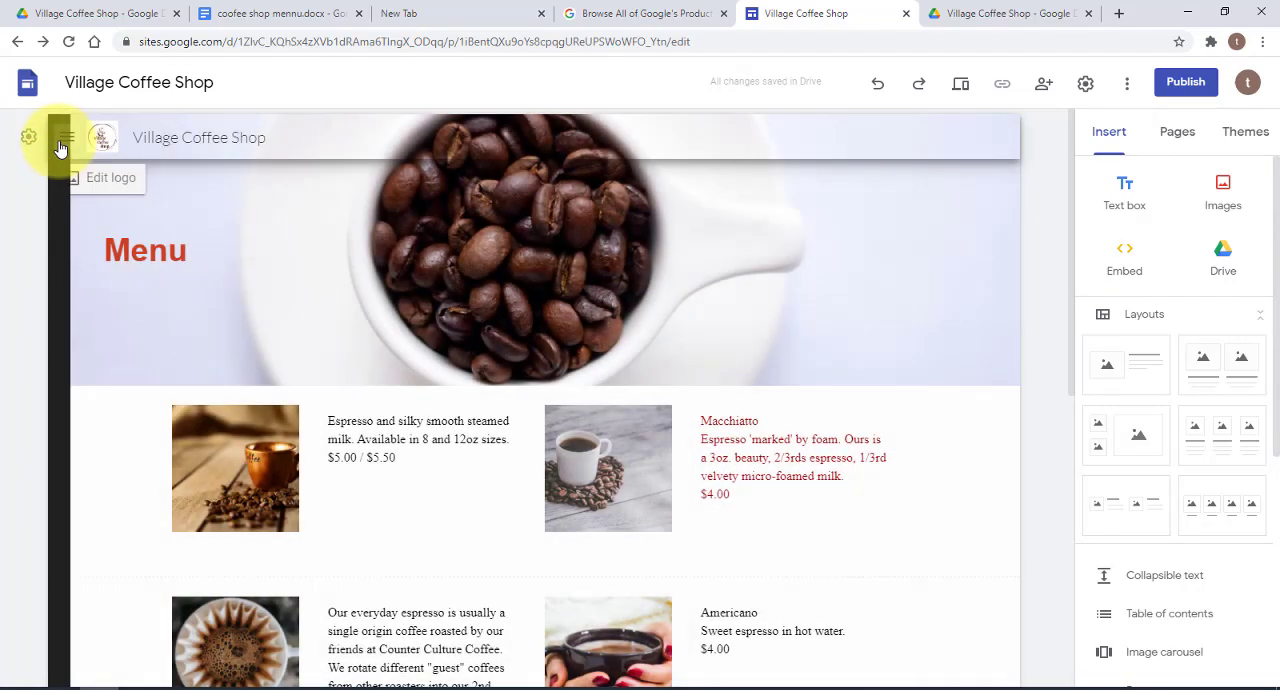
# Set the site's navigation mode back to Top
pyautogui.click(1085, 83)
pyautogui.click(872, 284)
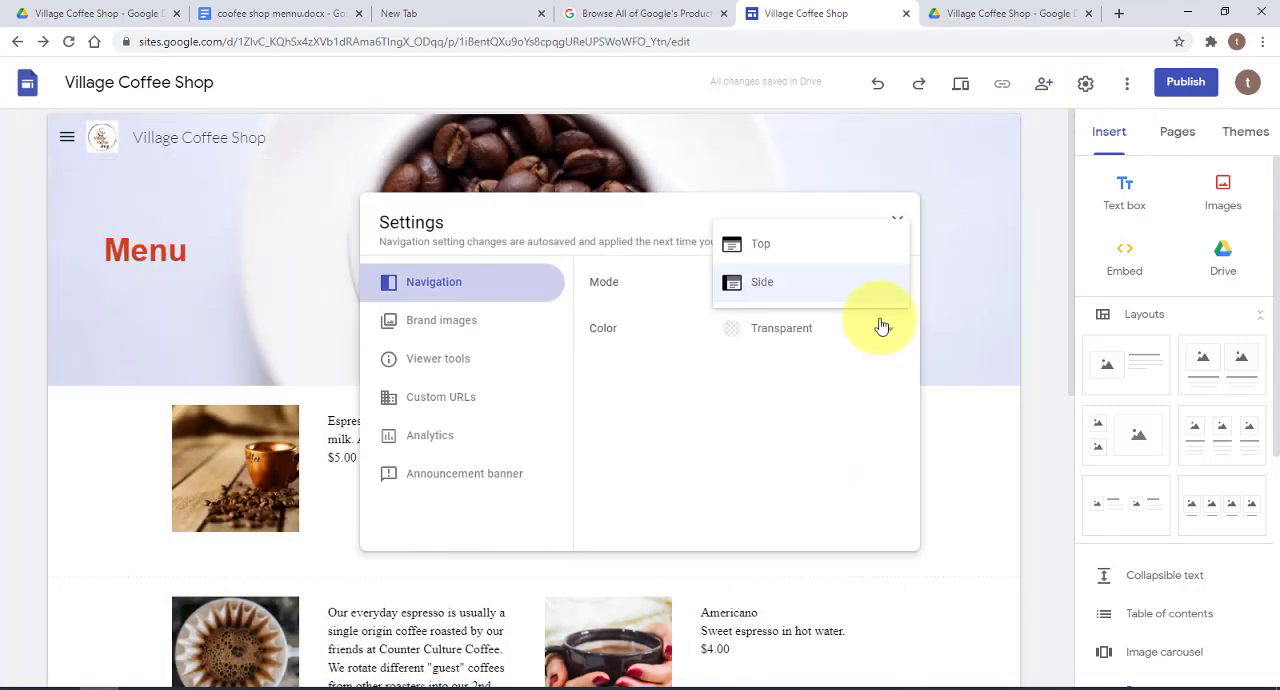
pyautogui.click(780, 248)
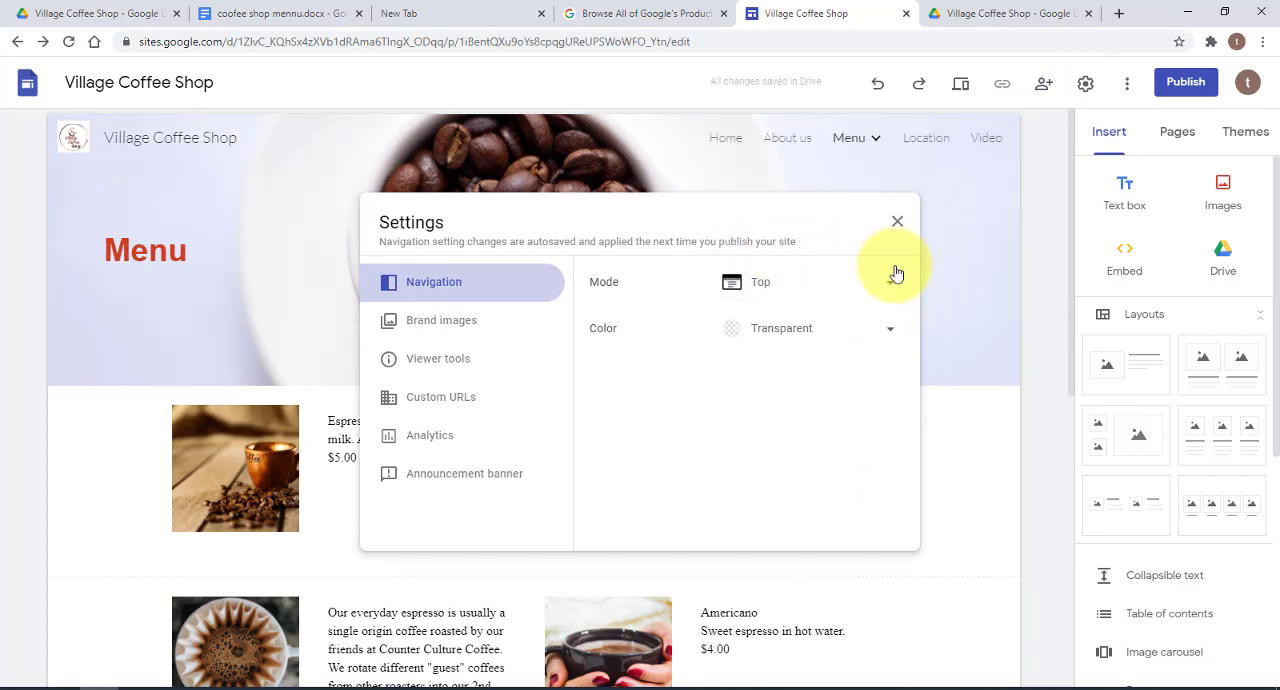
# Review the site's settings for brand images, viewer tools, custom URLs and analytics
pyautogui.click(490, 322)
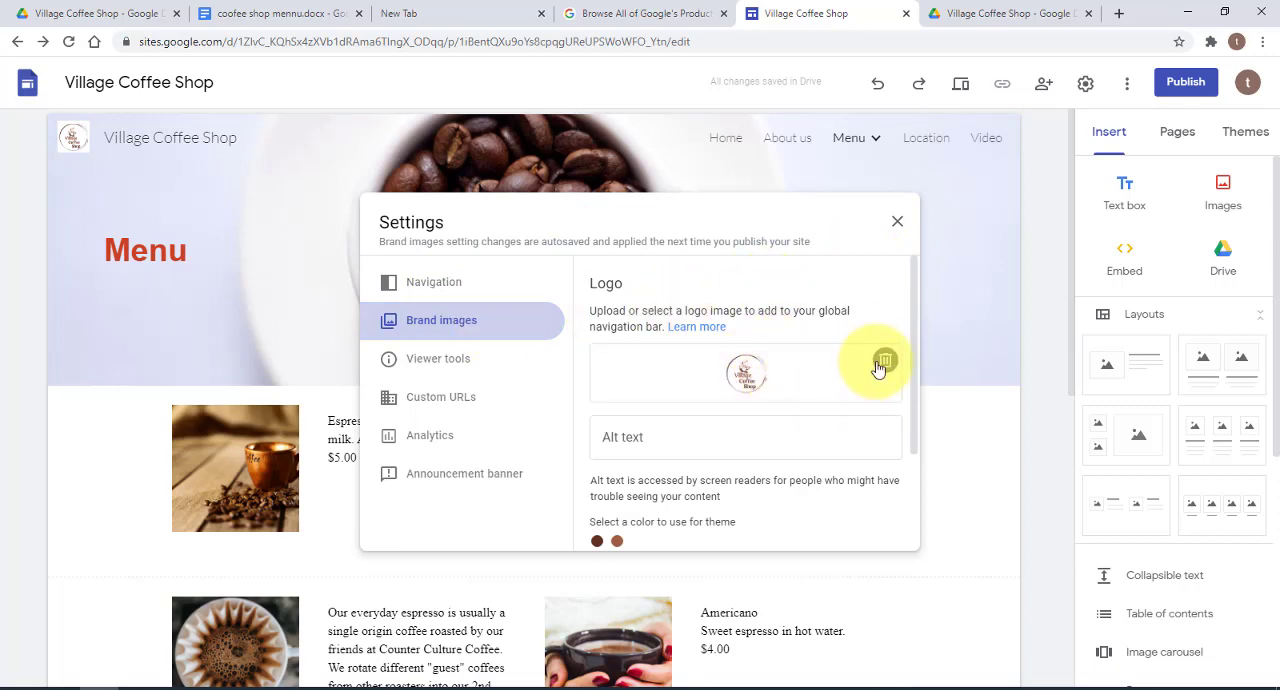
pyautogui.click(447, 359)
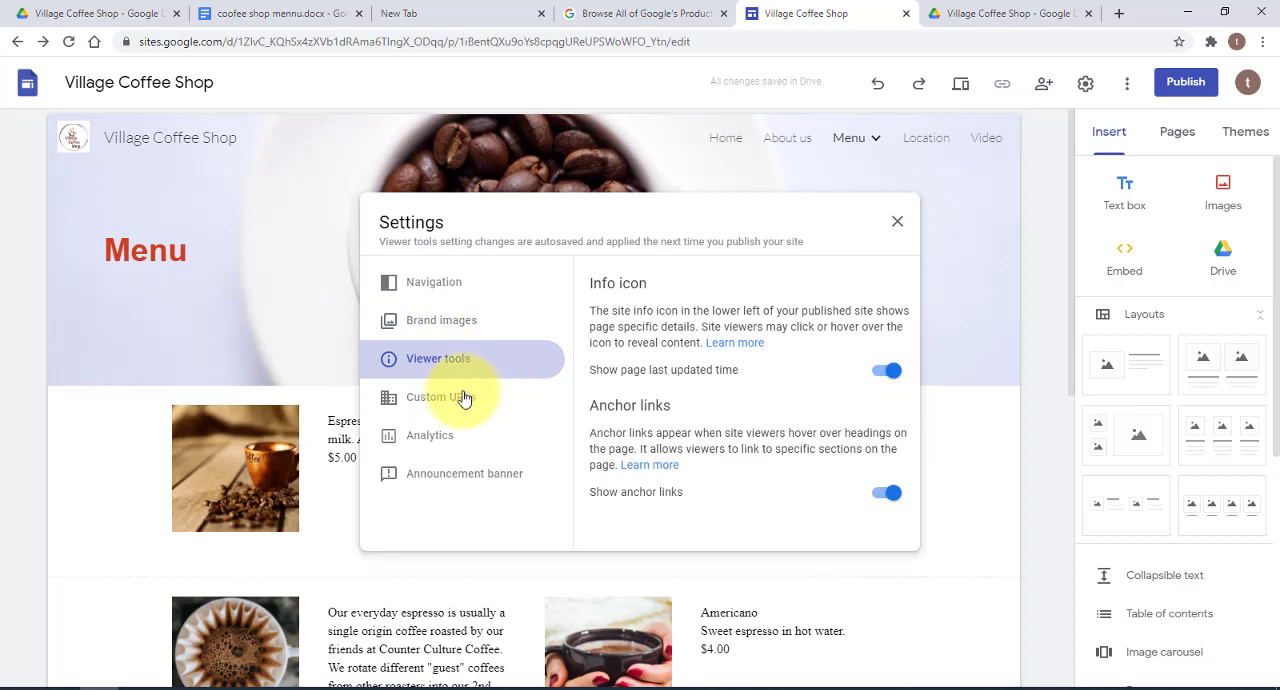
pyautogui.click(467, 398)
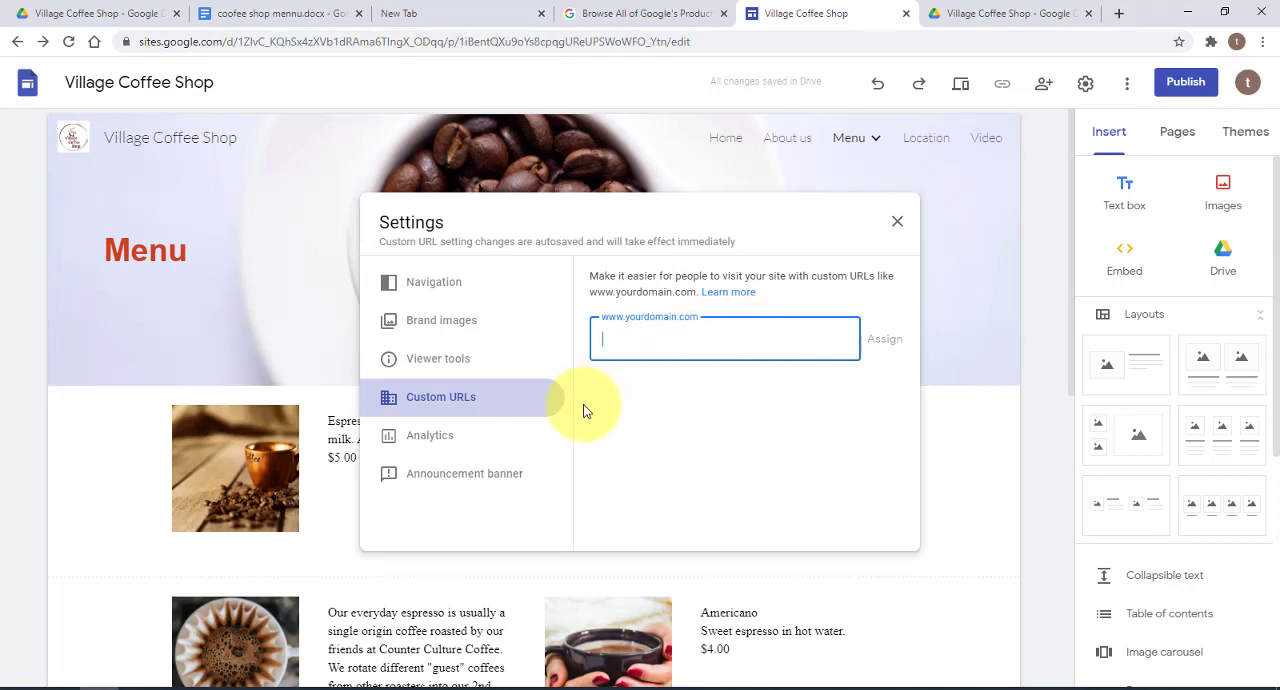
pyautogui.click(458, 435)
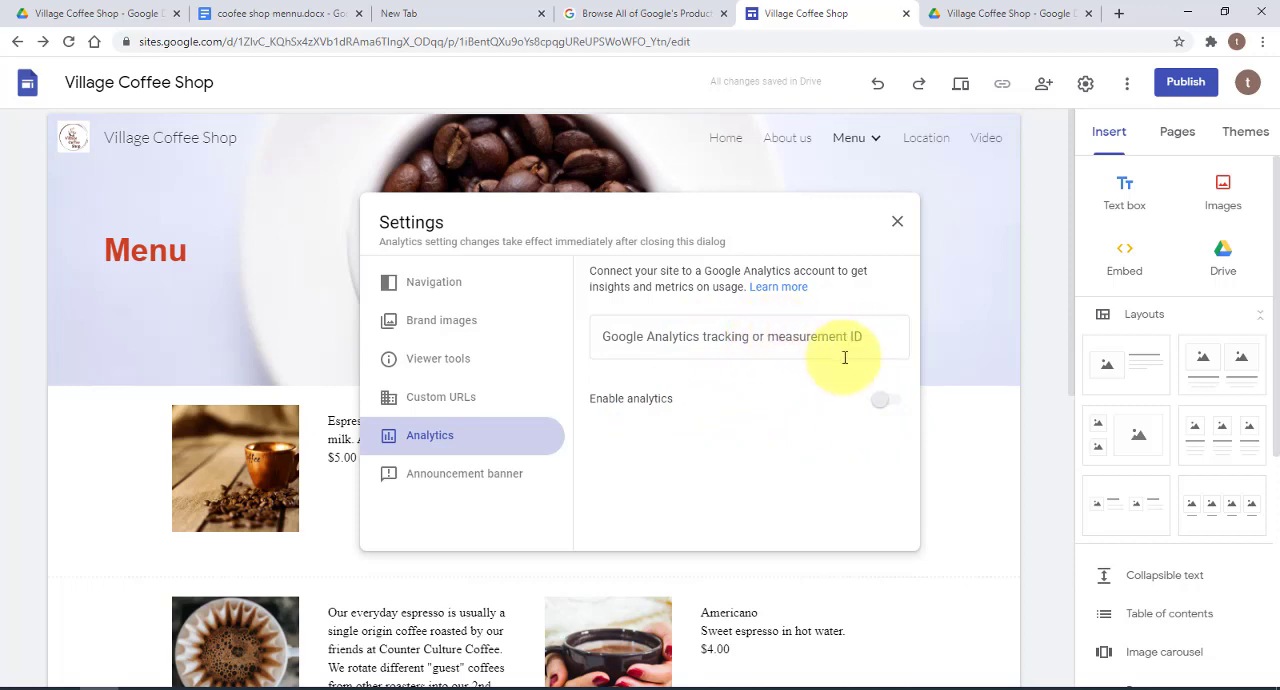
# Turn on the site's announcement banner with the message "Coffee Shop Open" and a yellow banner color
pyautogui.click(458, 485)
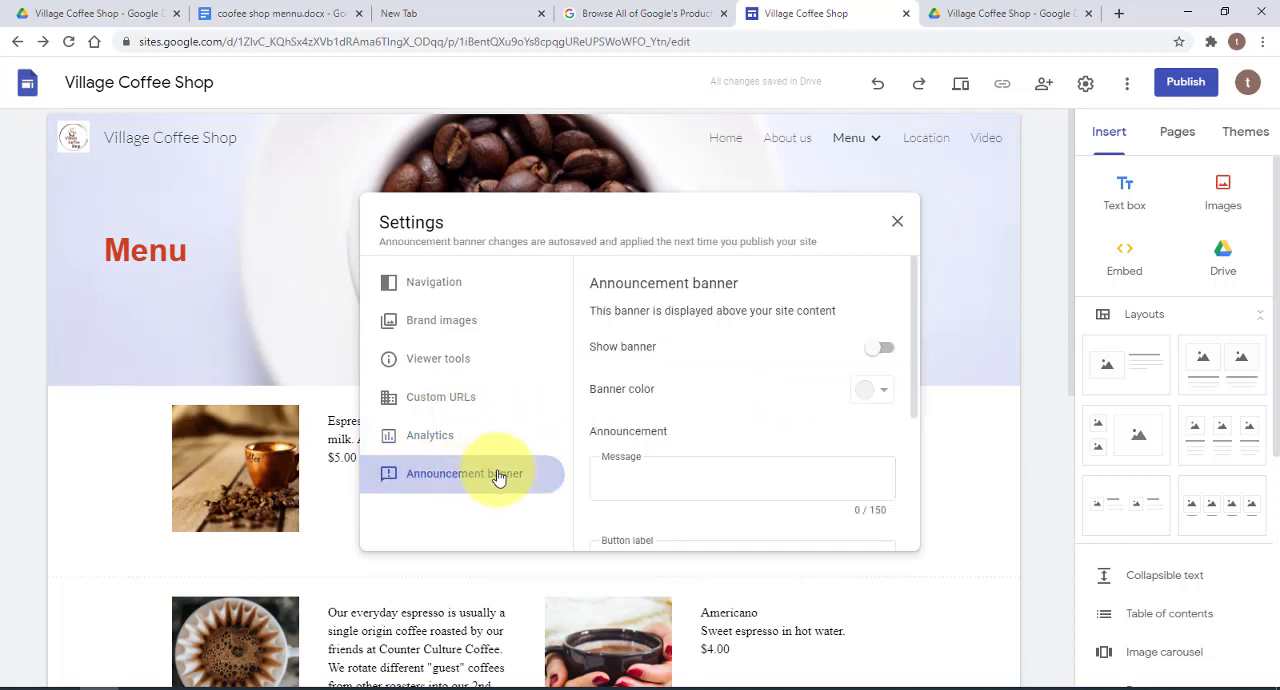
pyautogui.click(613, 464)
pyautogui.write('Coffee Shop Open')
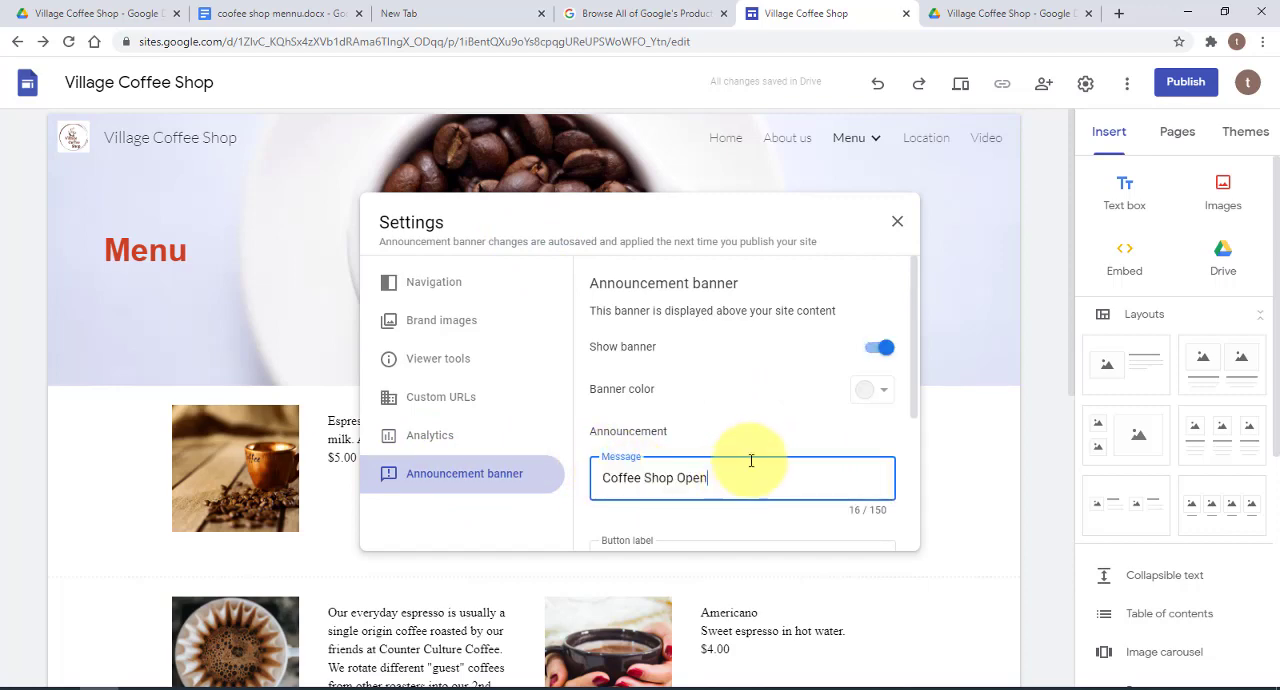
pyautogui.click(880, 392)
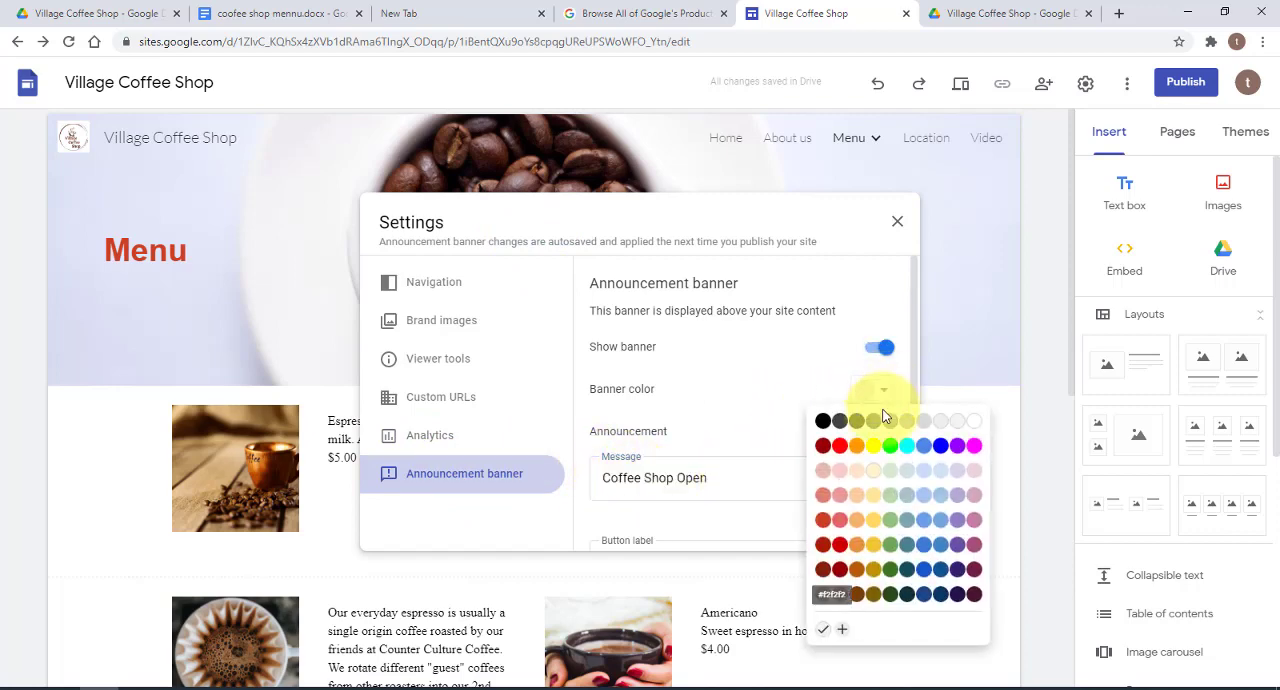
pyautogui.click(877, 447)
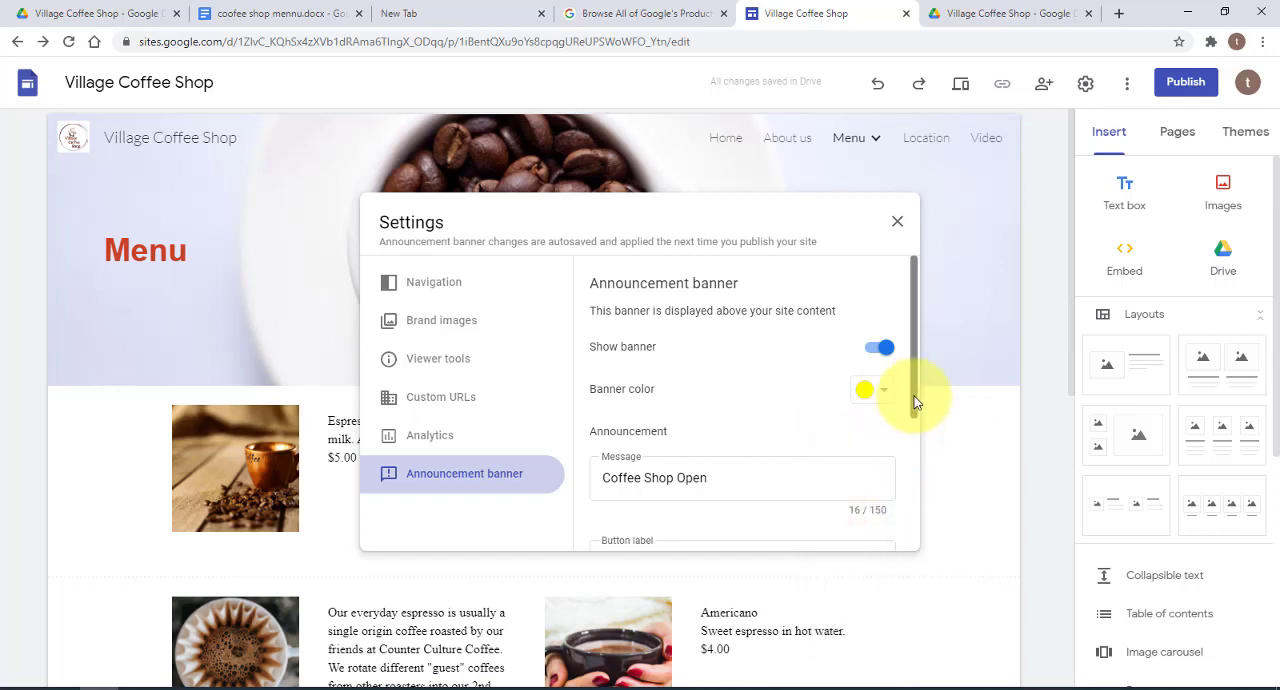
# Set the announcement banner's visibility to Home page only and close the site settings
pyautogui.scroll(-1, 914, 405)
pyautogui.scroll(-1, 914, 415)
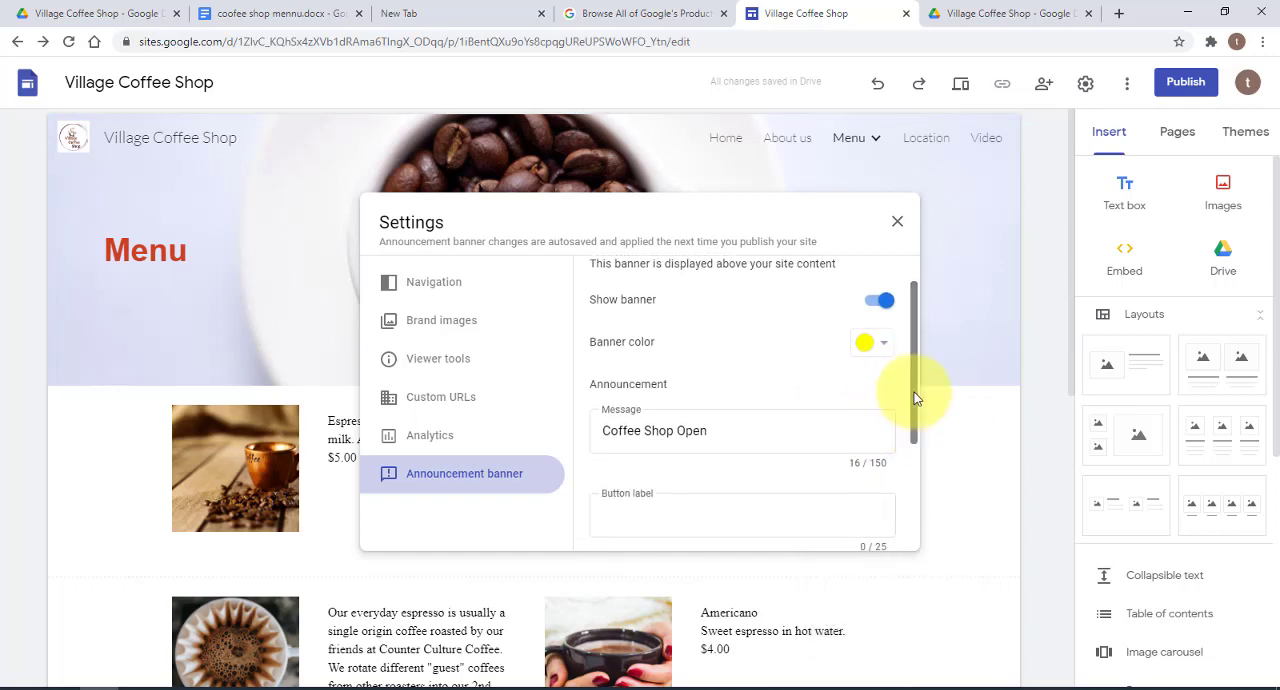
pyautogui.scroll(1, 915, 378)
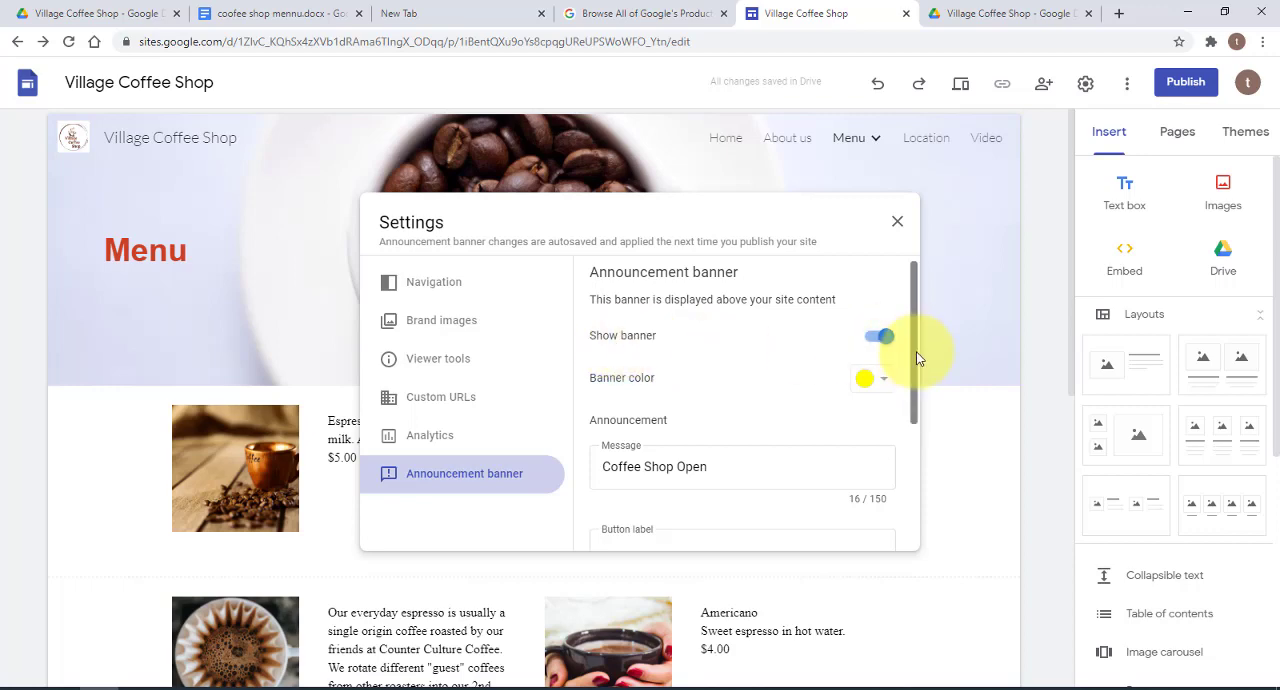
pyautogui.moveTo(918, 350); pyautogui.dragTo(900, 486)
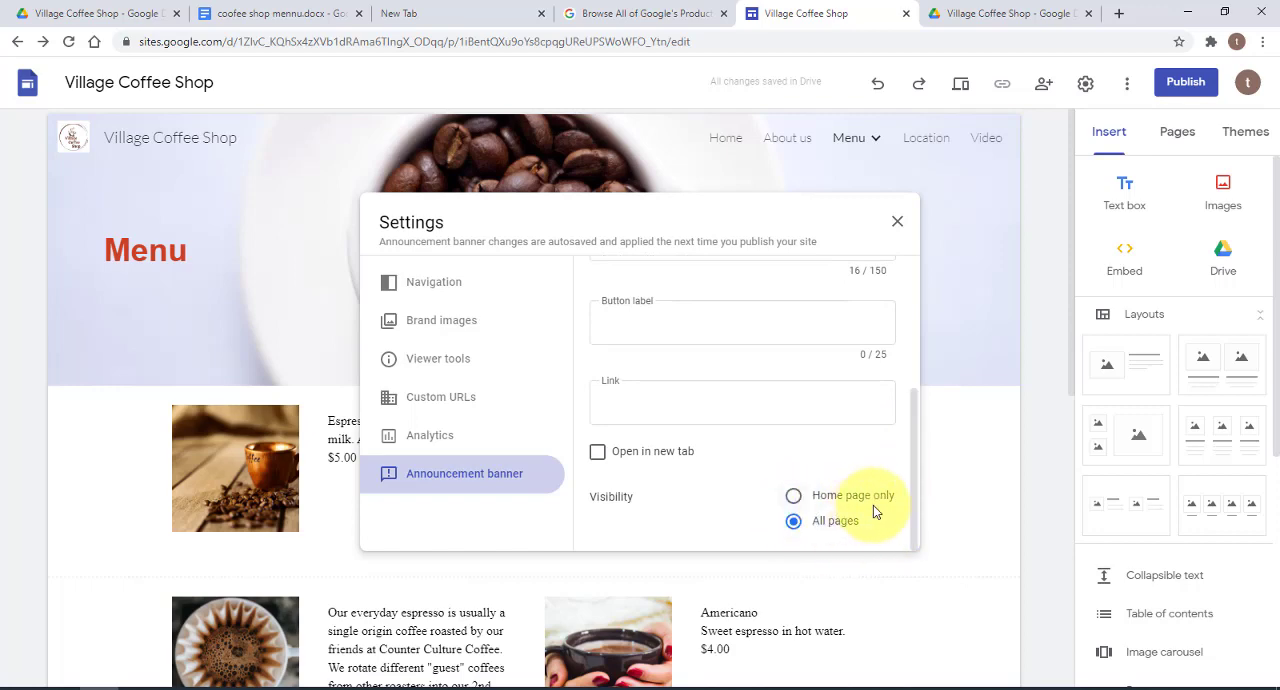
pyautogui.click(793, 500)
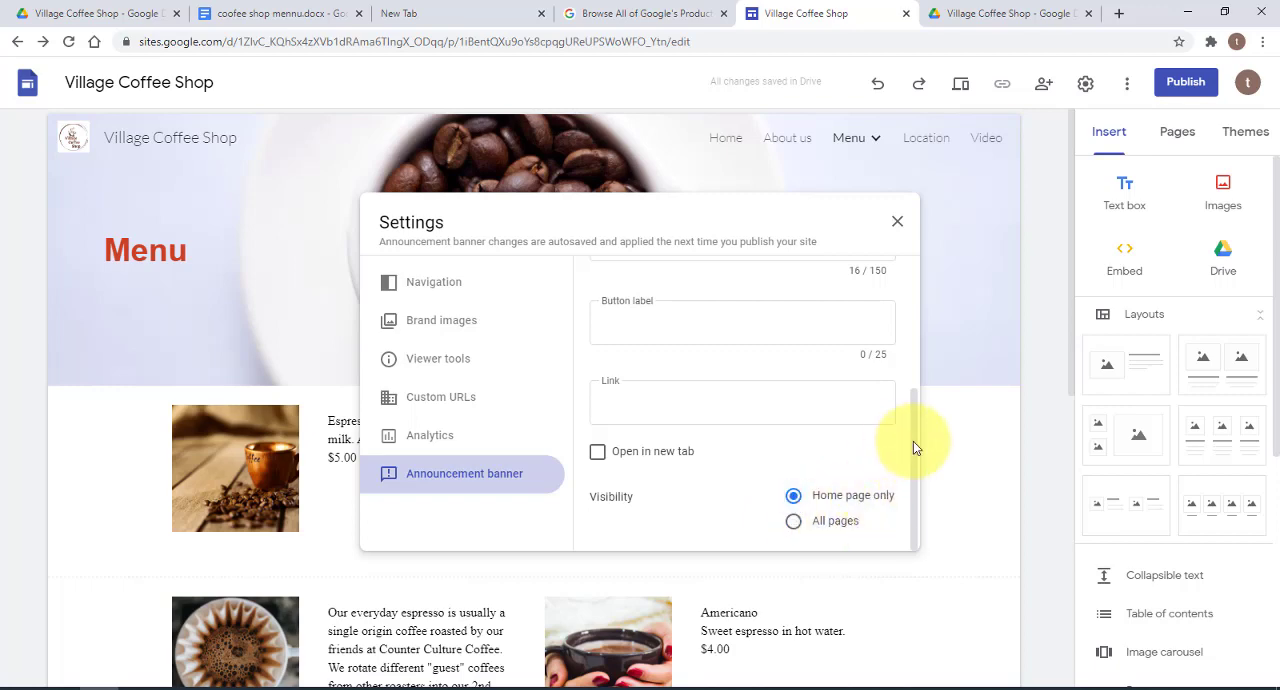
pyautogui.moveTo(913, 441); pyautogui.dragTo(909, 291)
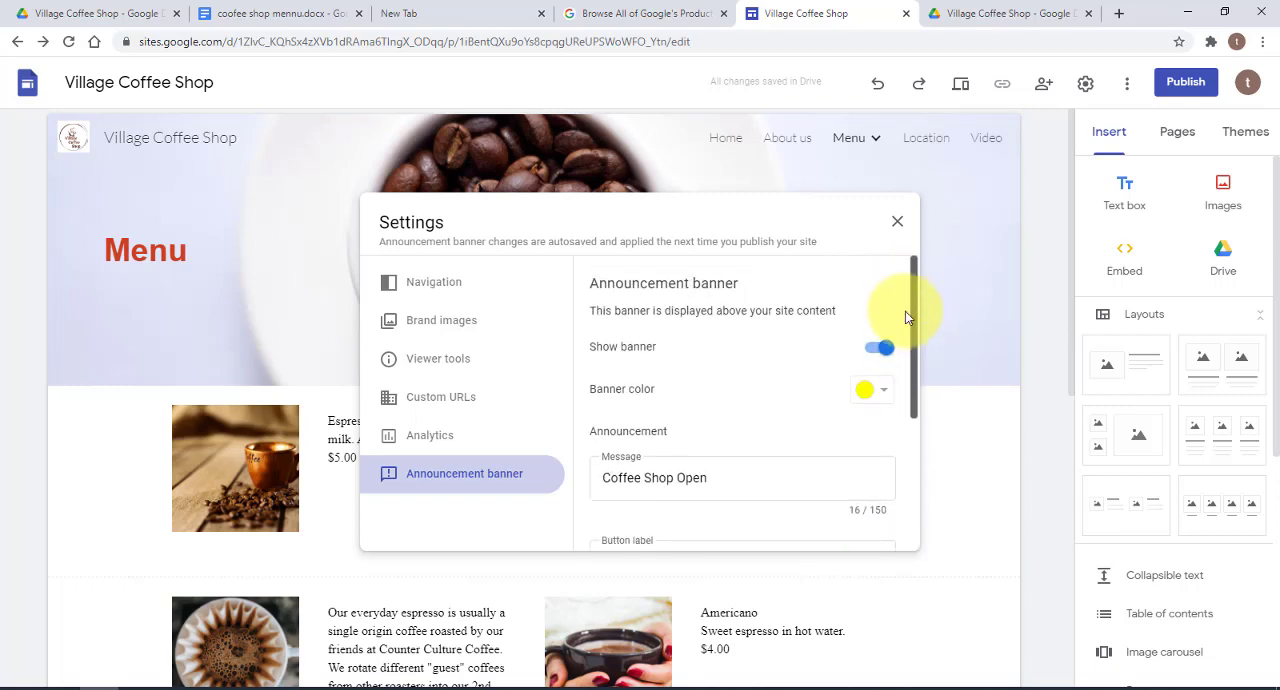
pyautogui.click(897, 221)
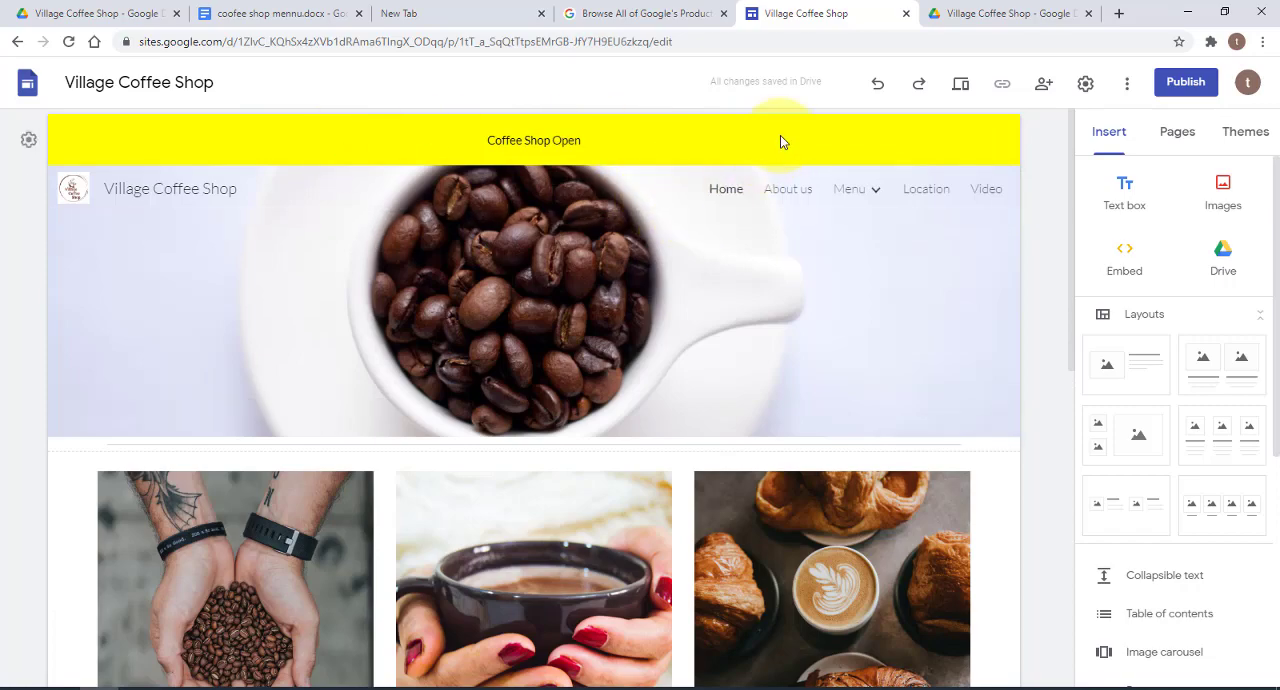
# Turn off the announcement banner in the site settings and close the settings
pyautogui.click(843, 147)
pyautogui.click(1085, 83)
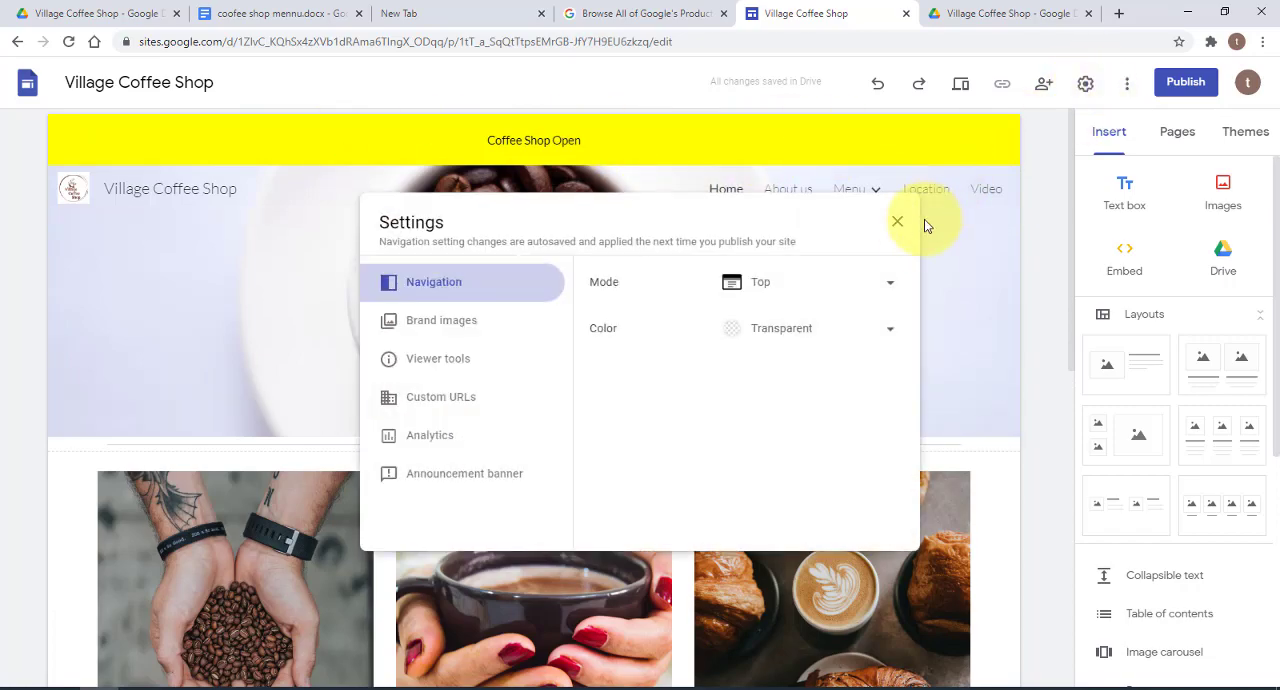
pyautogui.click(466, 479)
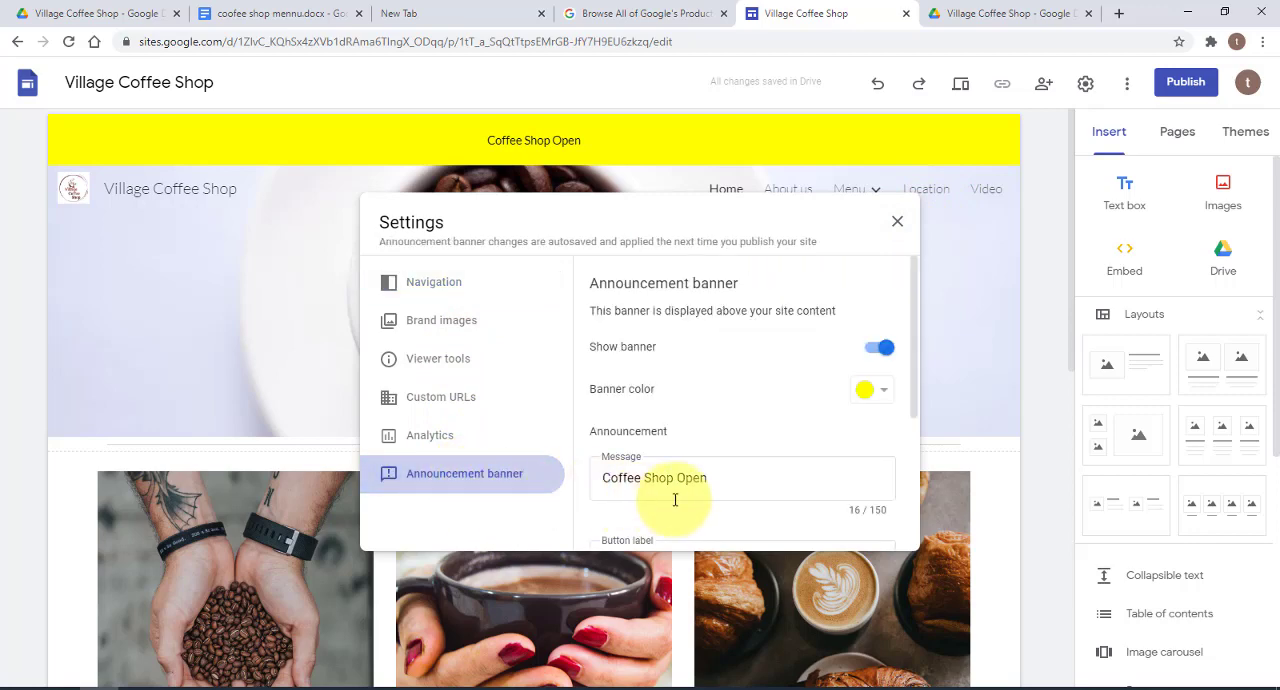
pyautogui.click(875, 347)
pyautogui.click(898, 222)
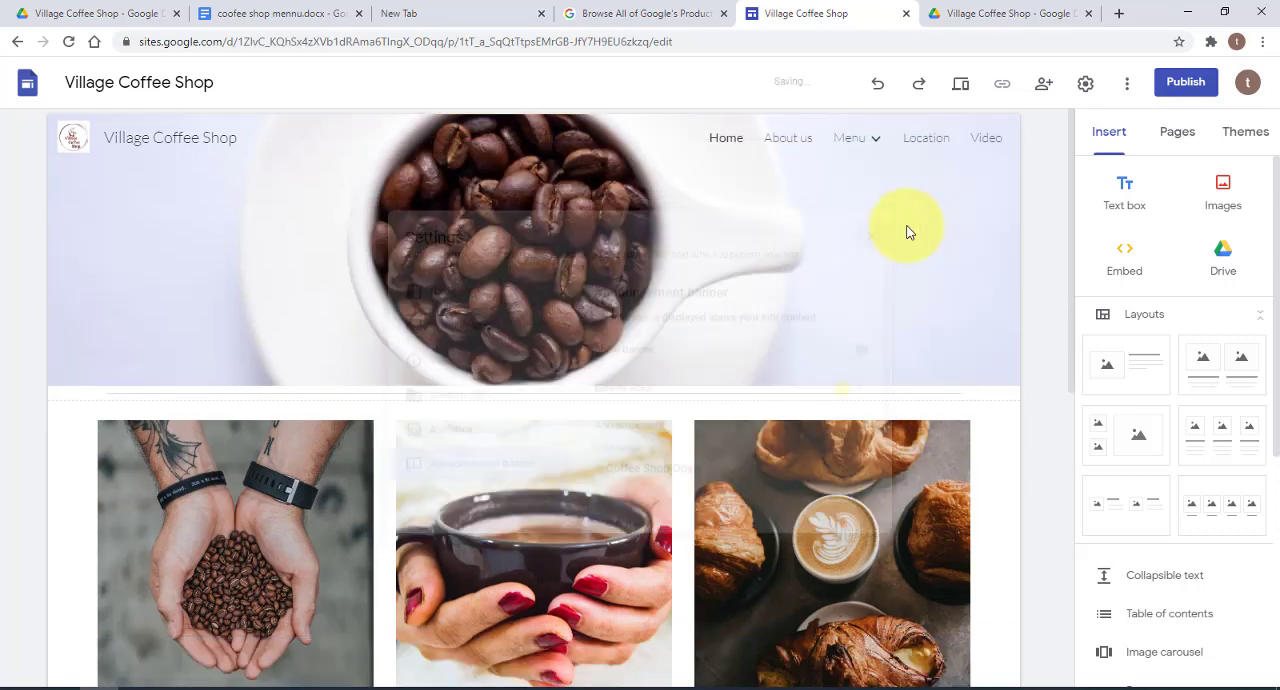
# Review the site's publish-to-web options and cancel without publishing
pyautogui.click(1192, 83)
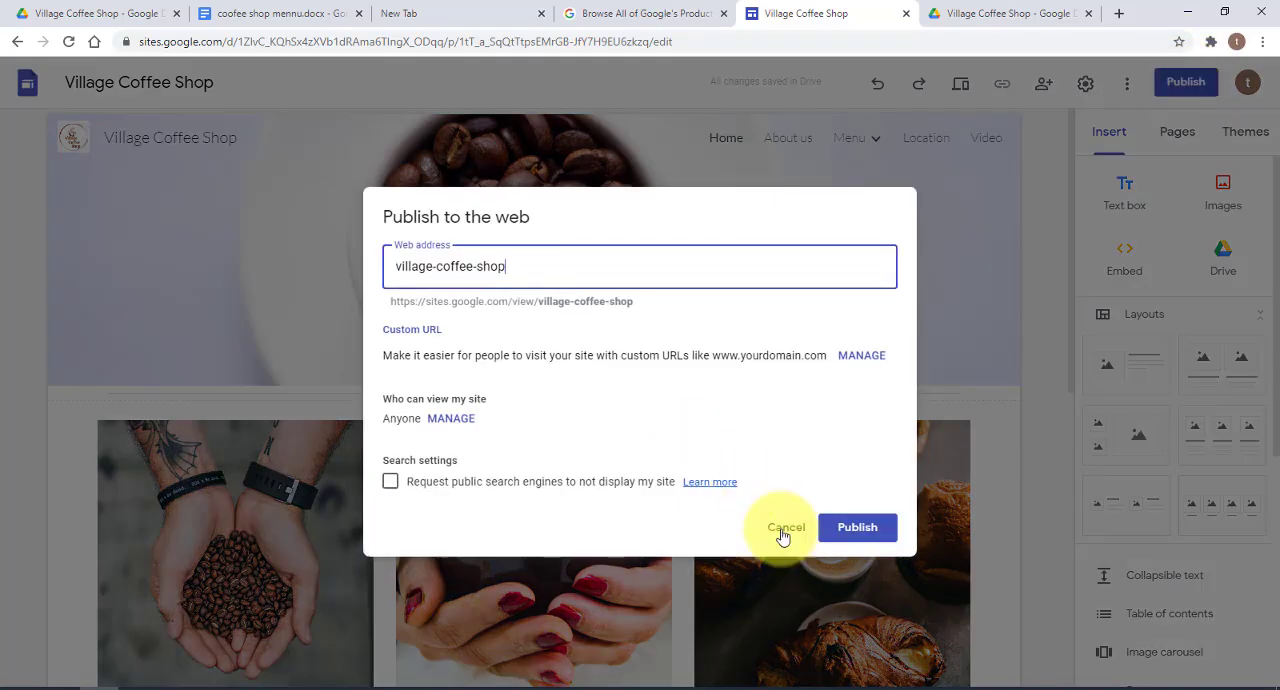
pyautogui.click(794, 534)
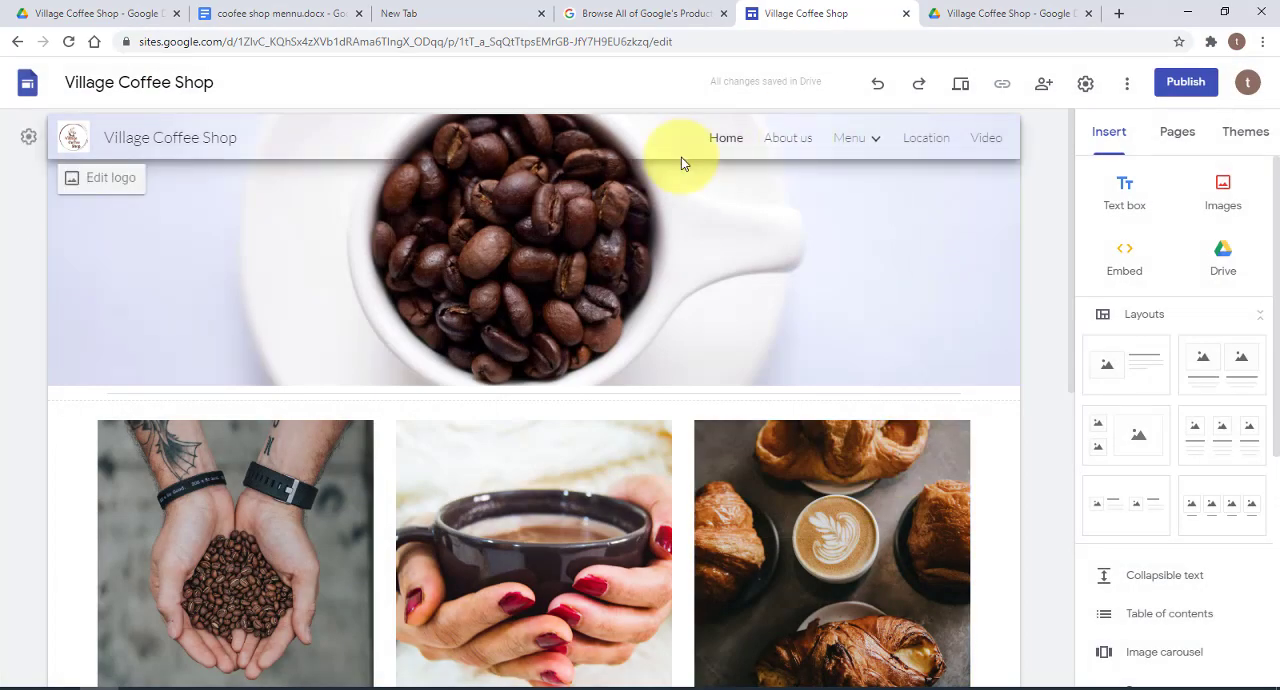
# Add a collaborator's e-mail address to the site's sharing settings with the Editor role
pyautogui.click(1044, 88)
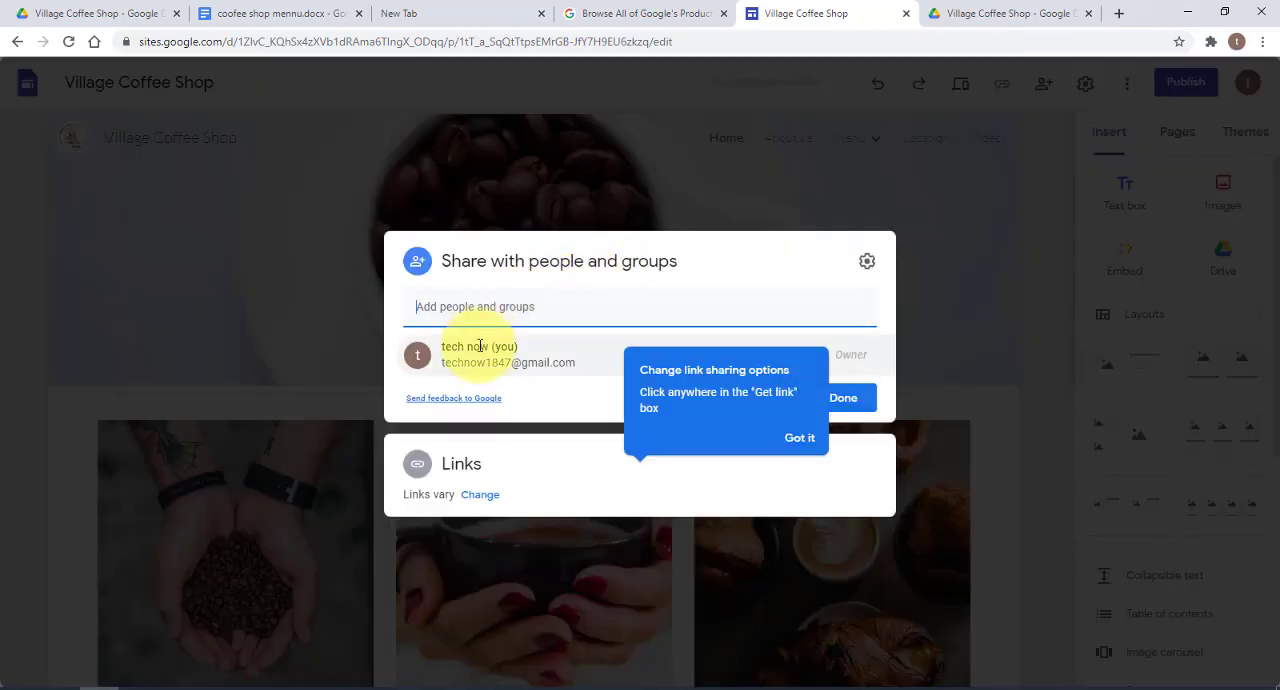
pyautogui.click(595, 318)
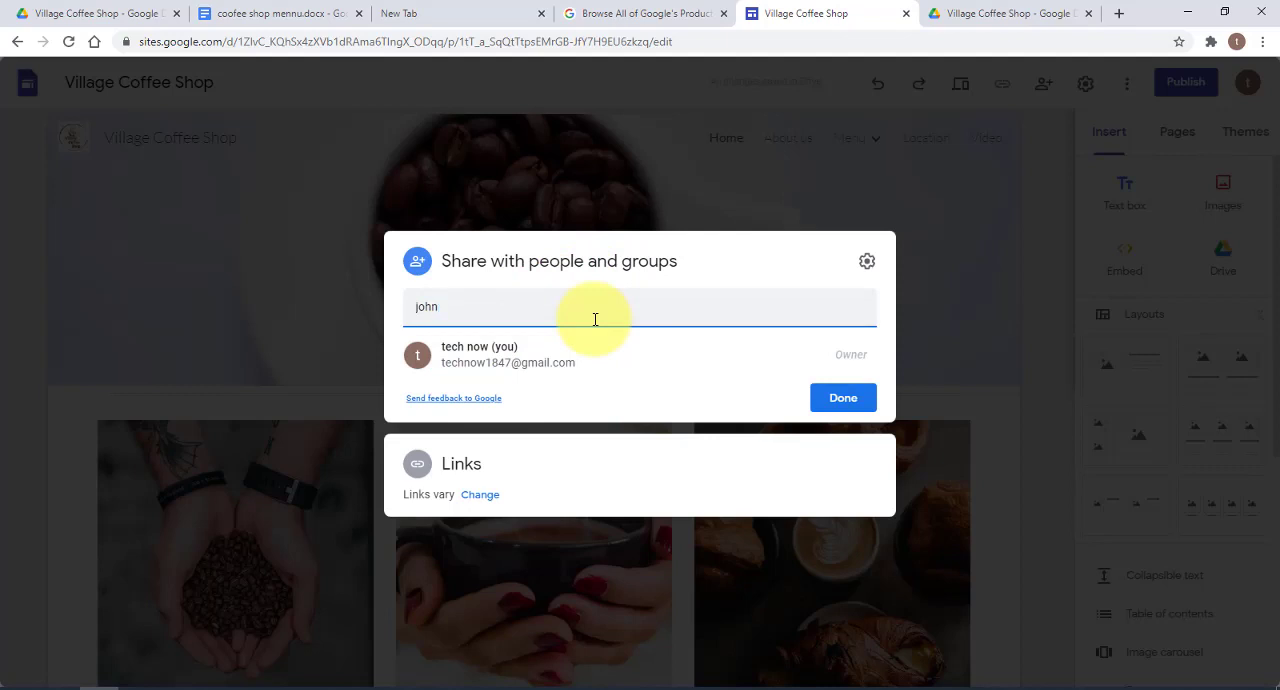
pyautogui.click(574, 352)
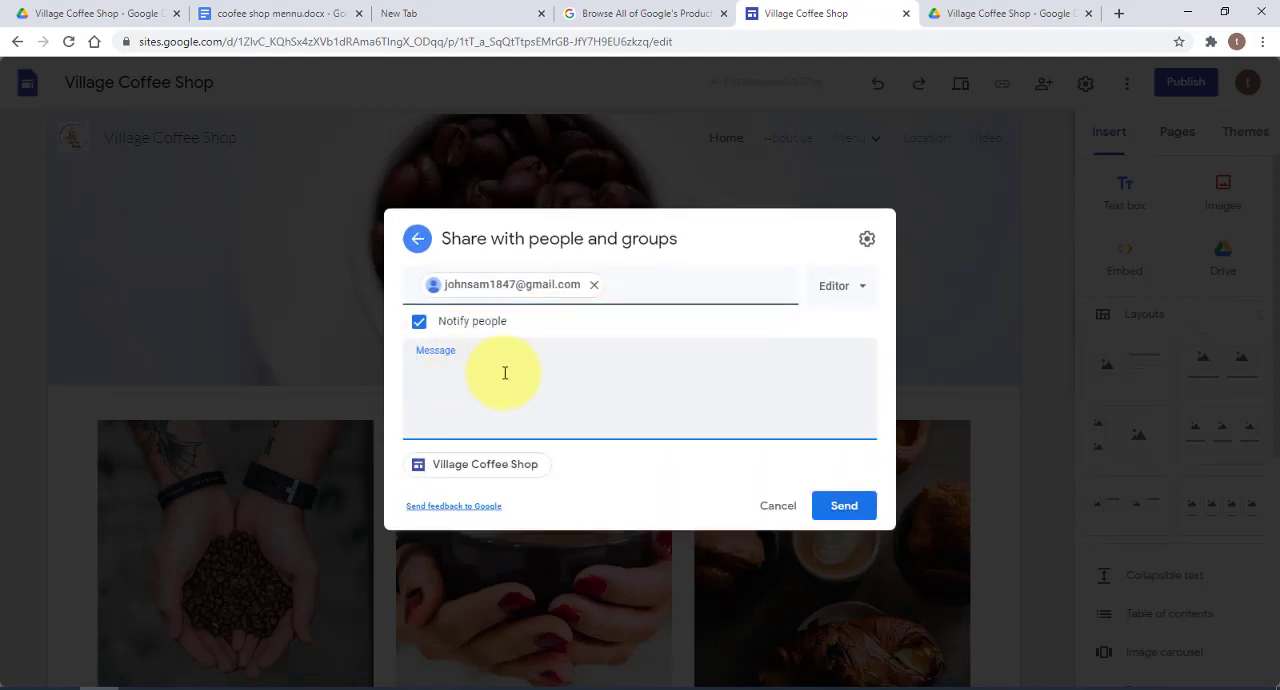
pyautogui.click(862, 288)
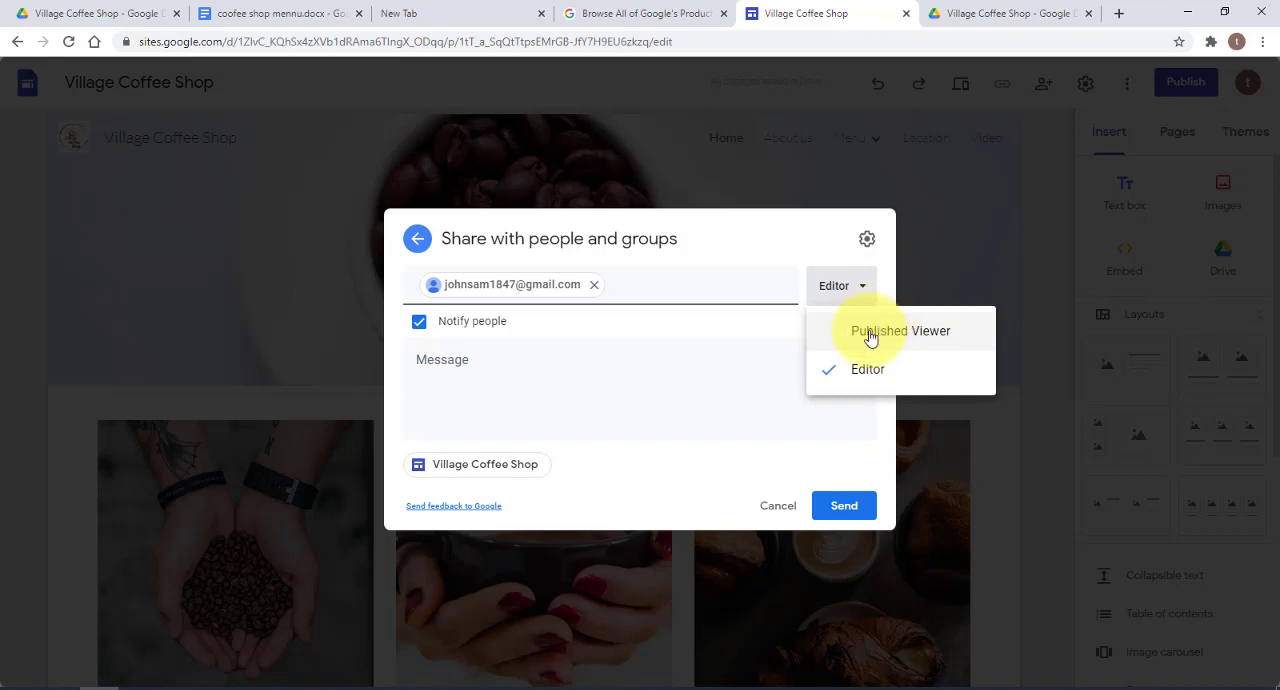
pyautogui.click(864, 372)
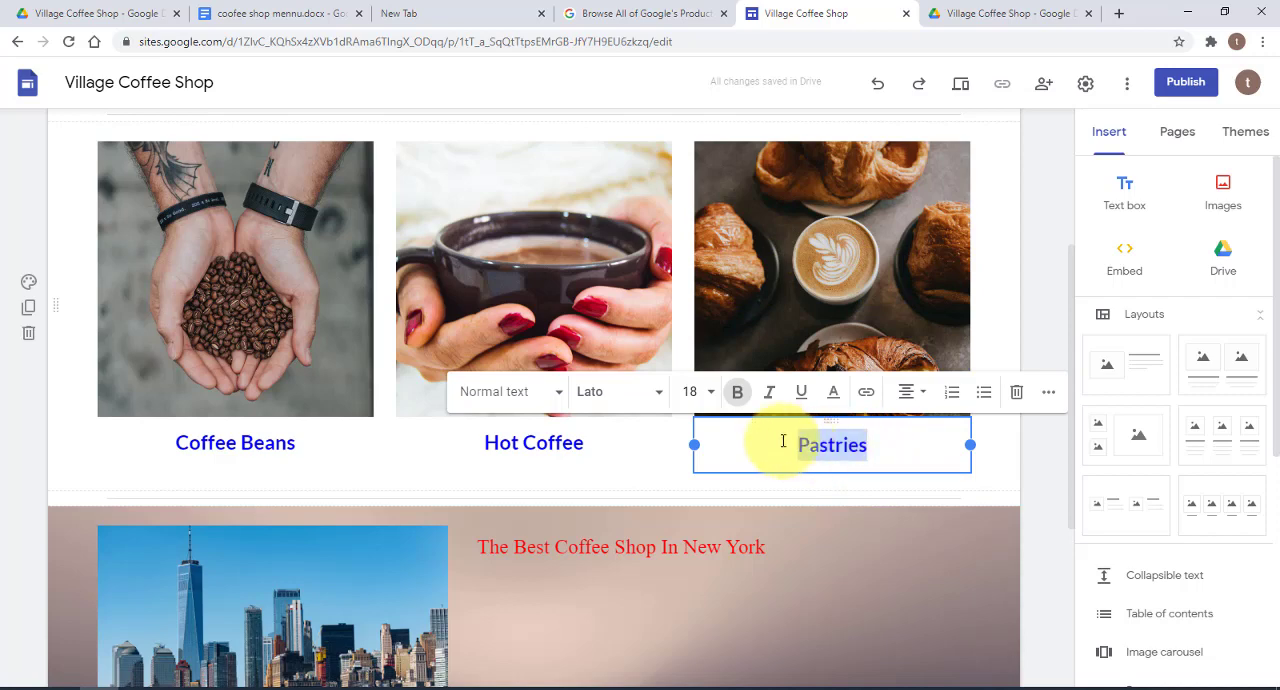
# Link the Pastries caption under the third Home page image to the site's Pastries page
pyautogui.click(867, 398)
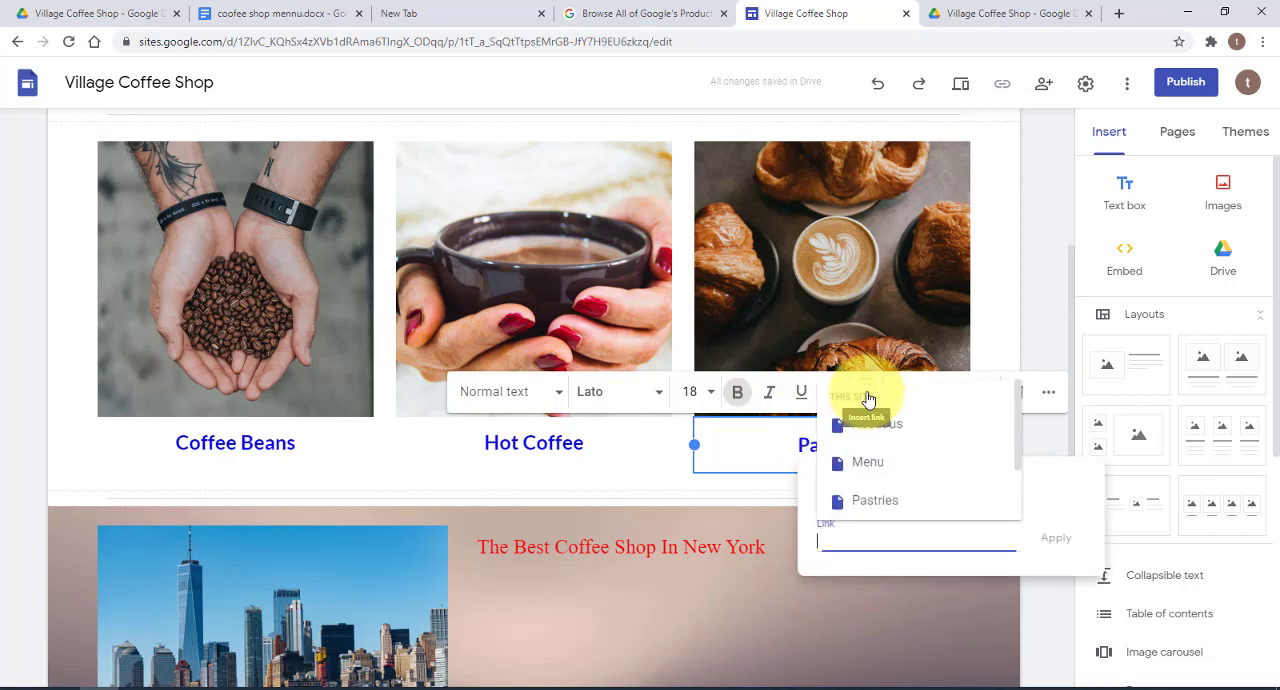
pyautogui.click(884, 505)
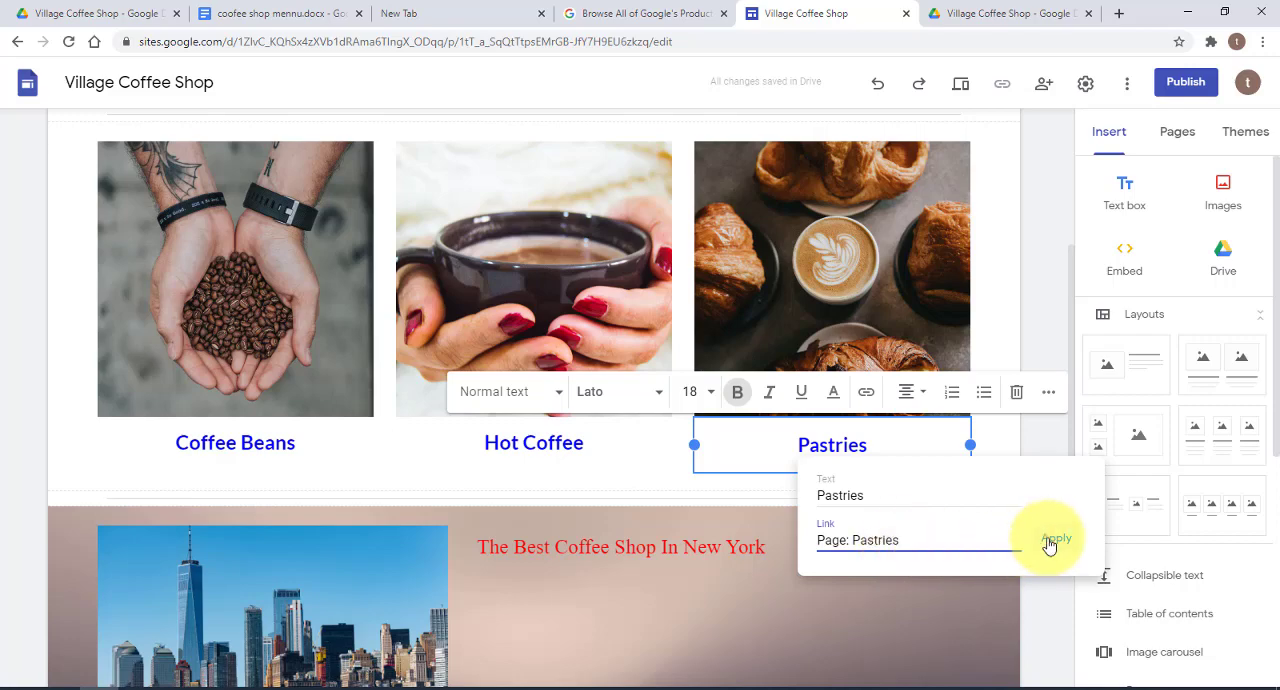
pyautogui.click(1056, 543)
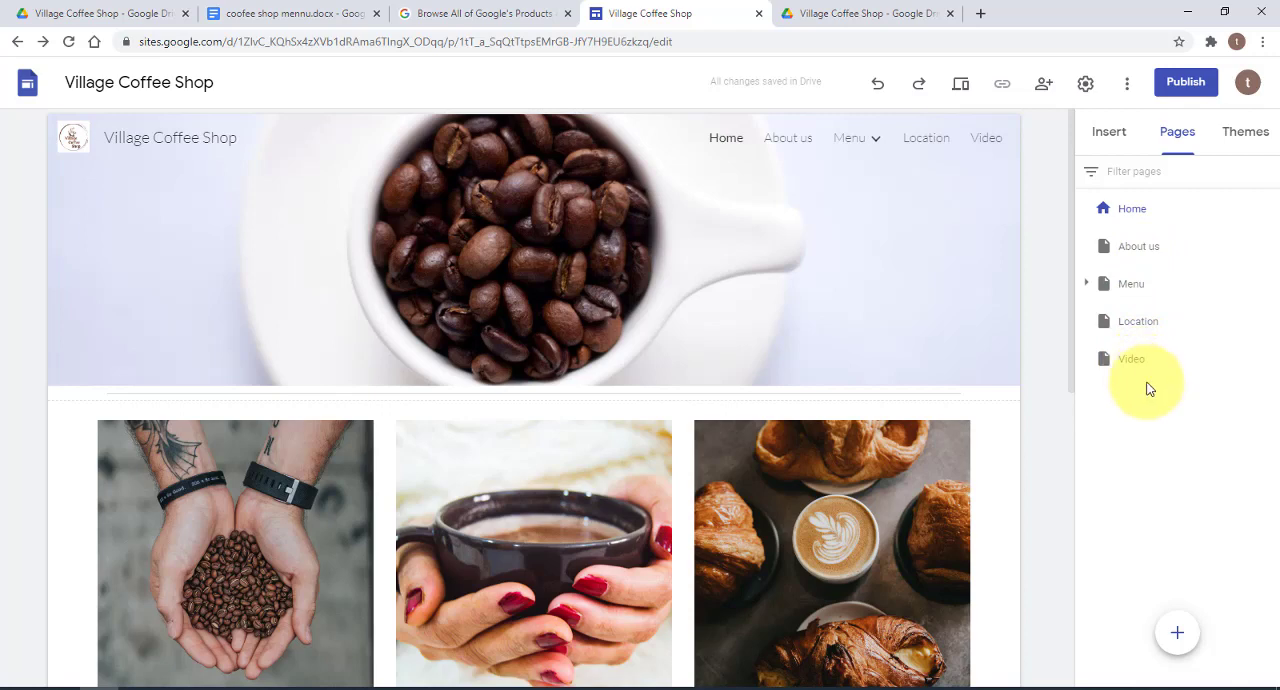
pyautogui.moveTo(1178, 632)
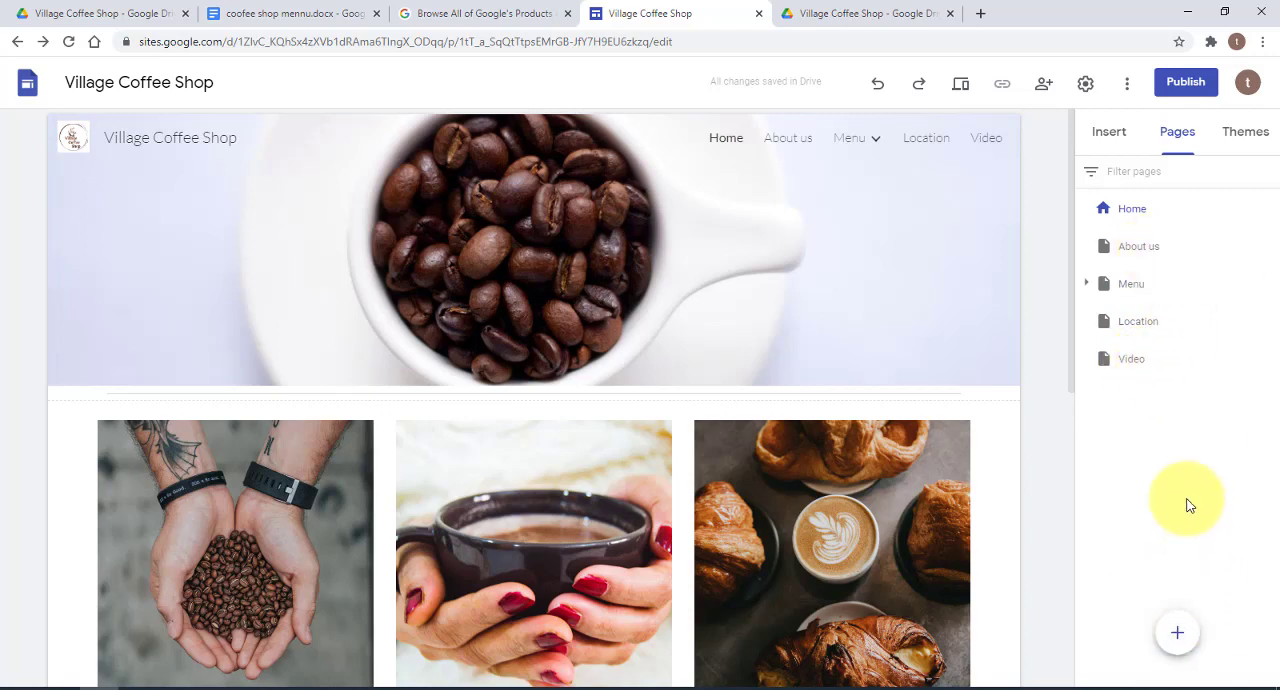
pyautogui.click(1175, 600)
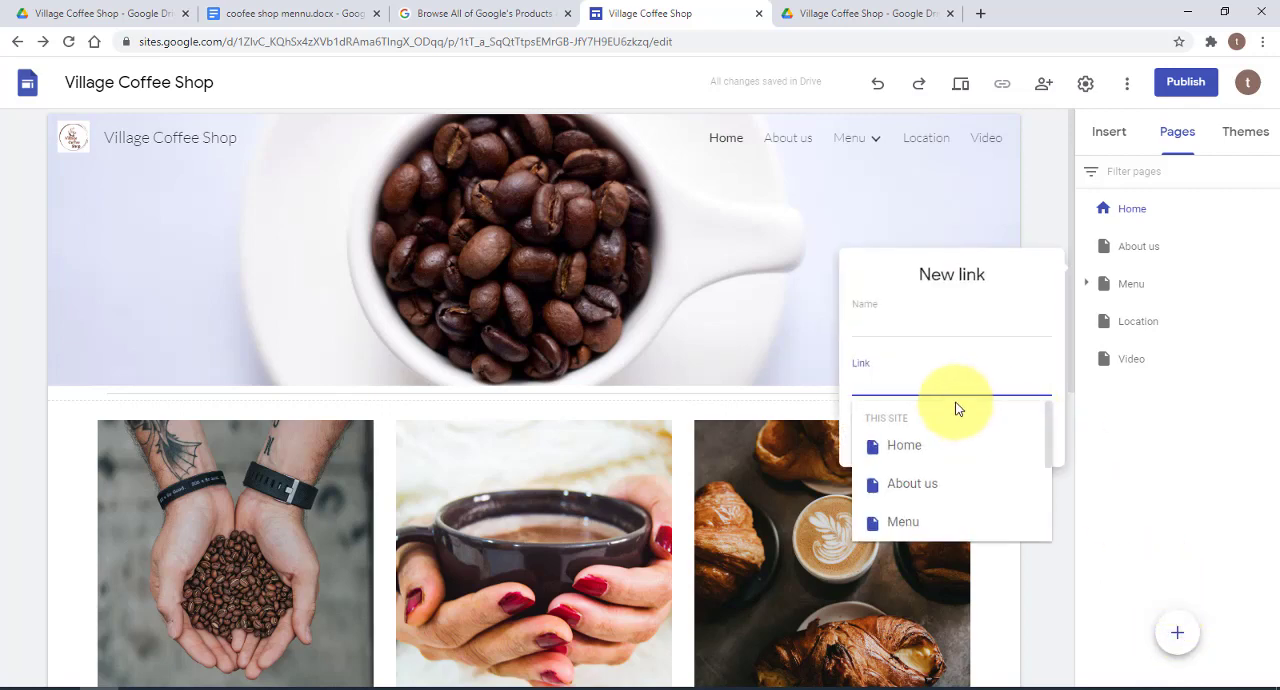
pyautogui.rightClick(863, 377)
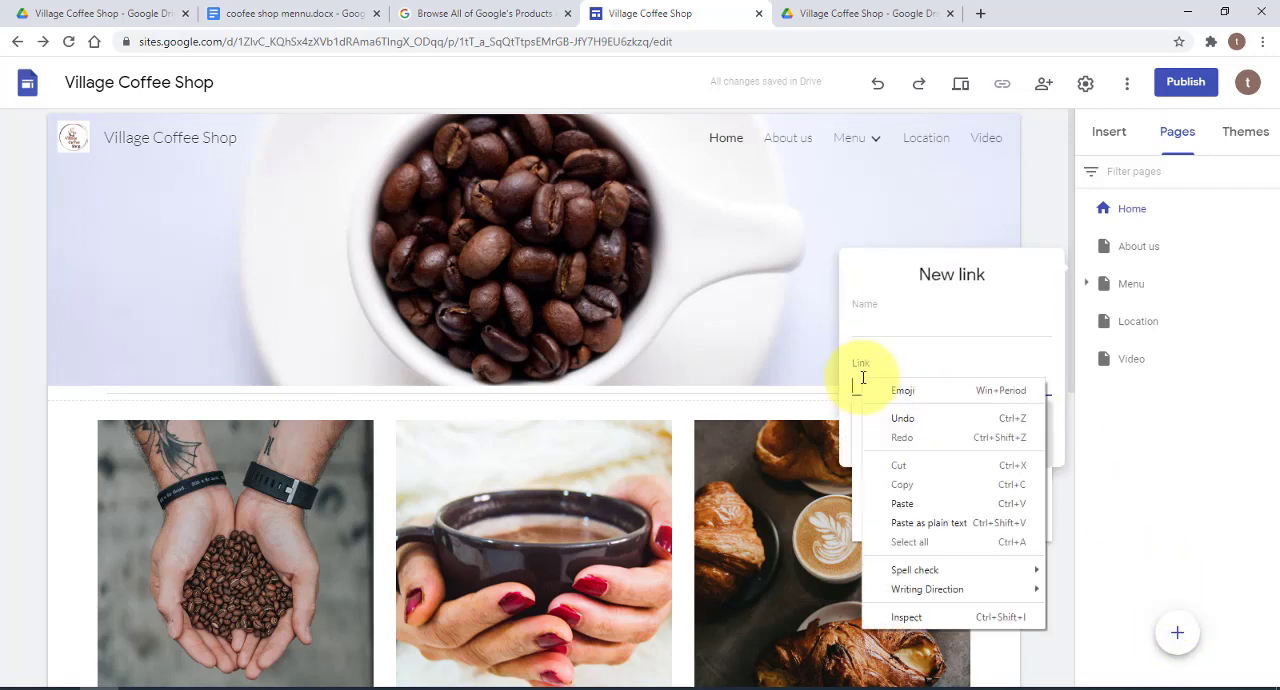
pyautogui.click(902, 503)
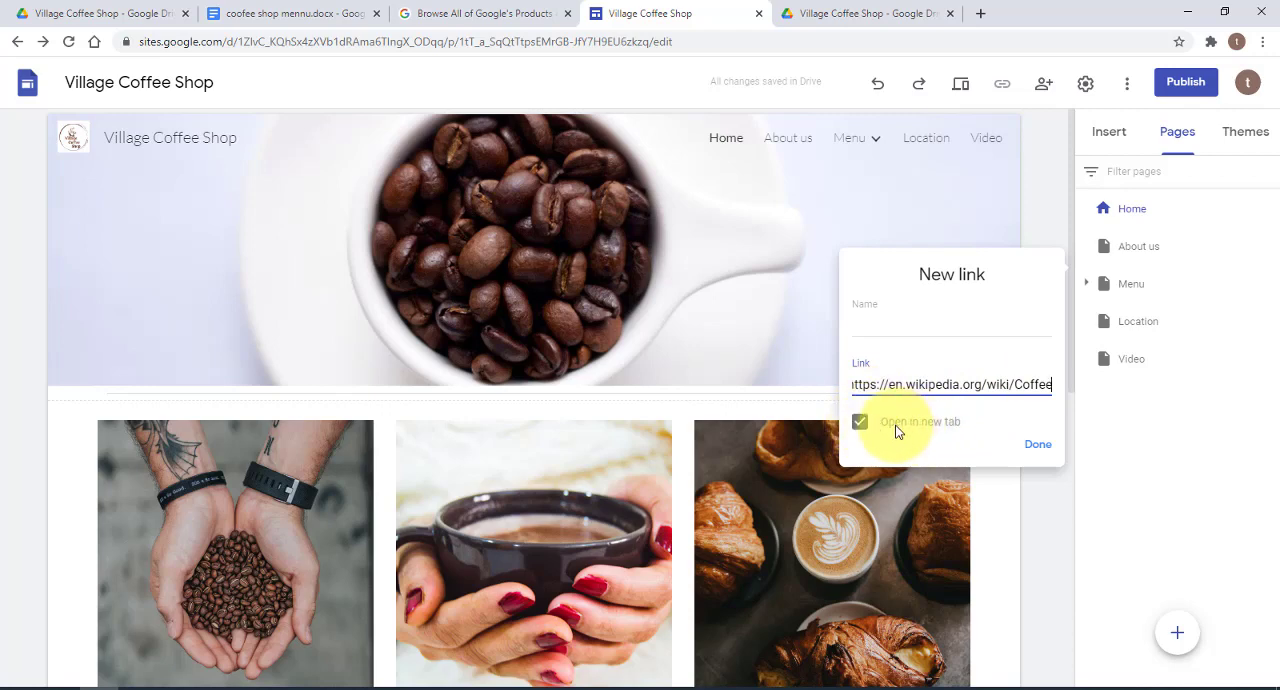
pyautogui.click(1040, 447)
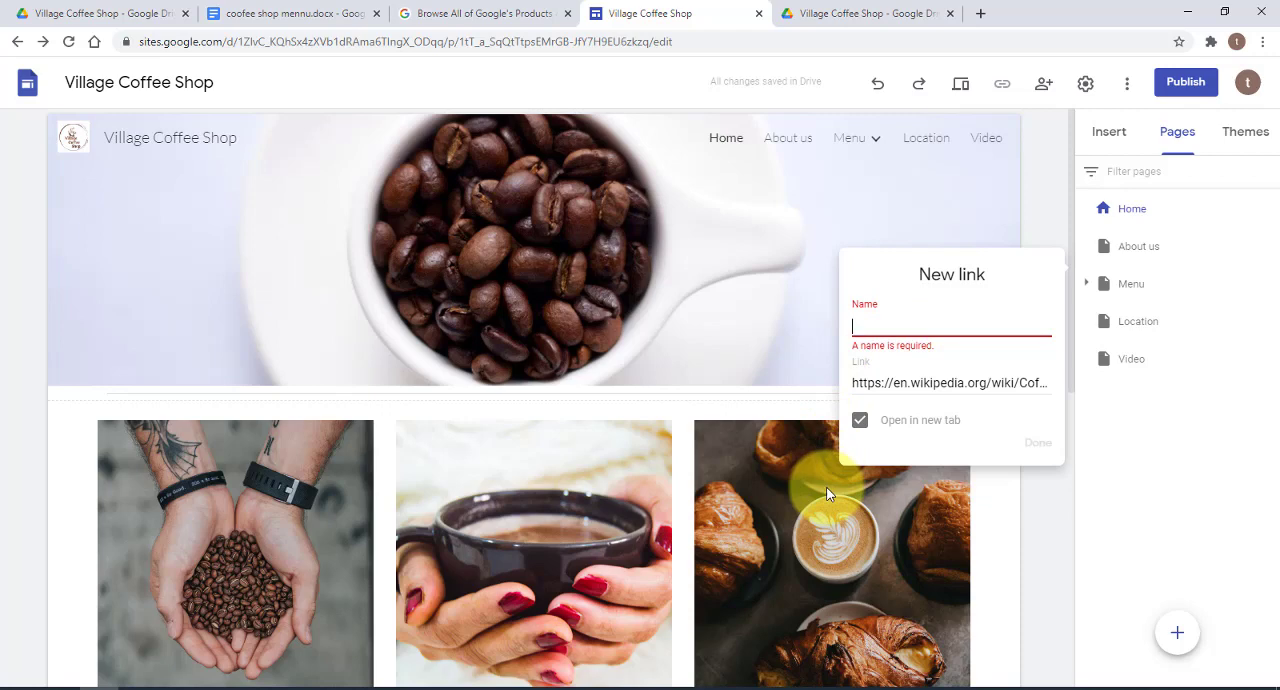
pyautogui.write('Wiki')
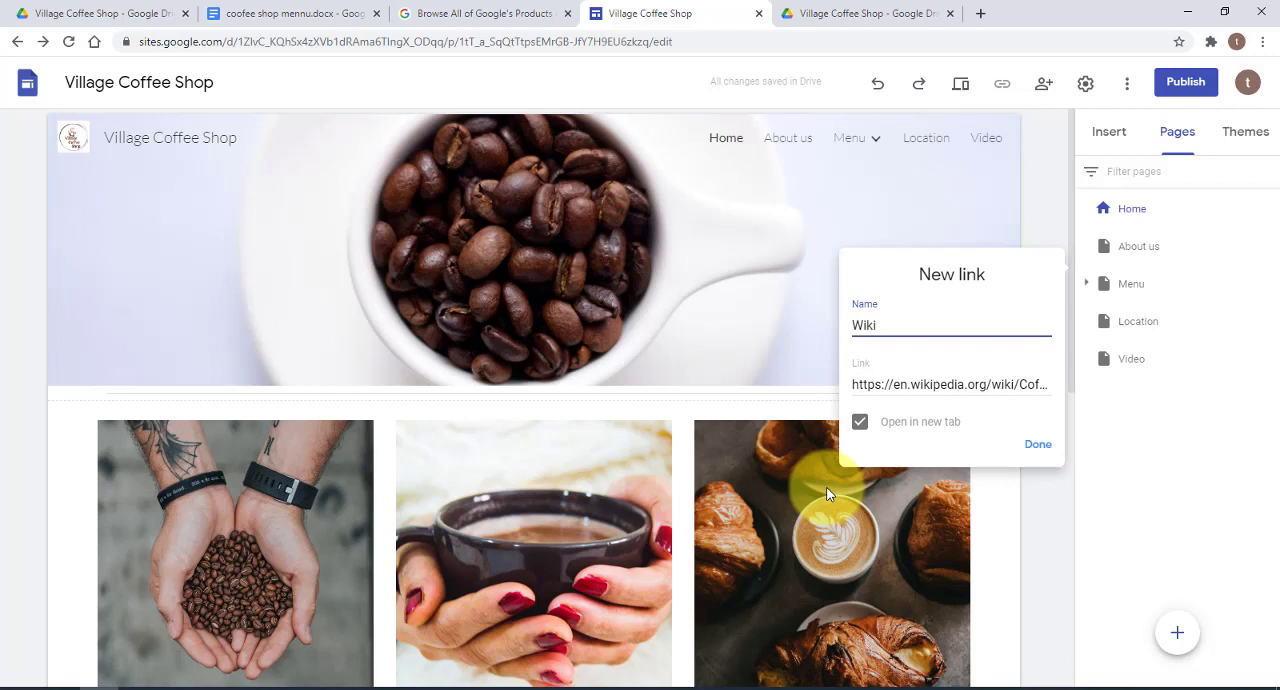
pyautogui.click(1042, 446)
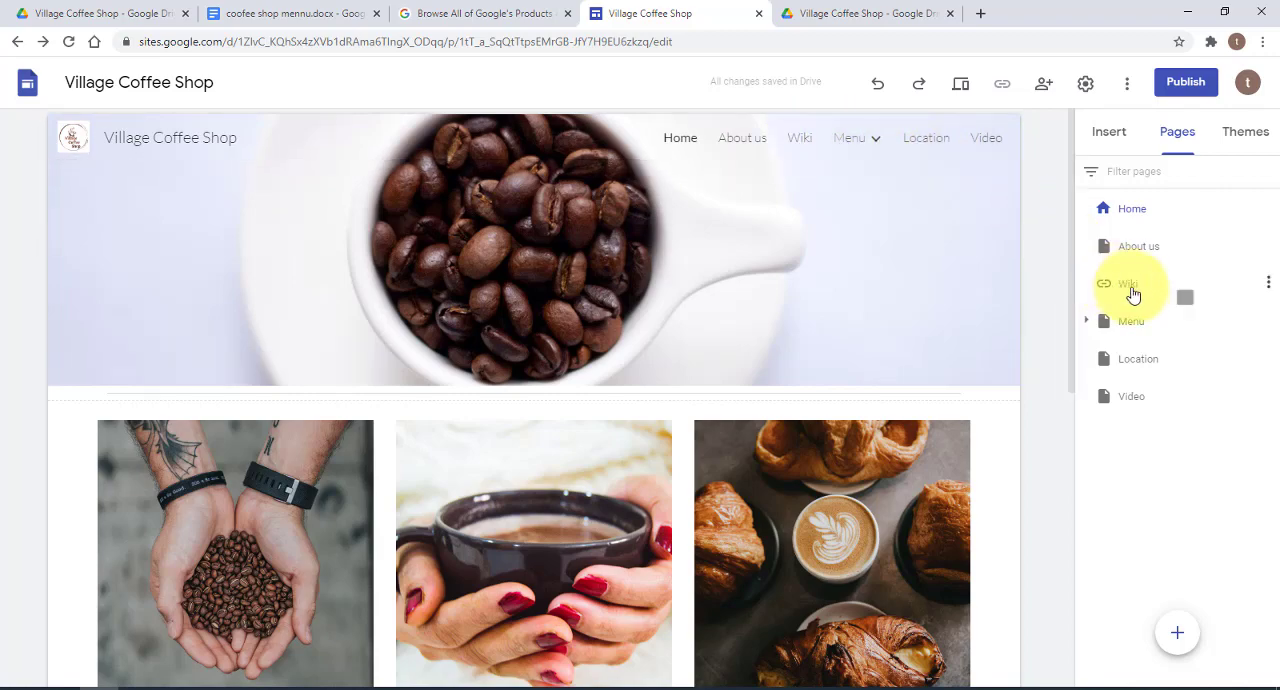
# Move the Wiki link below Video in the page order, and nest it under the About us page
pyautogui.click(1157, 254)
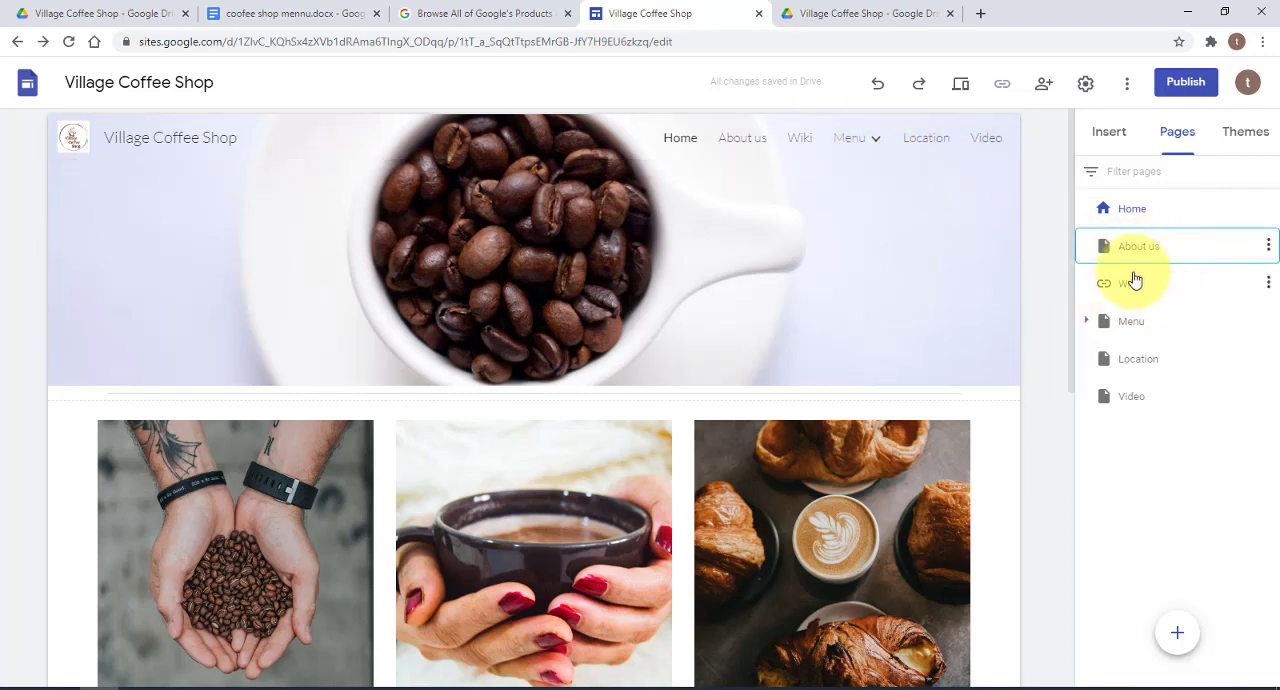
pyautogui.moveTo(1128, 283); pyautogui.dragTo(1128, 406)
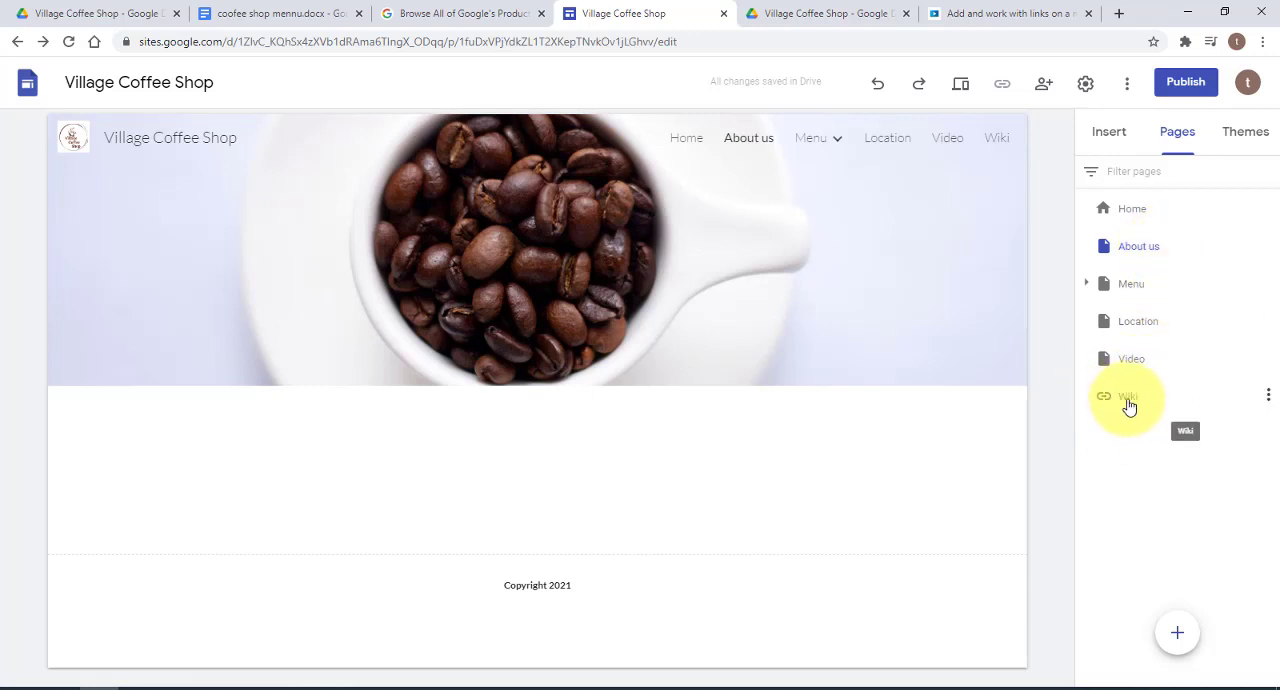
pyautogui.moveTo(1146, 397); pyautogui.dragTo(1157, 248)
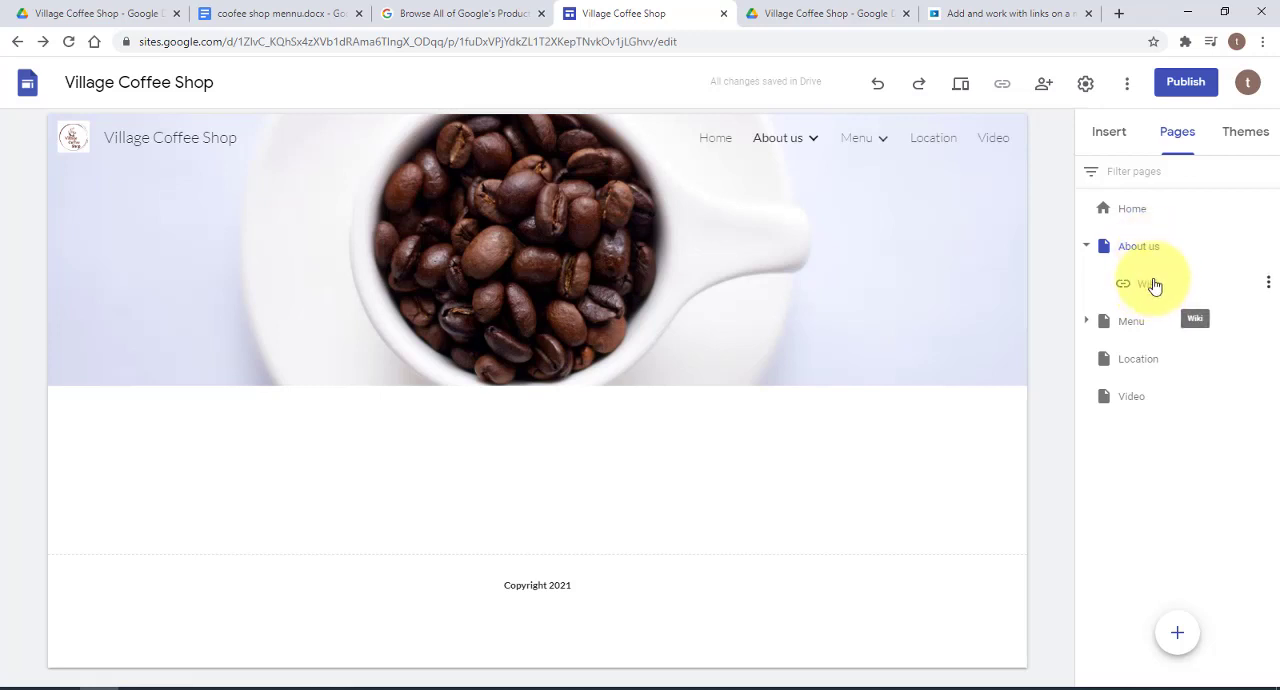
pyautogui.moveTo(815, 145)
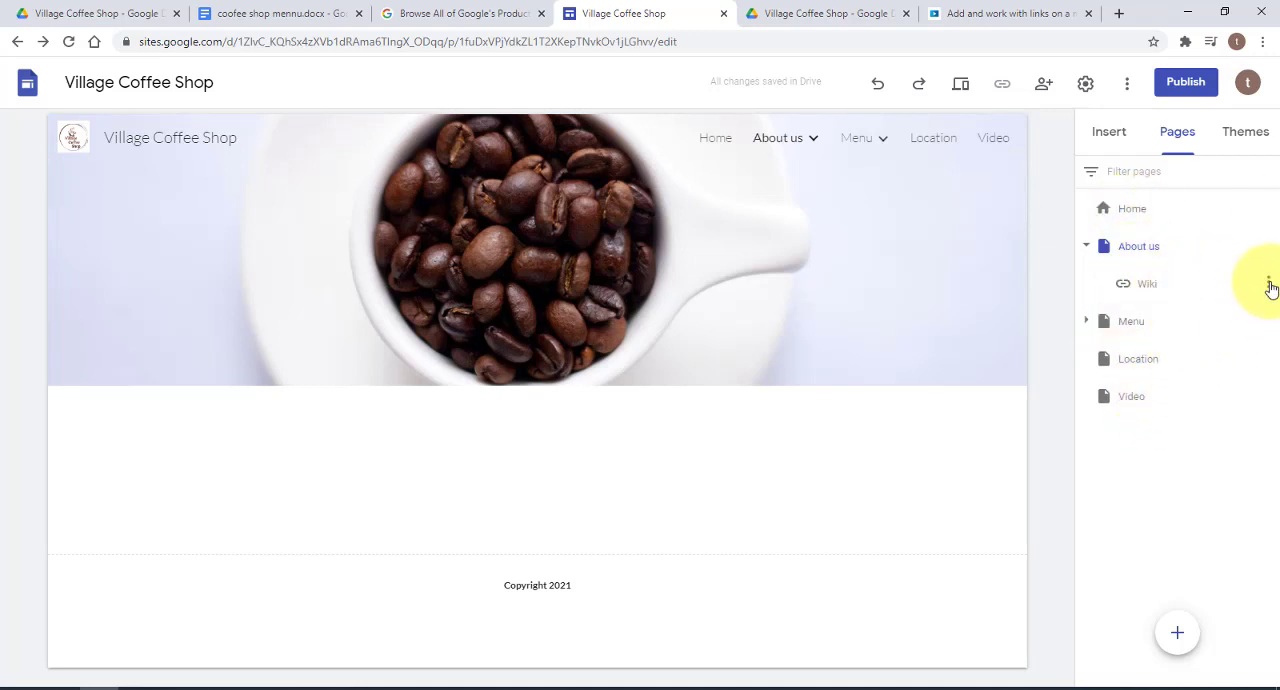
# Check the Wiki link's name and address in its properties and close them without changes
pyautogui.click(1268, 283)
pyautogui.click(1224, 298)
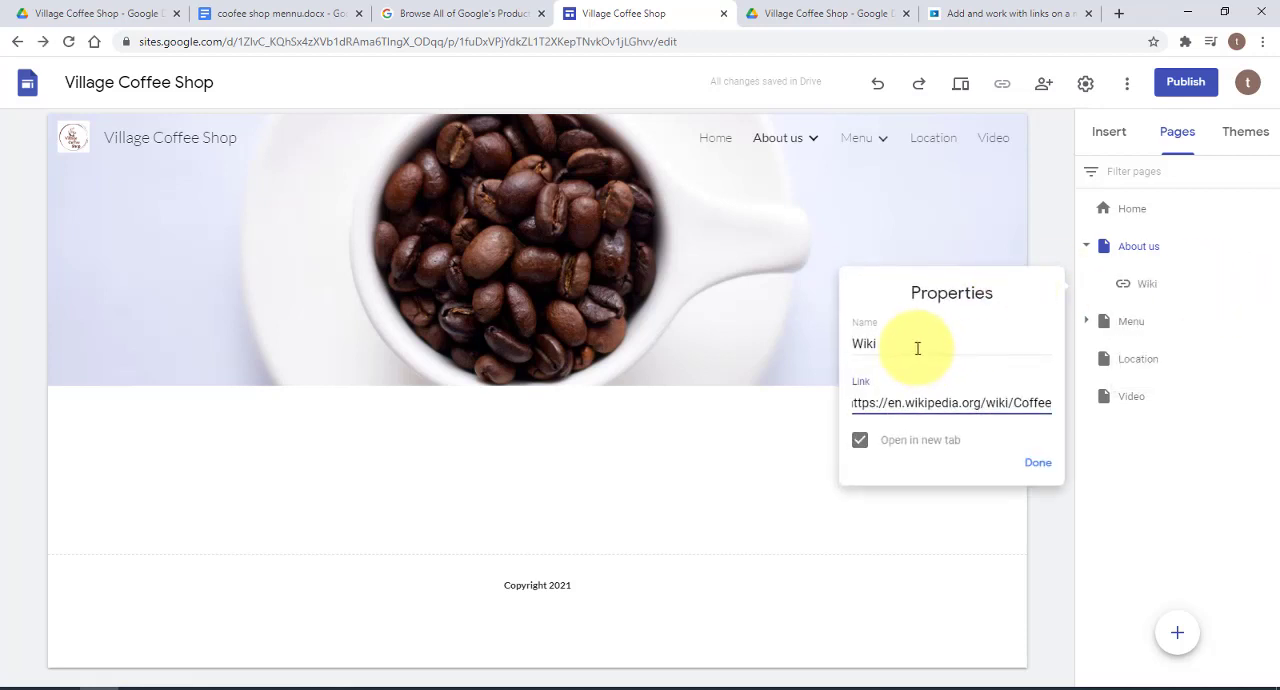
pyautogui.click(917, 348)
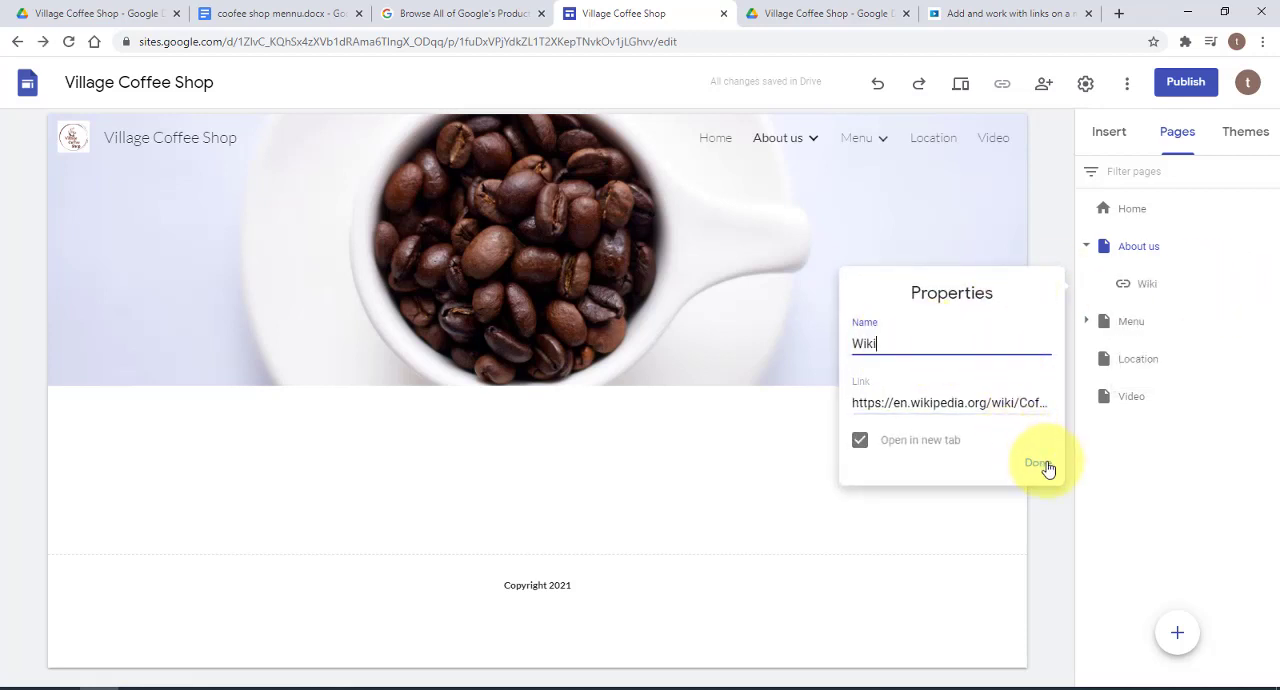
pyautogui.click(1038, 464)
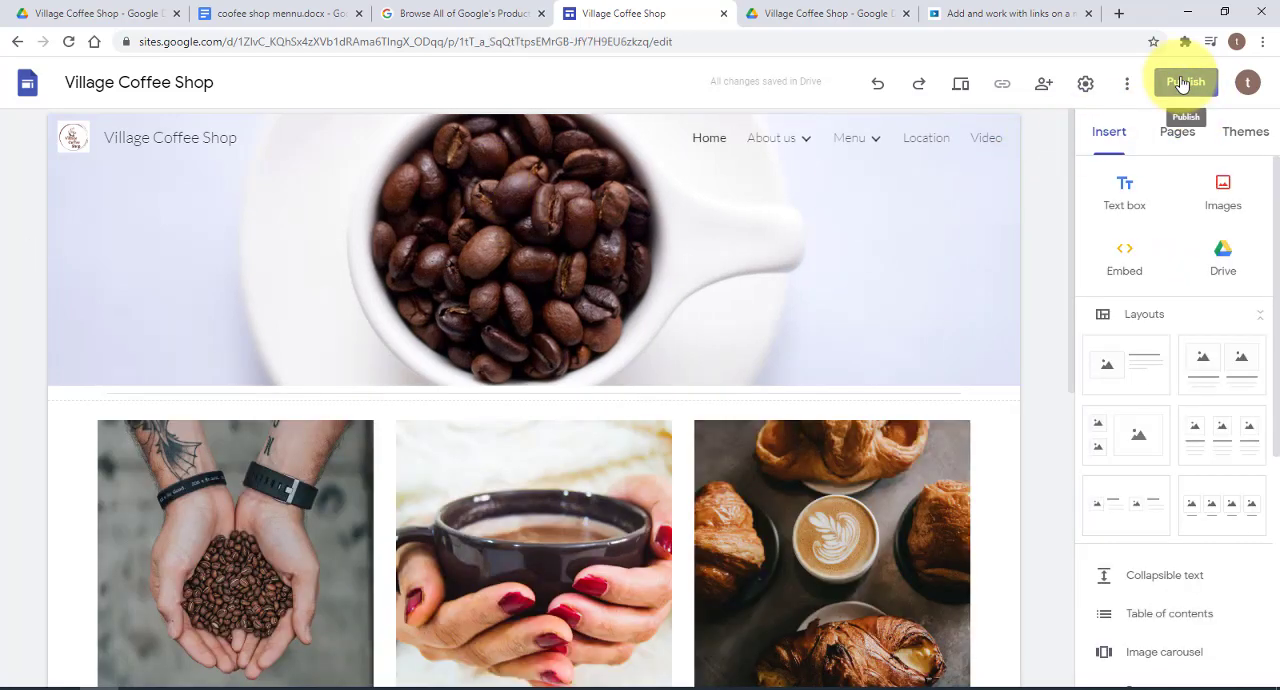
# Publish the site to the web at the address village-coffee-shop
pyautogui.click(1181, 84)
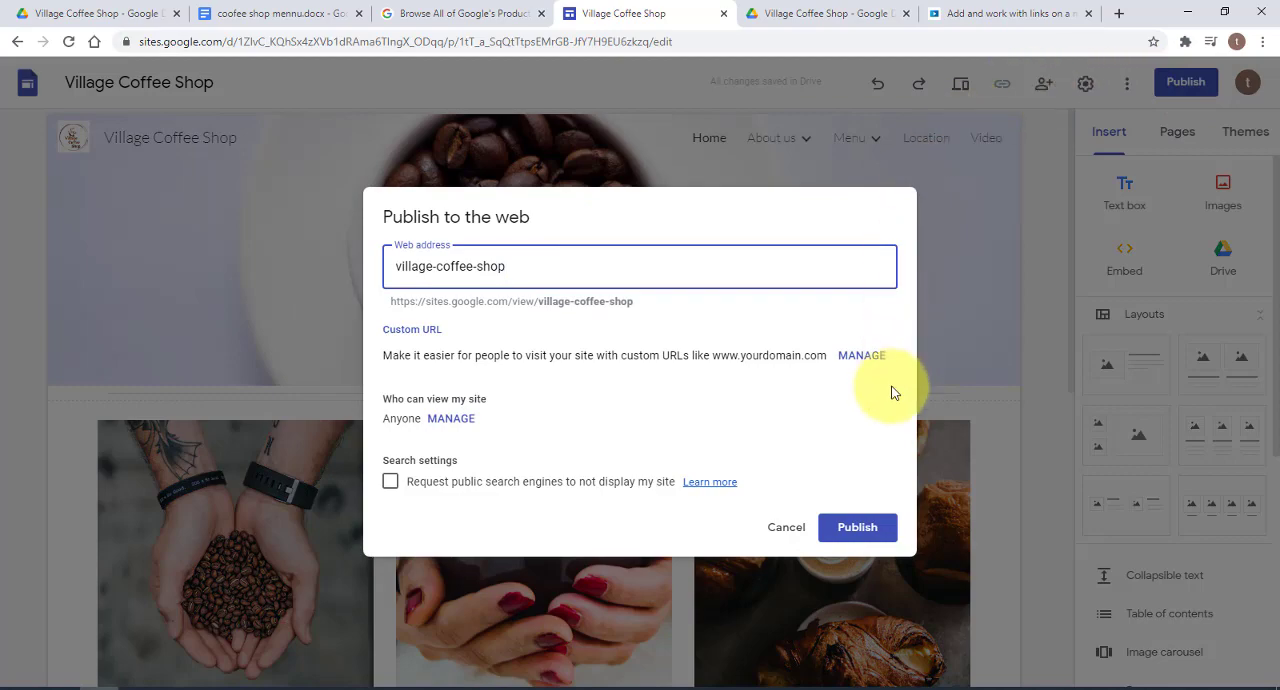
pyautogui.click(857, 526)
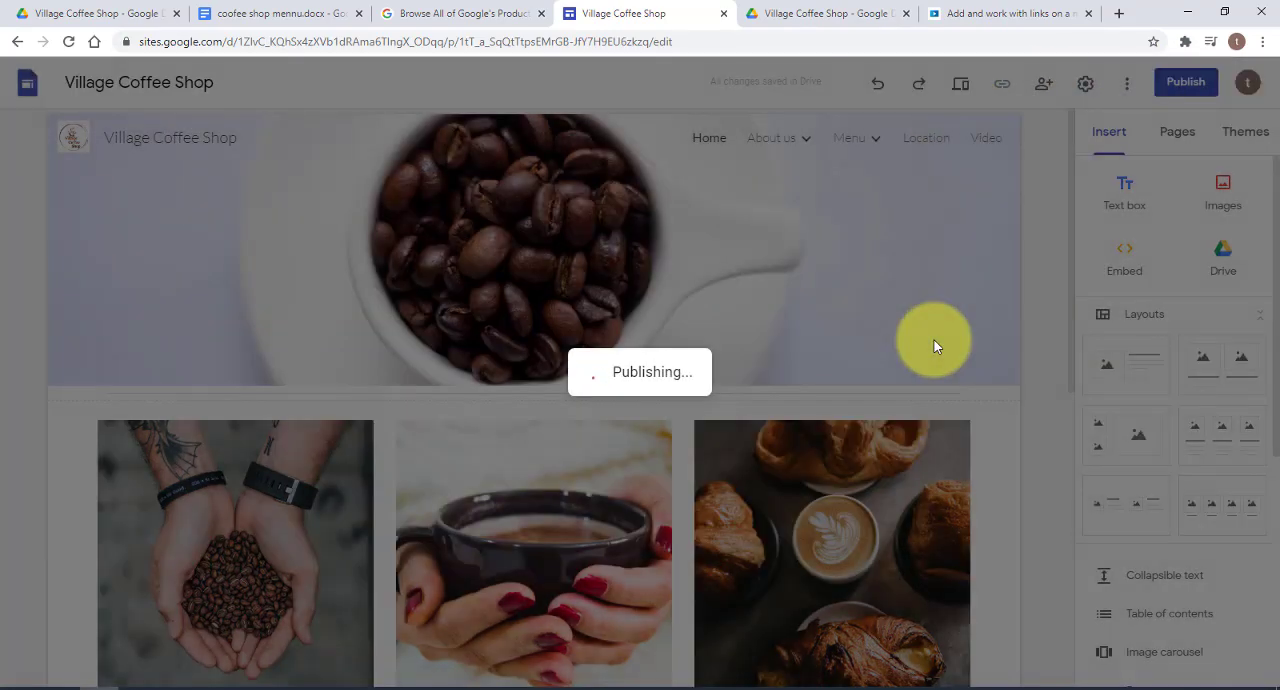